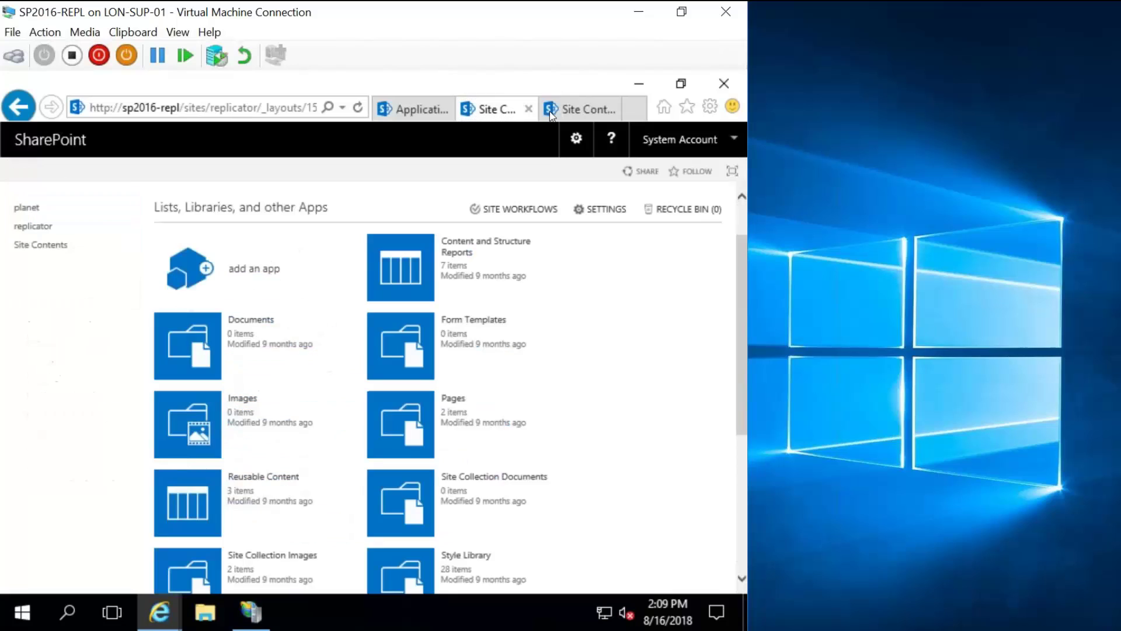
Move from the replicator Site Contents pages to the Application Management page with its Metalogix Replicator links.
click(578, 110)
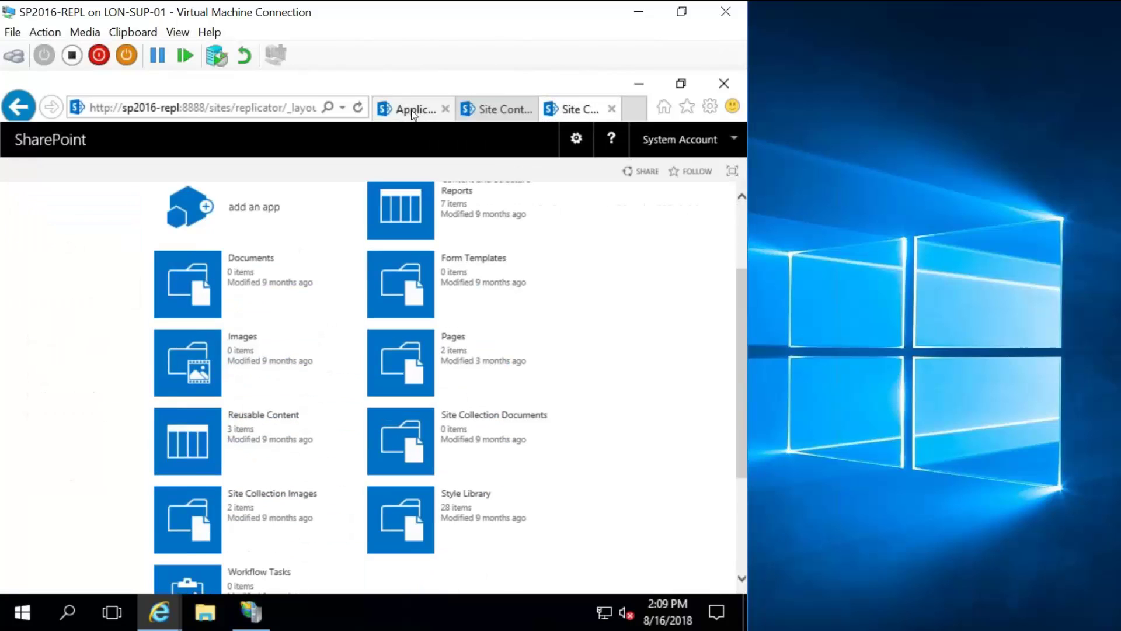
click(417, 120)
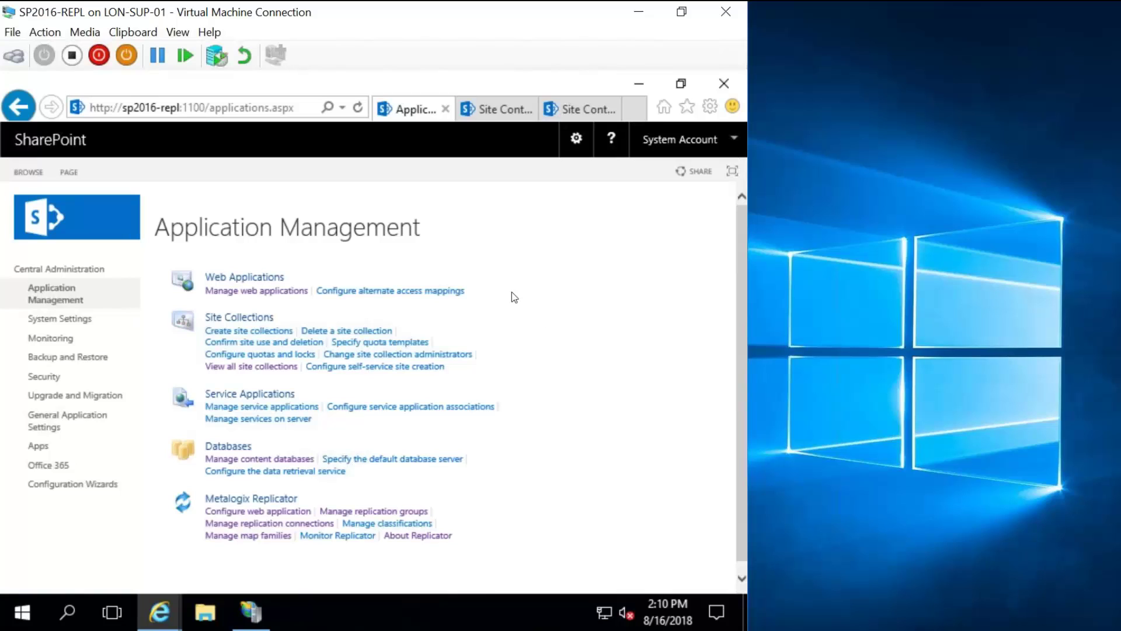
Launch Server Manager from its Start menu tile's More options to reach the Dashboard.
click(26, 614)
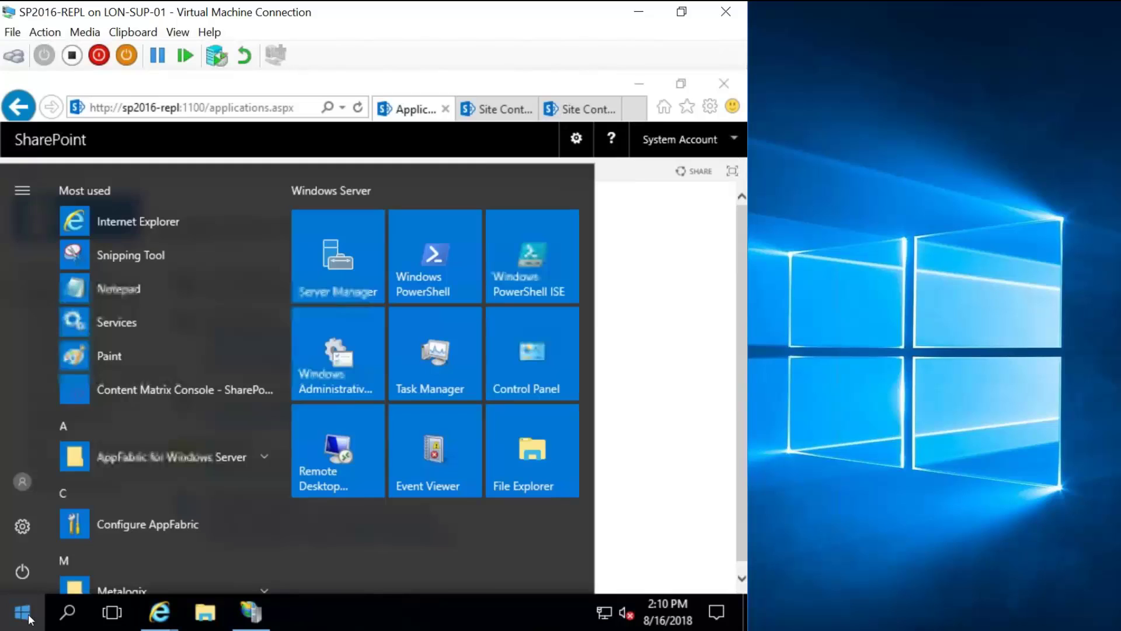
right_click(337, 268)
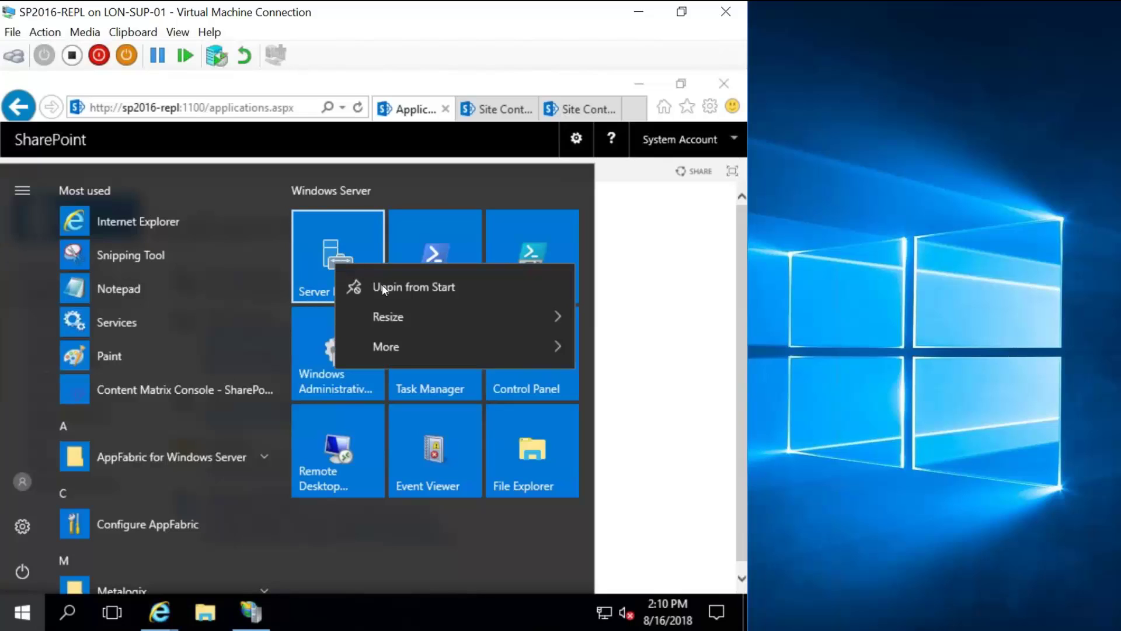
mouse_move(390, 348)
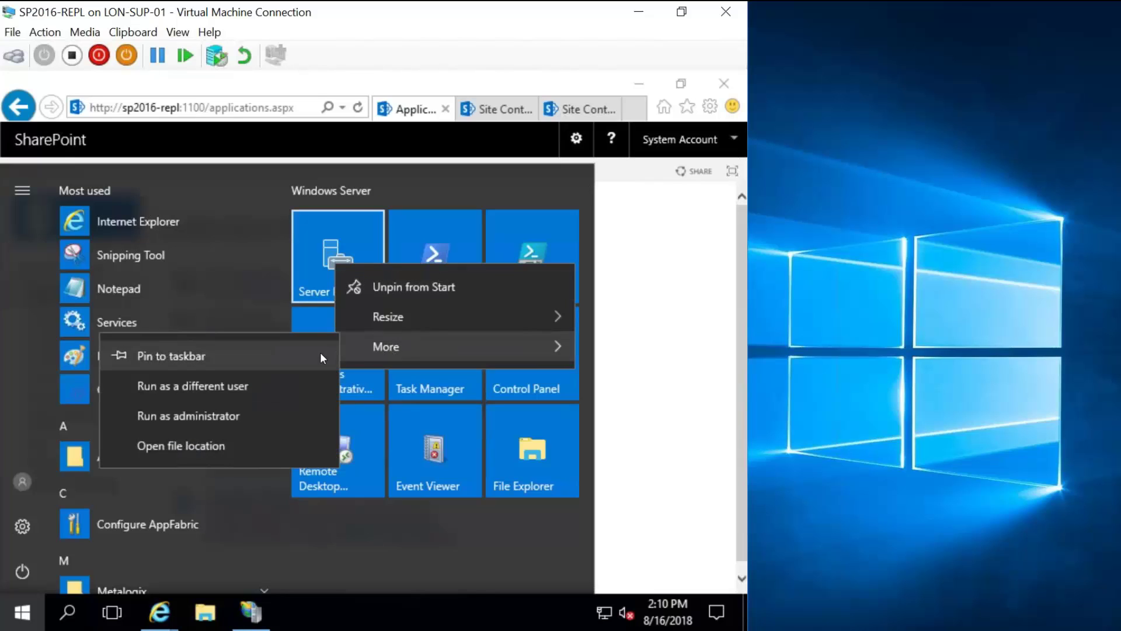
click(336, 257)
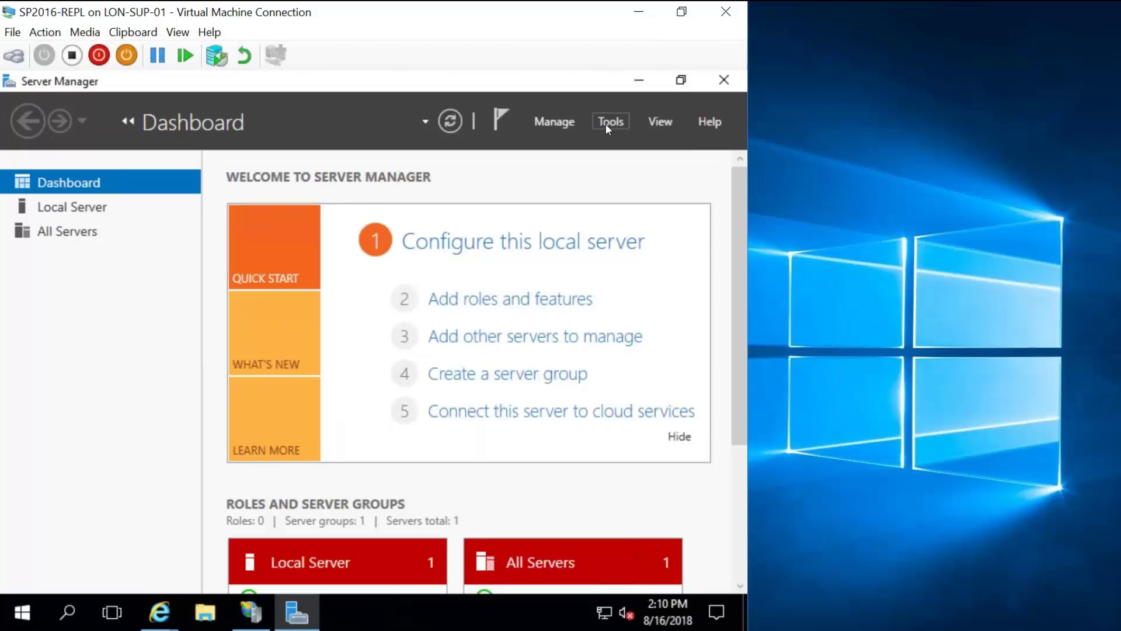
Start the Add Roles and Features Wizard from Manage and advance to the Features page.
click(605, 124)
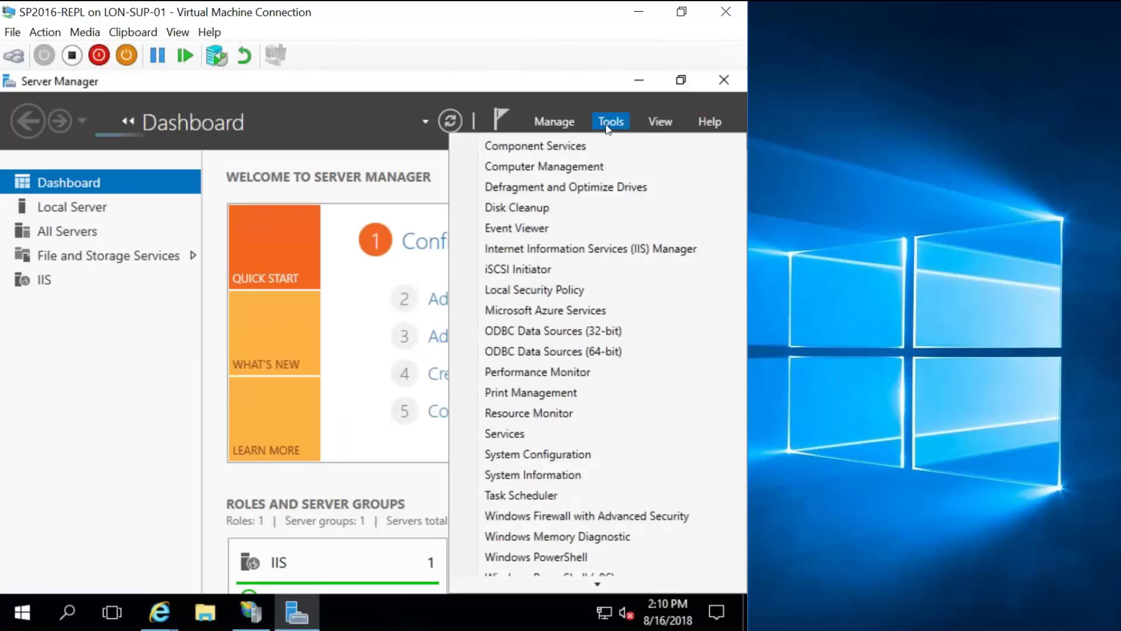
click(564, 115)
click(564, 114)
click(586, 152)
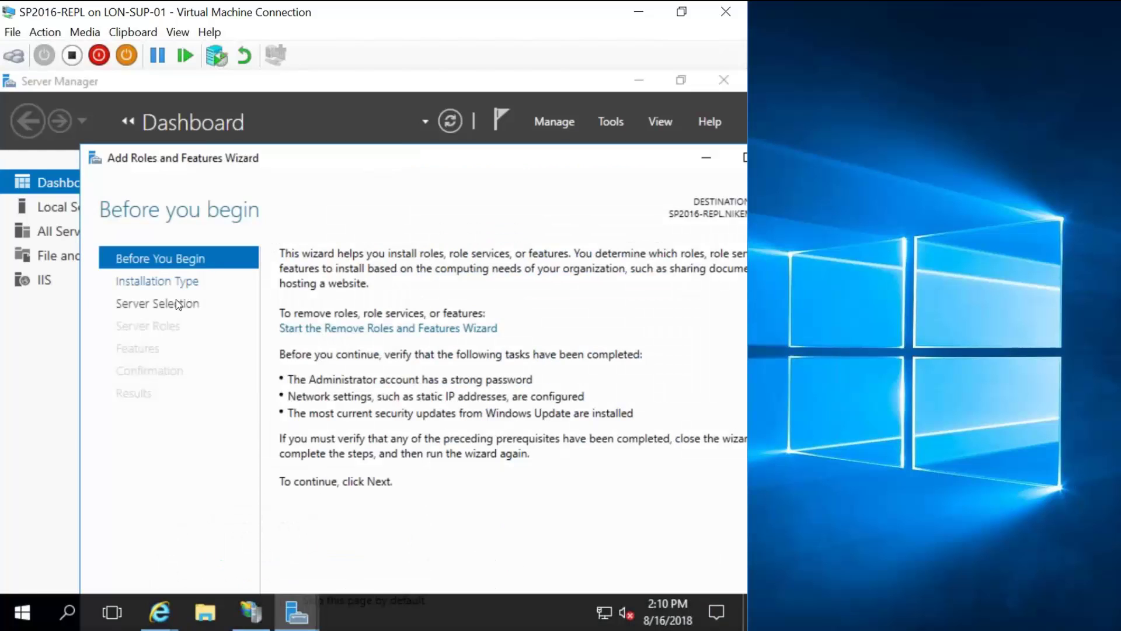
click(176, 304)
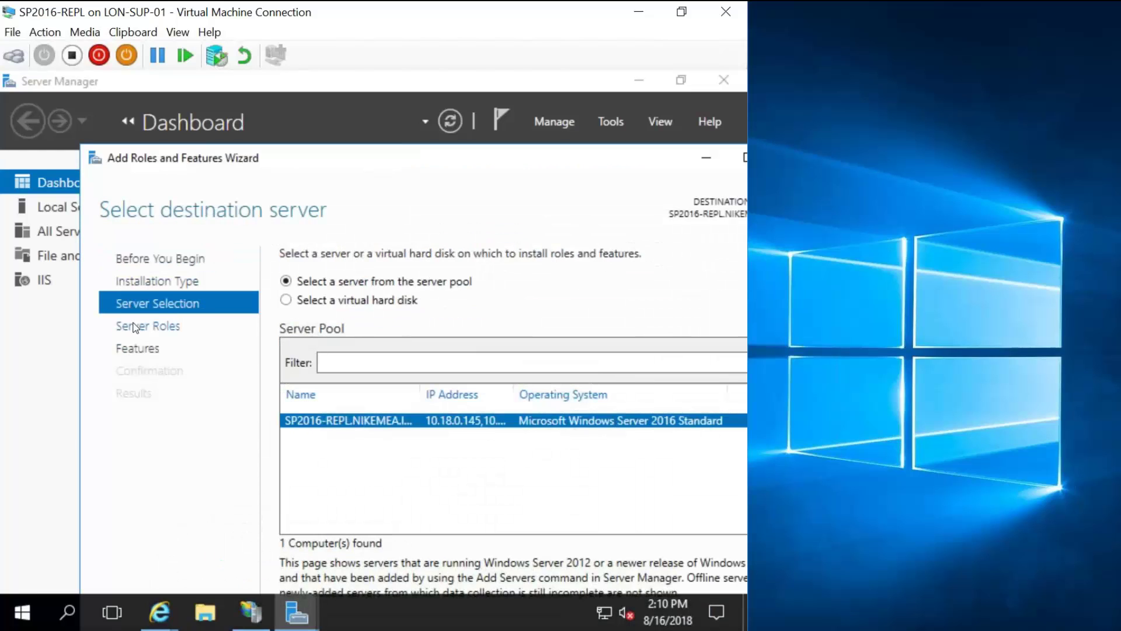
click(138, 347)
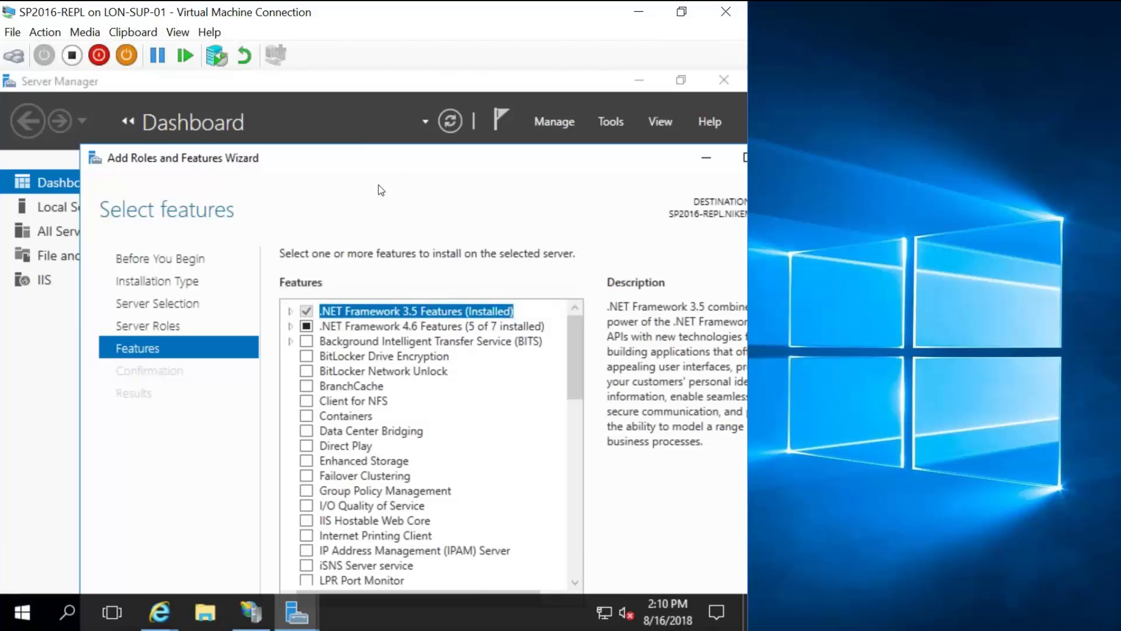
Select BITS IIS Server Extension, add its required features, and install them.
drag(391, 153, 340, 124)
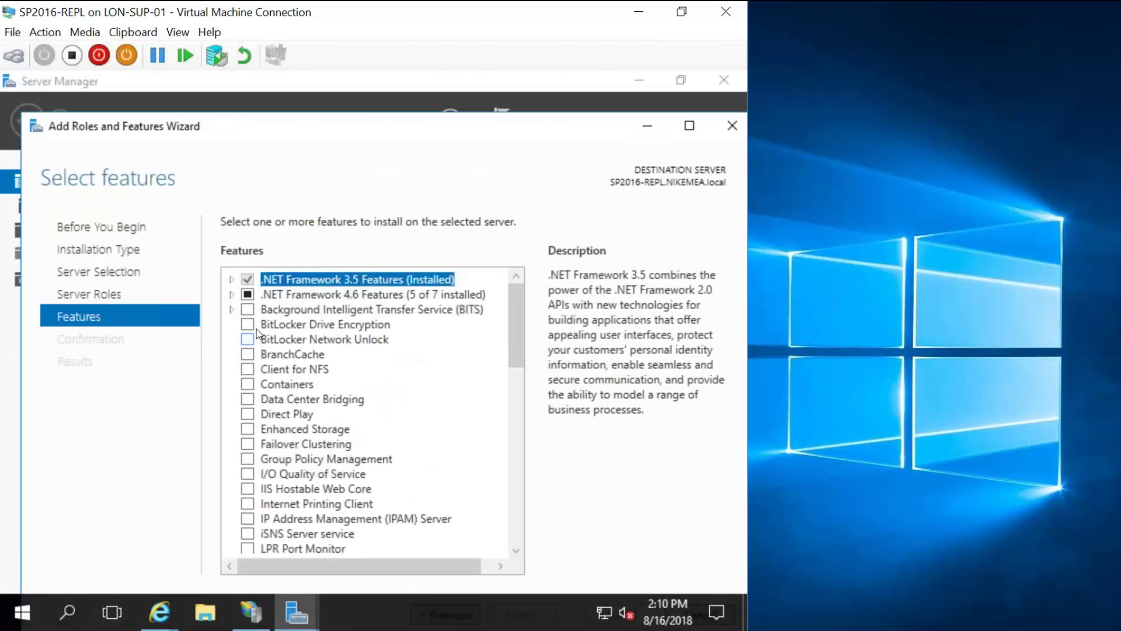
double_click(248, 310)
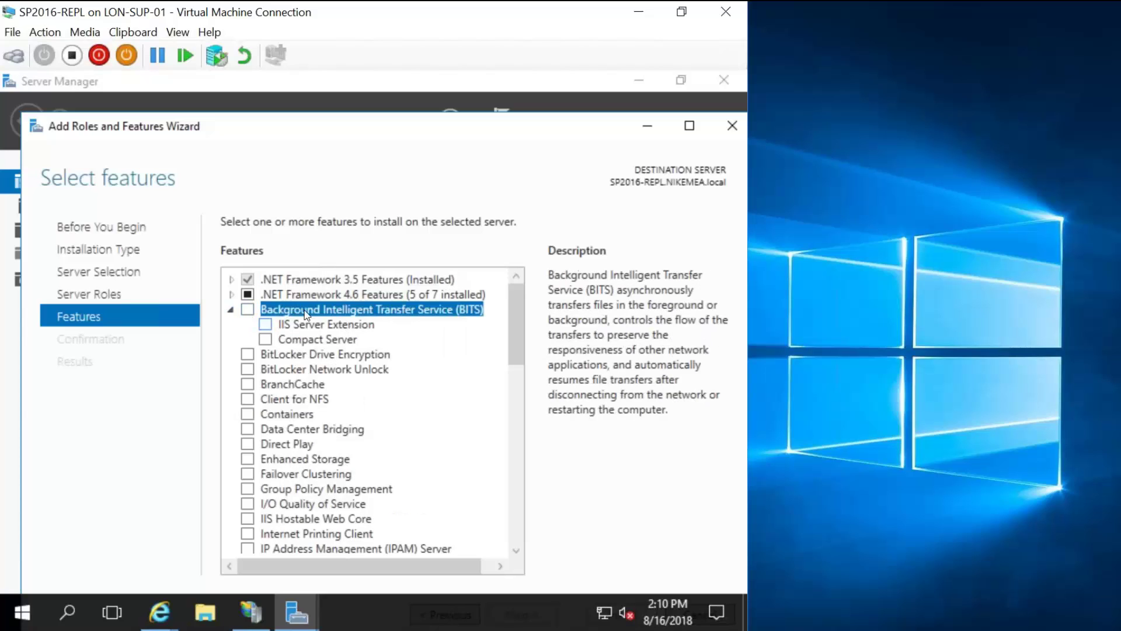
click(265, 323)
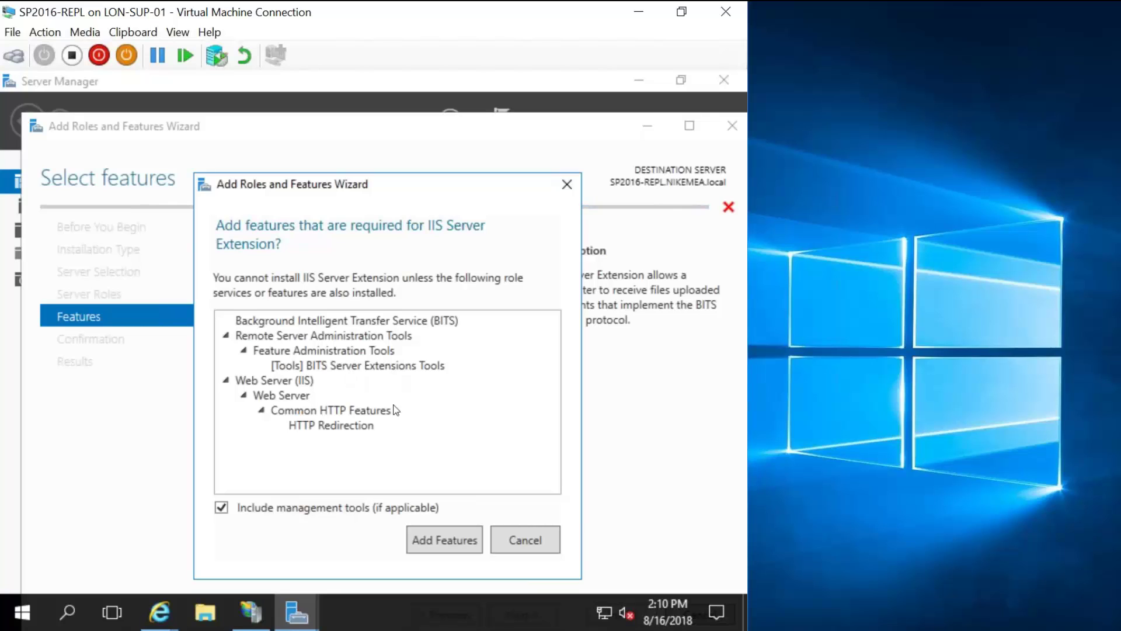
click(437, 544)
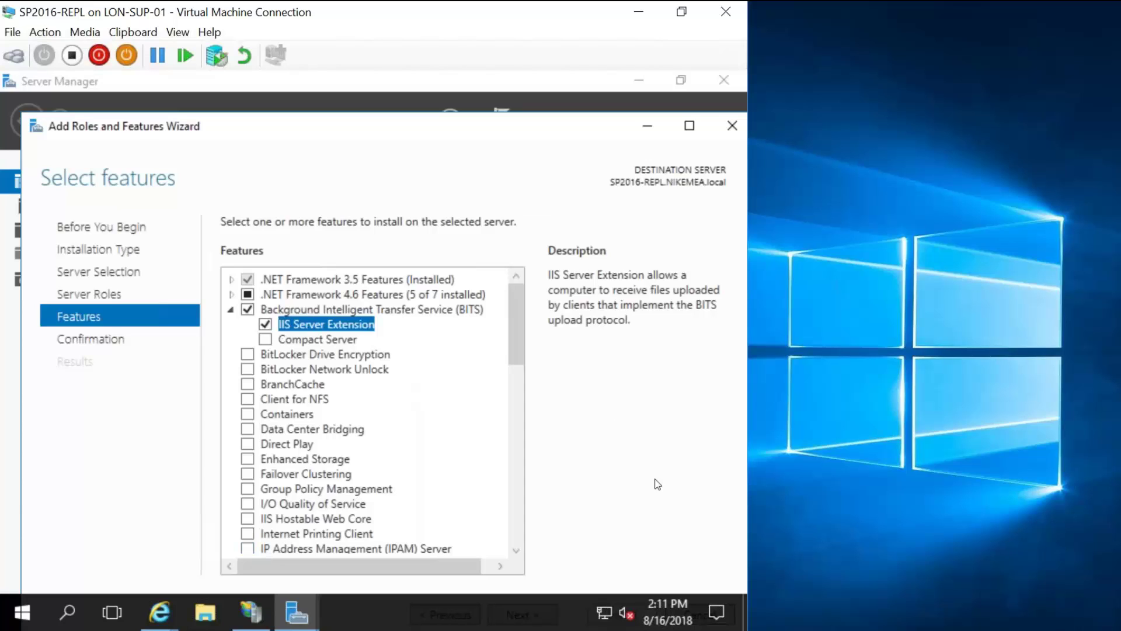
double_click(567, 120)
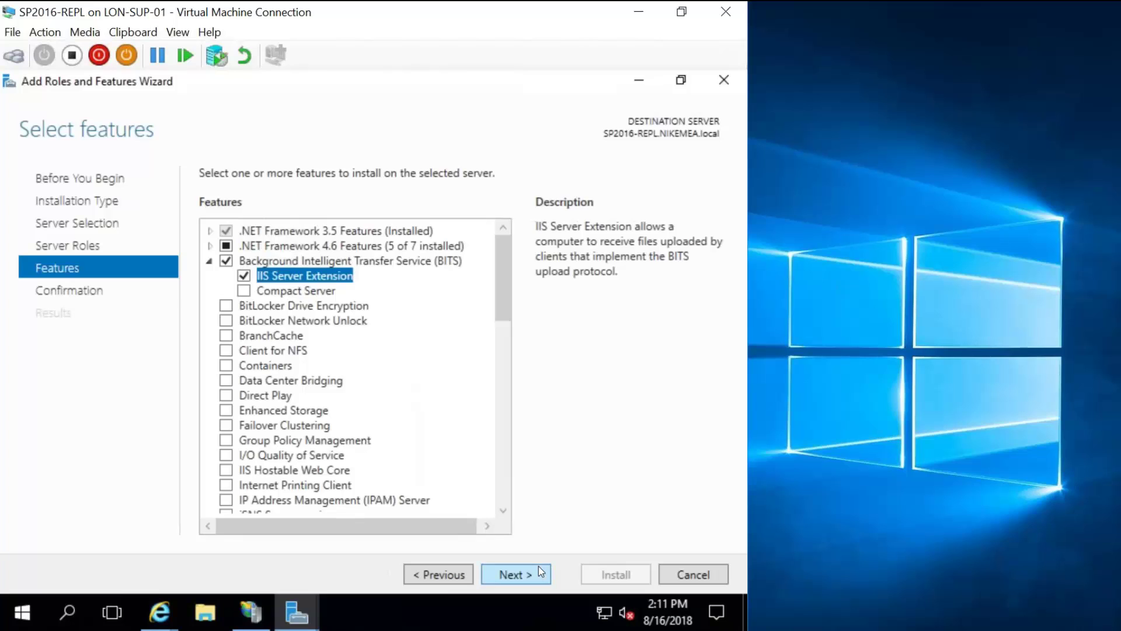
click(529, 566)
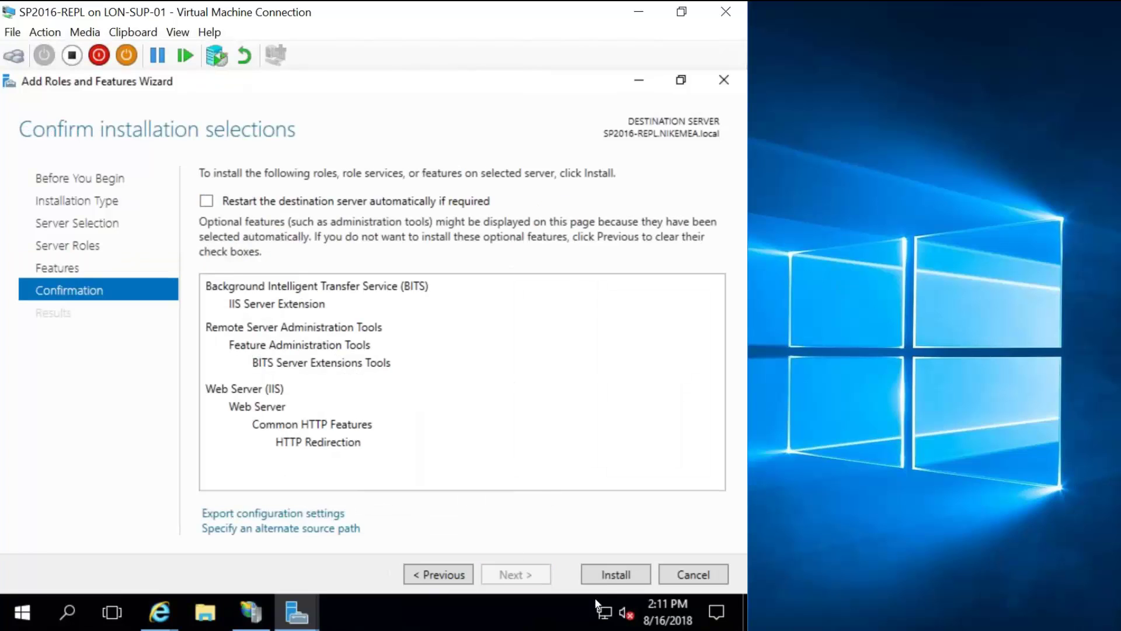
click(613, 566)
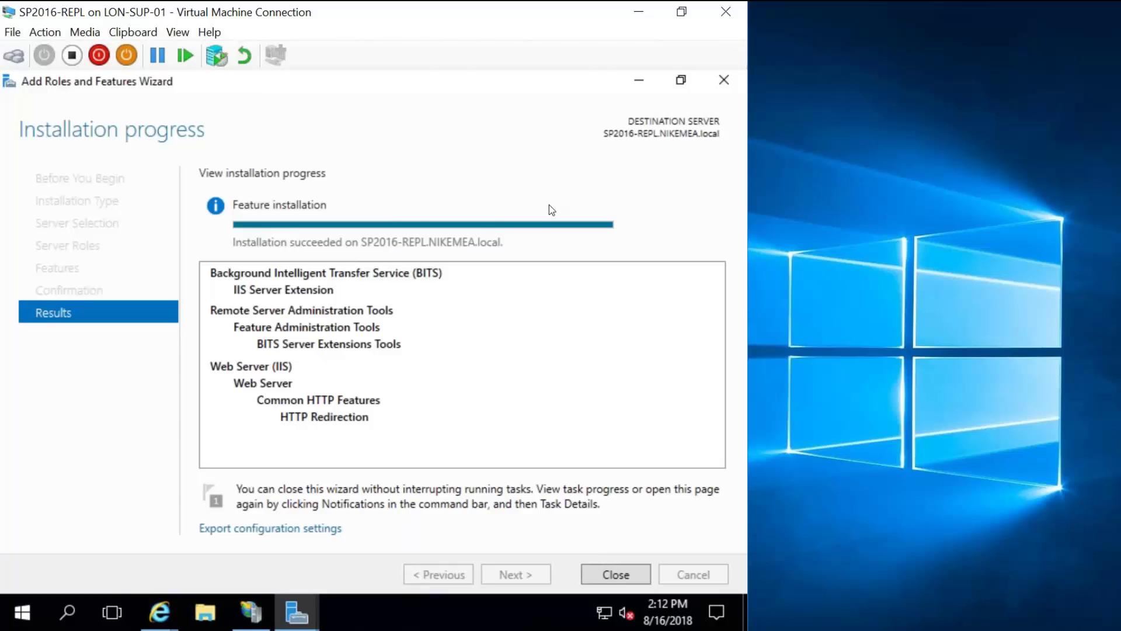
Close the finished wizard and run iisreset in an administrator Command Prompt.
click(603, 573)
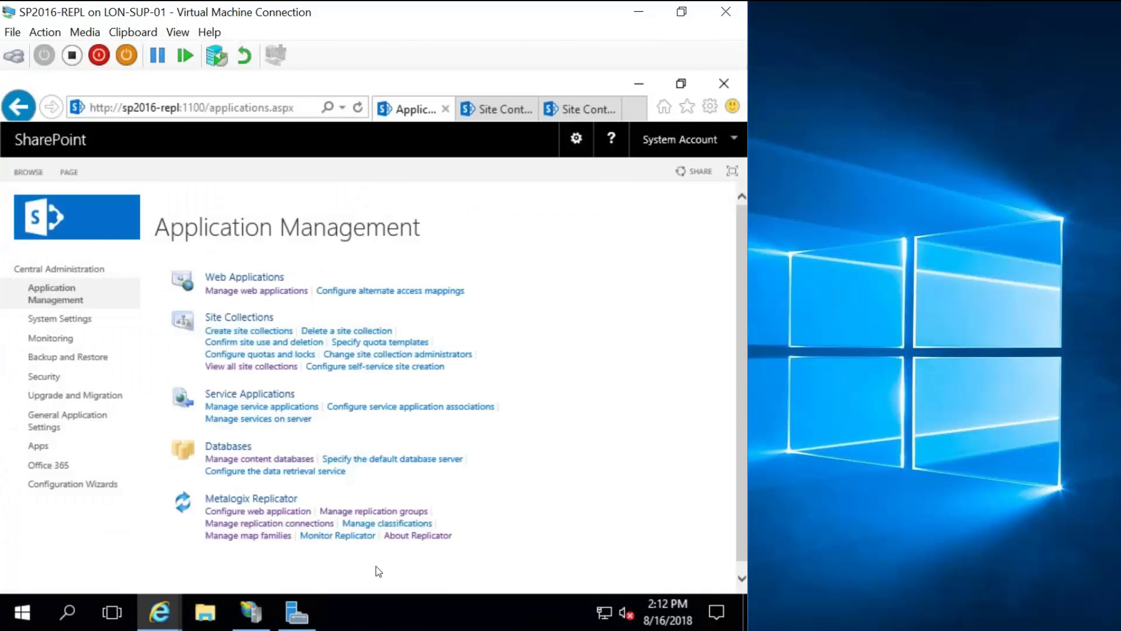
mouse_move(261, 616)
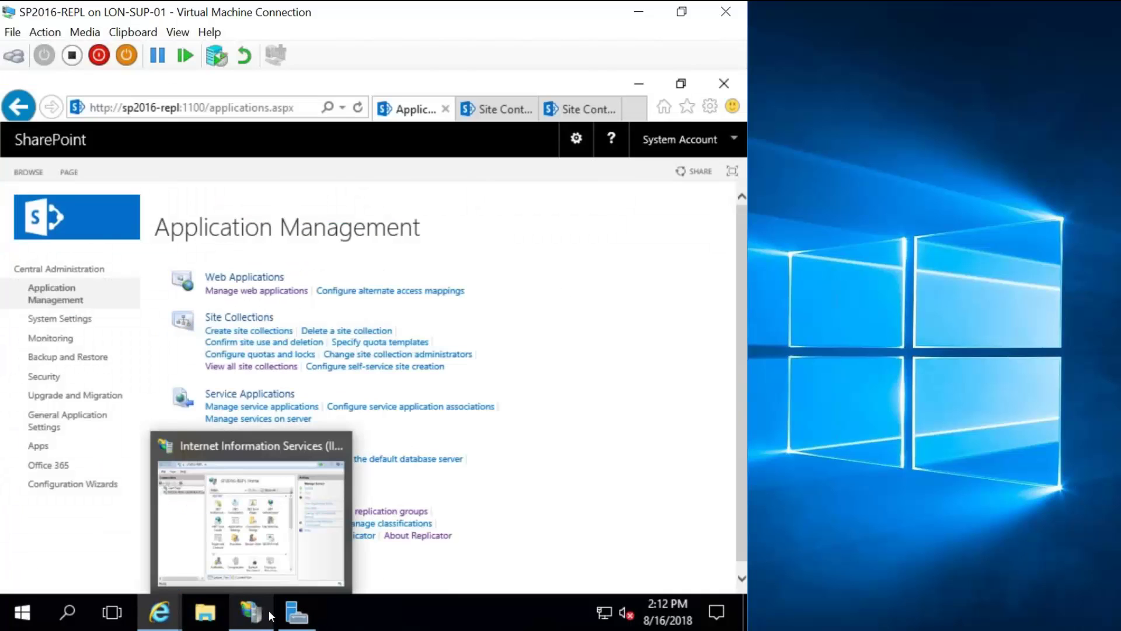
click(31, 617)
text(cmd)
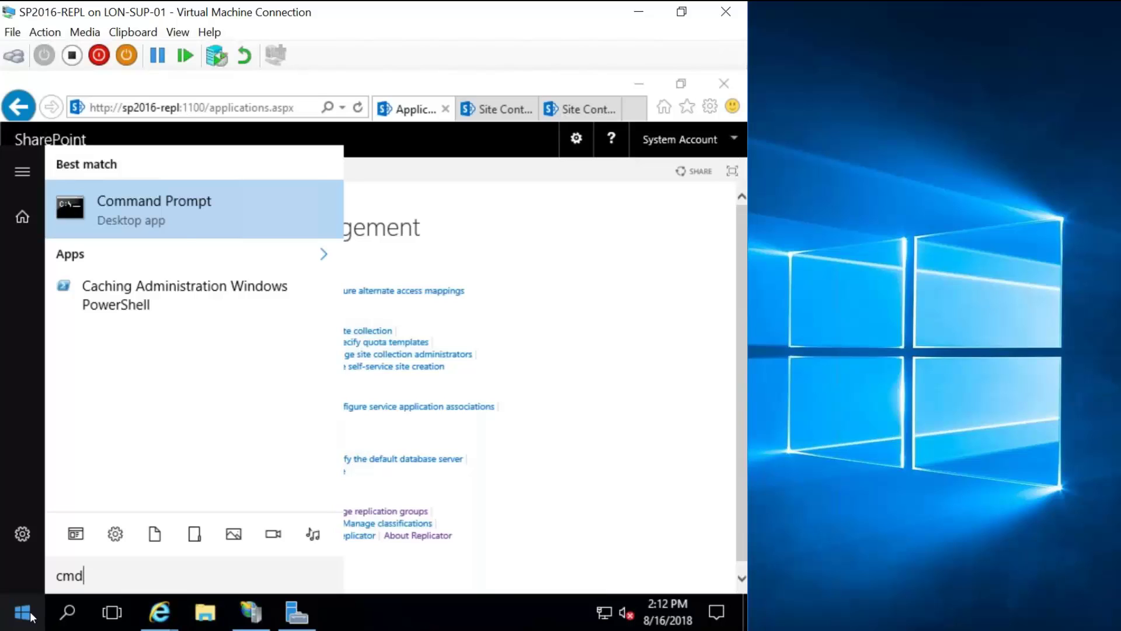
key(ctrl+shift+Return)
key(alt+y)
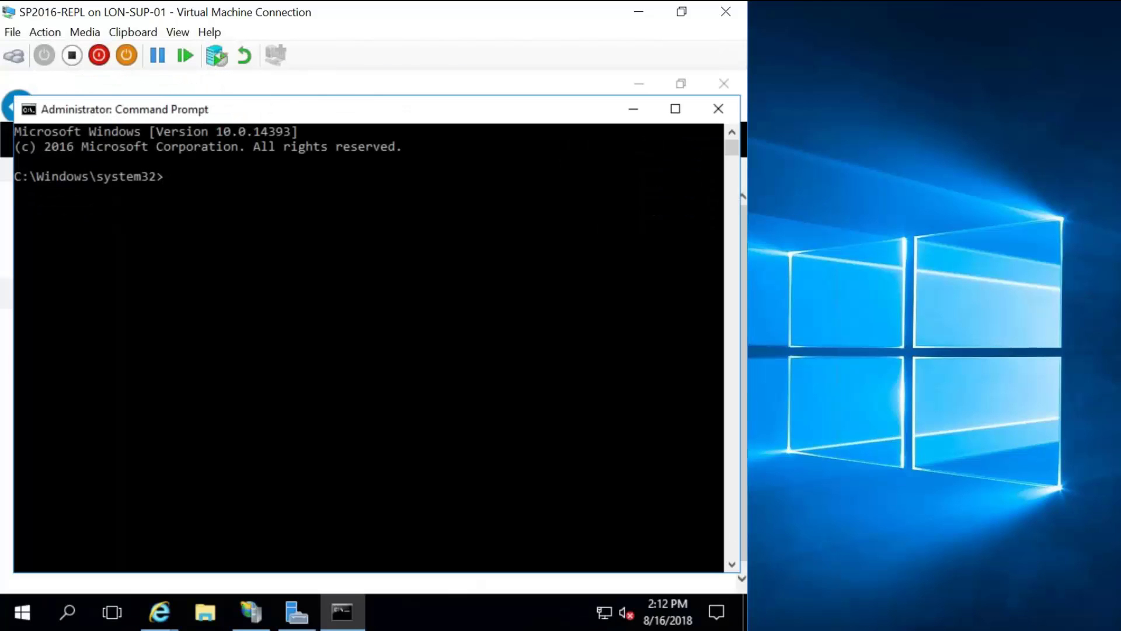
text(iisres)
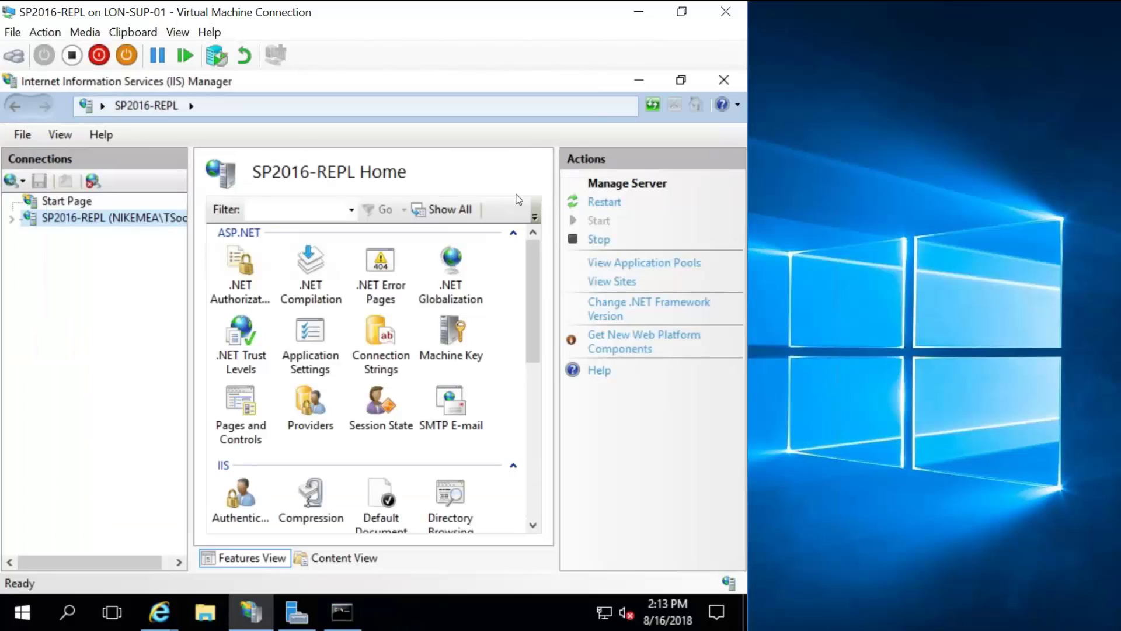
Search the Start menu for 'iis' and launch IIS Manager.
click(724, 80)
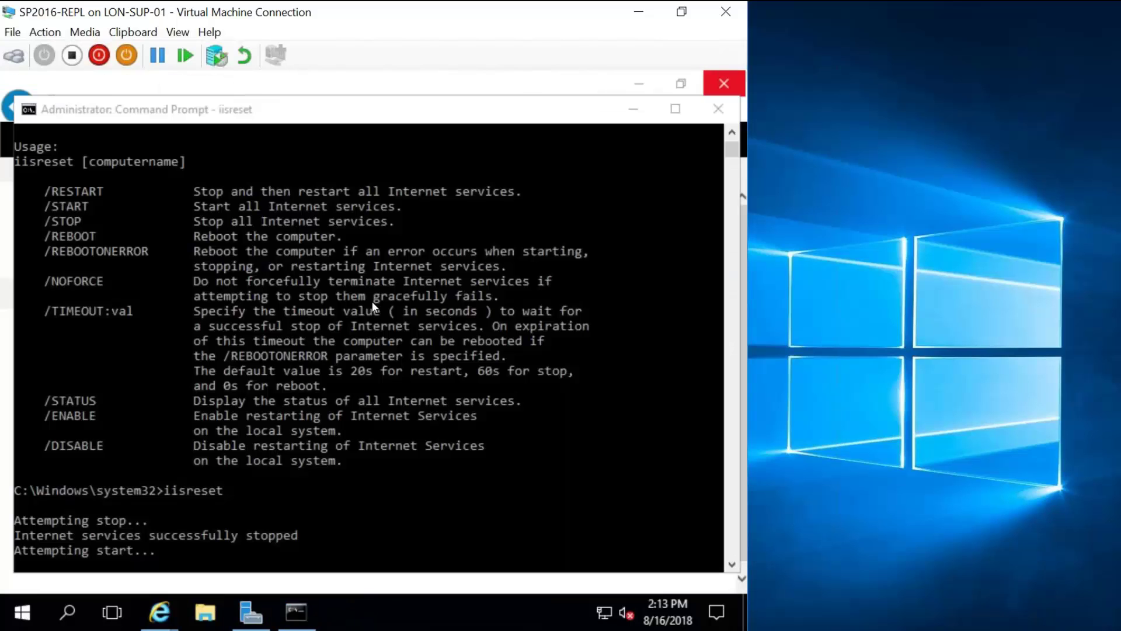
click(24, 611)
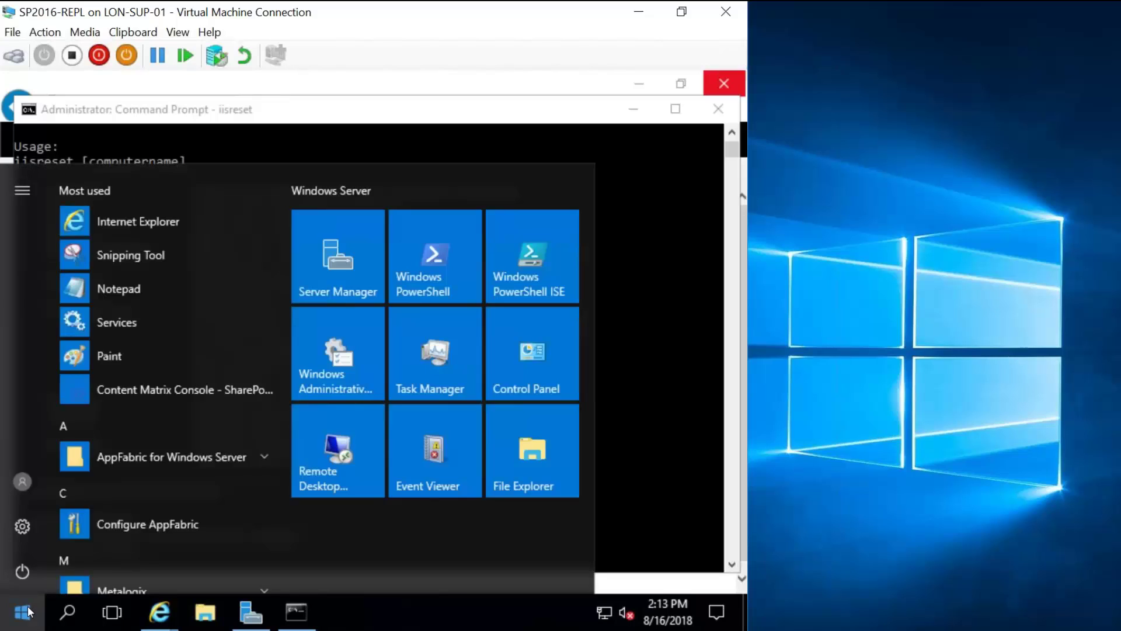
text(iis)
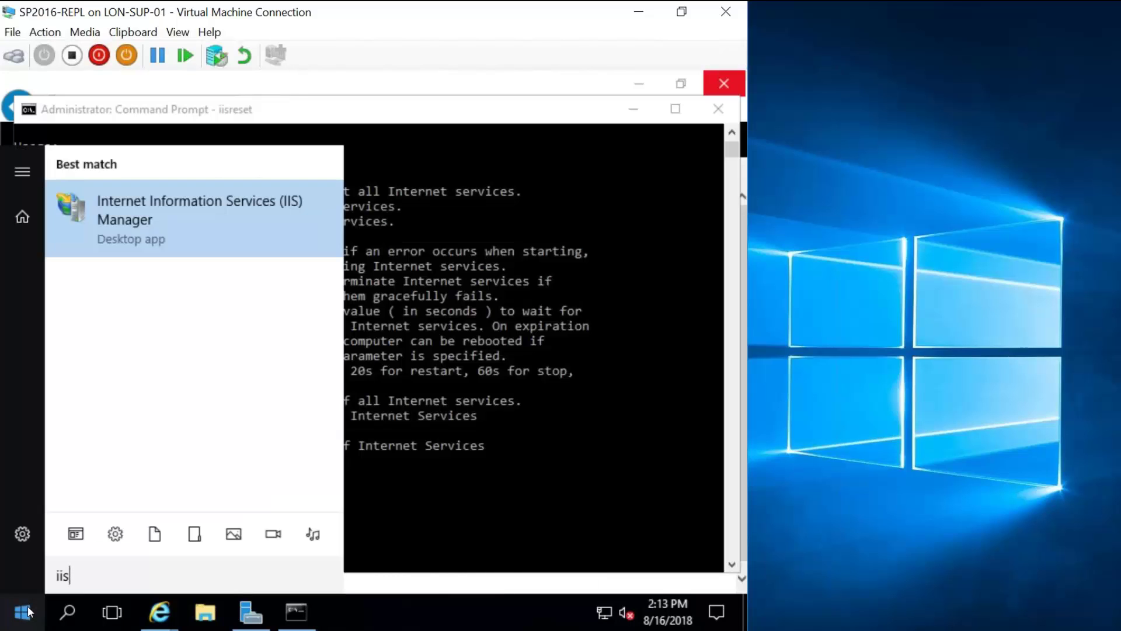
click(561, 478)
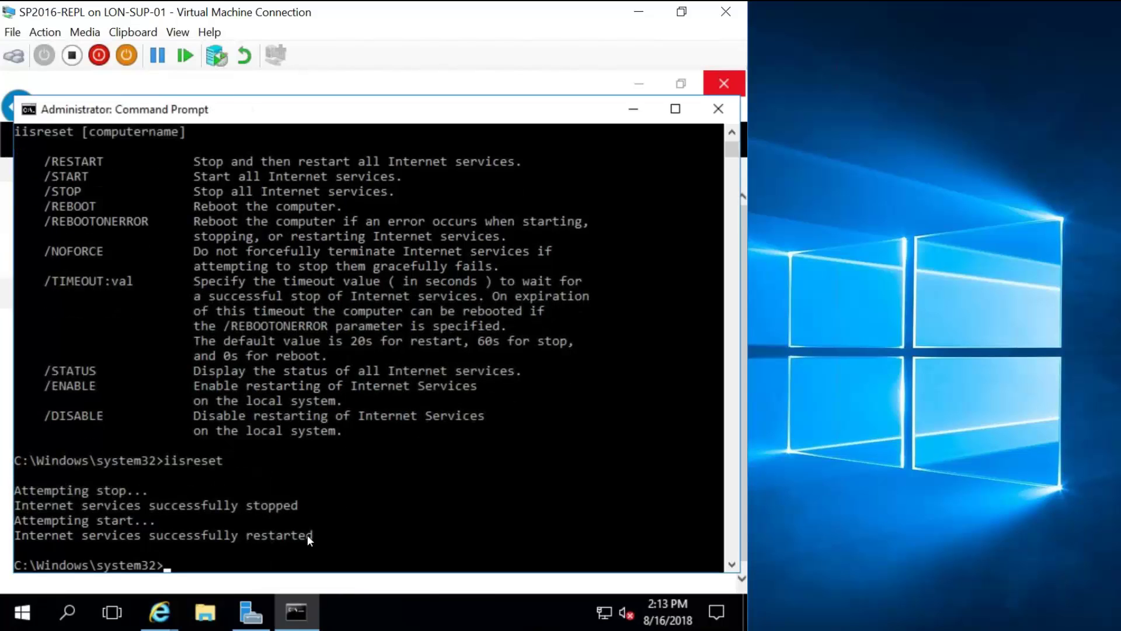
click(30, 619)
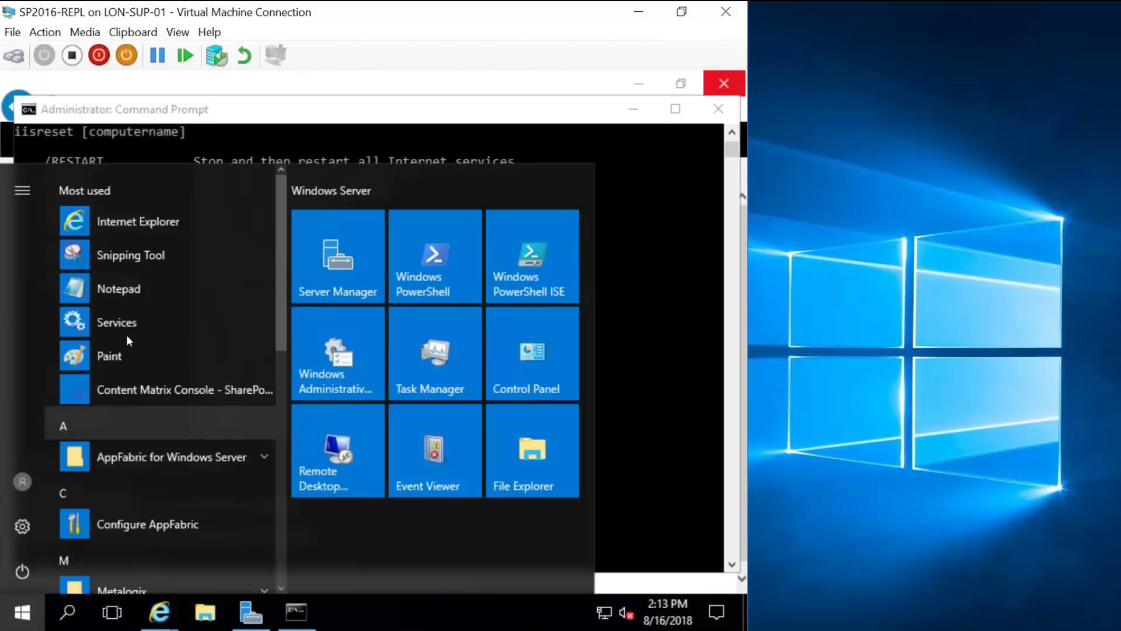
text(iis)
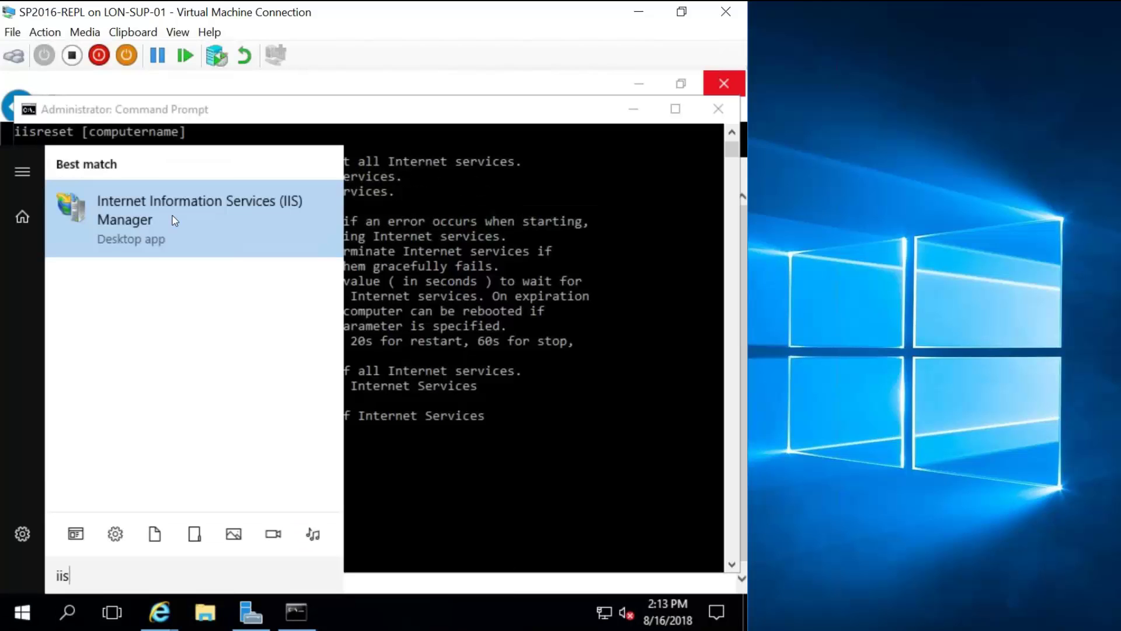
key(Return)
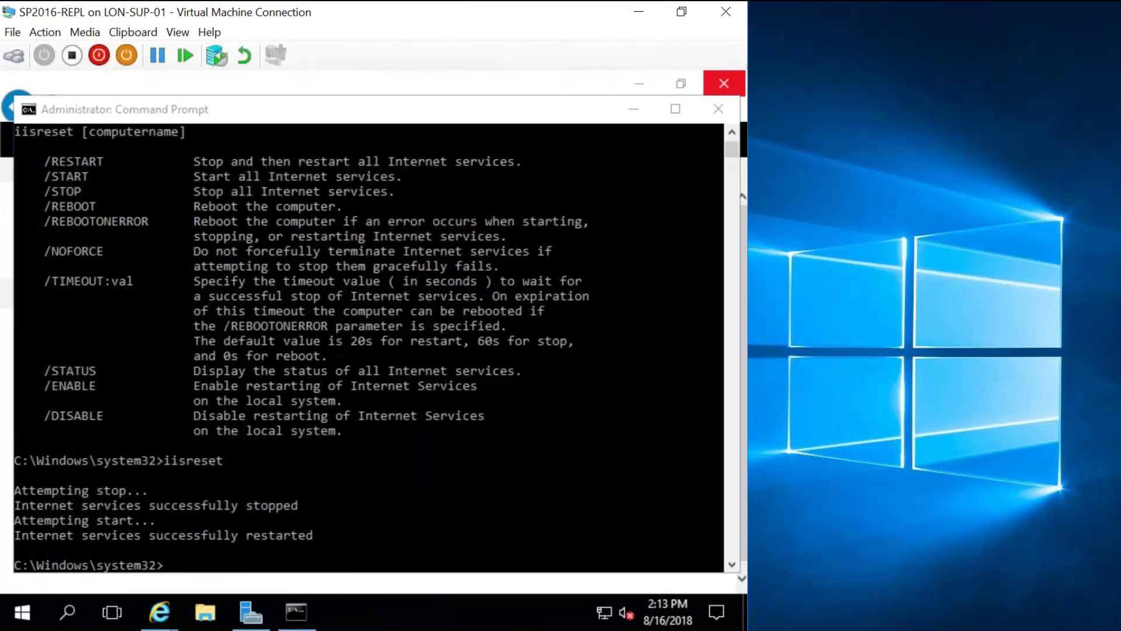
Maximize IIS Manager, expand the SP2016-REPL server's Sites, and inspect SharePoint - 80.
click(141, 277)
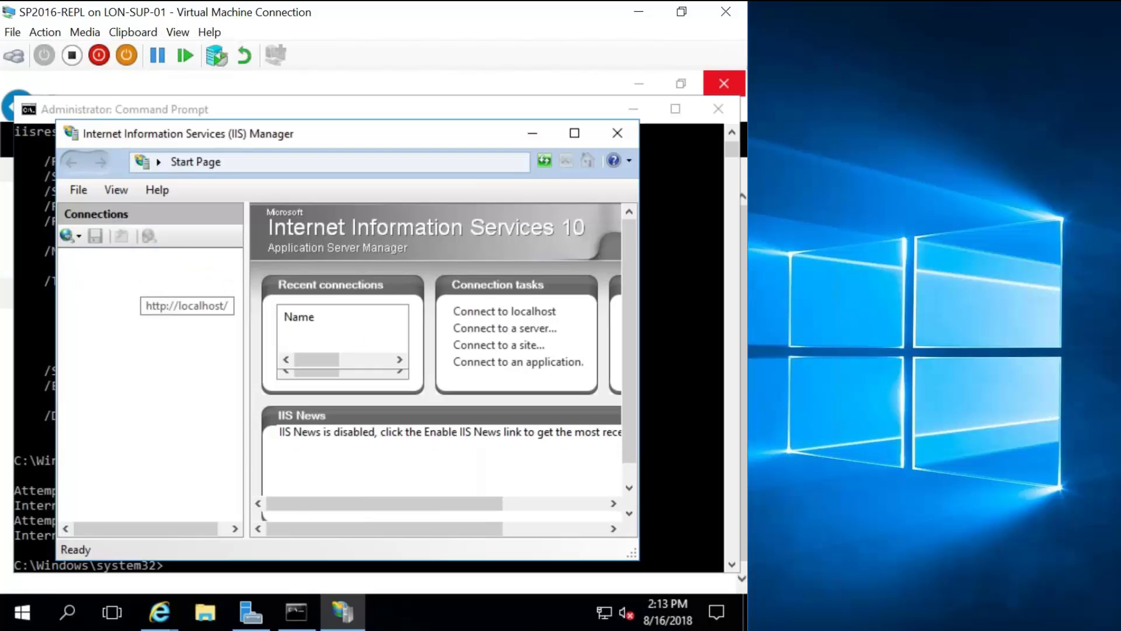
click(575, 132)
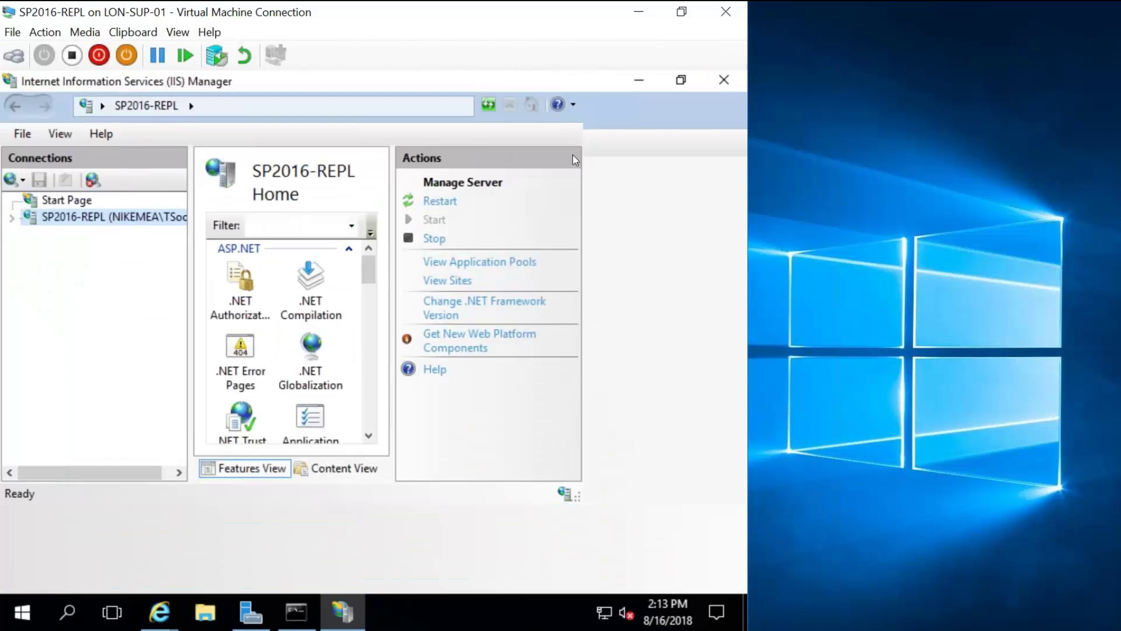
click(12, 218)
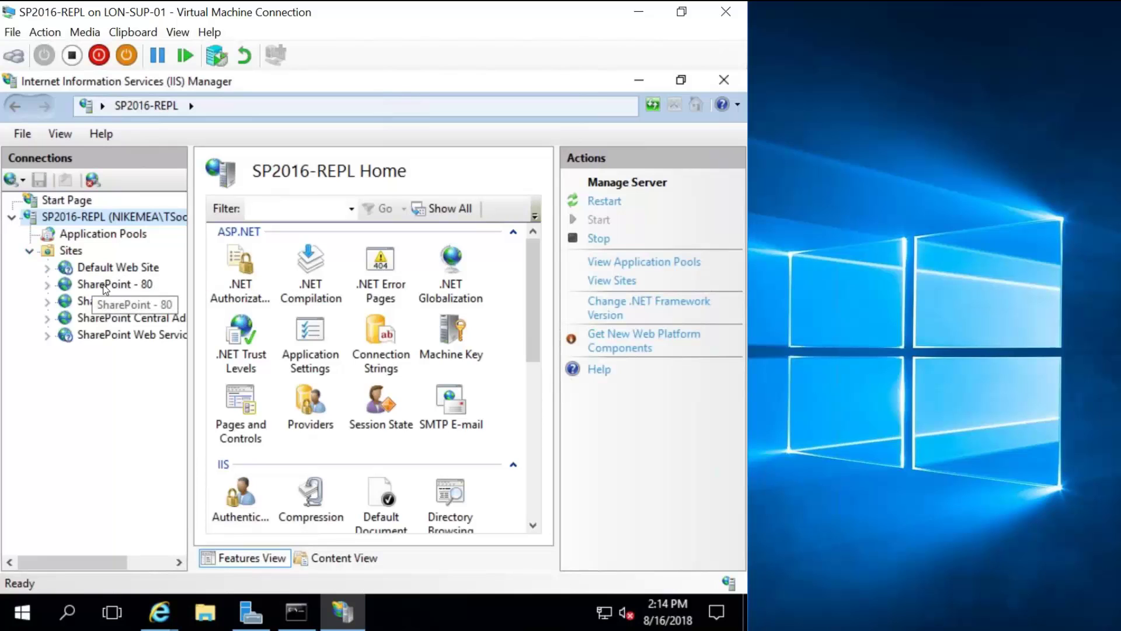
double_click(128, 285)
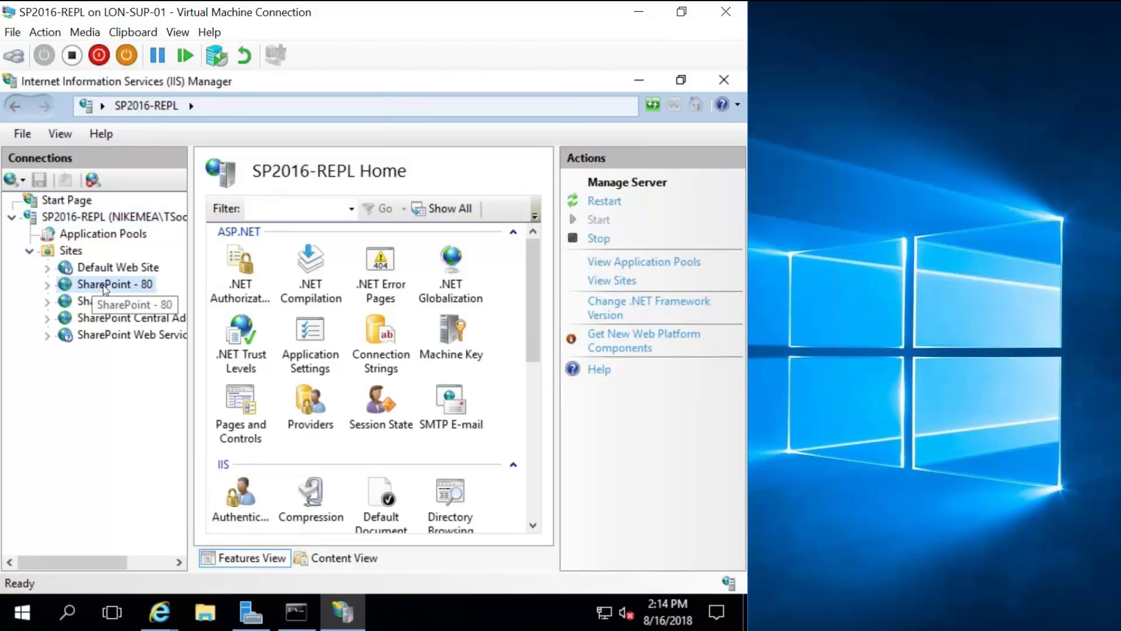
click(48, 284)
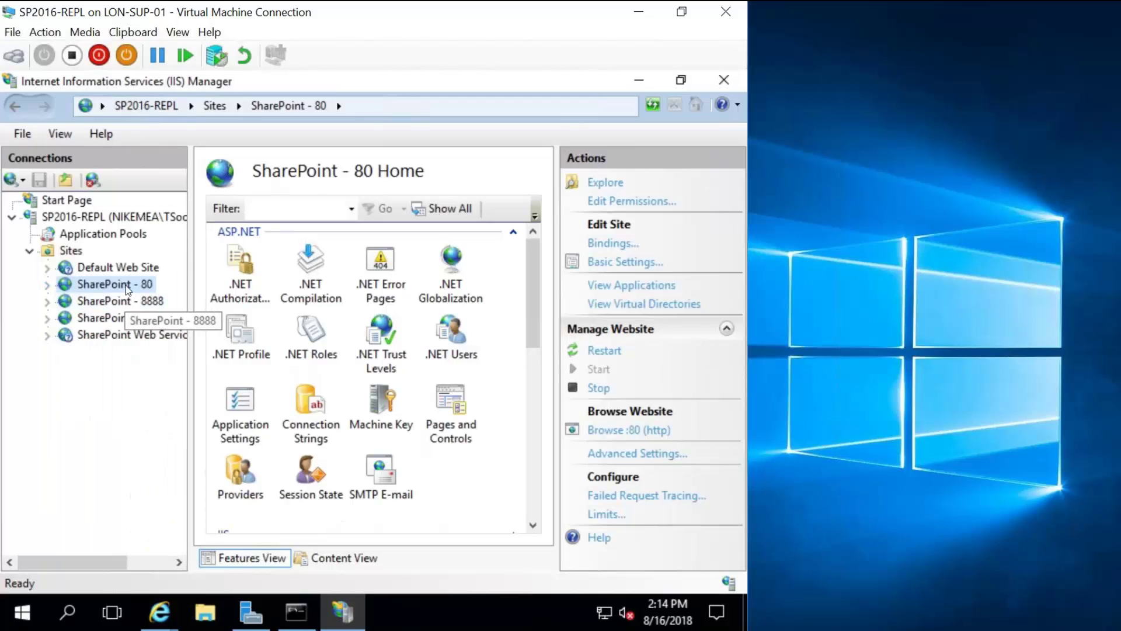
Review the SharePoint - 8888 site's home features, then minimize IIS Manager.
click(117, 302)
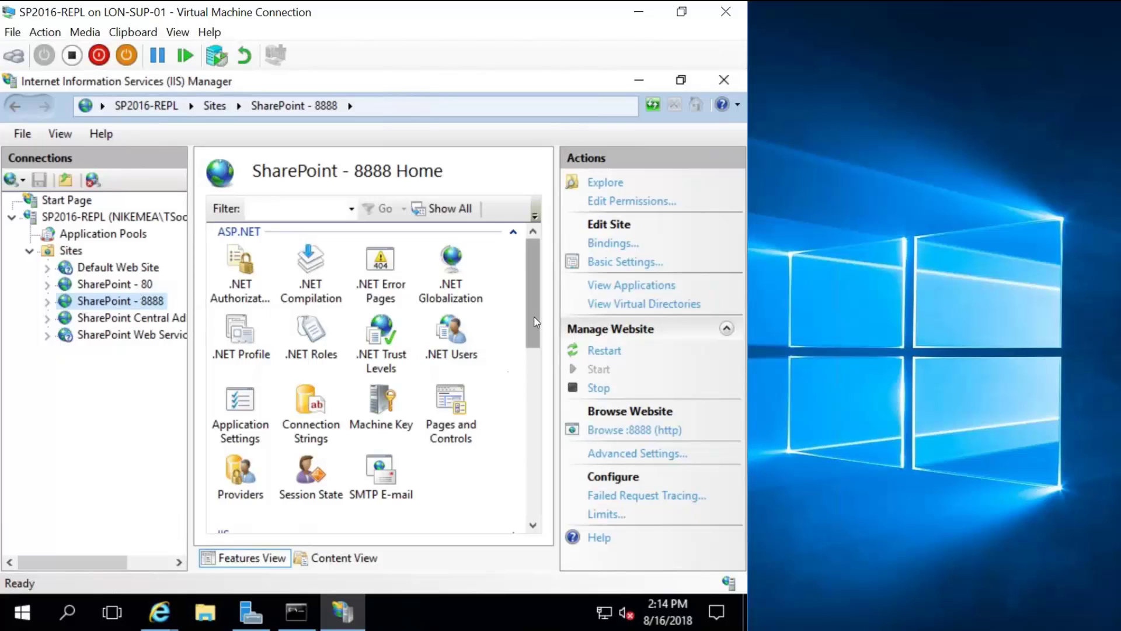
drag(538, 323, 537, 422)
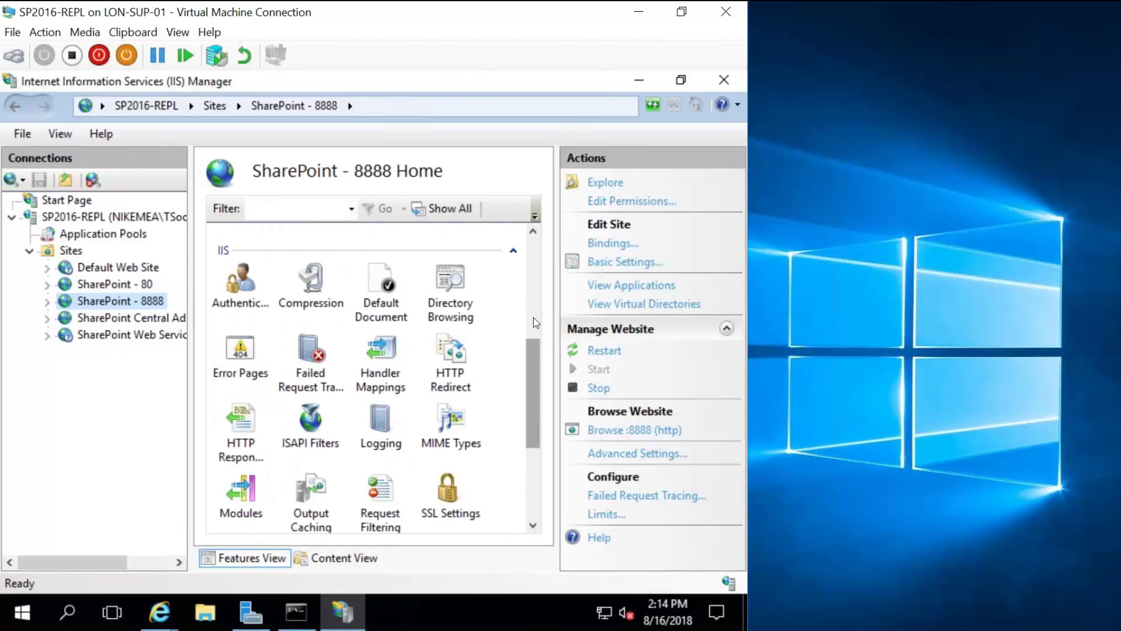
scroll(536, 322, up, 5)
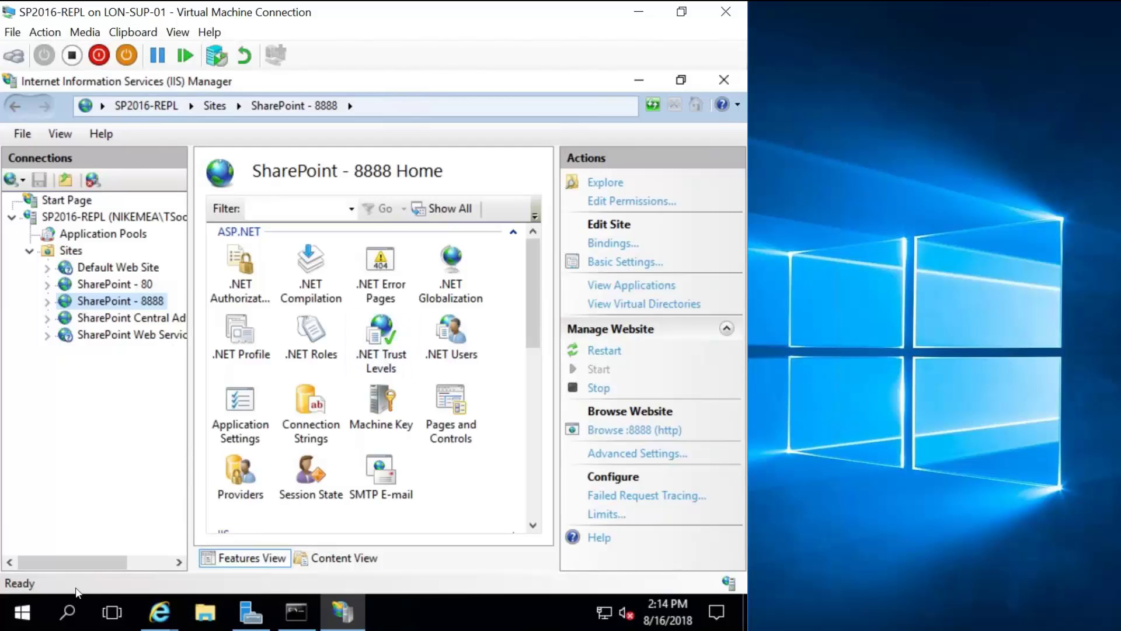
click(641, 79)
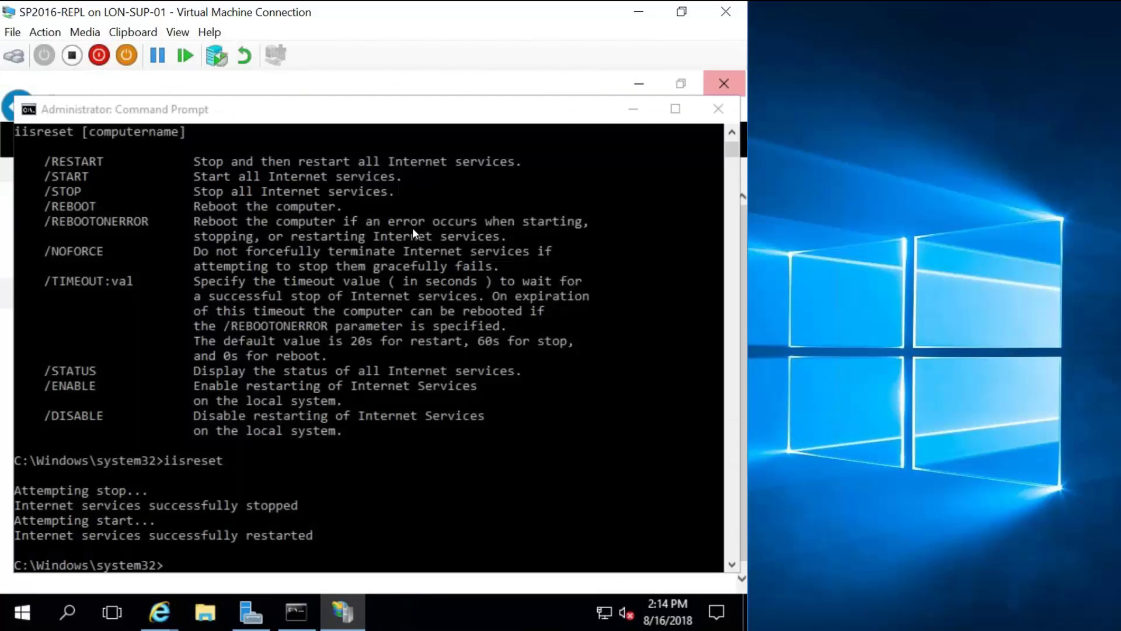
Close Command Prompt, reload Application Management, and list the SharePoint - 80, 1100 and 8888 web applications.
click(718, 109)
click(303, 111)
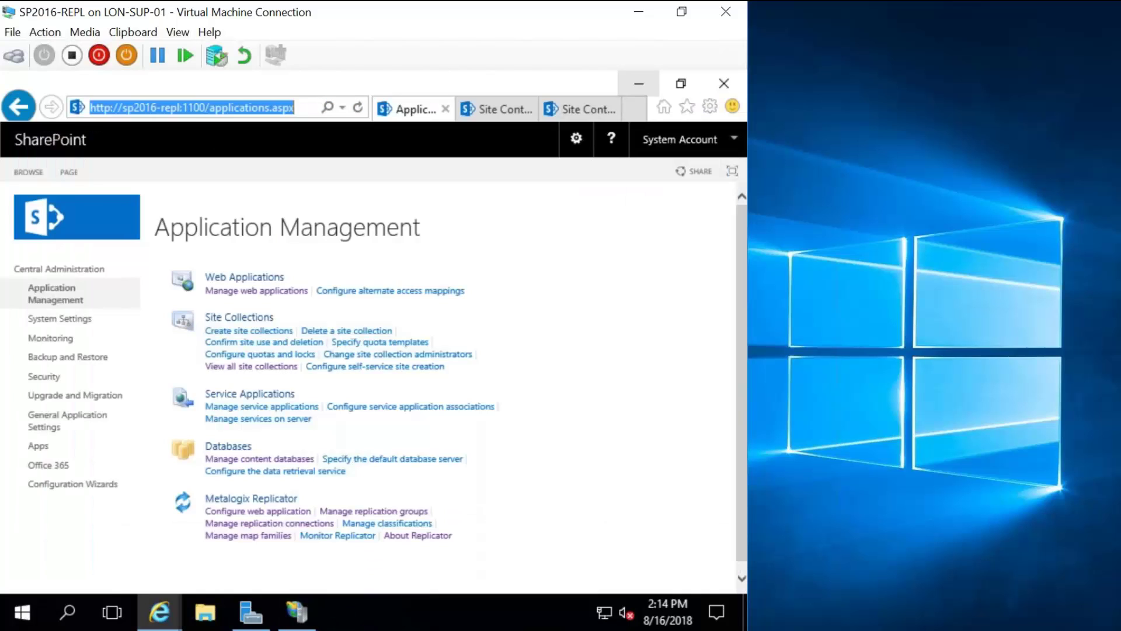
key(Return)
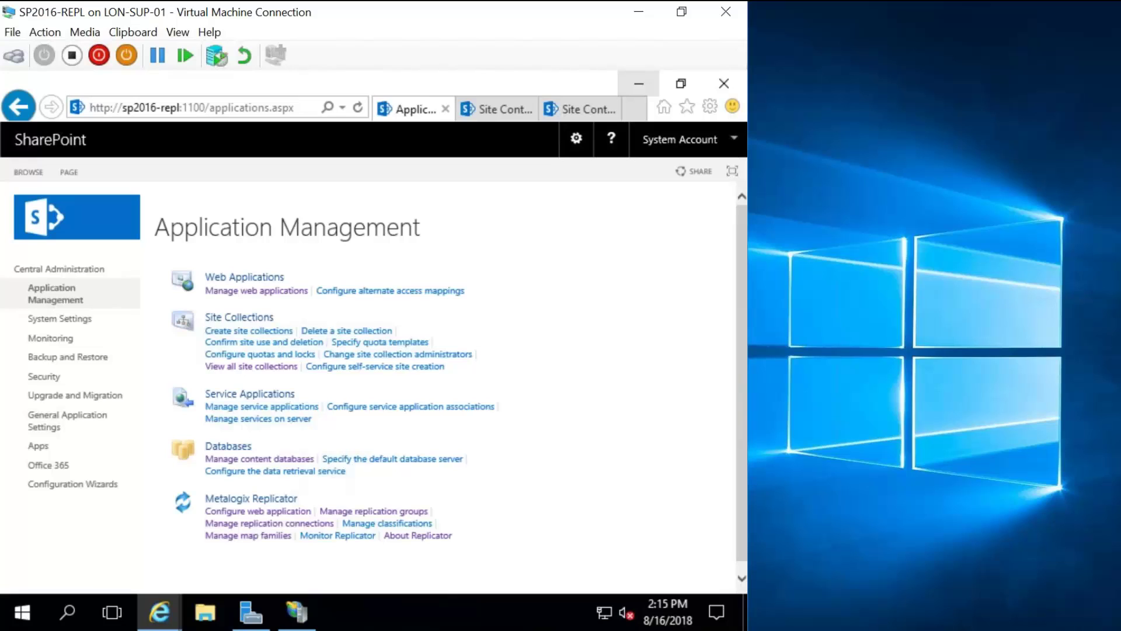
click(261, 291)
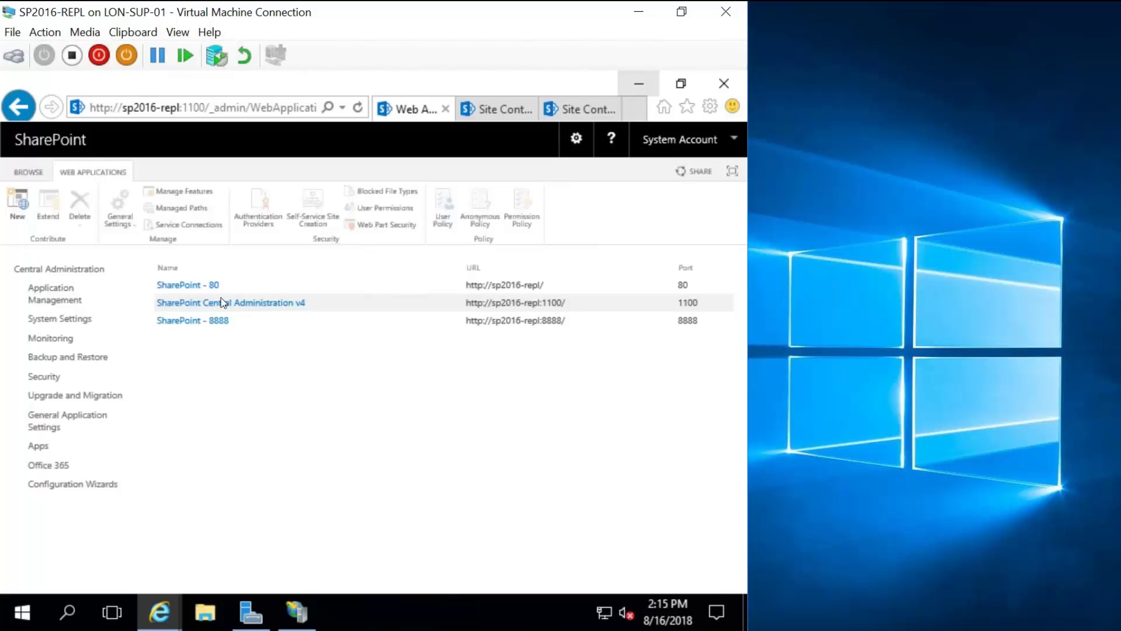
Set Replicator's Enable replication to No for SharePoint - 8888 and save the configuration.
click(78, 288)
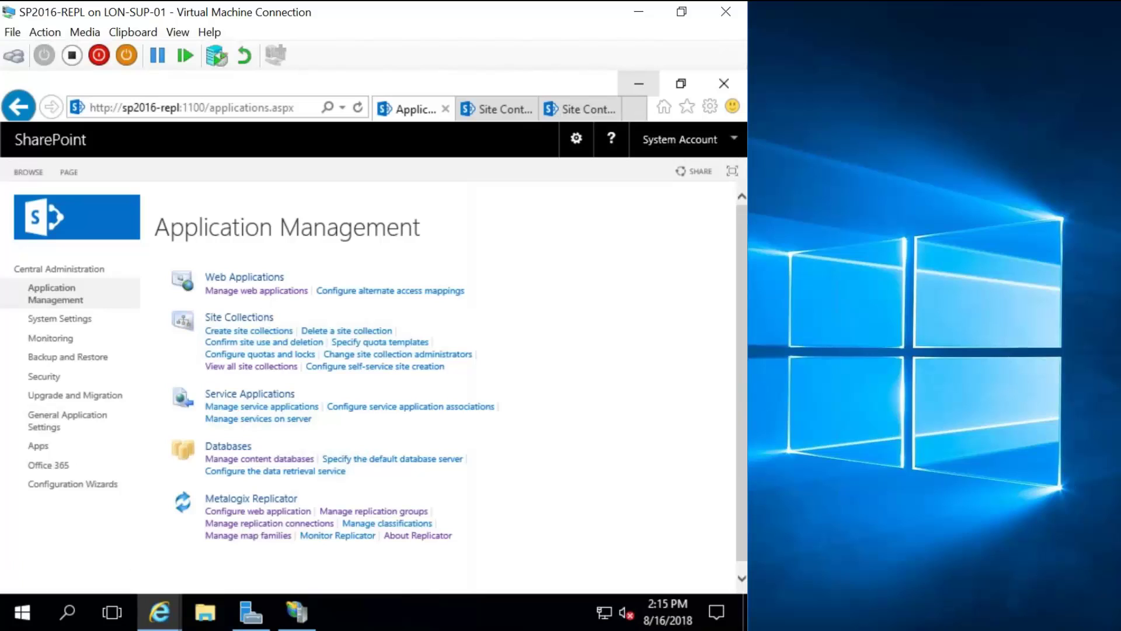
click(257, 511)
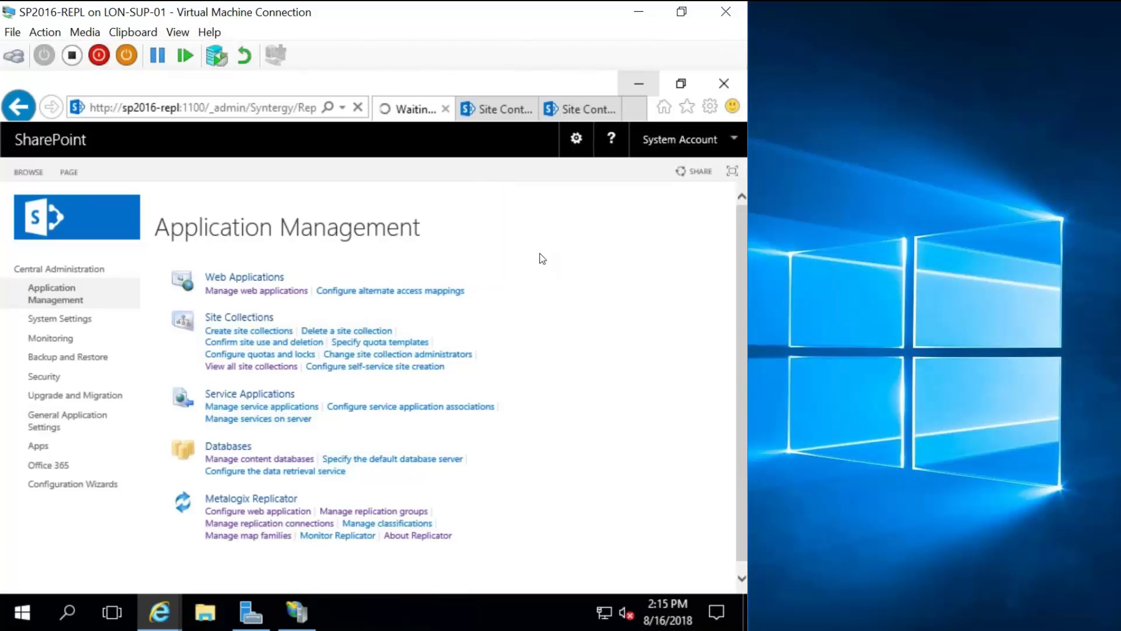
scroll(618, 476, down, 2)
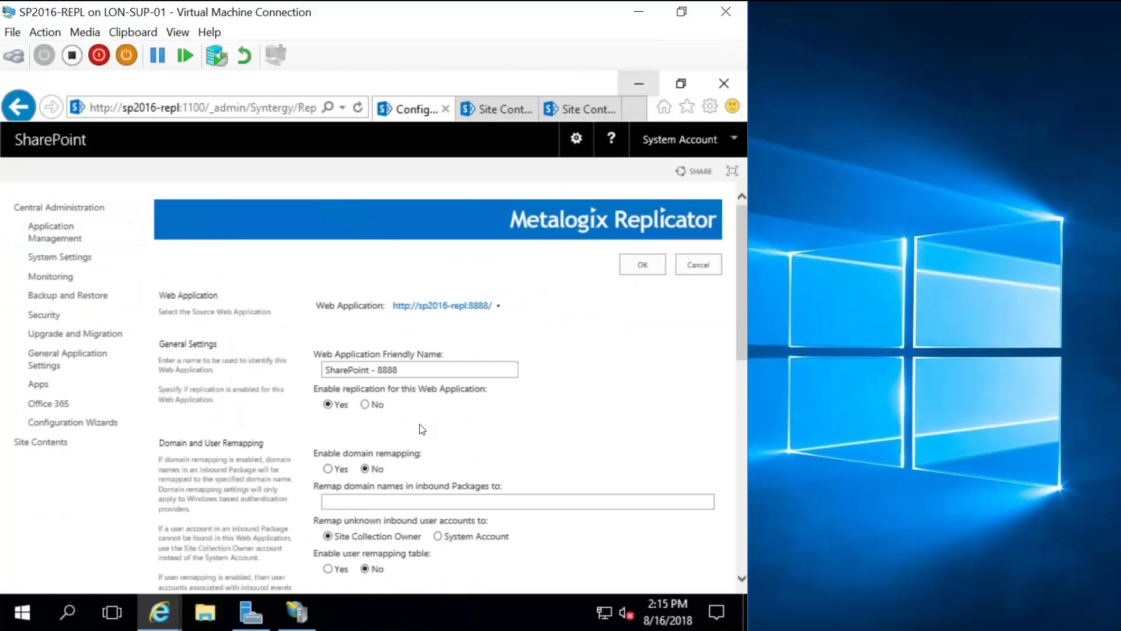
scroll(367, 339, up, 1)
scroll(368, 339, up, 1)
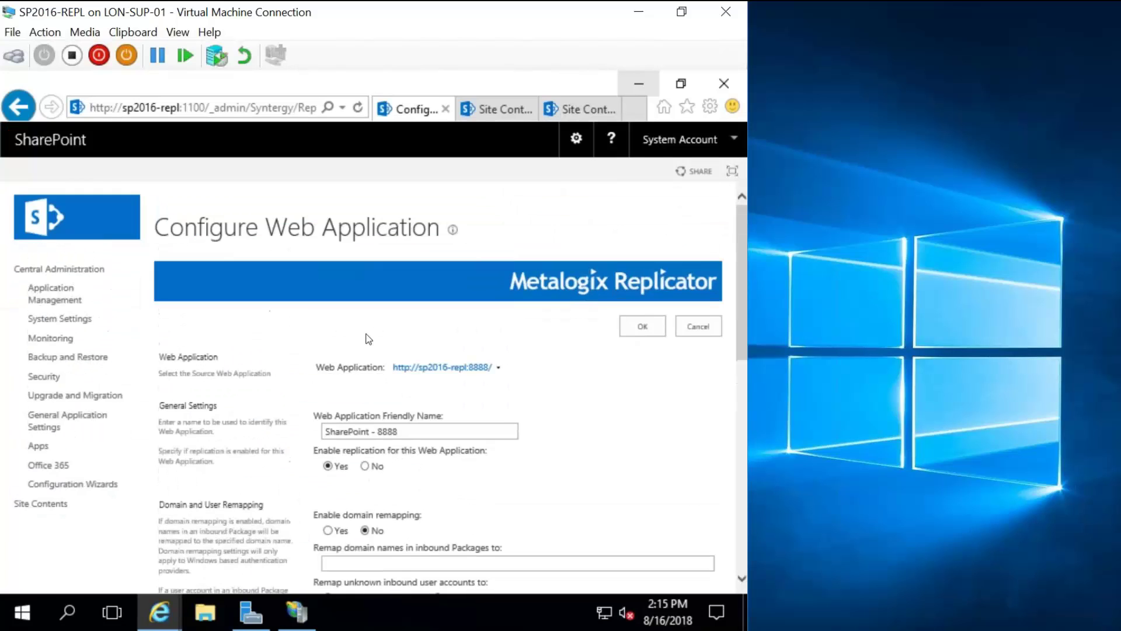
click(376, 466)
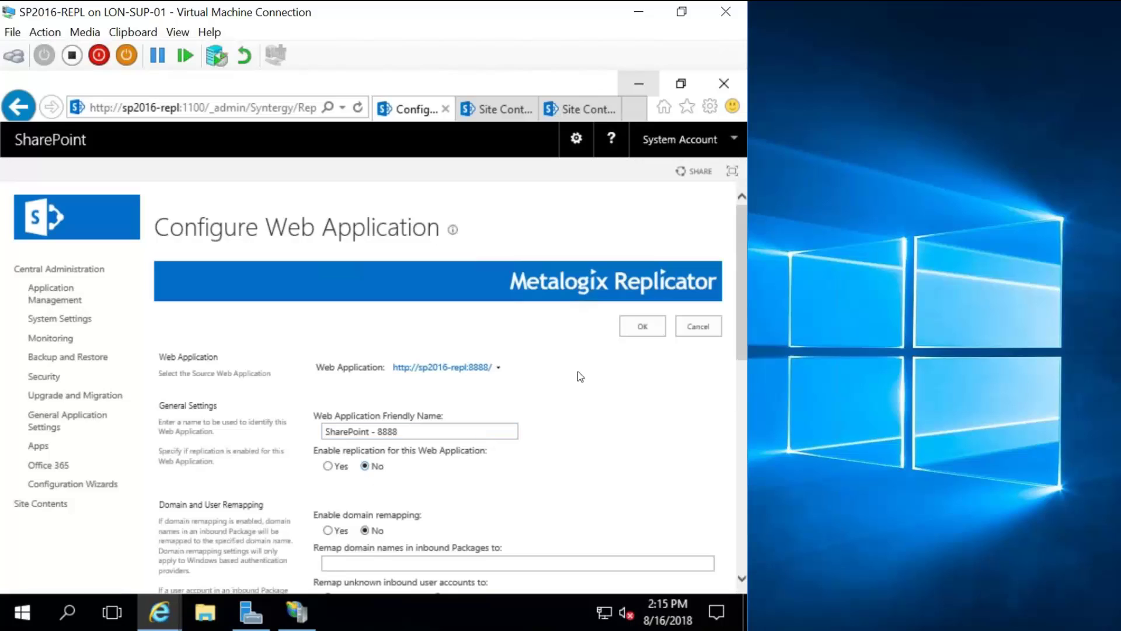
click(643, 327)
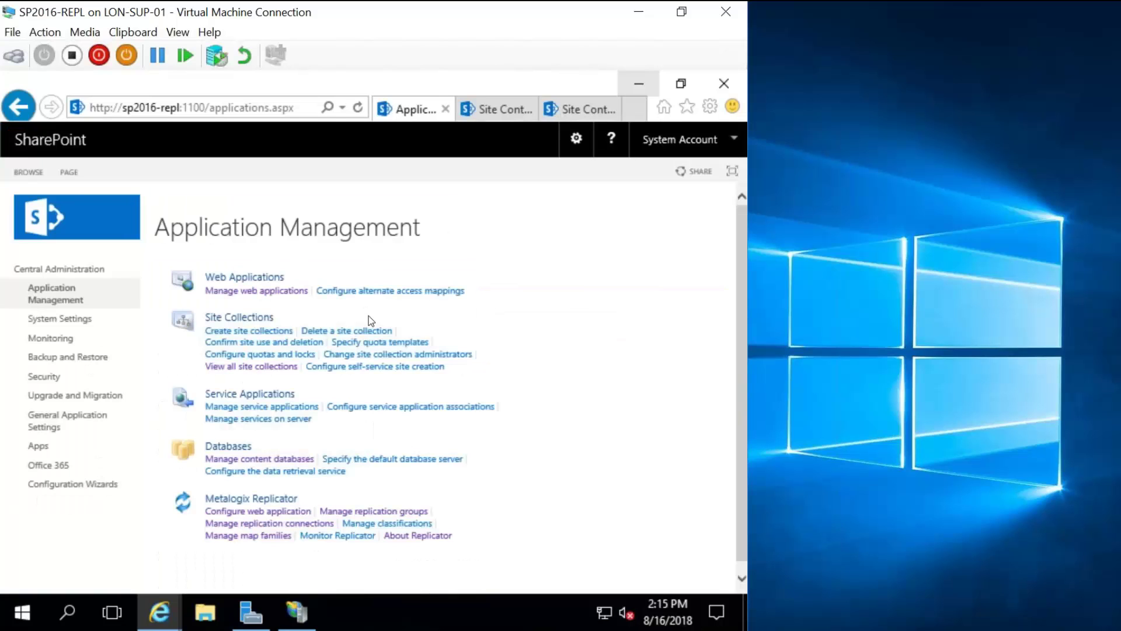
Change the Replicator configuration's web application to SharePoint - 80 and save it.
click(260, 513)
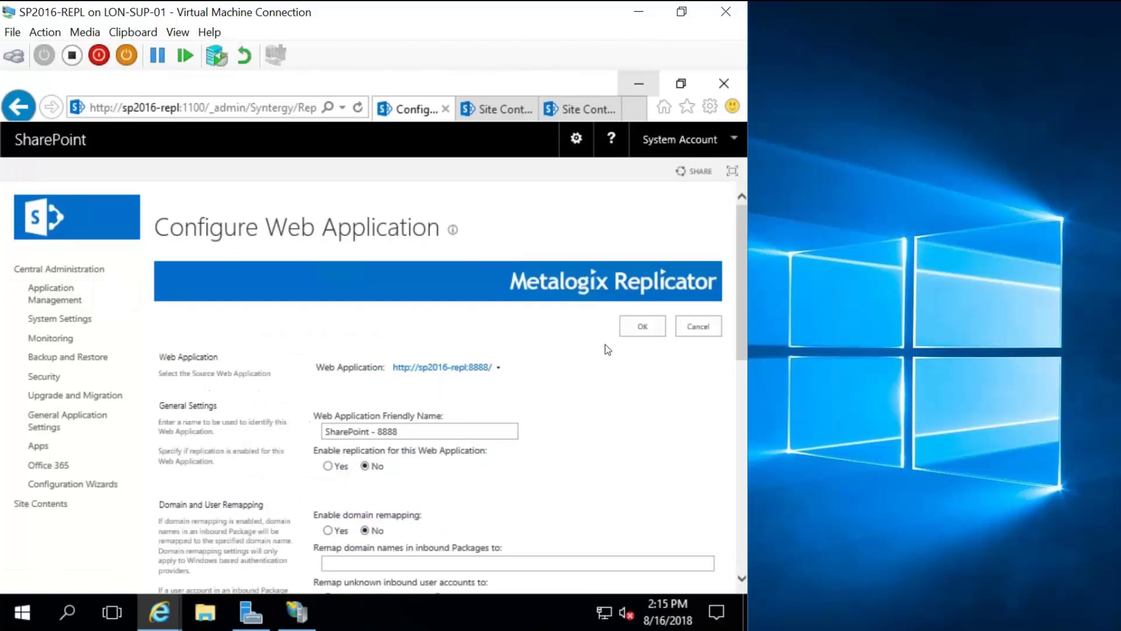
click(499, 367)
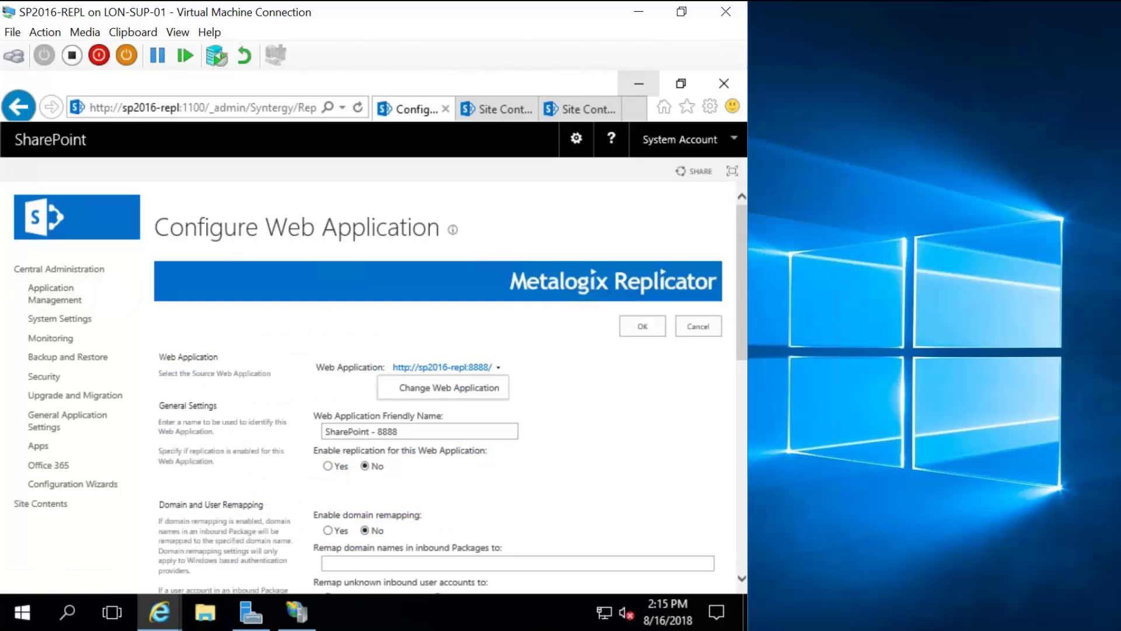
click(468, 389)
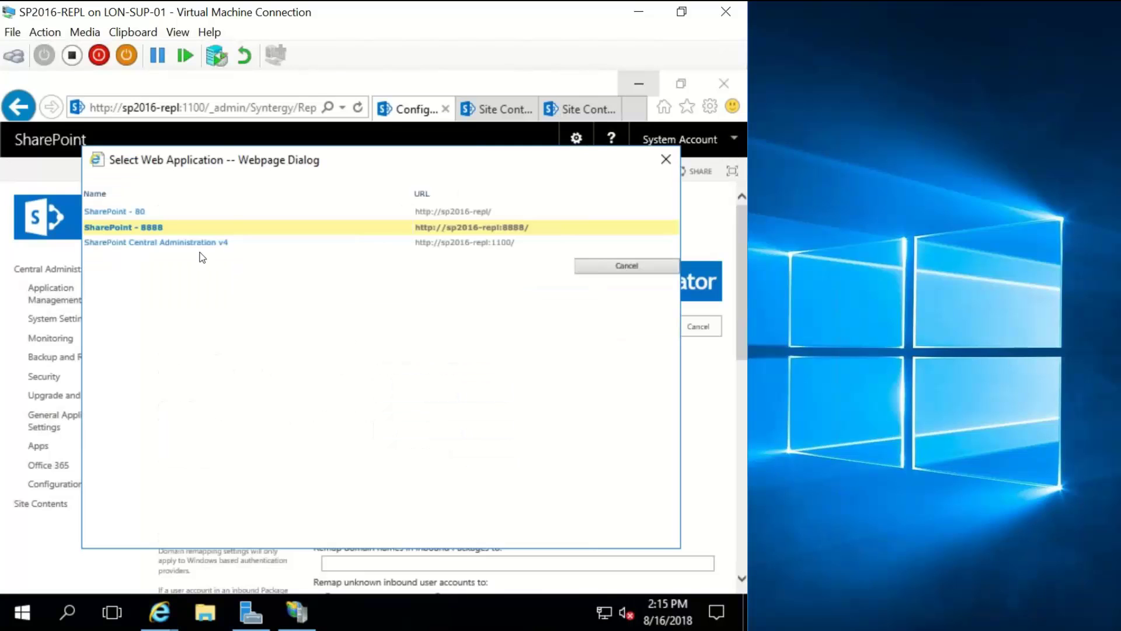
click(138, 212)
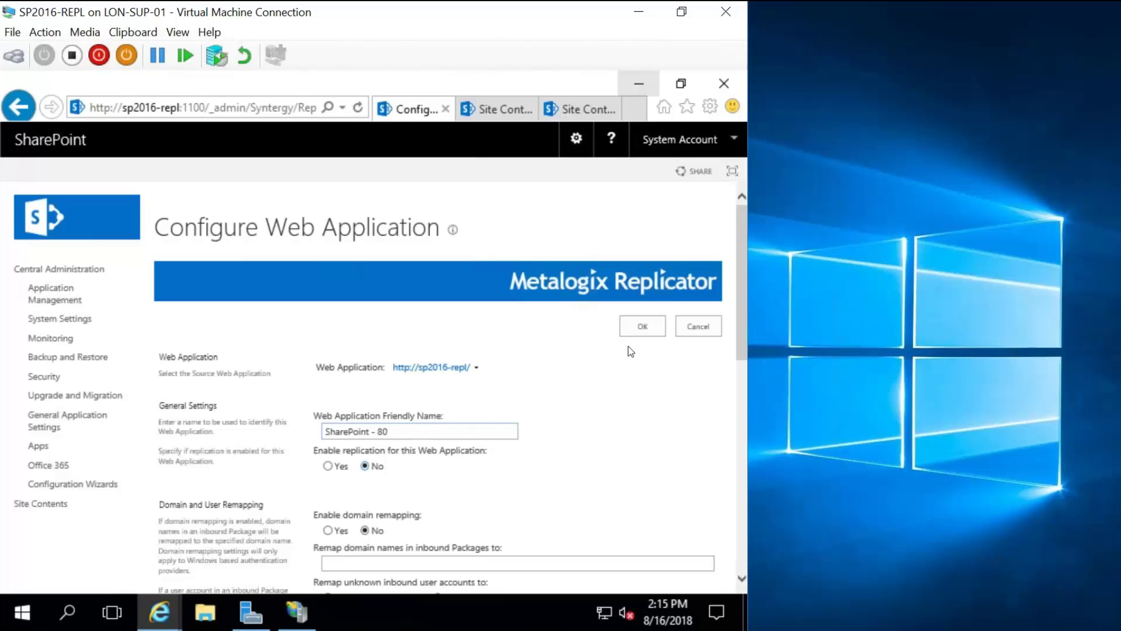
click(642, 334)
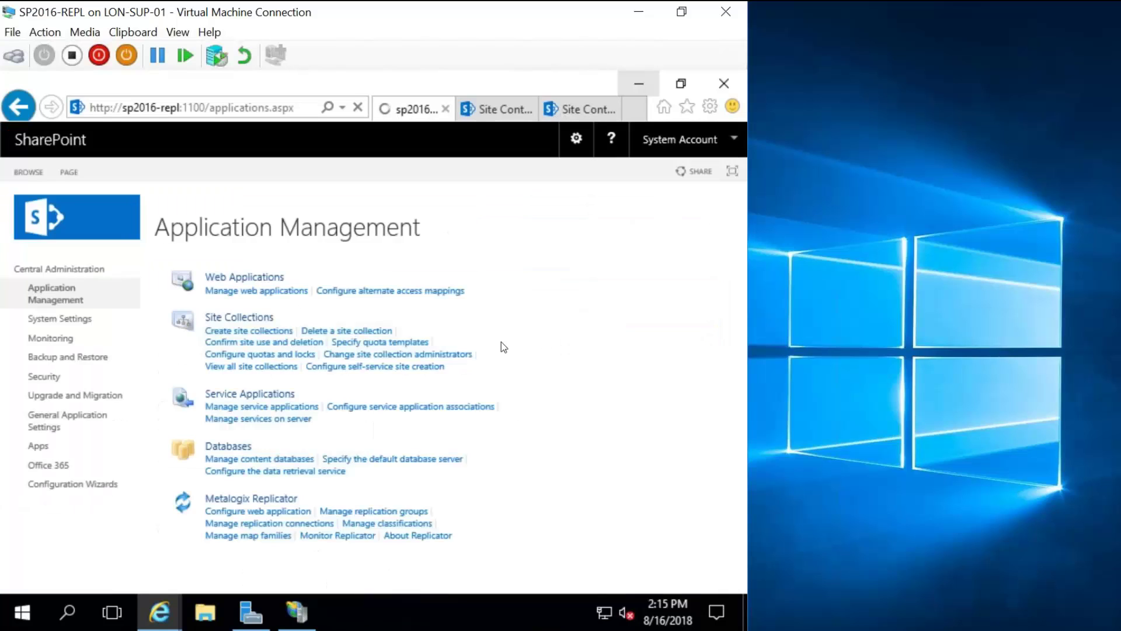
Reopen the Replicator web application configuration and set replication to Yes for SharePoint - 80.
click(256, 513)
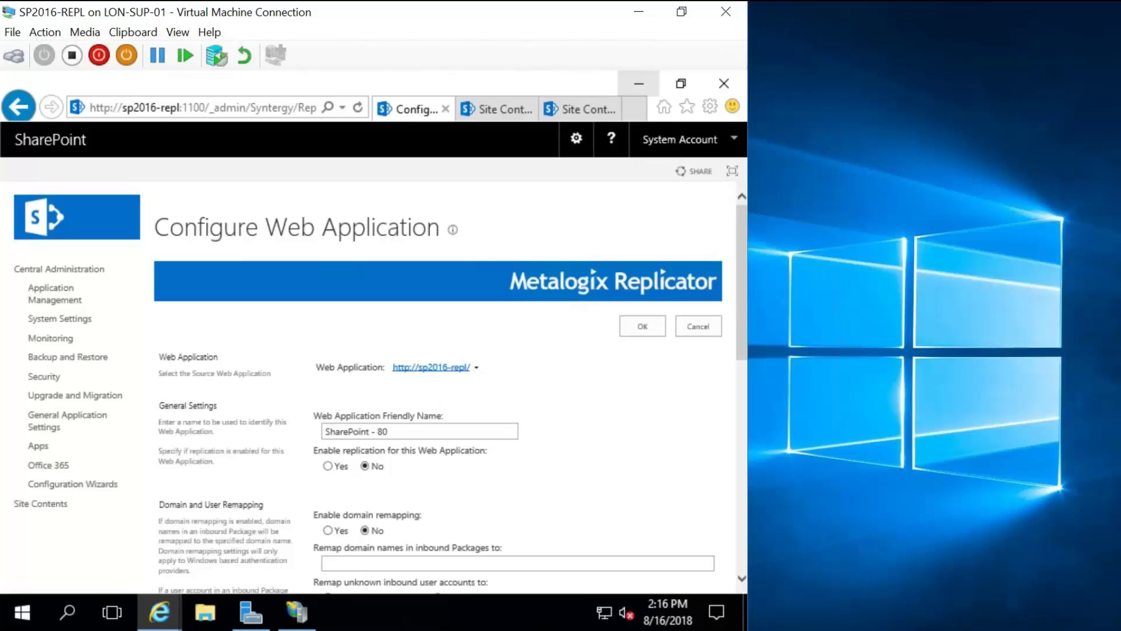
scroll(432, 368, down, 2)
scroll(379, 391, down, 1)
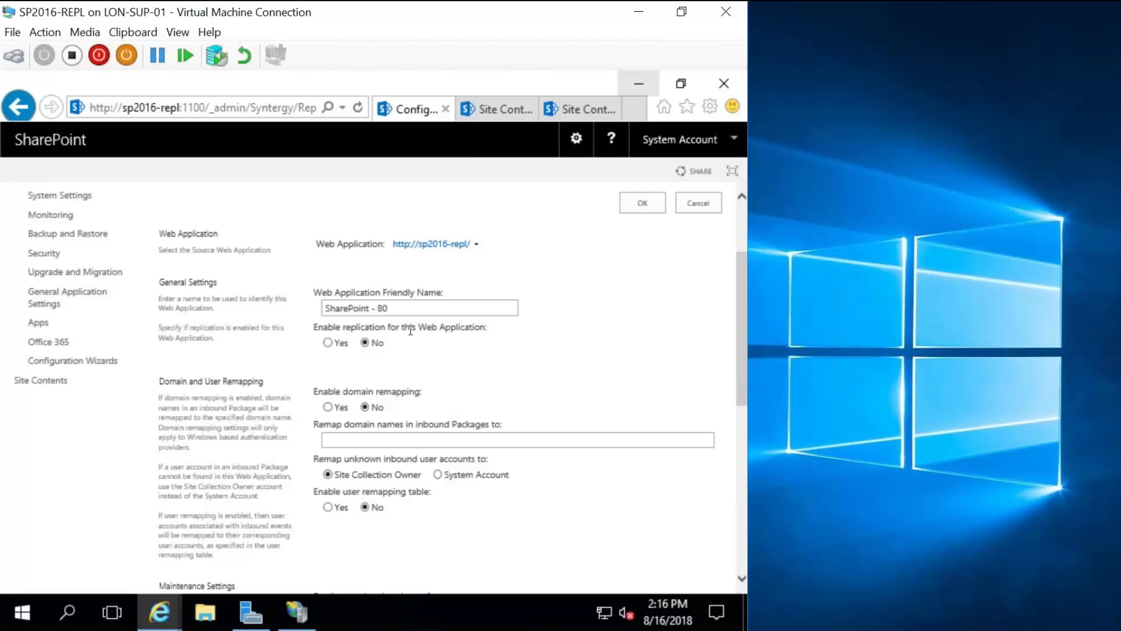
click(329, 344)
Scroll down to the maintenance settings showing One Hour retention and 5-day log clearing.
scroll(328, 346, down, 1)
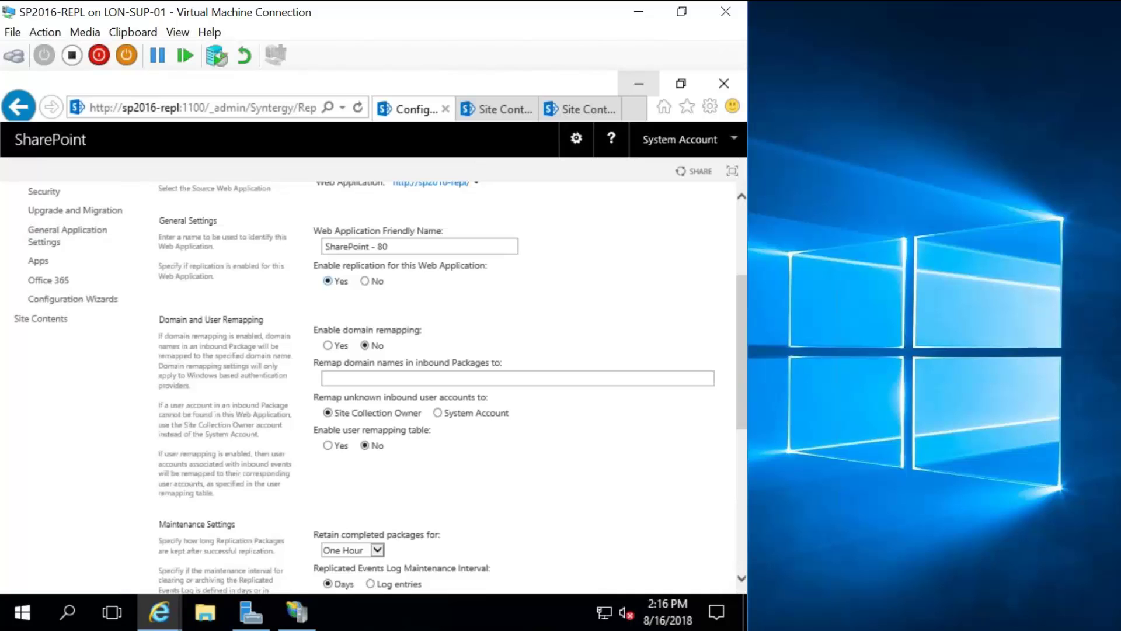
scroll(491, 294, down, 2)
scroll(492, 293, up, 2)
scroll(453, 419, down, 1)
scroll(476, 274, down, 1)
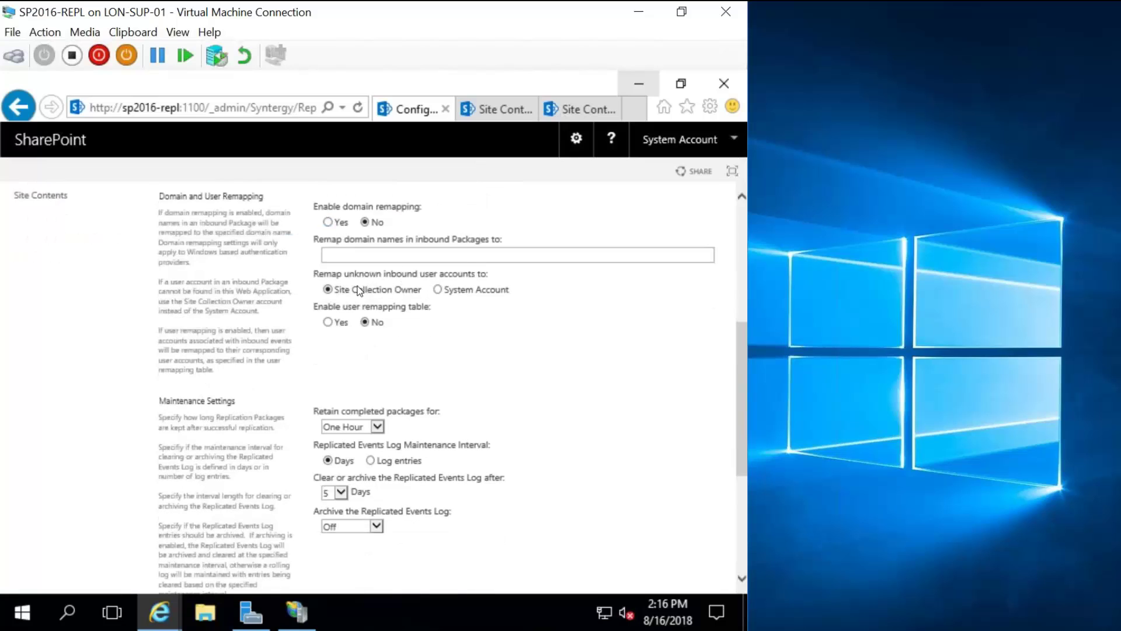
scroll(475, 287, down, 1)
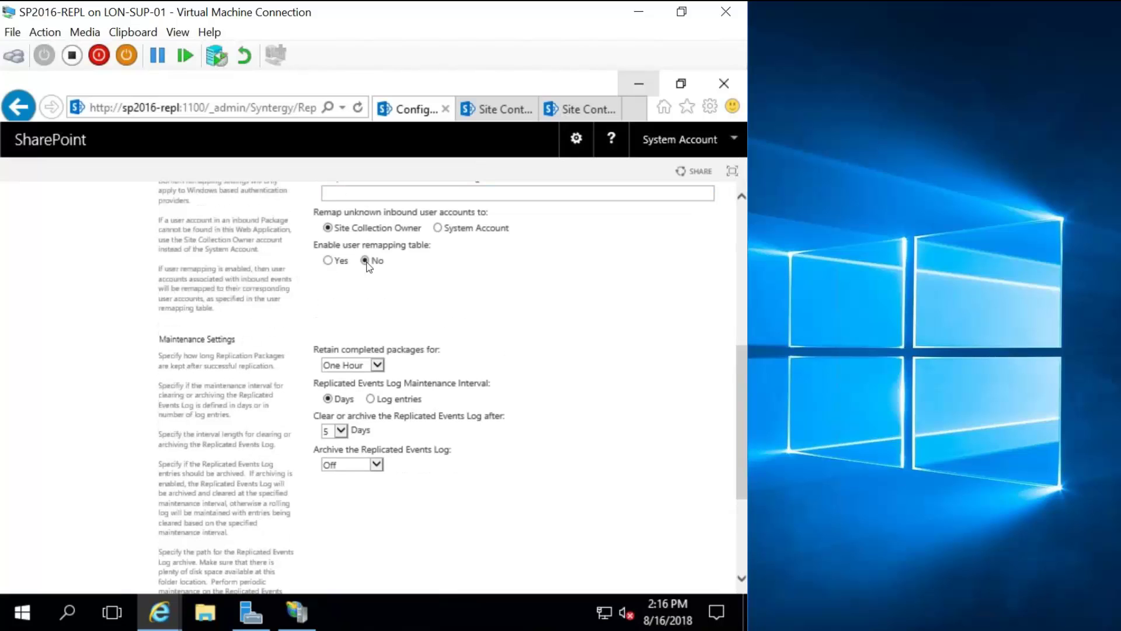
scroll(486, 281, down, 1)
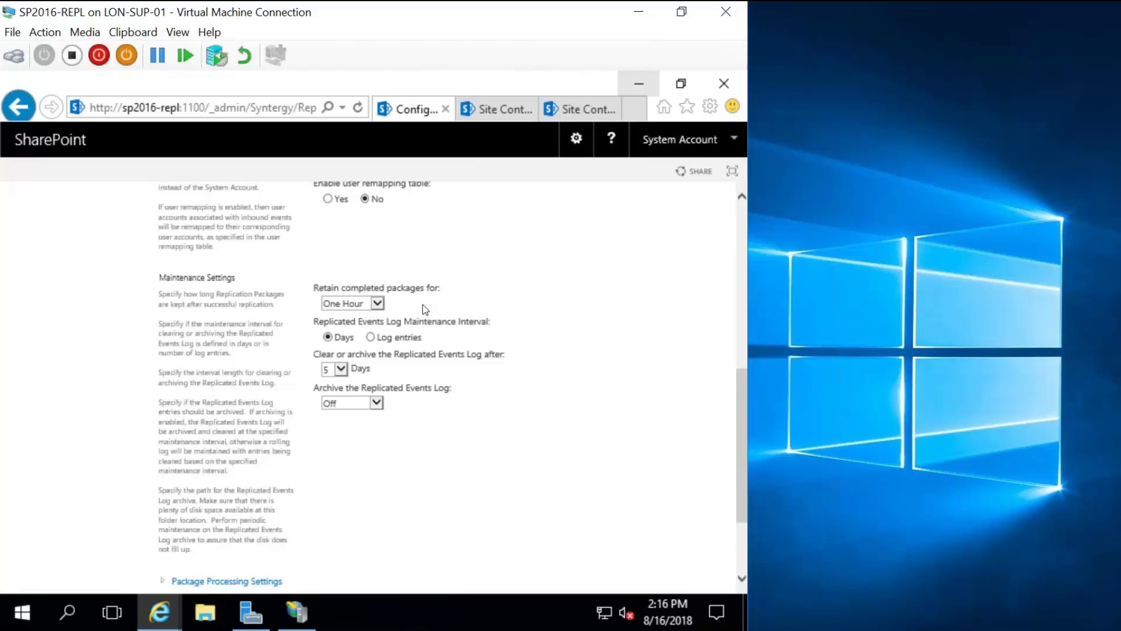
scroll(453, 343, down, 2)
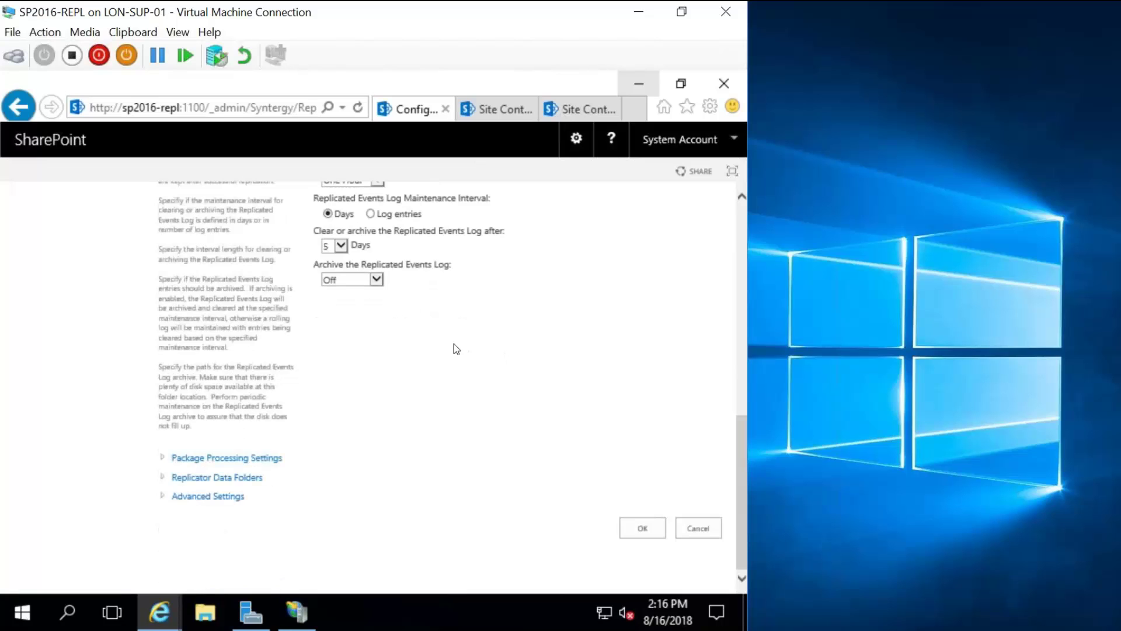
Expand Package Processing Settings and the Replicator Data Folders paths.
click(175, 458)
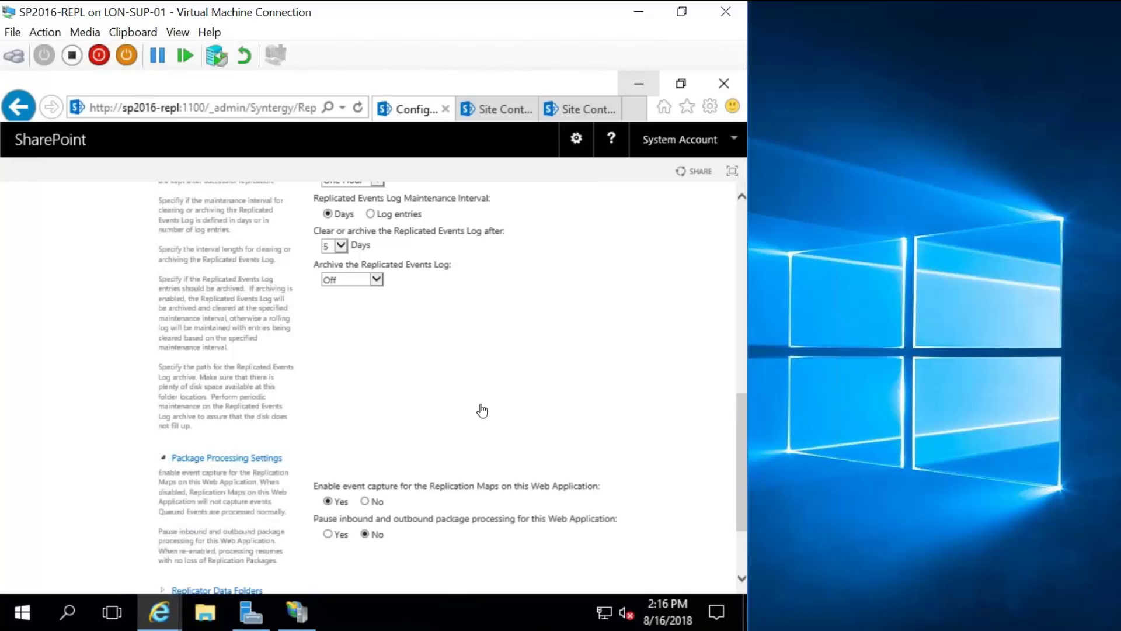
scroll(483, 407, down, 1)
scroll(289, 458, down, 1)
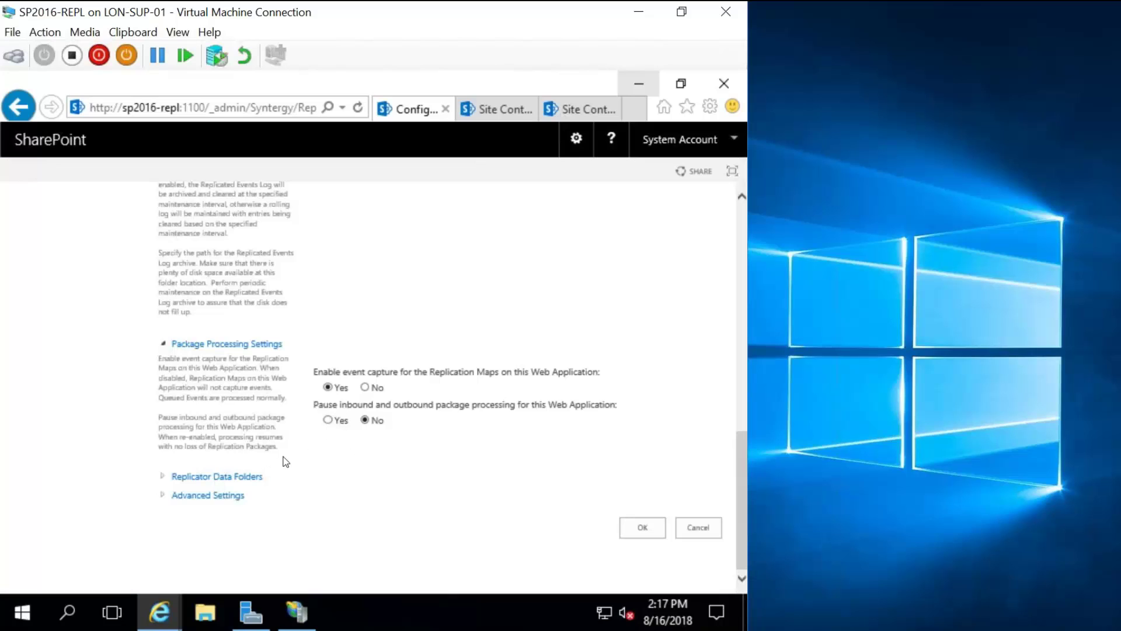
click(217, 476)
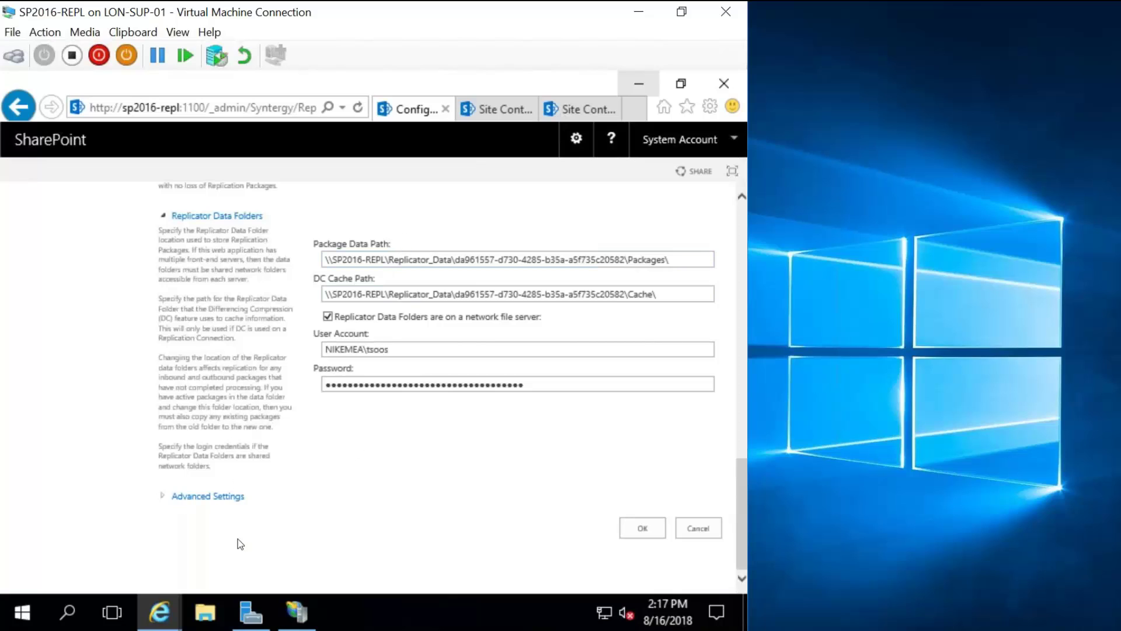
Expand Advanced Settings, select the Replicator Passphrase box, and scroll back to the top.
click(218, 497)
scroll(218, 503, down, 2)
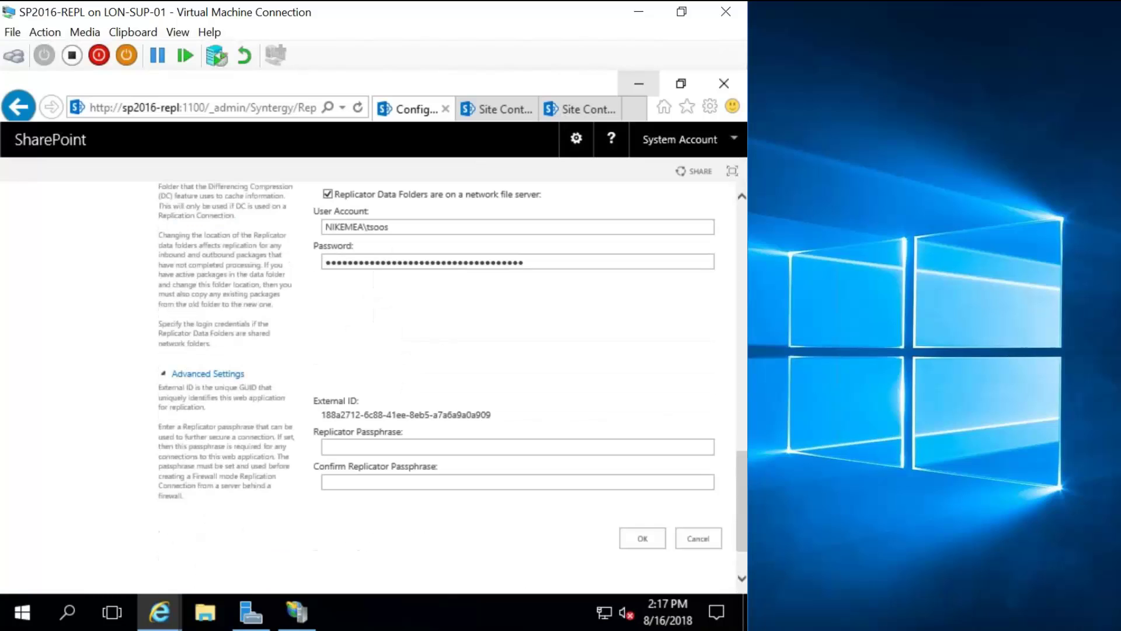
click(343, 436)
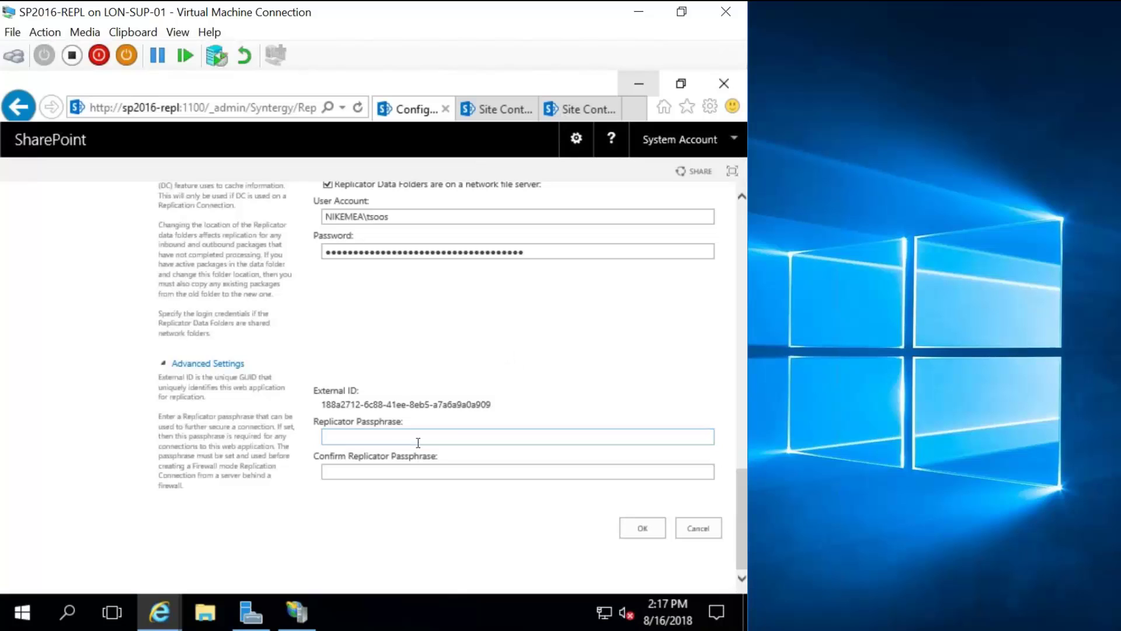
scroll(325, 436, up, 1)
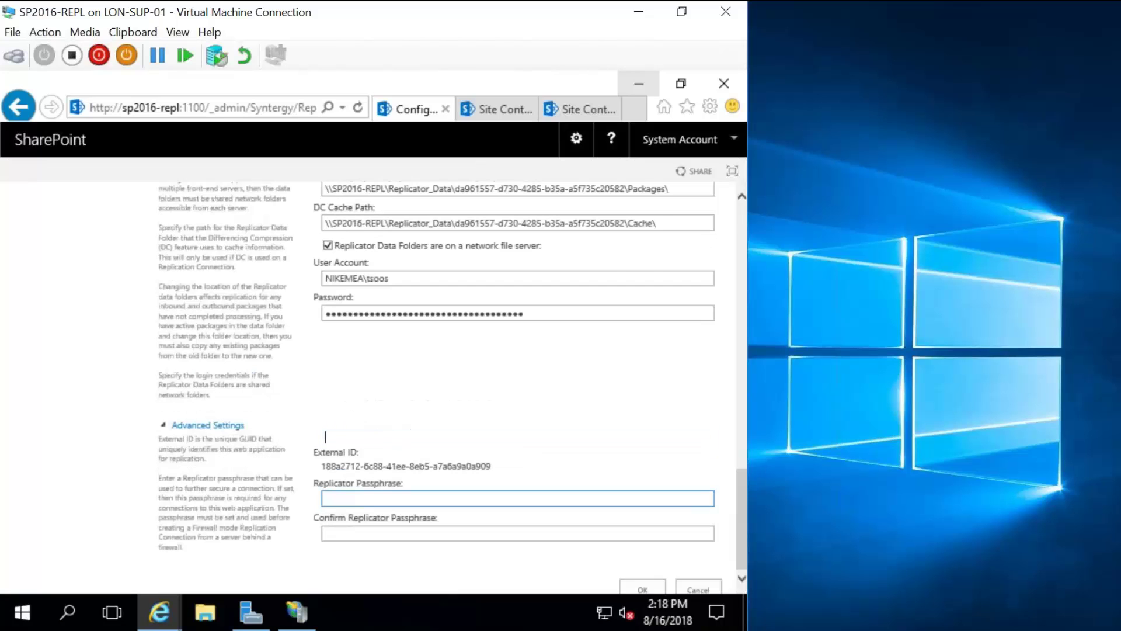
scroll(326, 436, up, 1)
scroll(541, 418, down, 2)
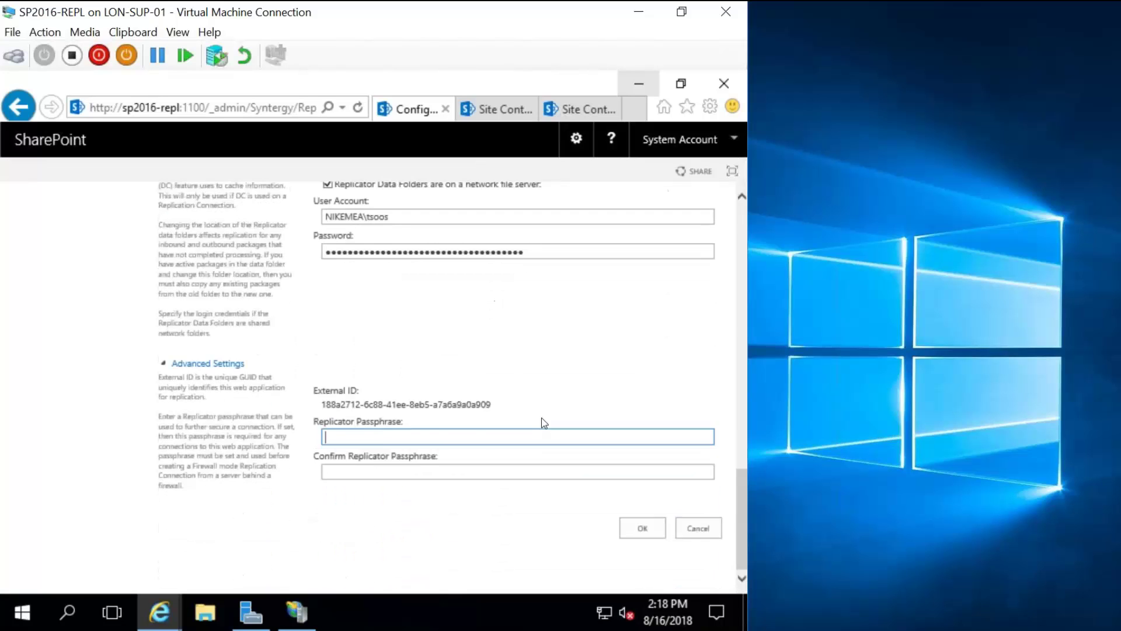
scroll(542, 418, up, 15)
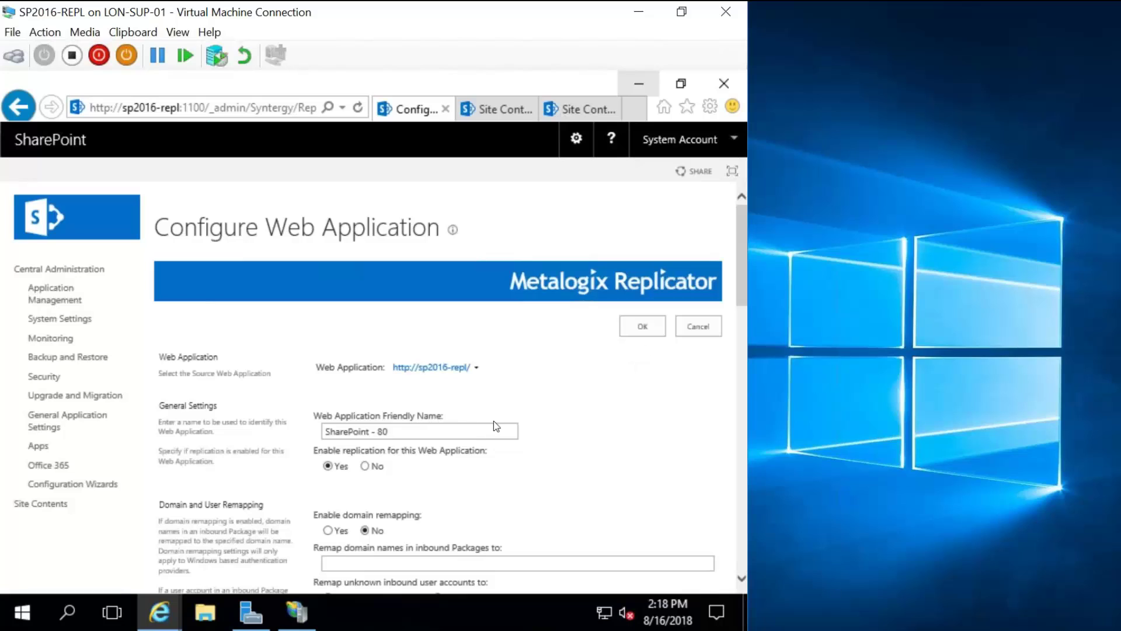
Save the SharePoint - 80 Replicator configuration with replication set to Yes.
click(650, 325)
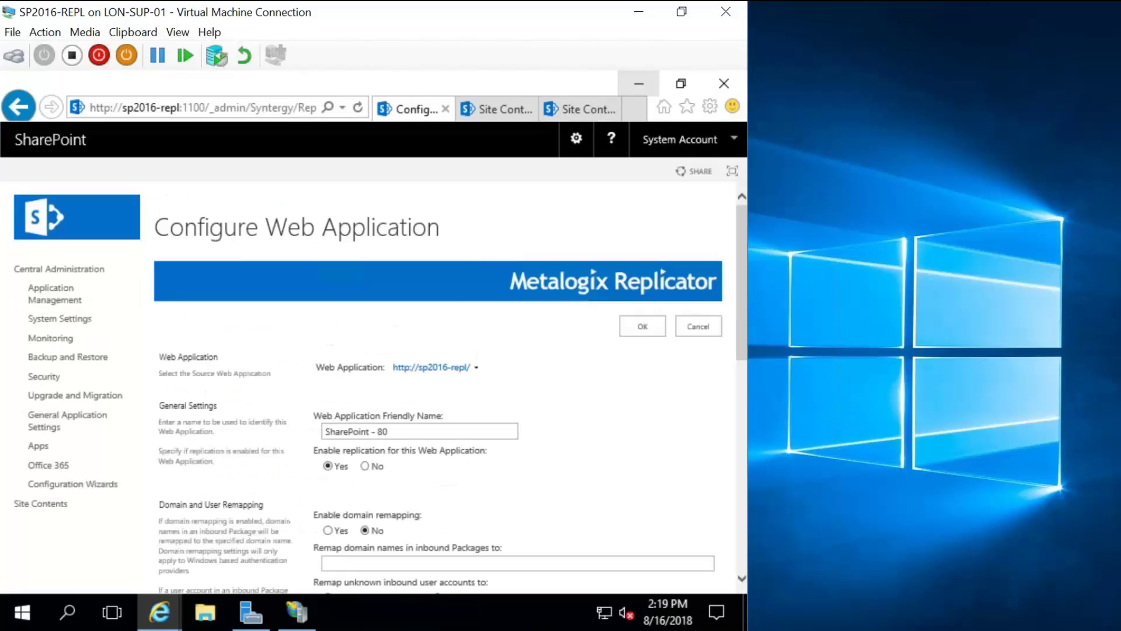
Switch the Replicator web application configuration to SharePoint - 8888.
mouse_move(479, 369)
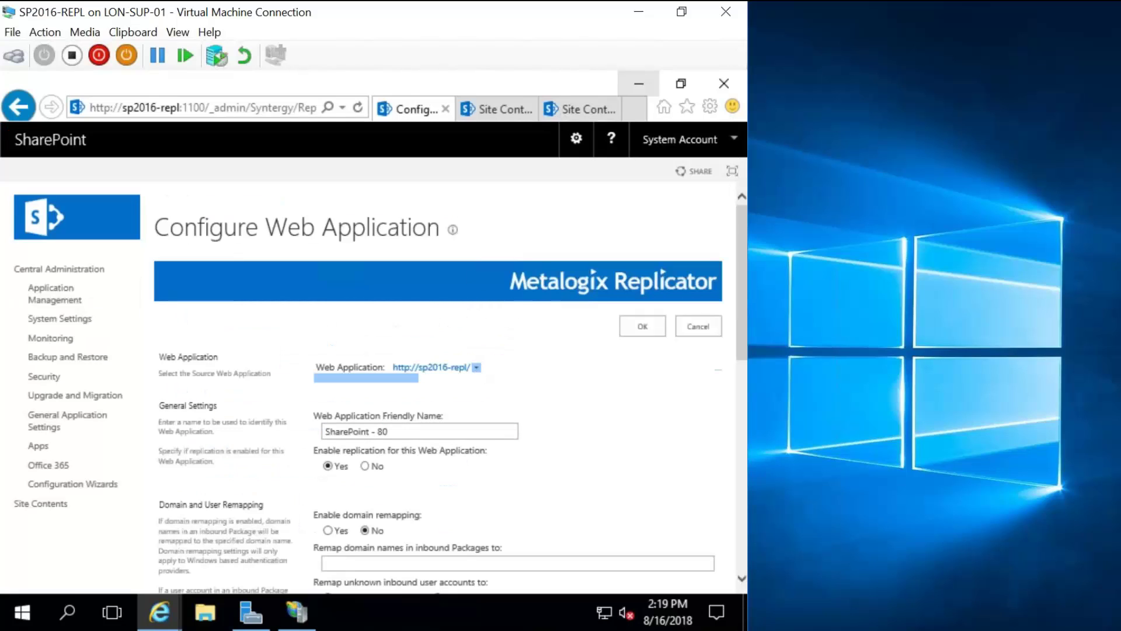
click(477, 367)
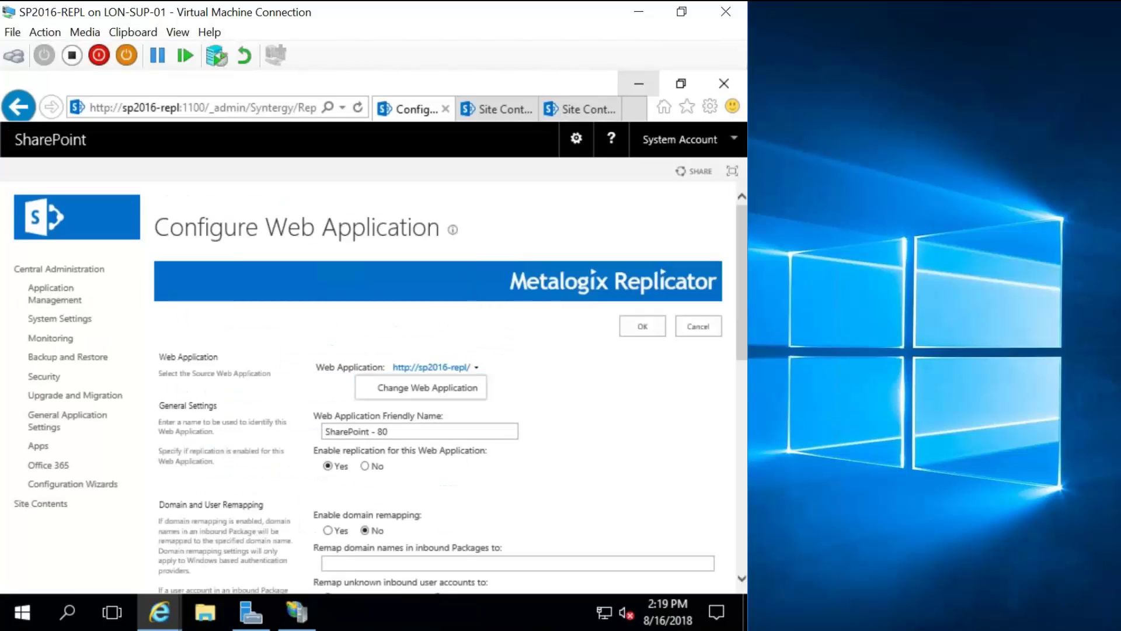
click(466, 387)
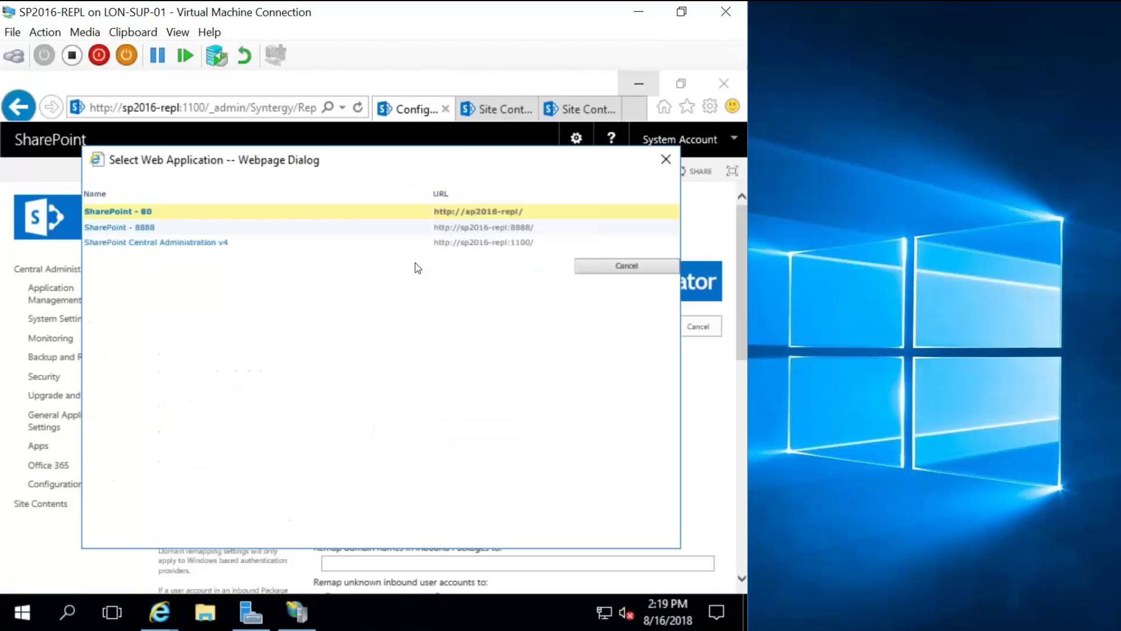
click(186, 229)
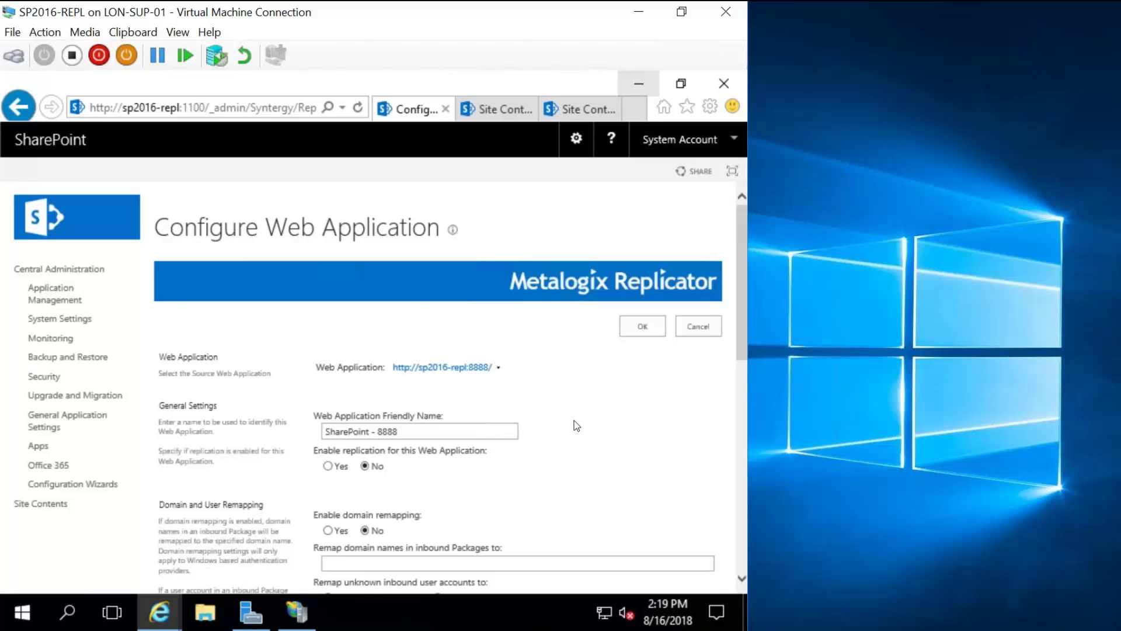
scroll(577, 426, down, 2)
scroll(576, 425, down, 2)
scroll(535, 334, up, 1)
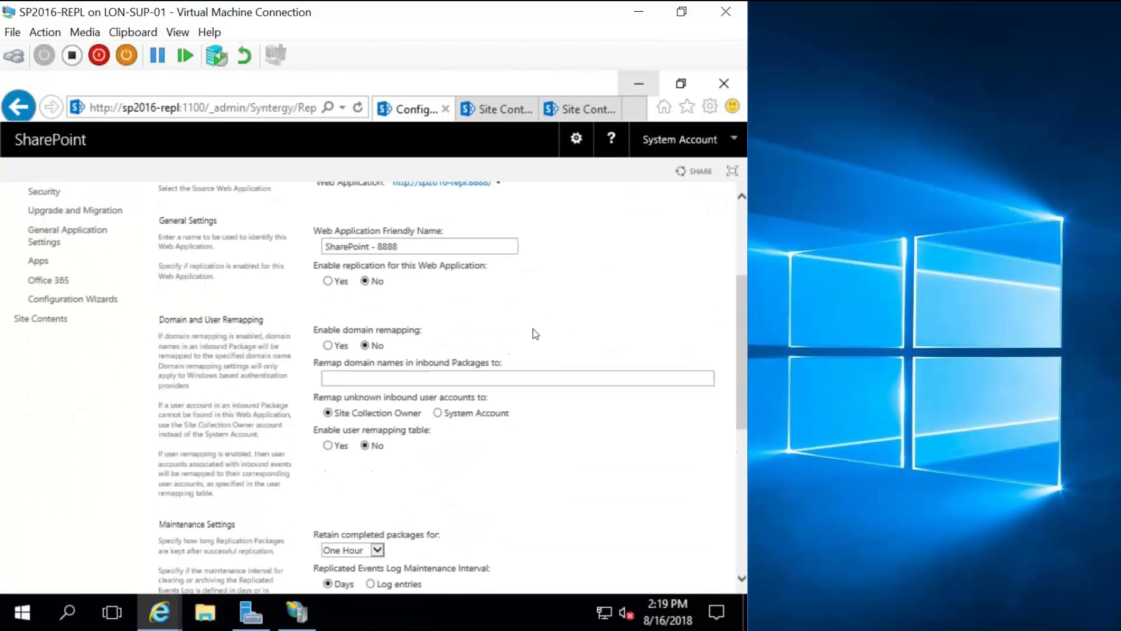
scroll(533, 333, up, 2)
scroll(359, 412, down, 2)
scroll(374, 386, down, 5)
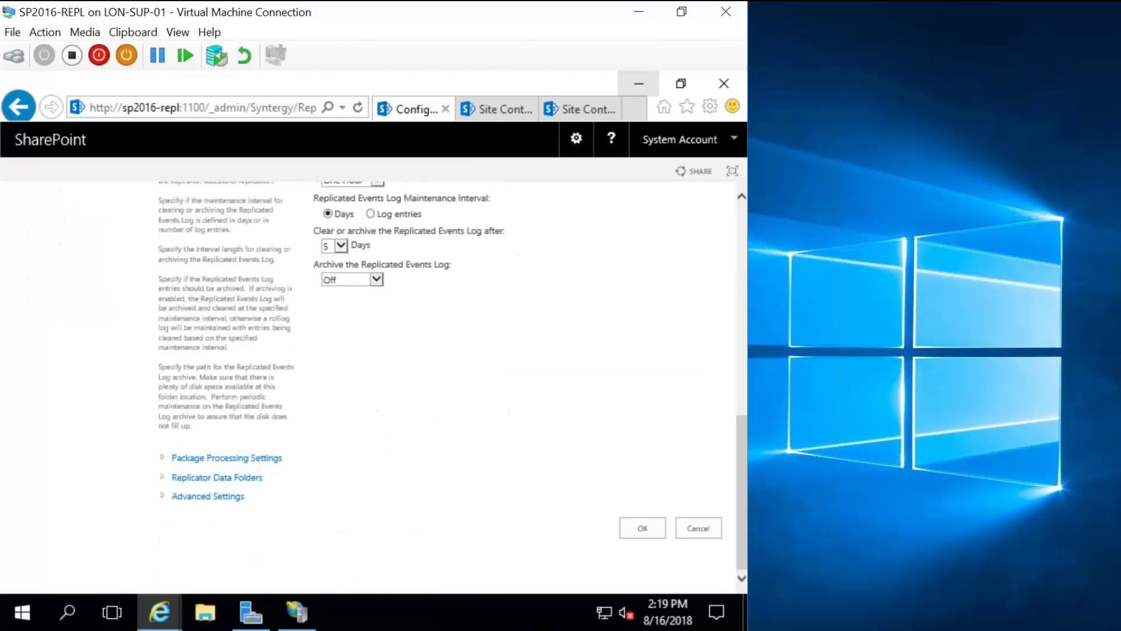
Enter and confirm the Replicator passphrase under Advanced Settings, then save.
click(202, 497)
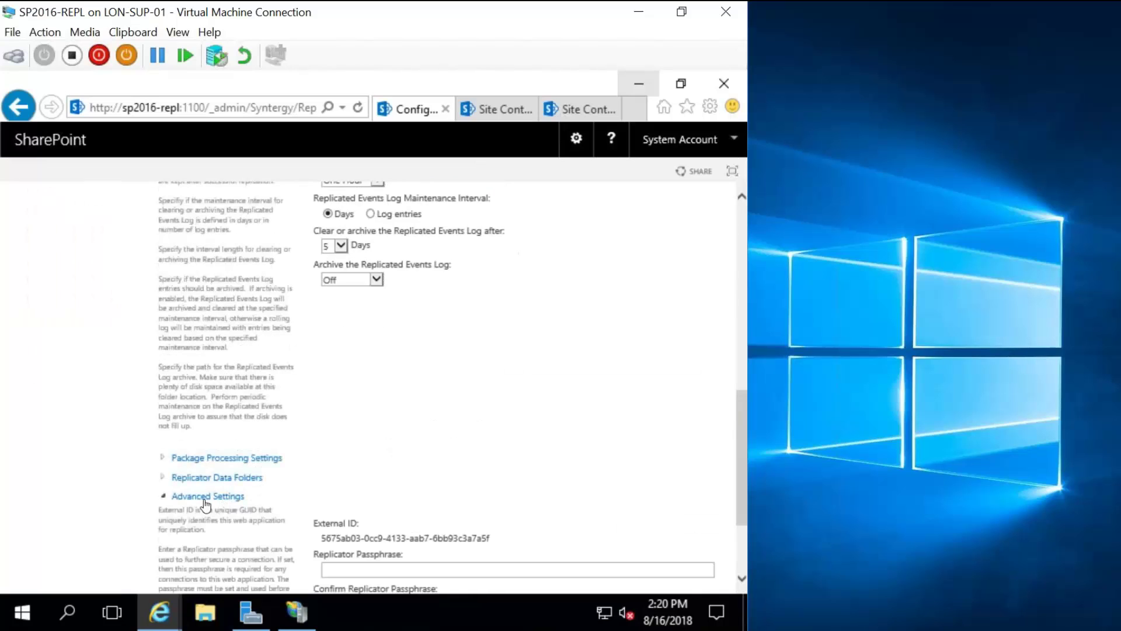
click(349, 571)
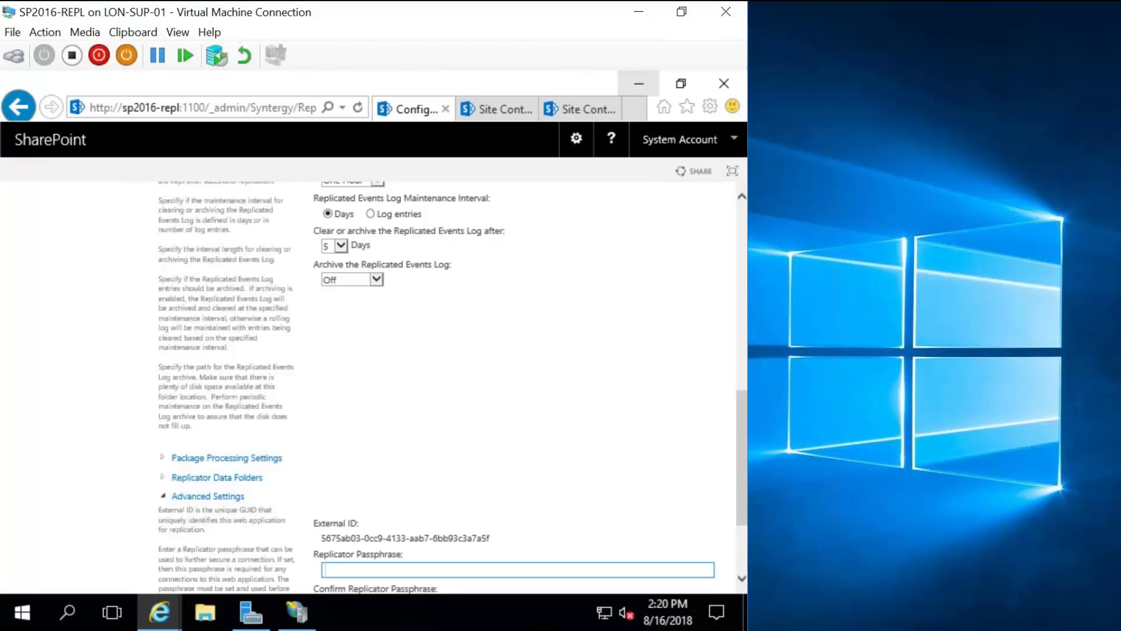
scroll(476, 496, down, 2)
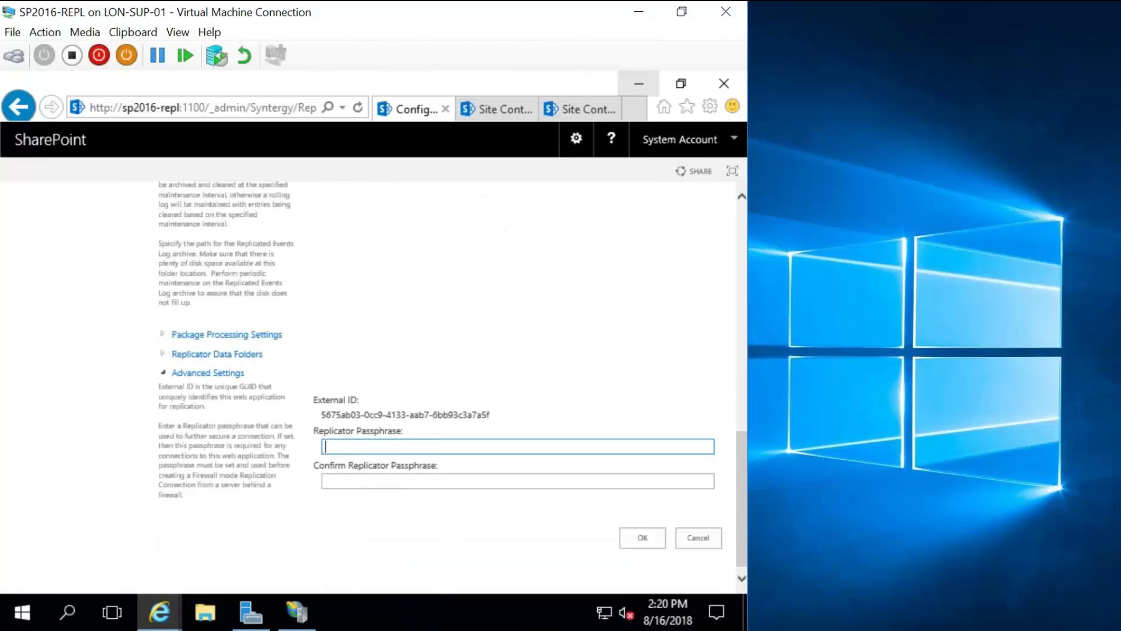
text(Pa$$w0)
key(Tab)
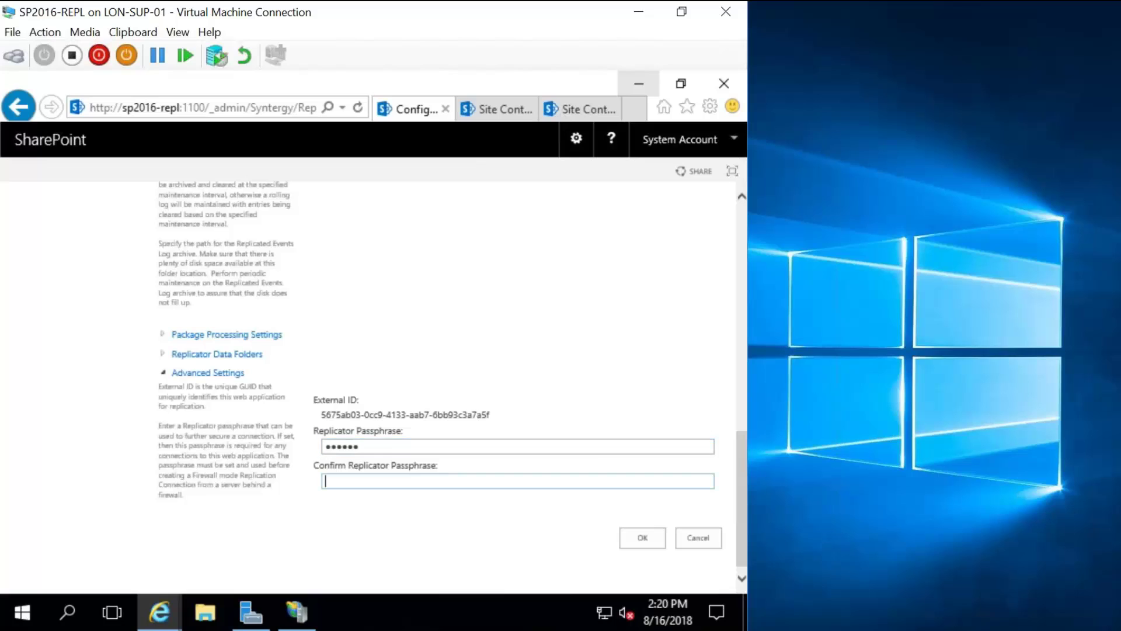
text(Pa$$w0)
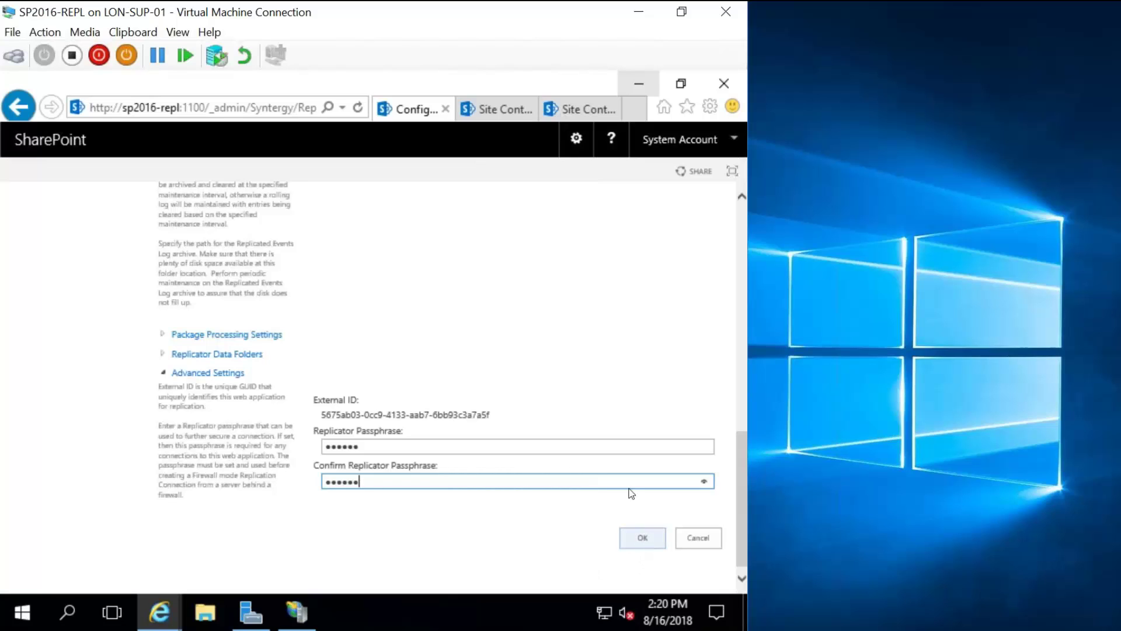
click(522, 349)
scroll(522, 350, up, 1)
scroll(523, 349, up, 10)
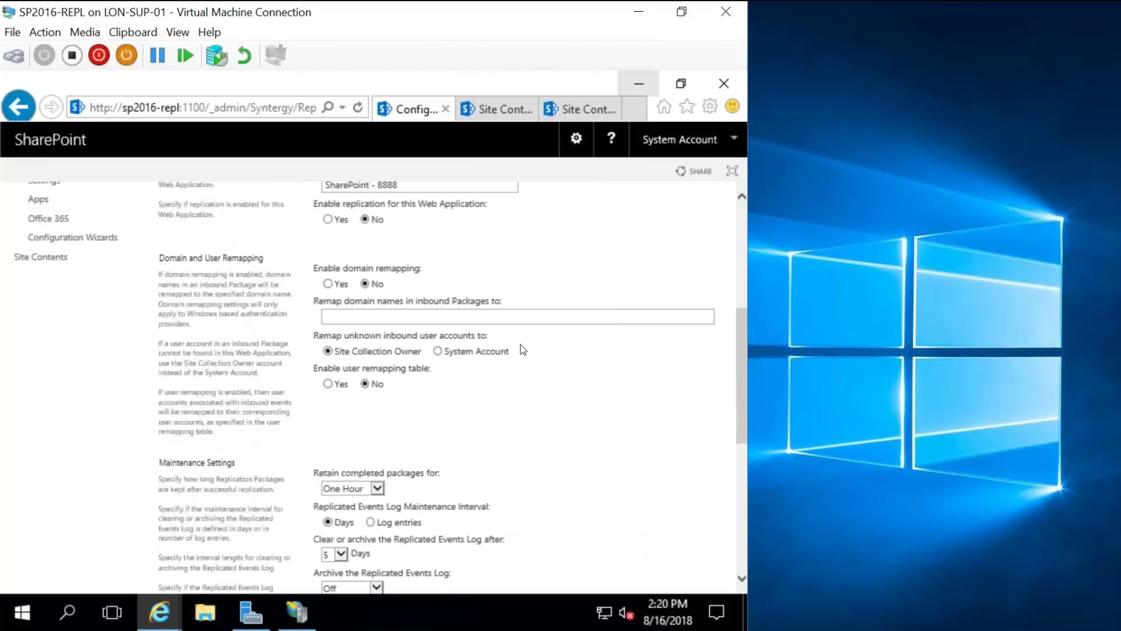
click(640, 331)
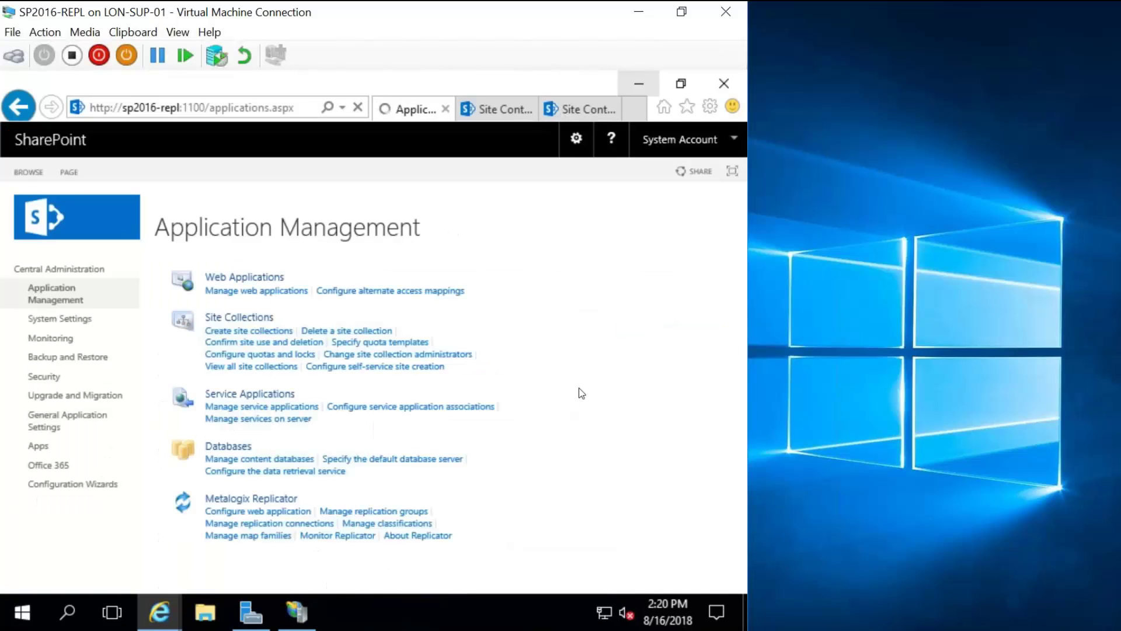
Turn replication on for SharePoint - 8888, verify the saved passphrase, and save.
click(260, 511)
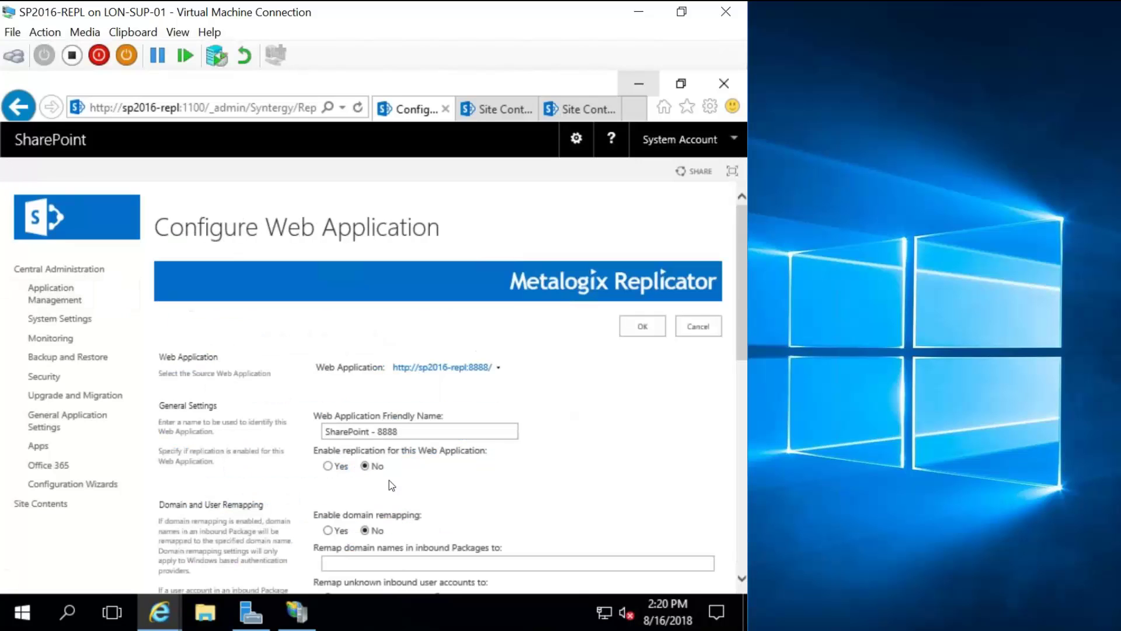
click(329, 466)
scroll(461, 478, down, 2)
scroll(461, 477, down, 7)
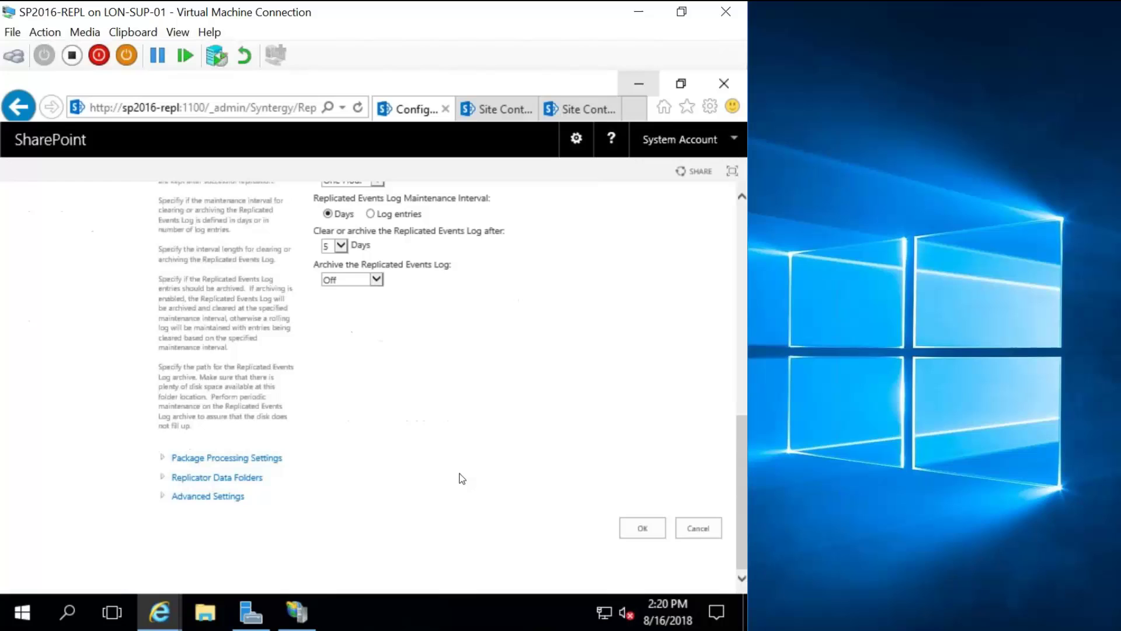
click(214, 501)
scroll(516, 461, down, 2)
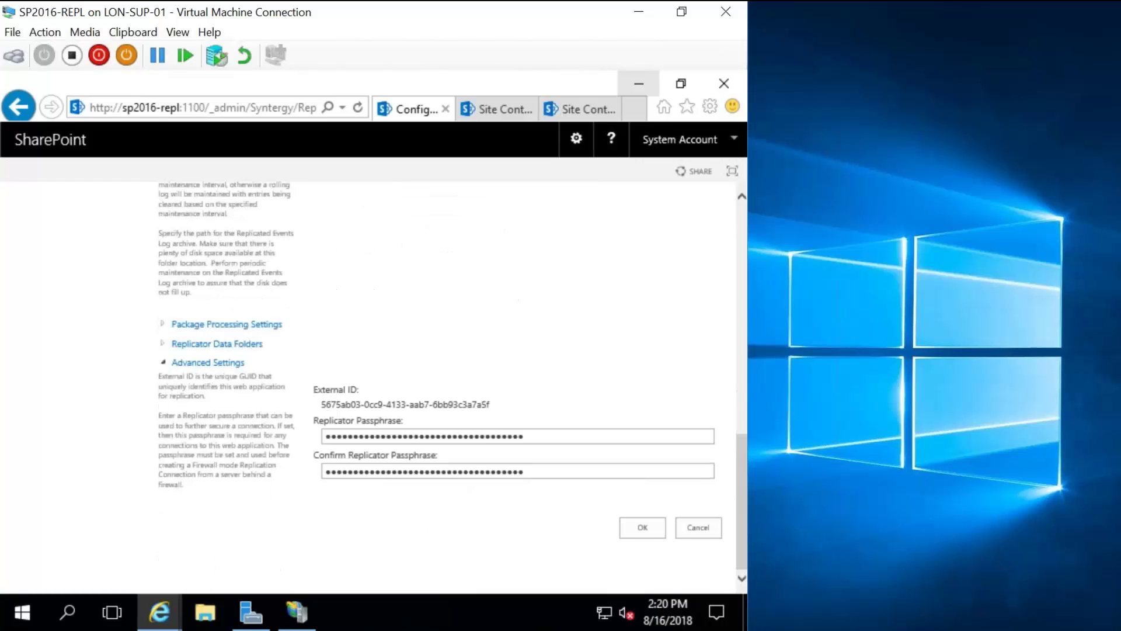
scroll(362, 469, up, 9)
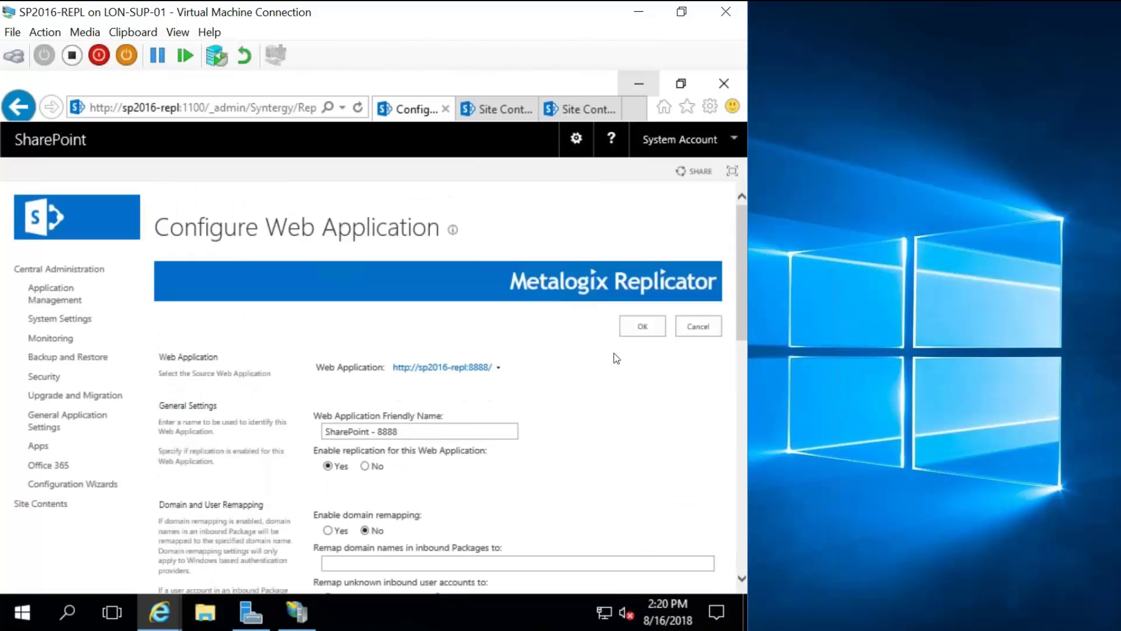
click(642, 327)
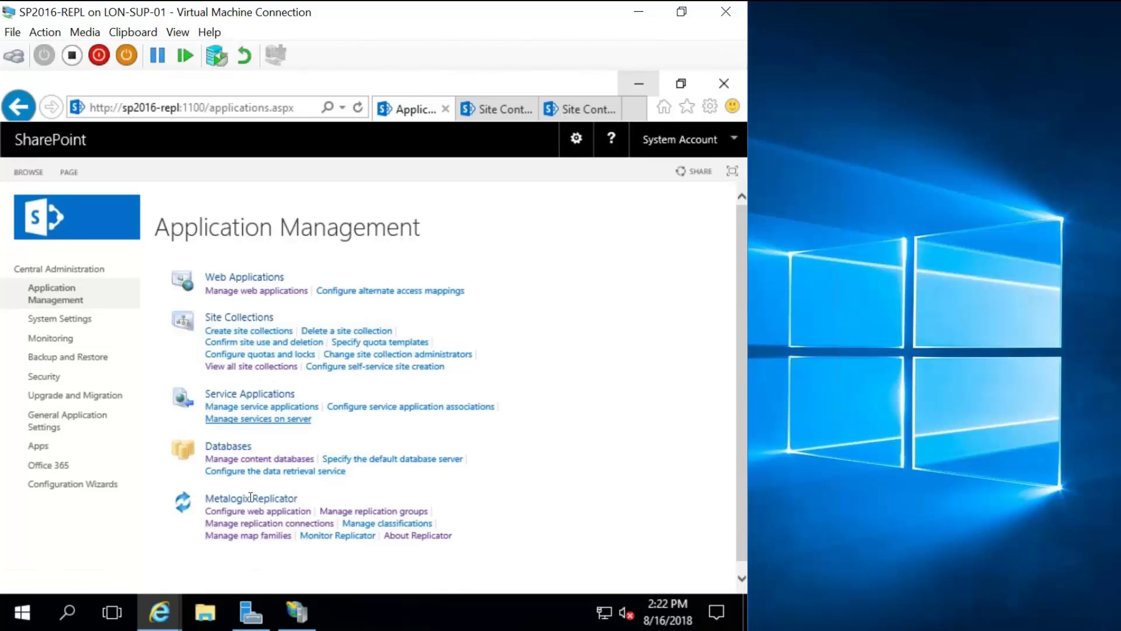
Manage replication groups for the SharePoint - 80 web application.
click(374, 511)
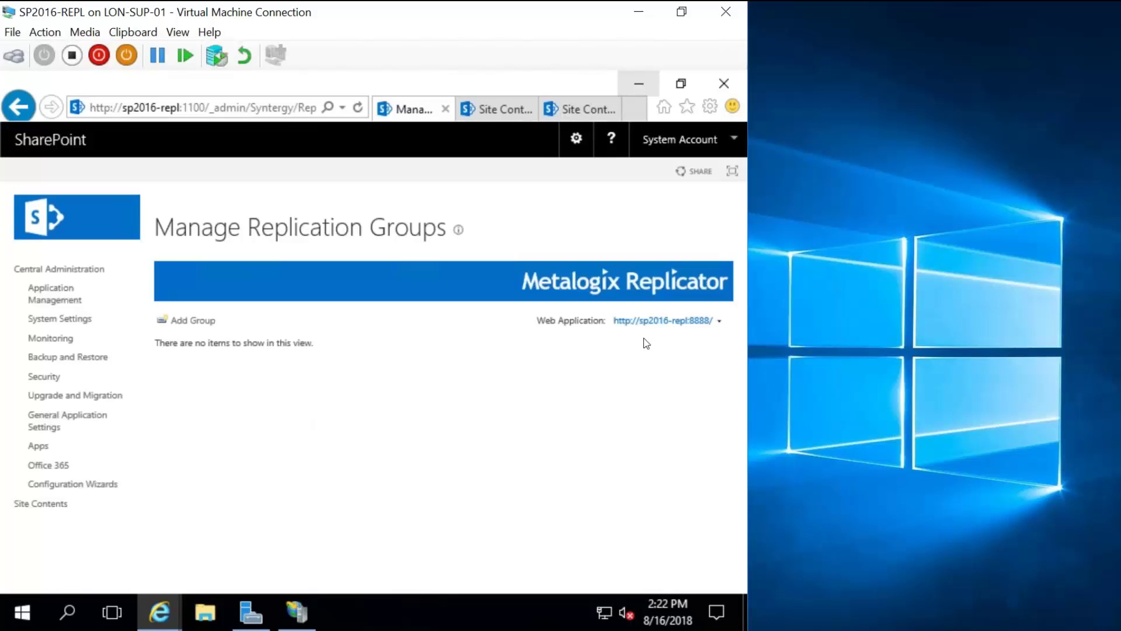
click(716, 322)
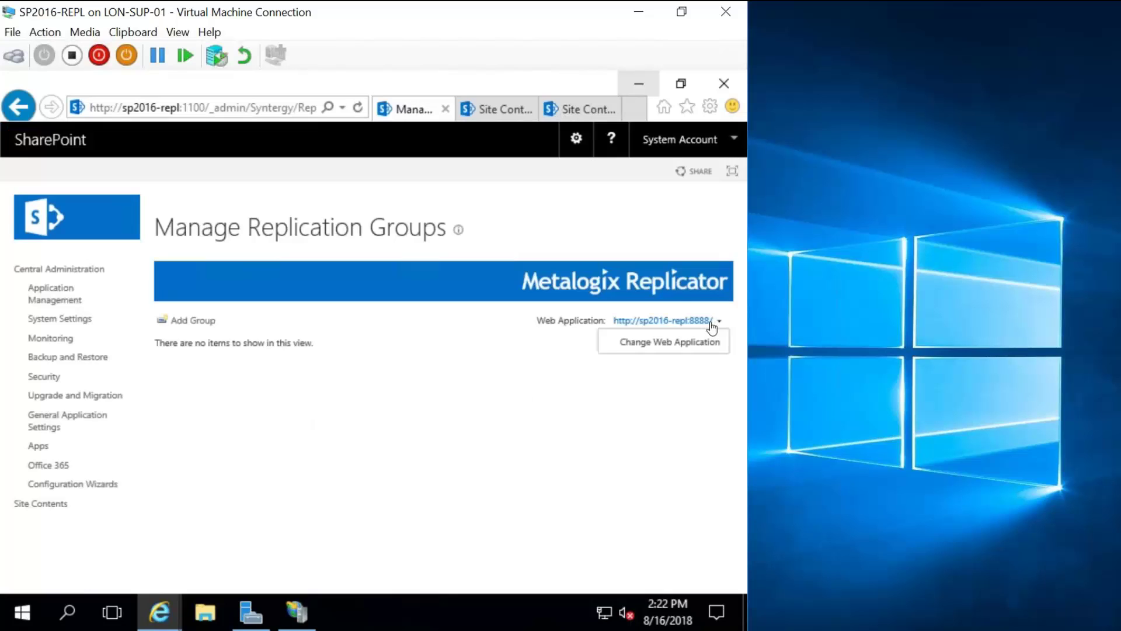
click(626, 343)
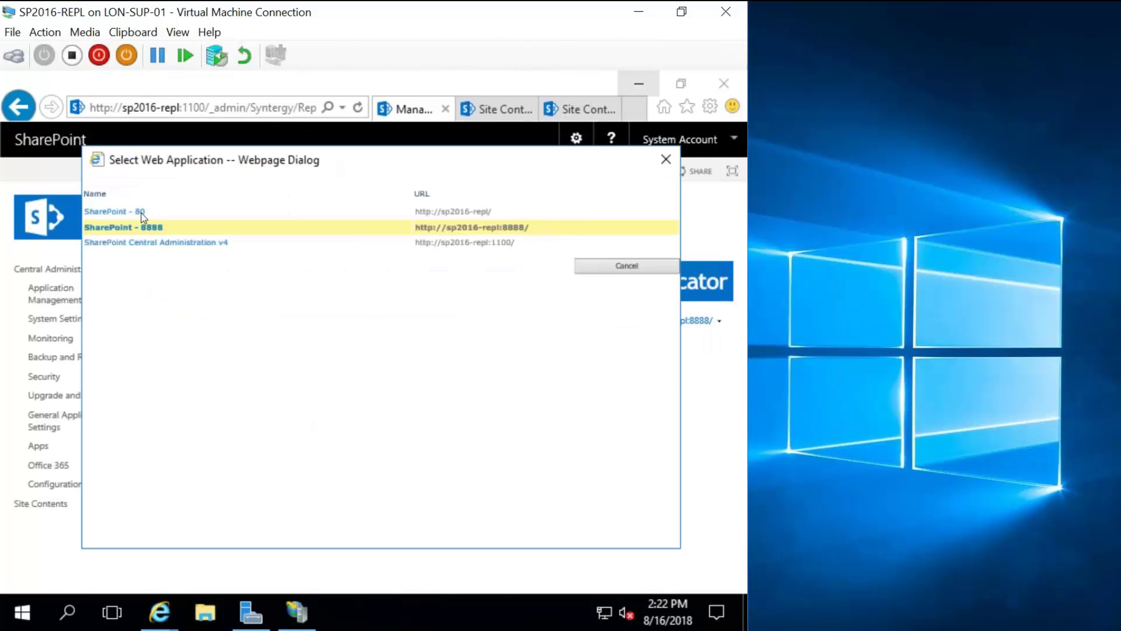
click(141, 213)
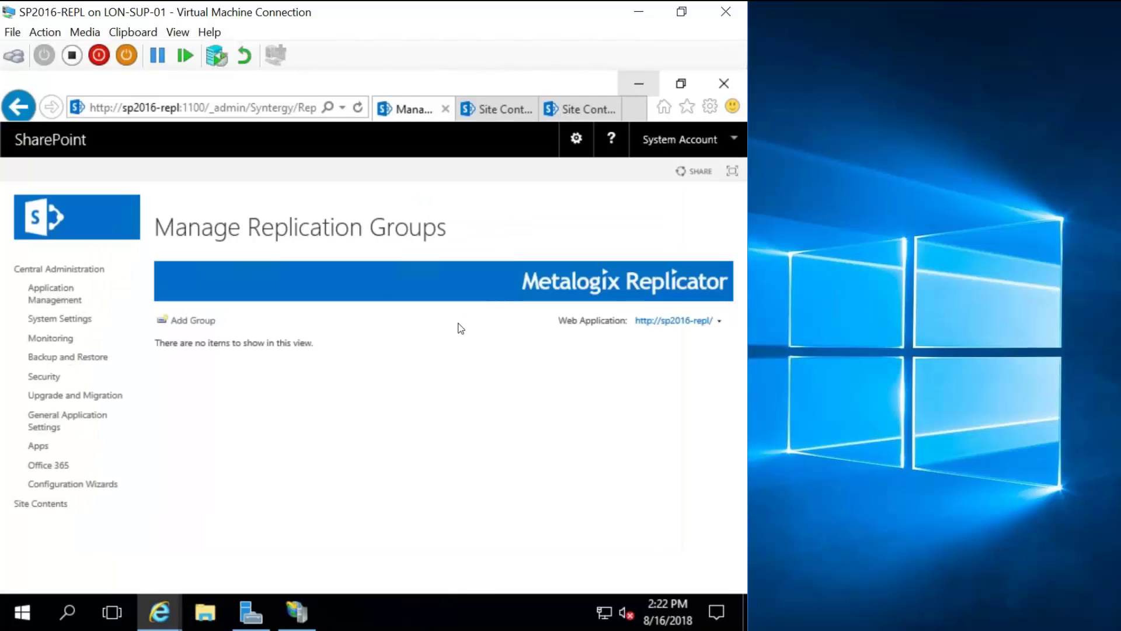
Add a replication group named 'Behind Firewall' and save it.
click(189, 320)
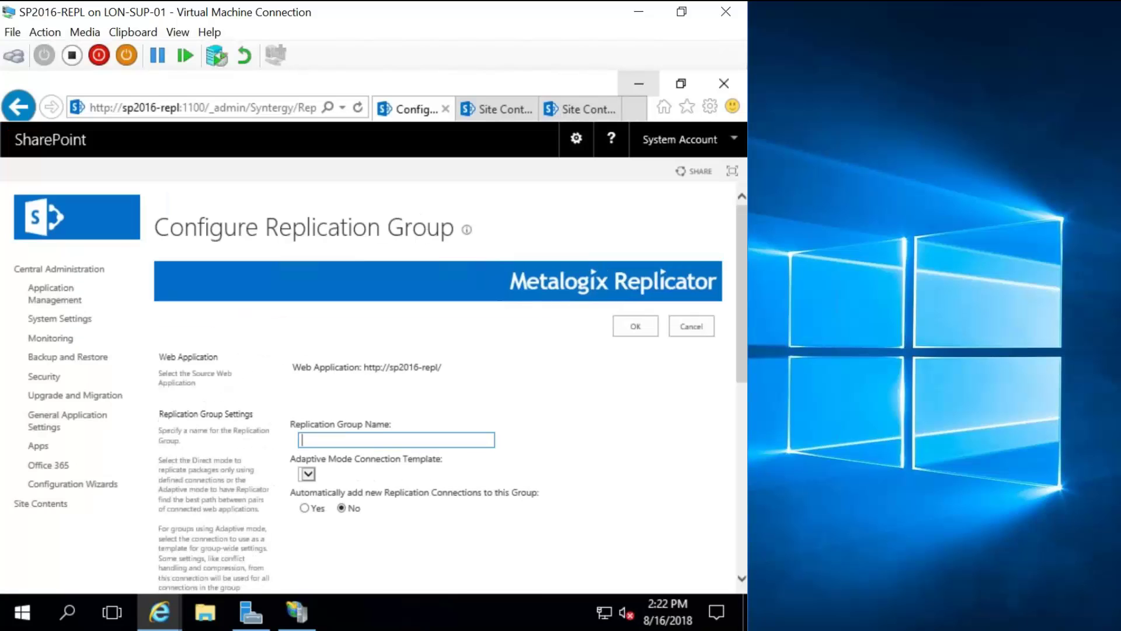
text(Behind Firewall)
scroll(380, 391, down, 2)
scroll(387, 402, down, 1)
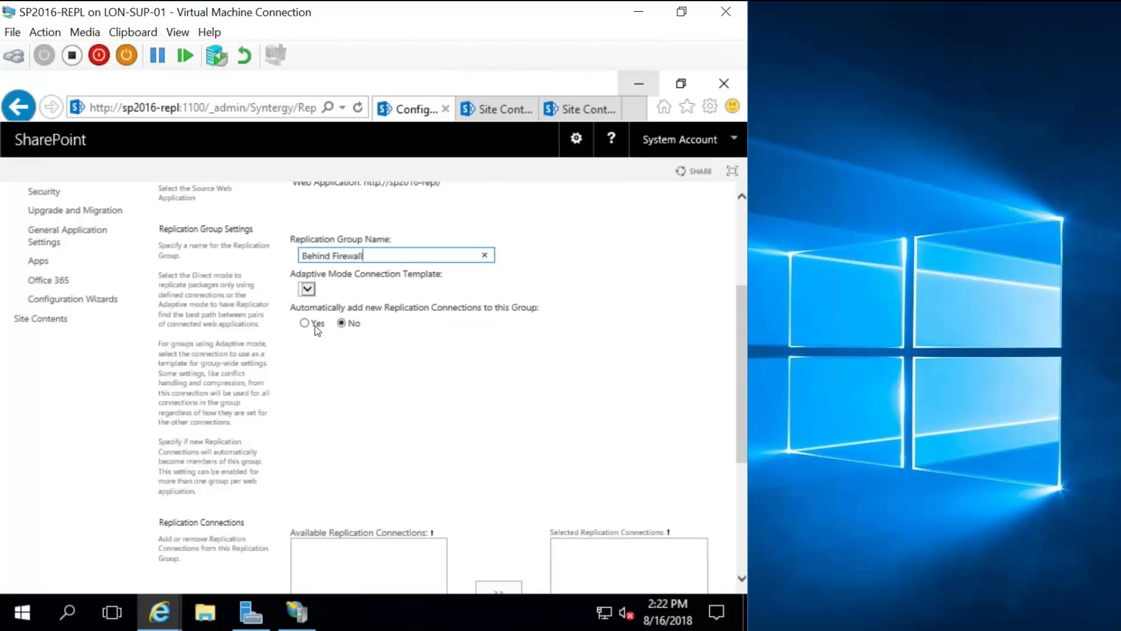
scroll(314, 325, down, 1)
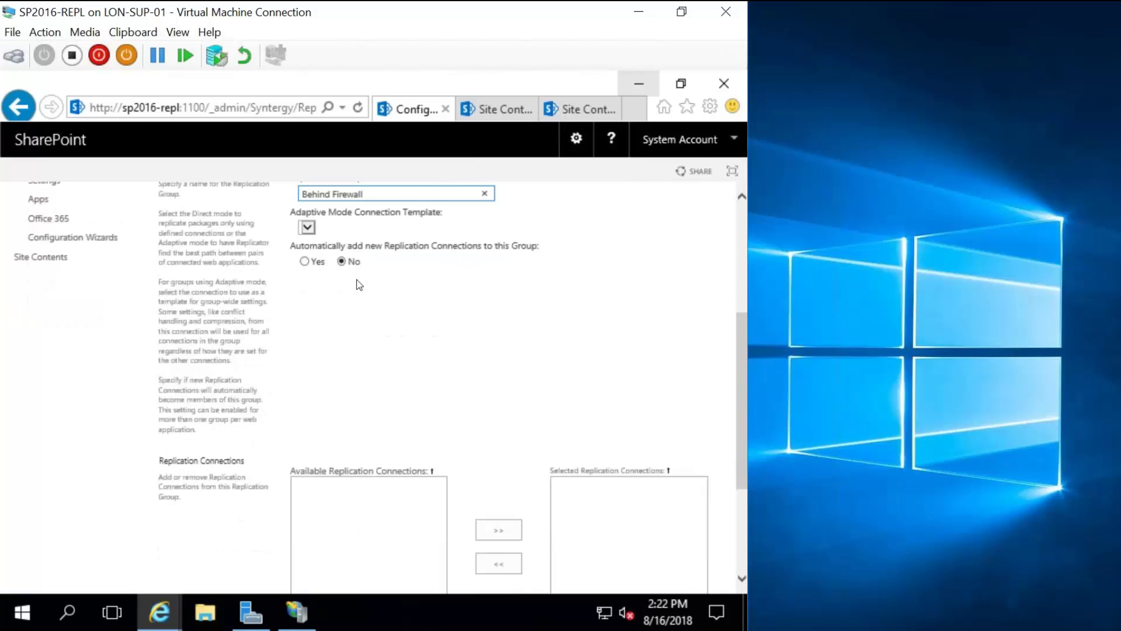
scroll(444, 323, down, 3)
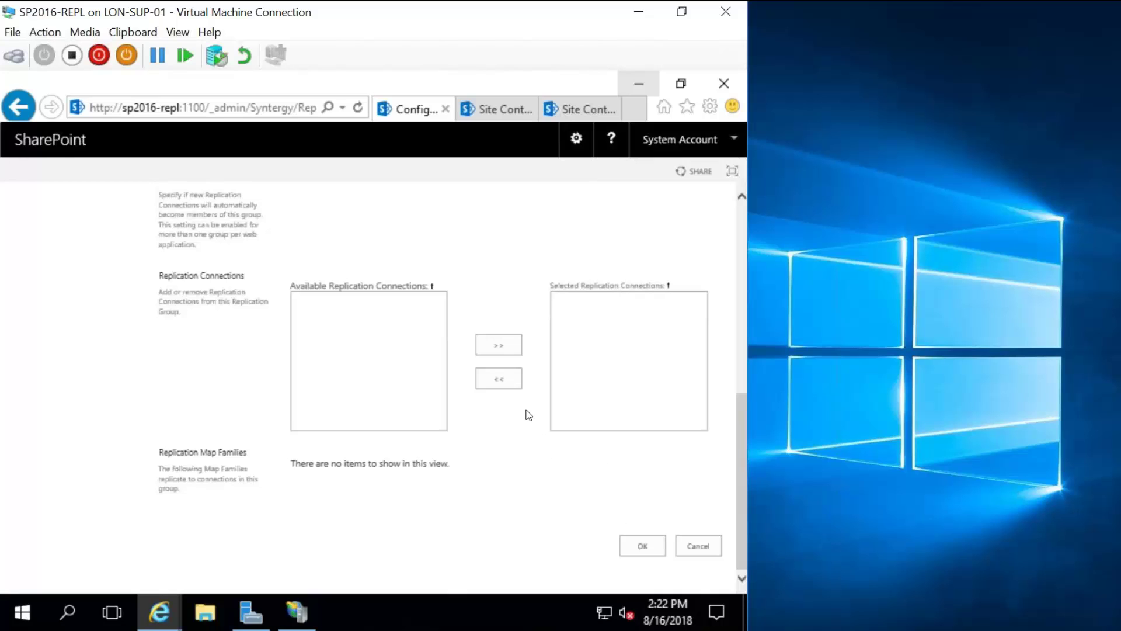
scroll(527, 419, up, 5)
scroll(529, 421, up, 2)
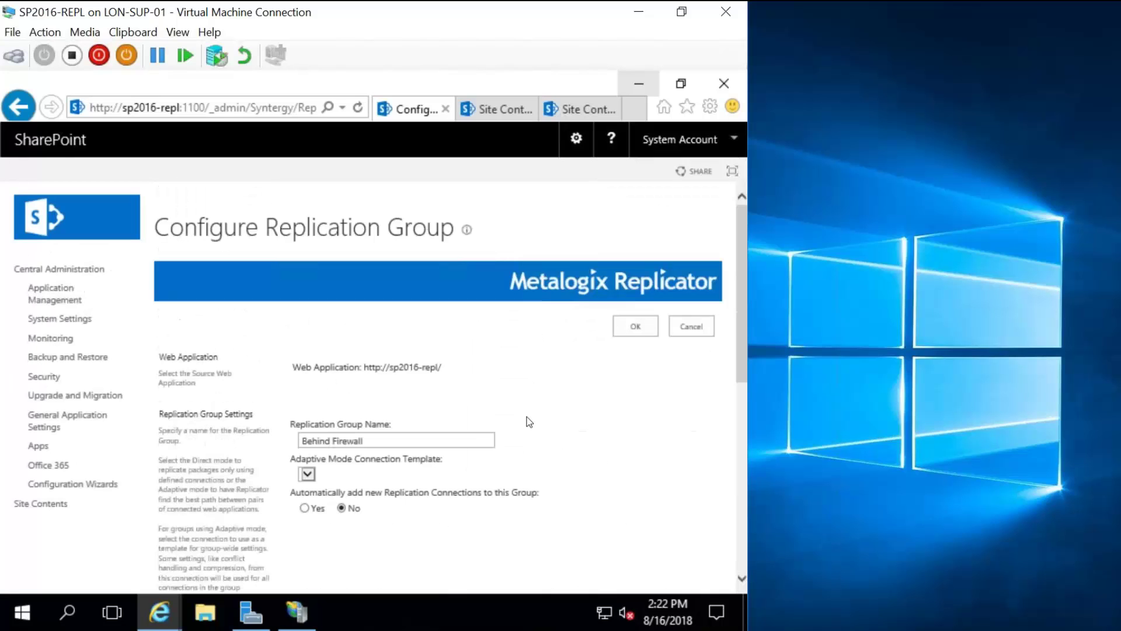
click(641, 327)
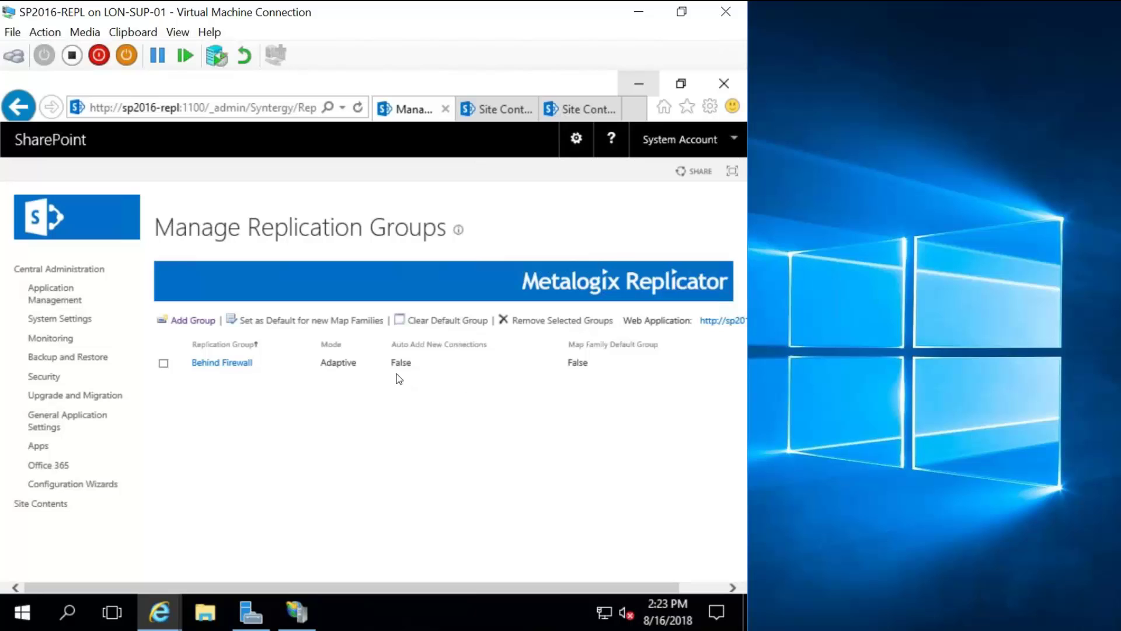
Start a new replication connection named 'From FW'.
click(84, 301)
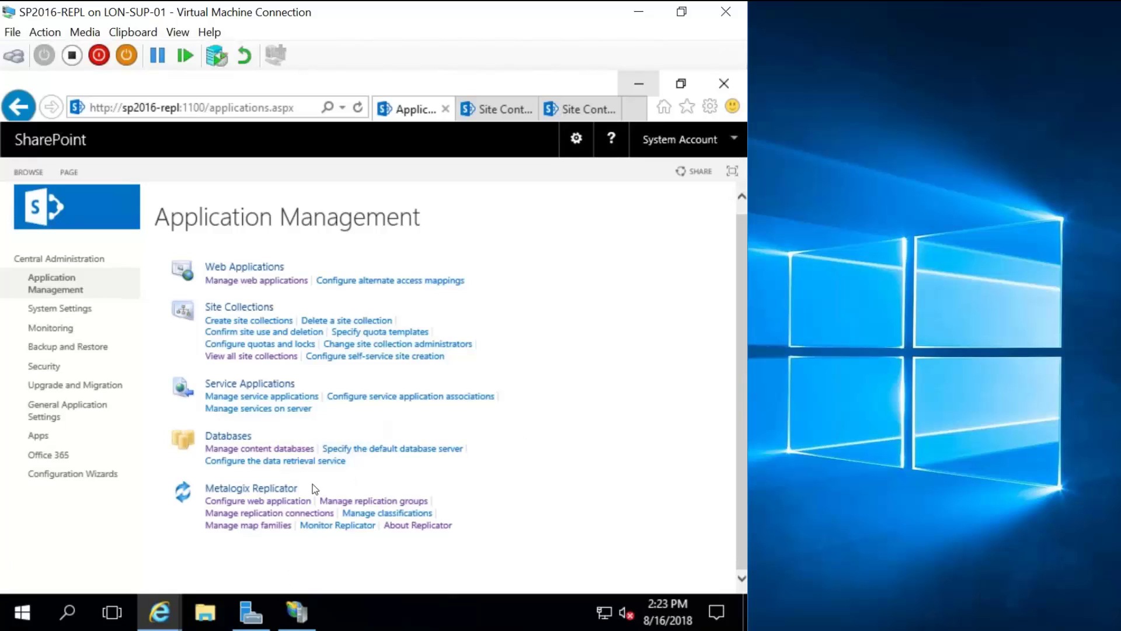
click(283, 513)
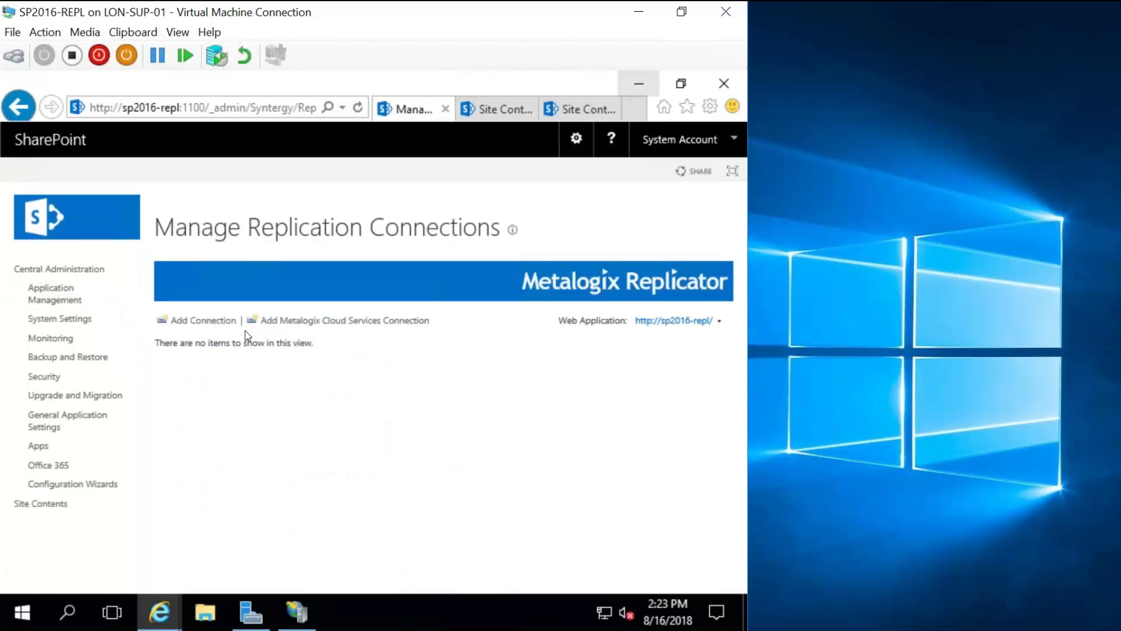
click(217, 322)
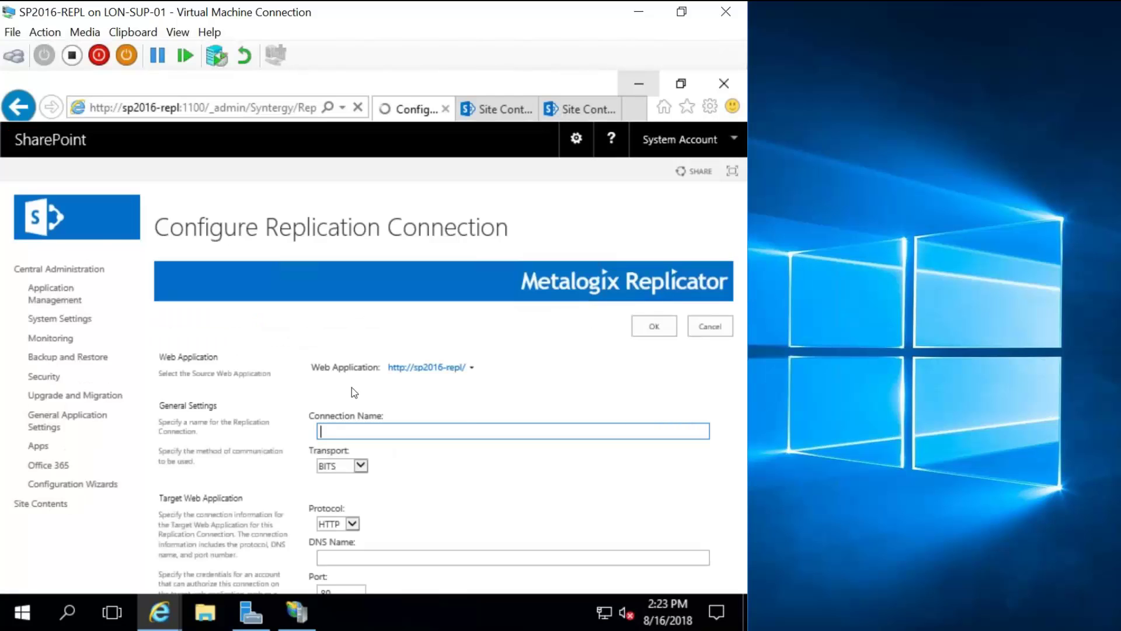
scroll(390, 386, down, 2)
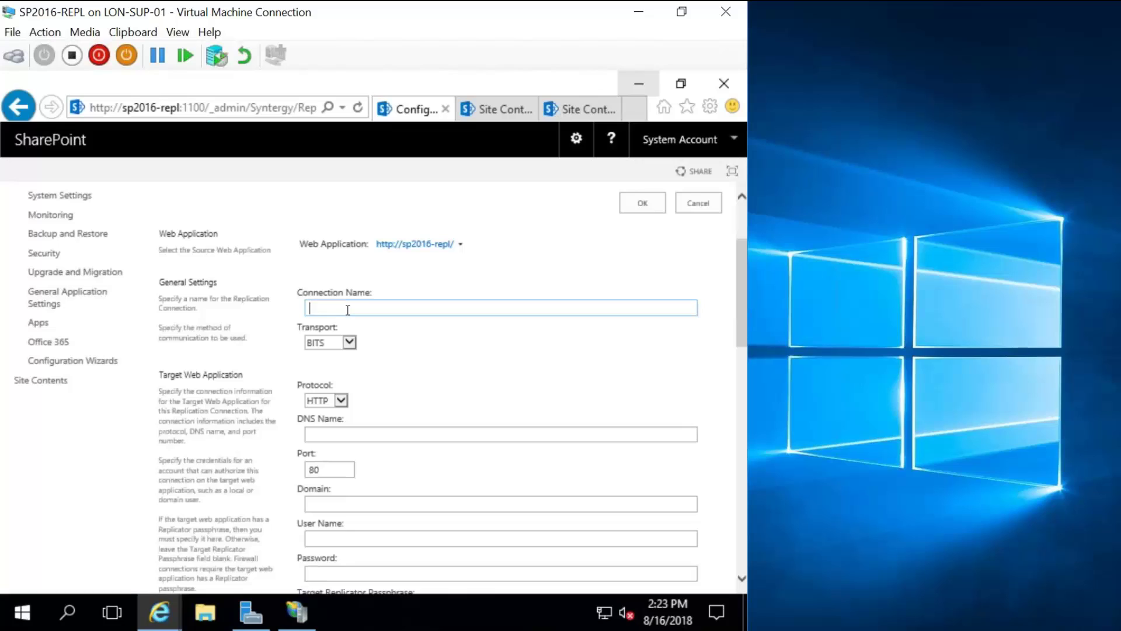
text(From FW)
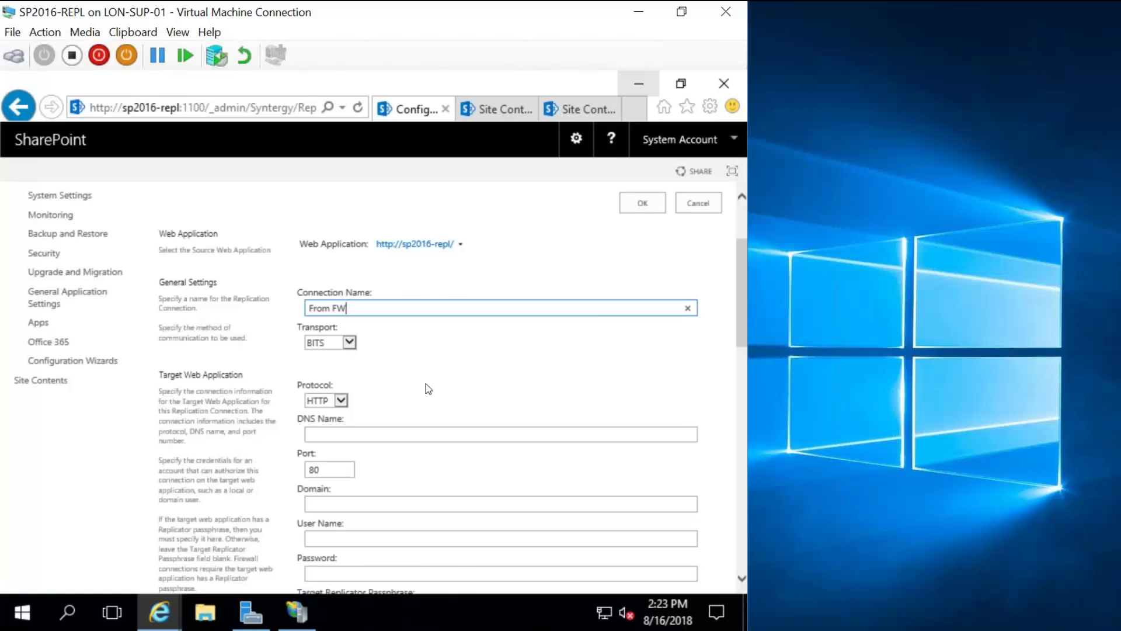
scroll(428, 389, down, 3)
Target DNS name sp2016-repl on port 8888.
click(339, 311)
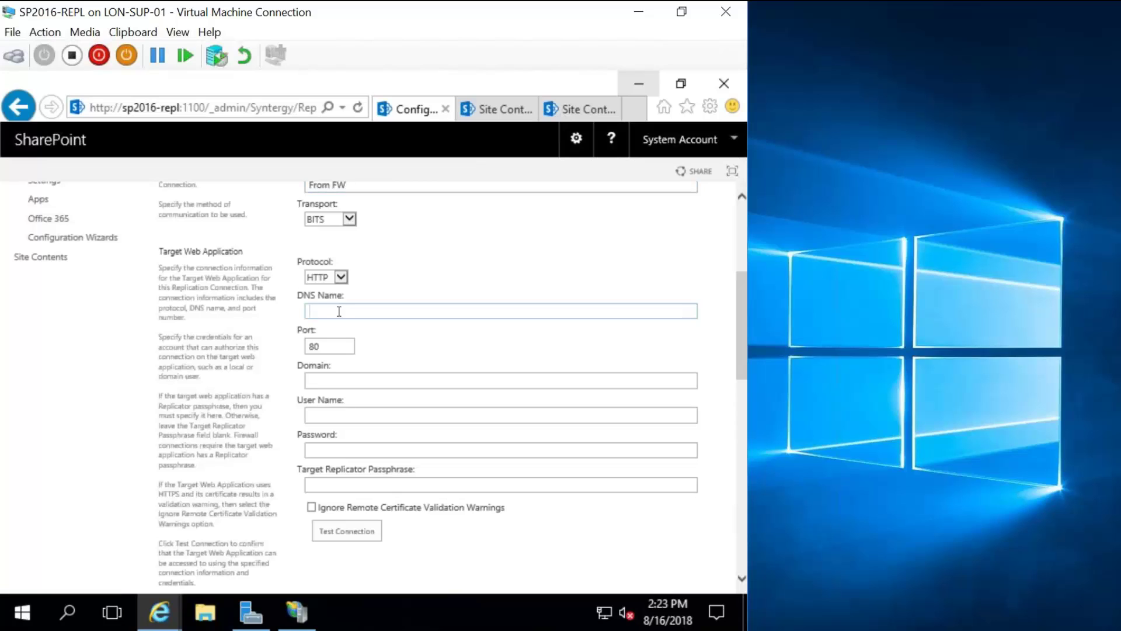
text(sp2016)
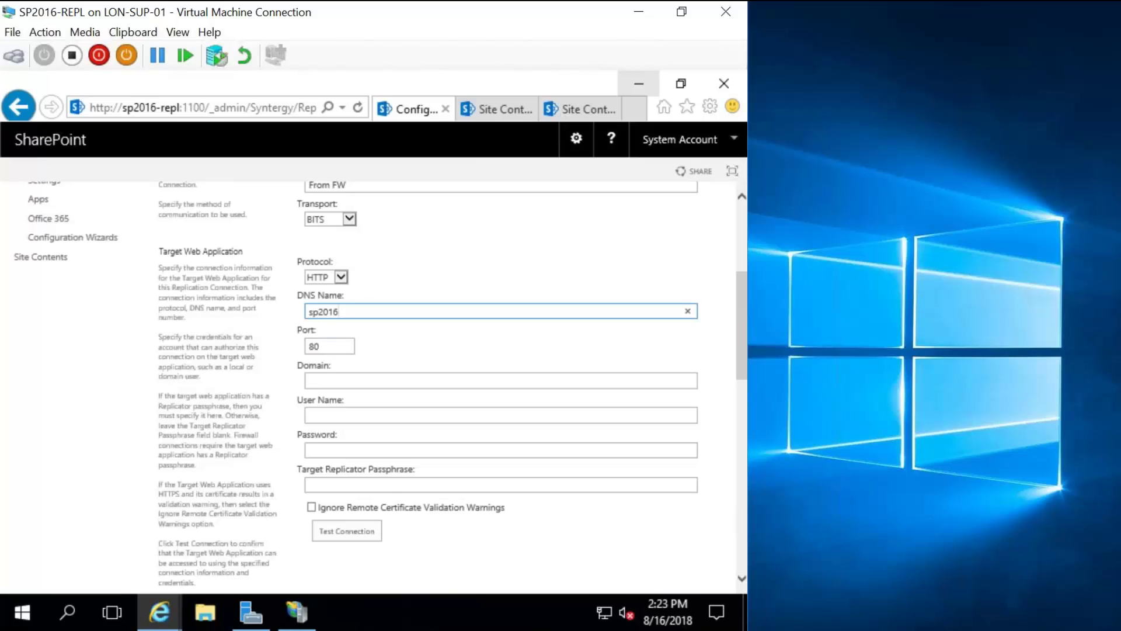
text(-repl)
key(Tab)
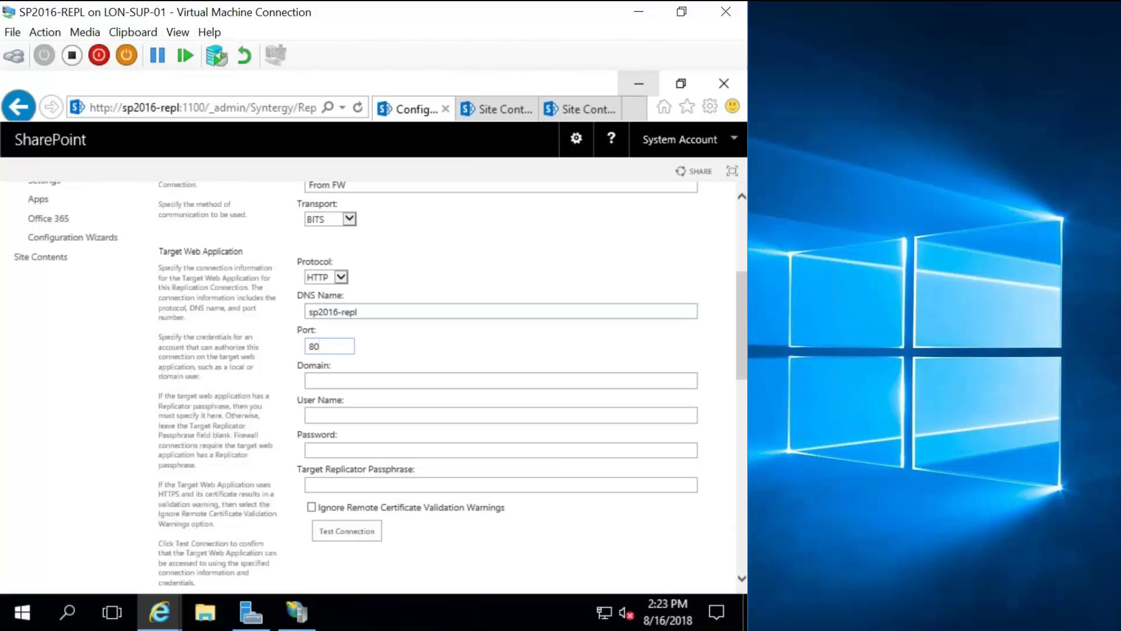
key(BackSpace)
text(888)
Enter the domain, user name, account password and target passphrase, and ignore certificate warnings.
click(326, 383)
text(nikemea)
click(350, 415)
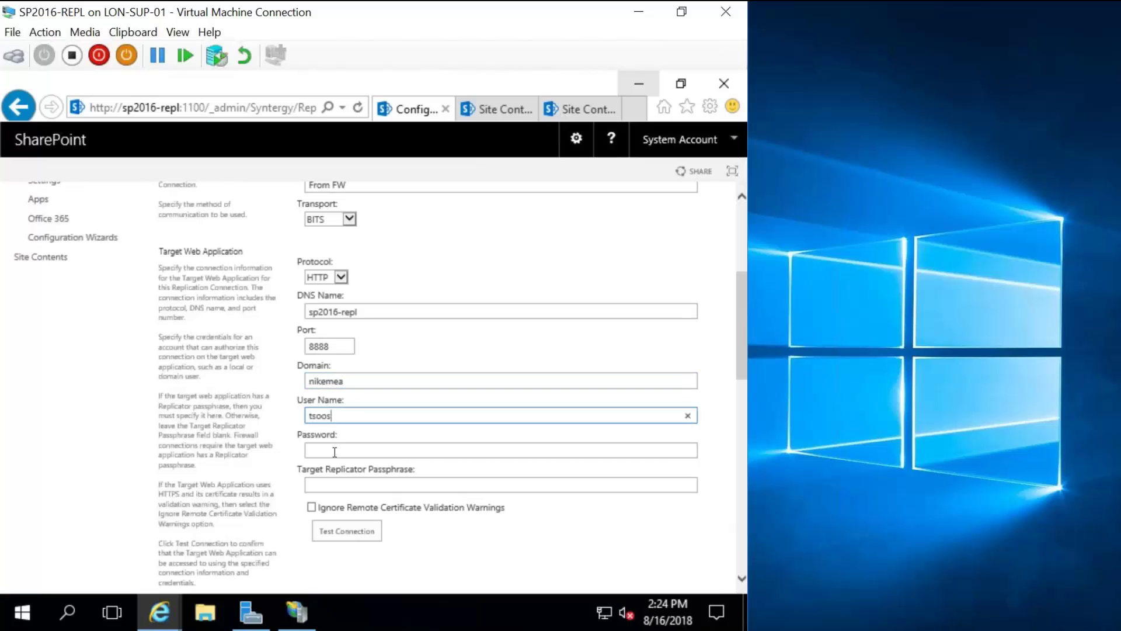
click(338, 449)
text(••••••••••)
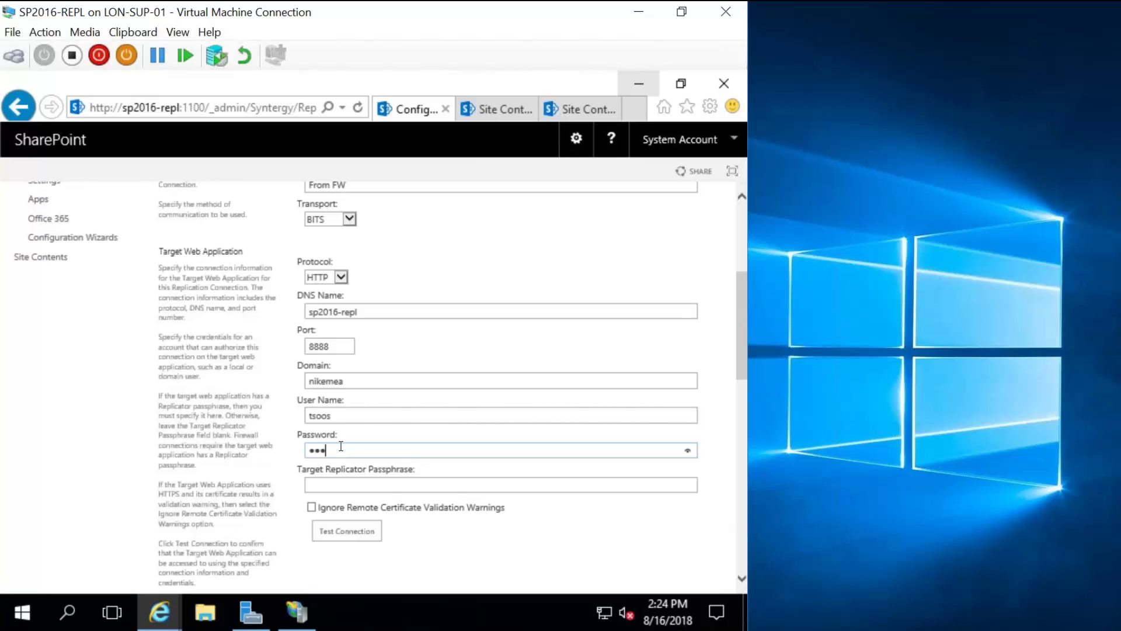
click(333, 487)
text(••••••)
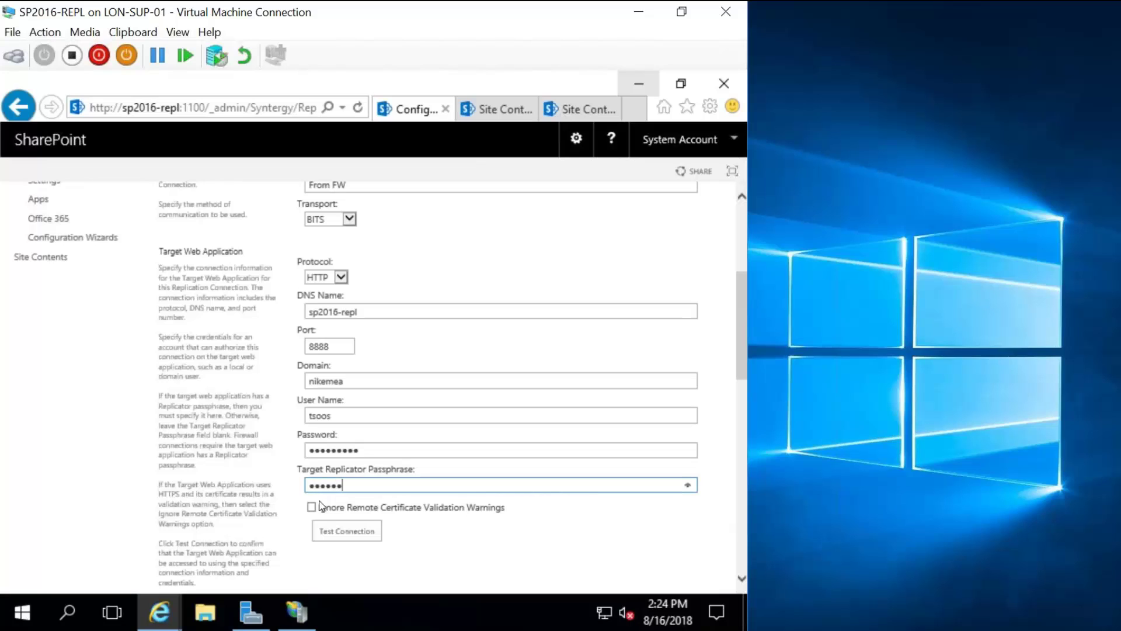
click(313, 506)
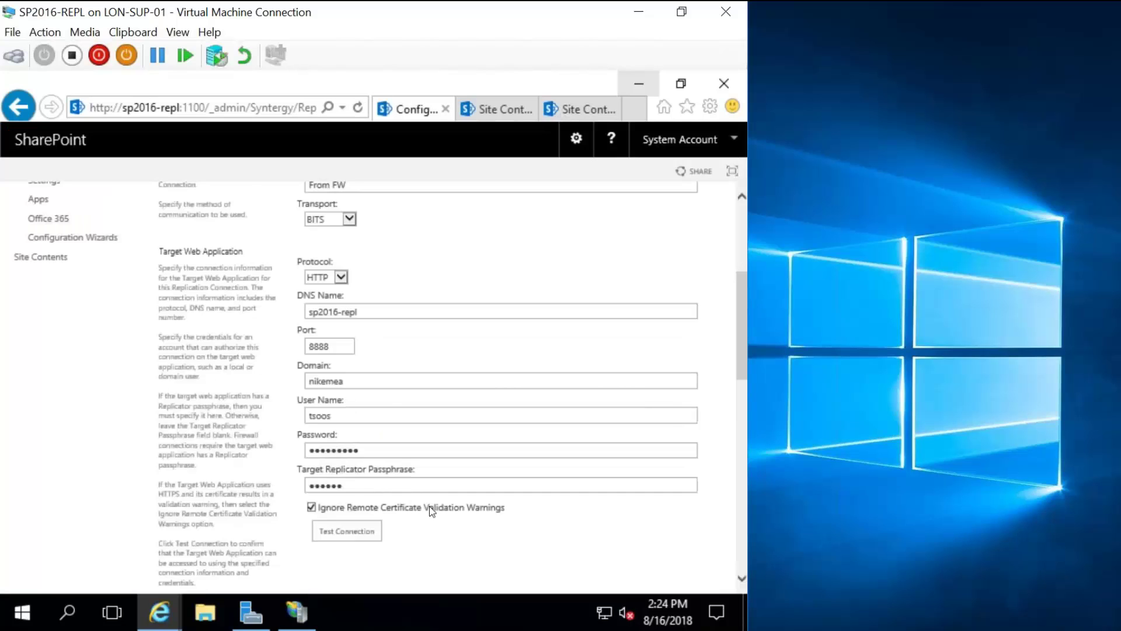
Test the From FW connection and acknowledge the success message.
scroll(420, 502, down, 2)
click(354, 410)
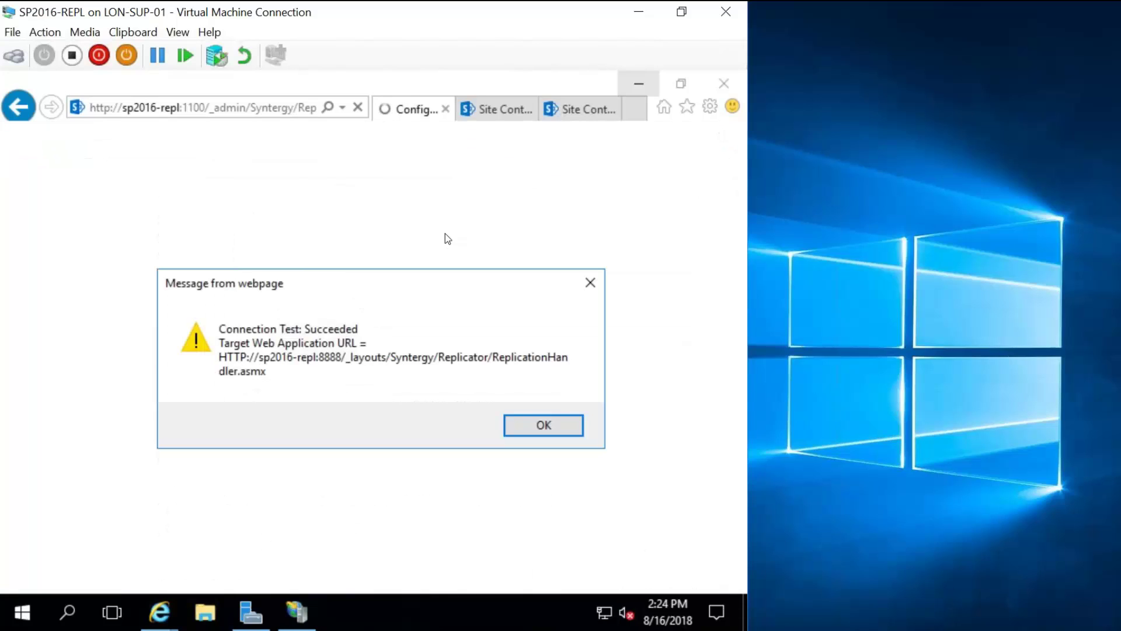
click(556, 430)
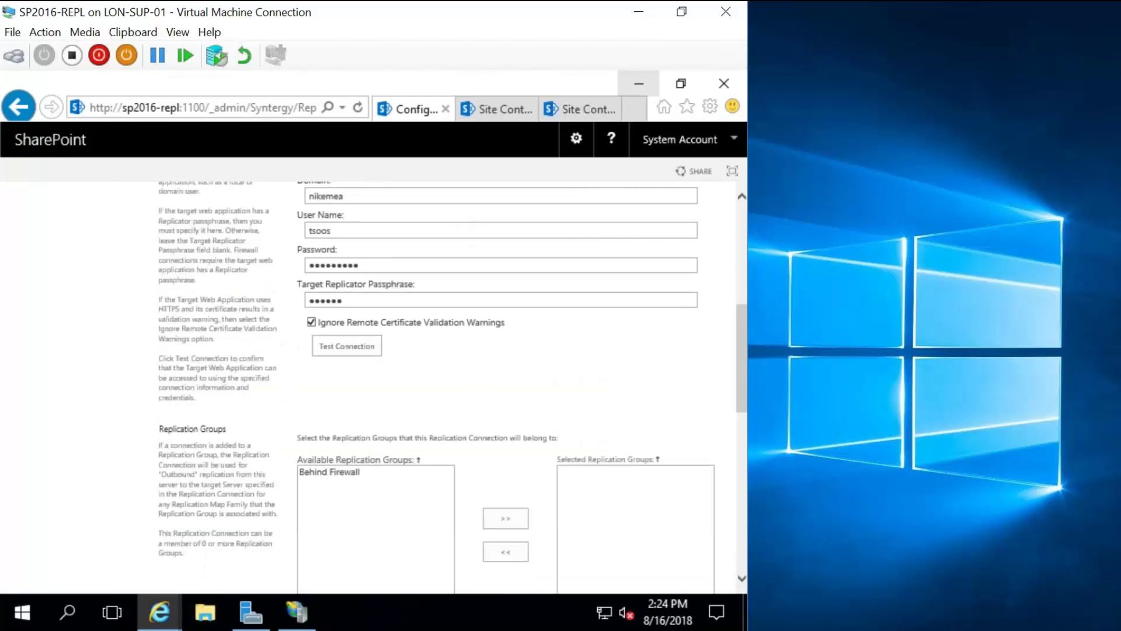
Add Behind Firewall to the connection's selected replication groups.
scroll(362, 358, down, 2)
click(359, 349)
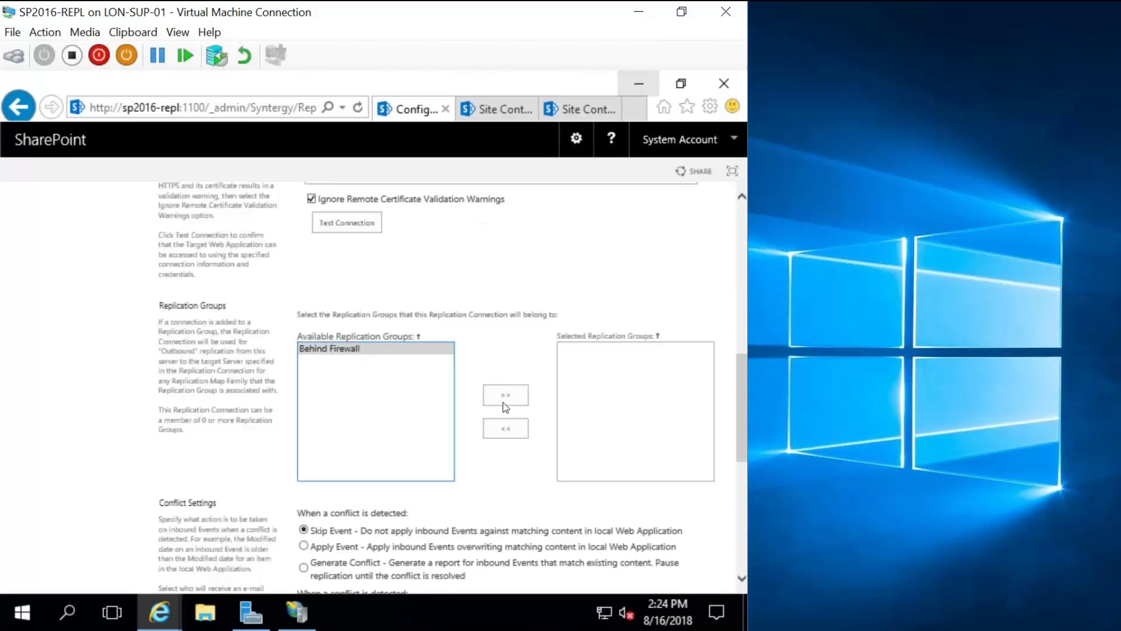
click(516, 399)
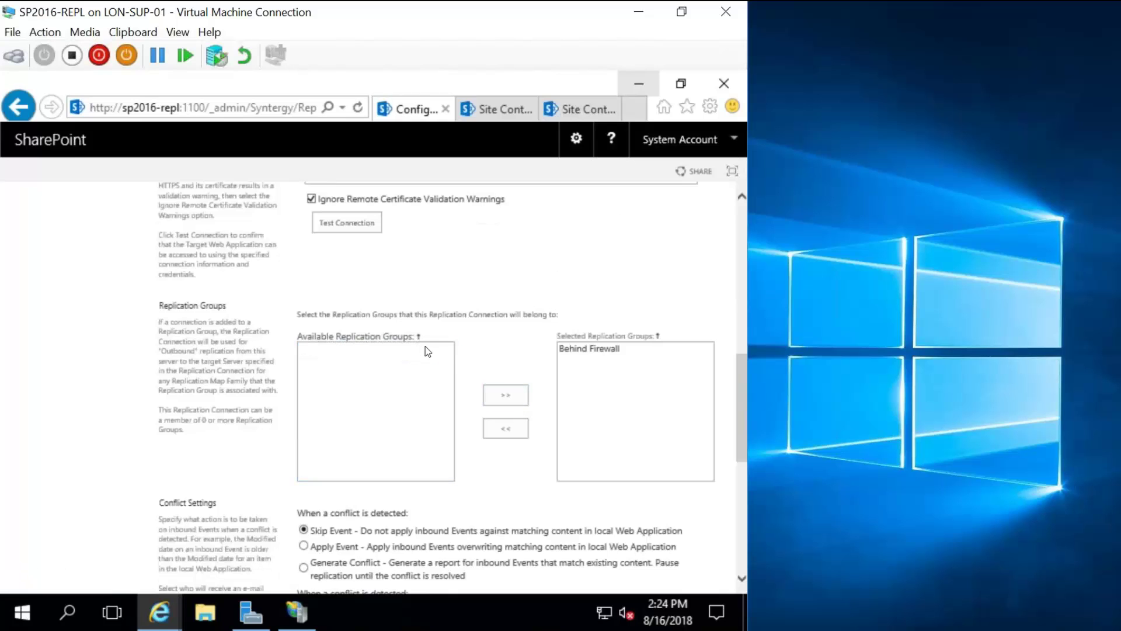
scroll(464, 404, down, 1)
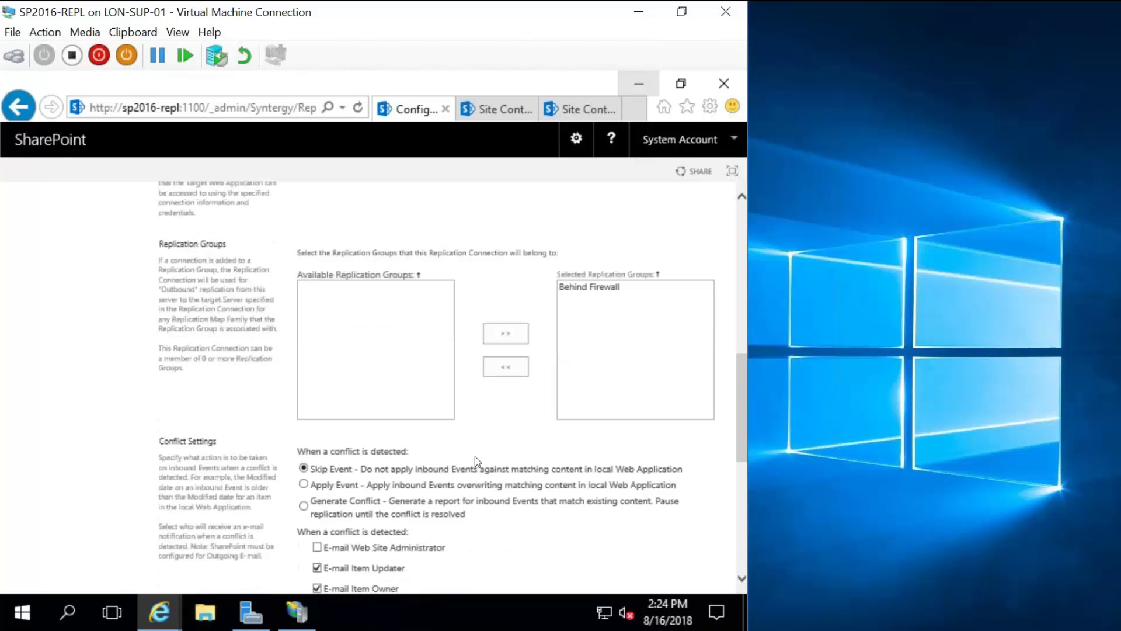
scroll(475, 457, down, 3)
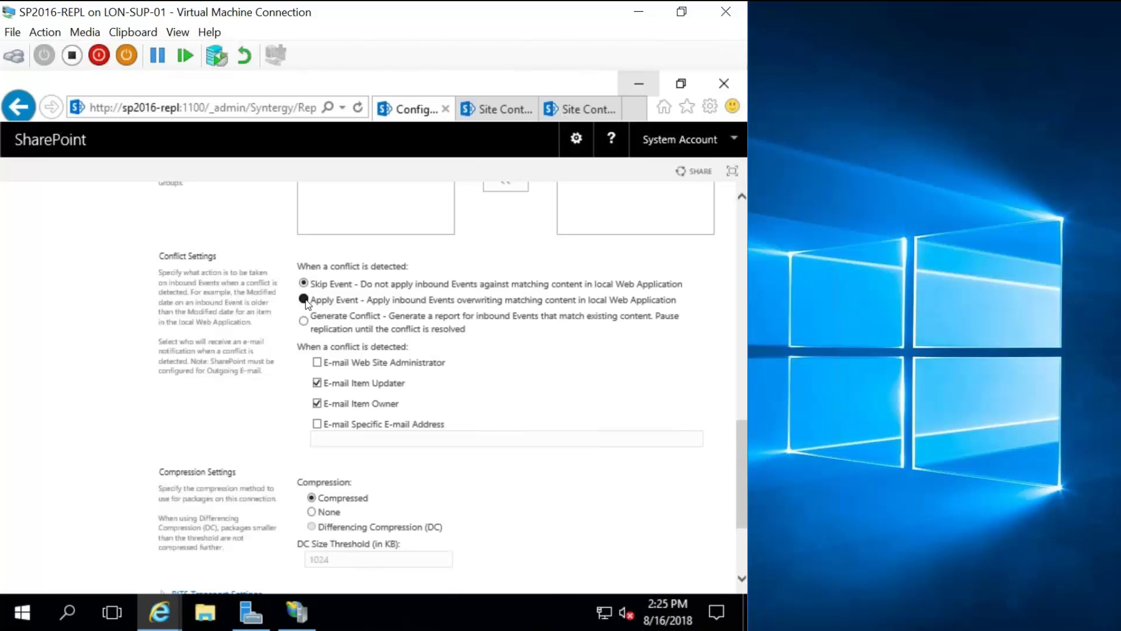
Apply inbound events on conflict and set the BITS replication mode to Firewalled.
click(304, 299)
scroll(520, 324, down, 1)
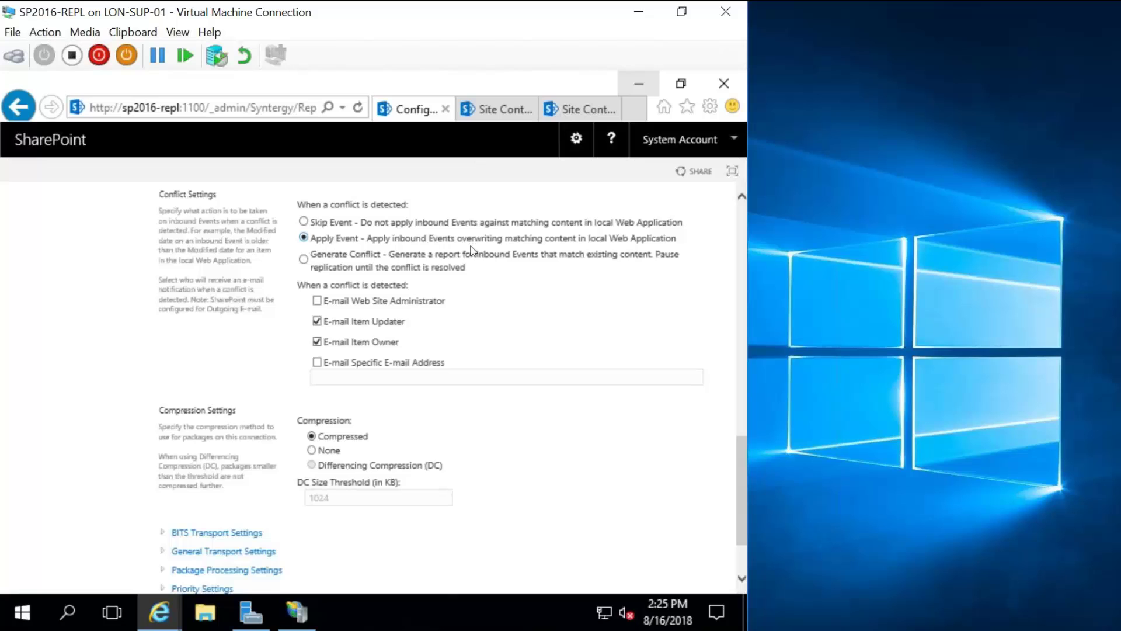
scroll(461, 295, down, 1)
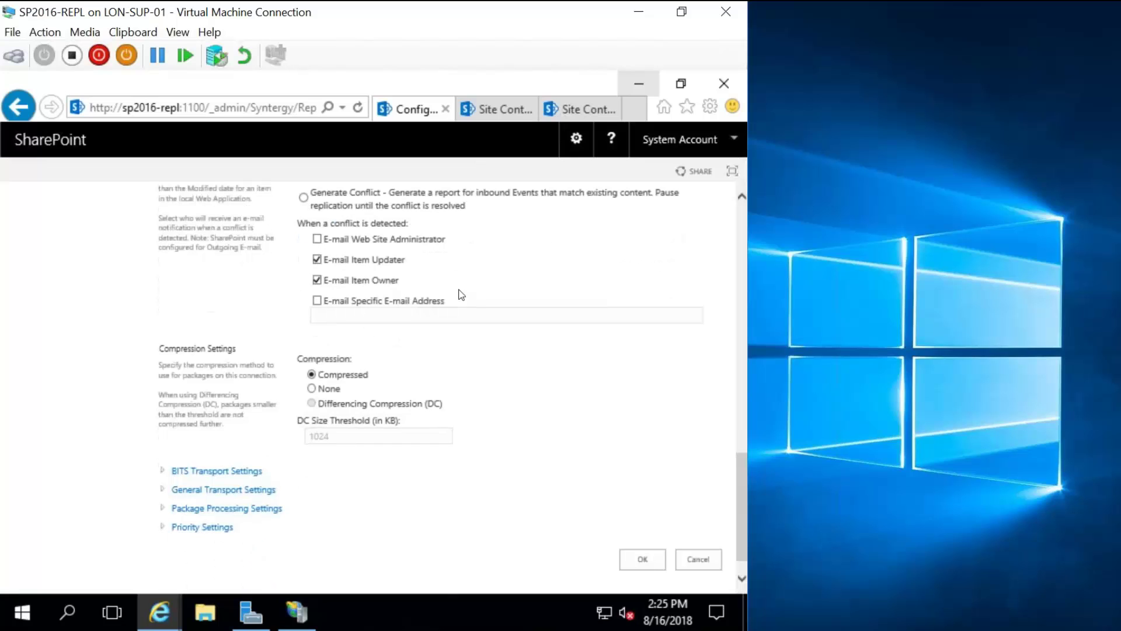
scroll(461, 295, down, 1)
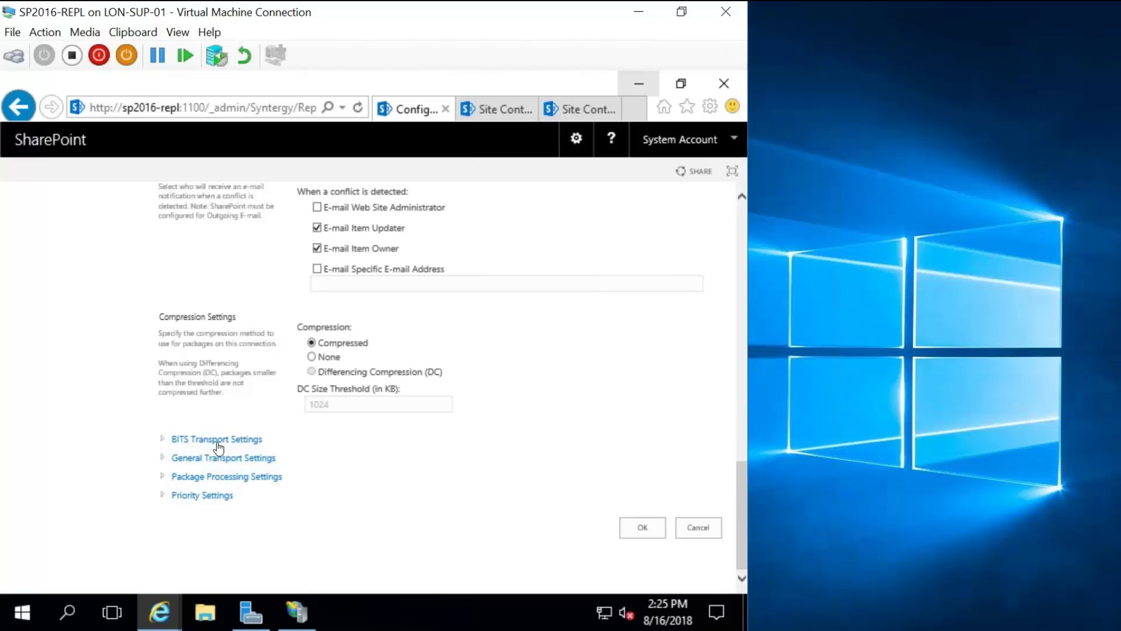
click(184, 441)
scroll(373, 379, down, 2)
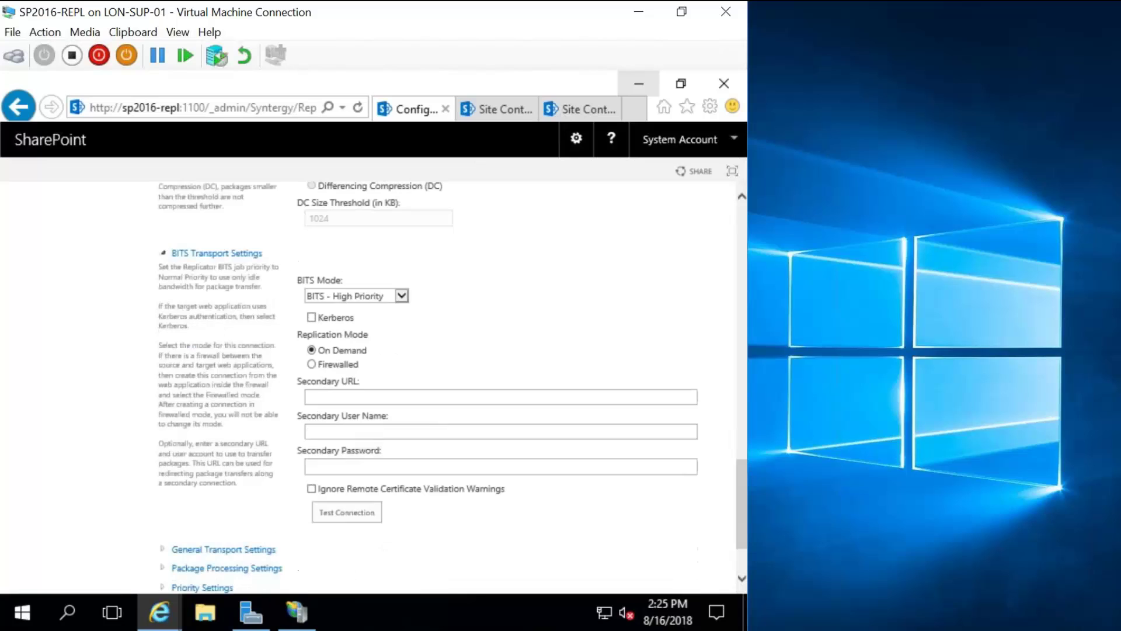
click(313, 364)
scroll(459, 392, down, 1)
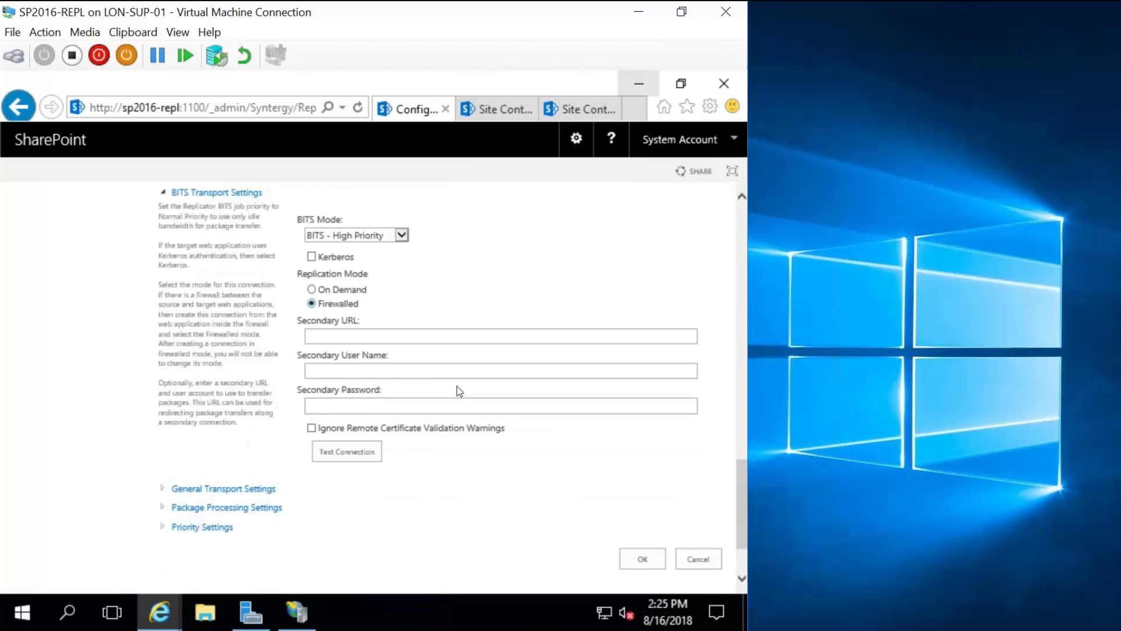
scroll(459, 391, up, 1)
scroll(566, 431, down, 1)
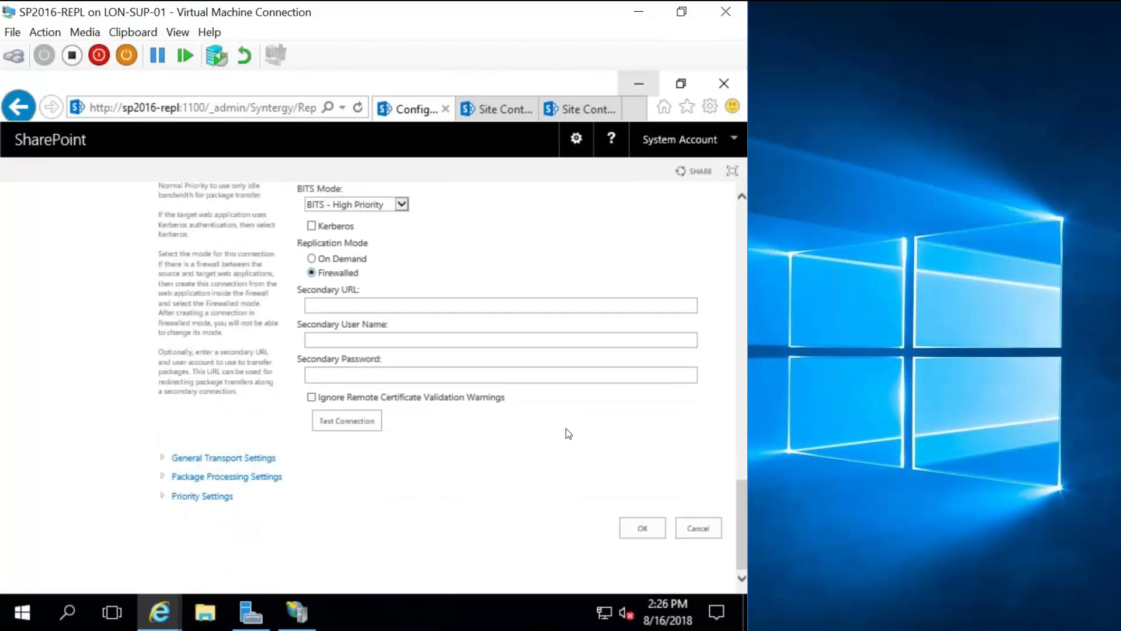
Save the From FW connection and view SharePoint - 8888's replication connections.
click(635, 525)
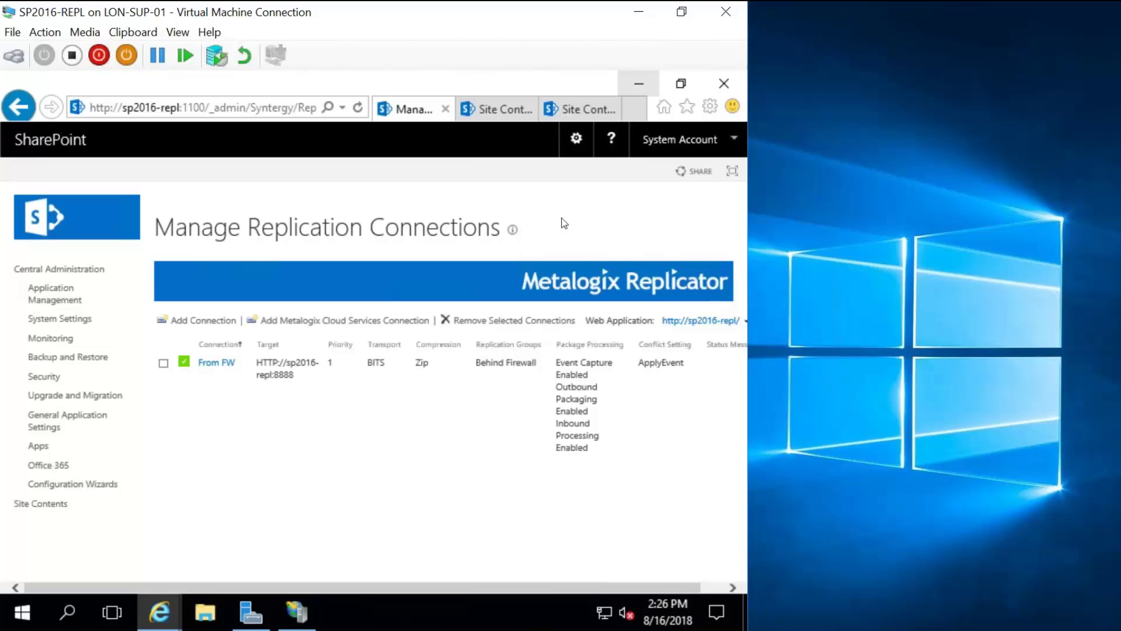
click(724, 320)
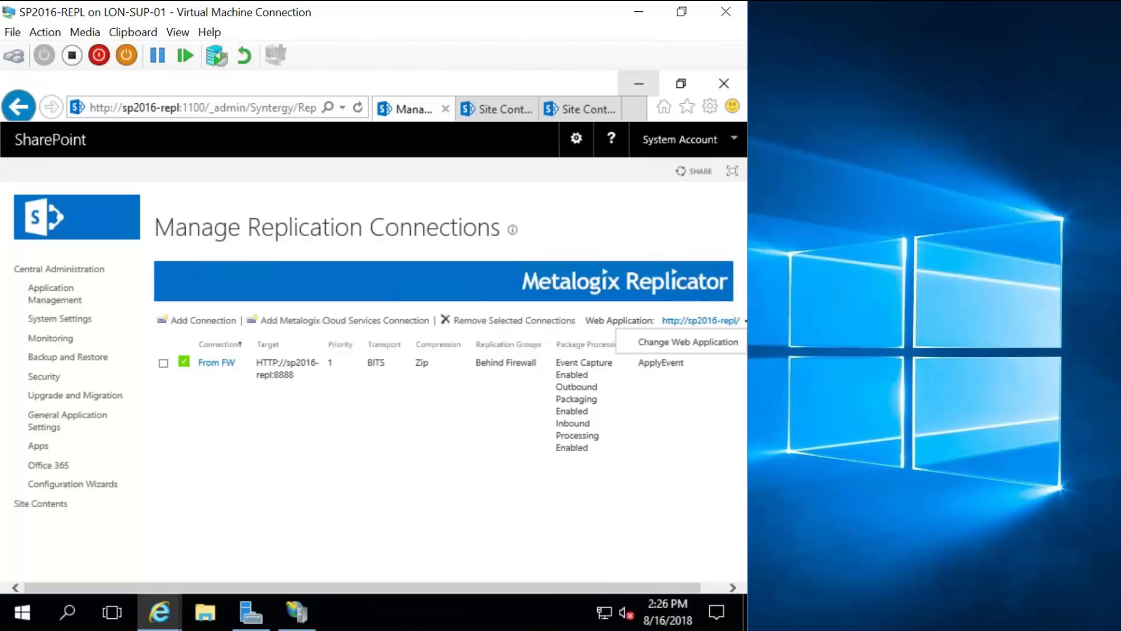
click(705, 343)
click(146, 228)
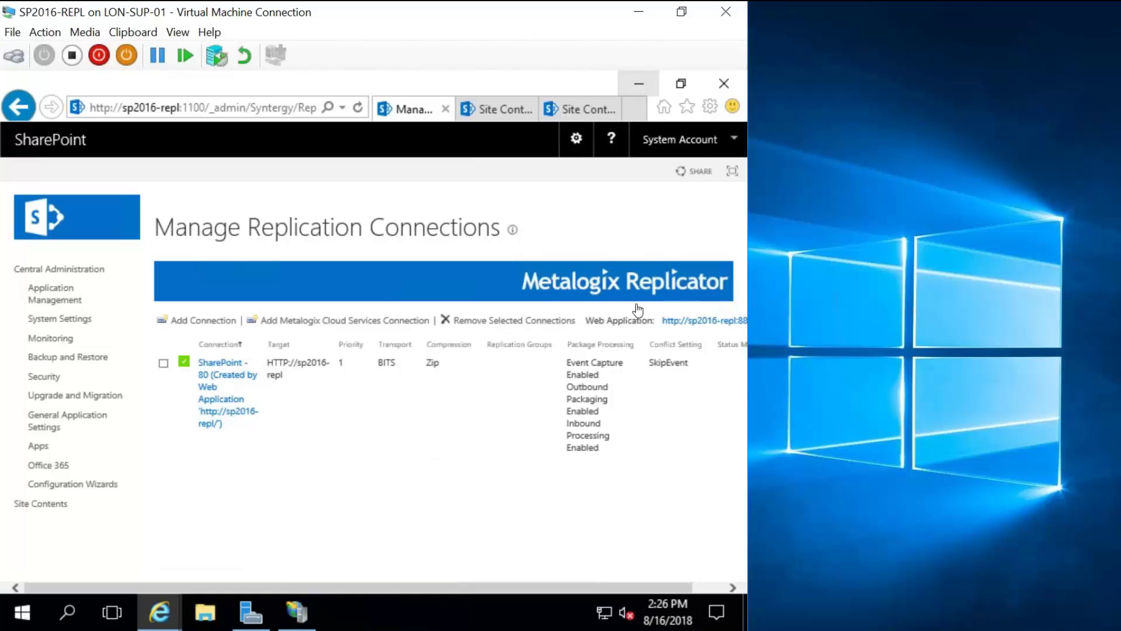
Switch the connections list back to SharePoint - 80.
click(705, 327)
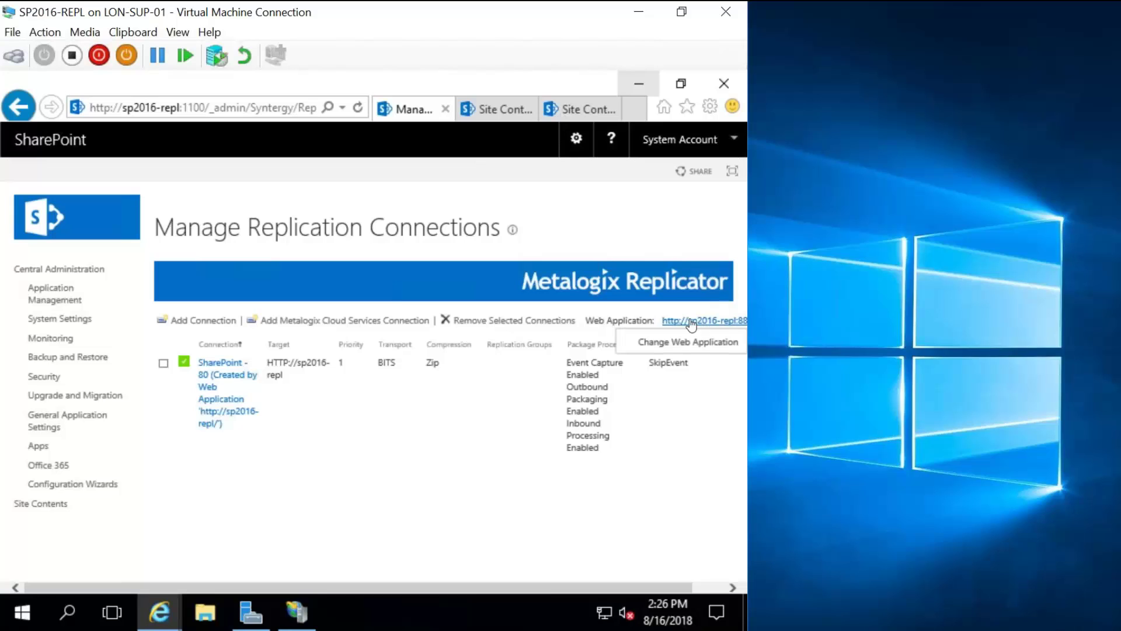
click(688, 341)
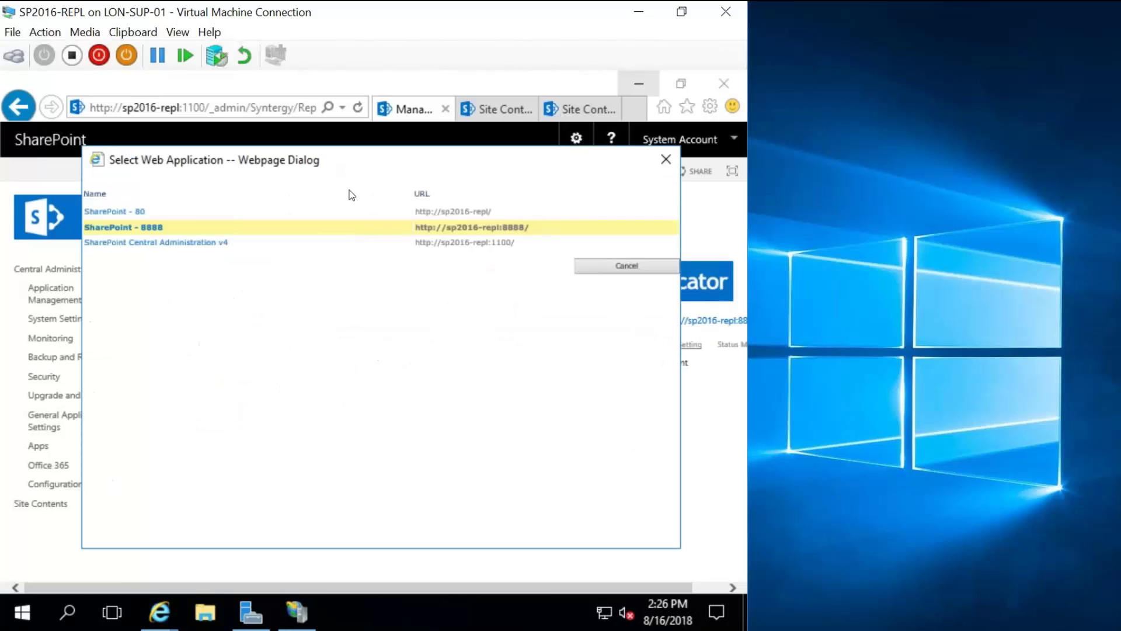
click(143, 213)
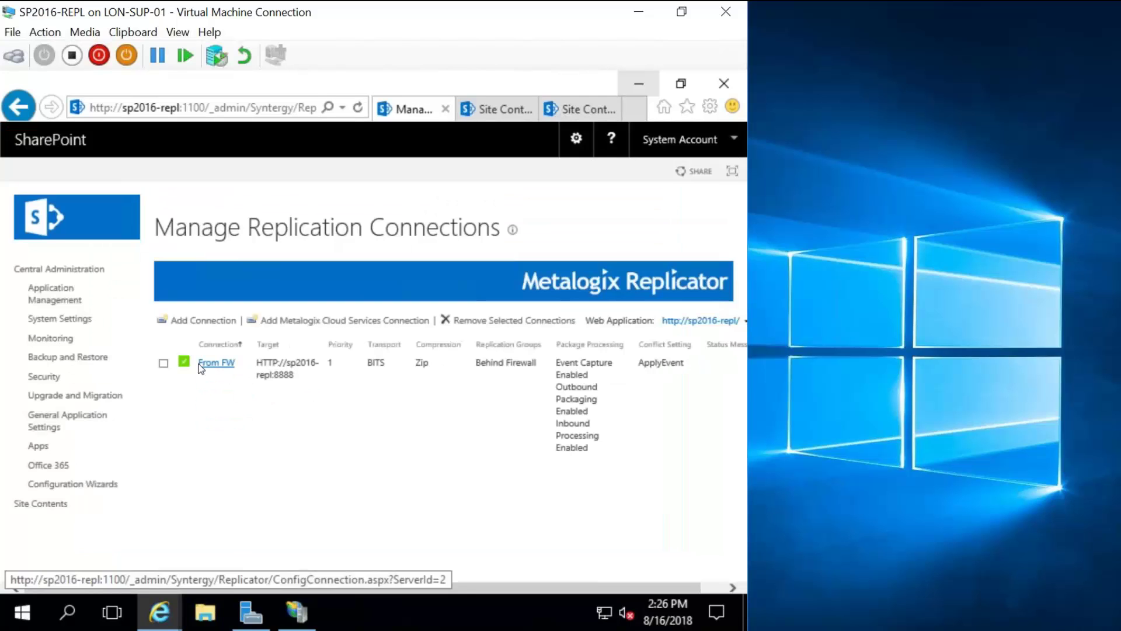
Start a new map family named 'Firewalled one way'.
click(50, 307)
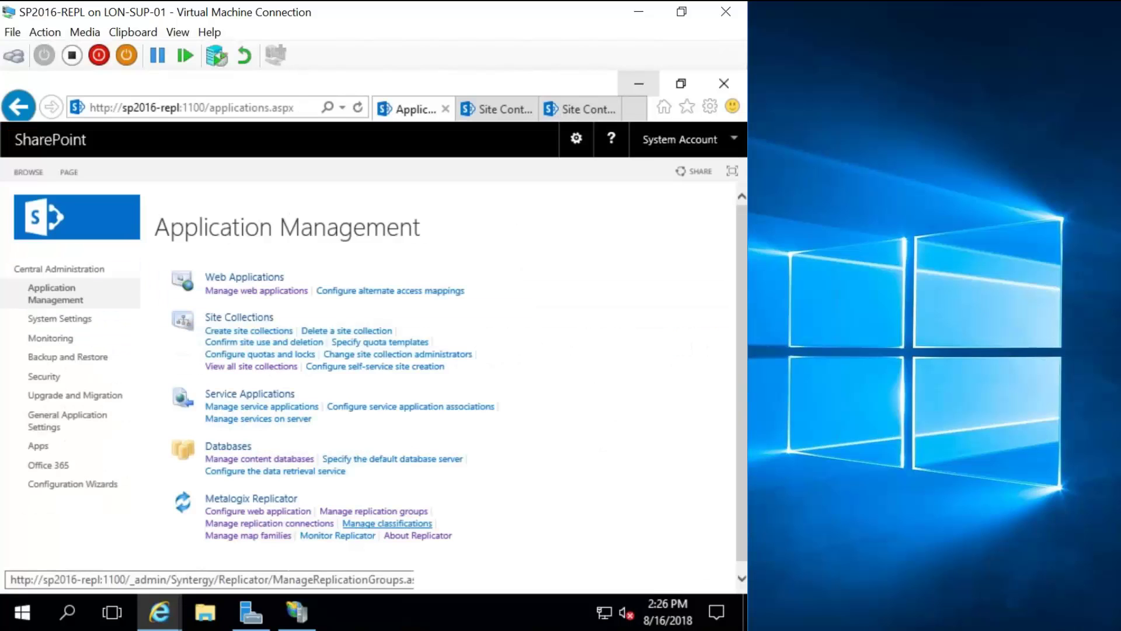
click(295, 531)
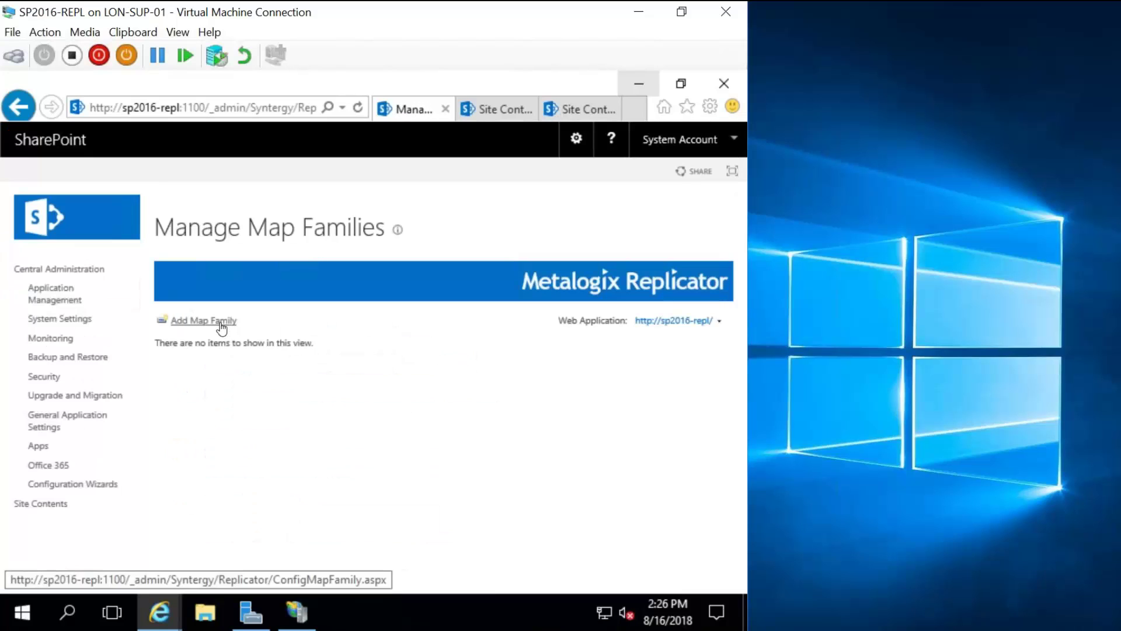
click(223, 322)
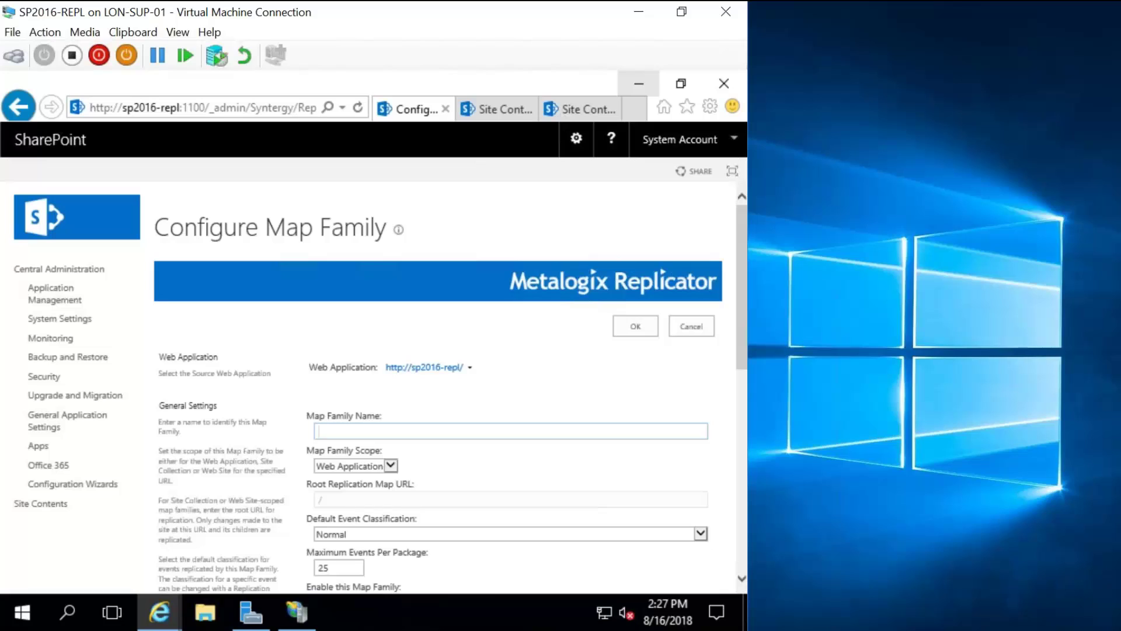
text(Fir)
text(ewalled )
text(re)
key(BackSpace)
key(BackSpace)
key(BackSpace)
text(one)
key(BackSpace)
key(BackSpace)
key(BackSpace)
text(one way)
Keep Normal classification, choose the Behind Firewall group, and expand Advanced Settings.
scroll(428, 431, down, 1)
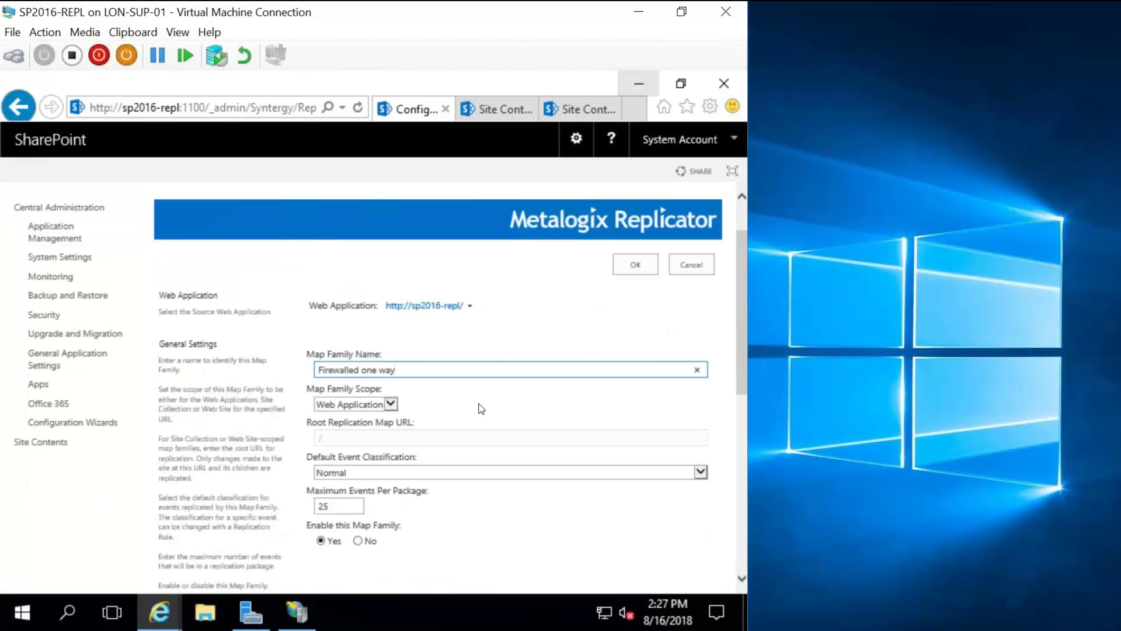
scroll(481, 409, down, 2)
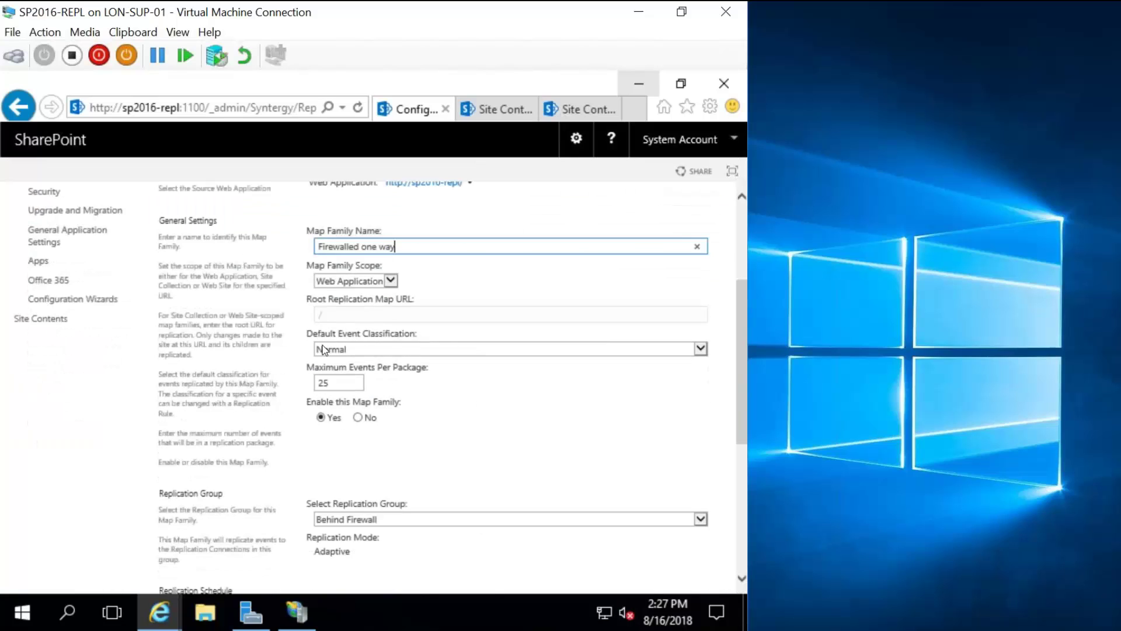
click(368, 353)
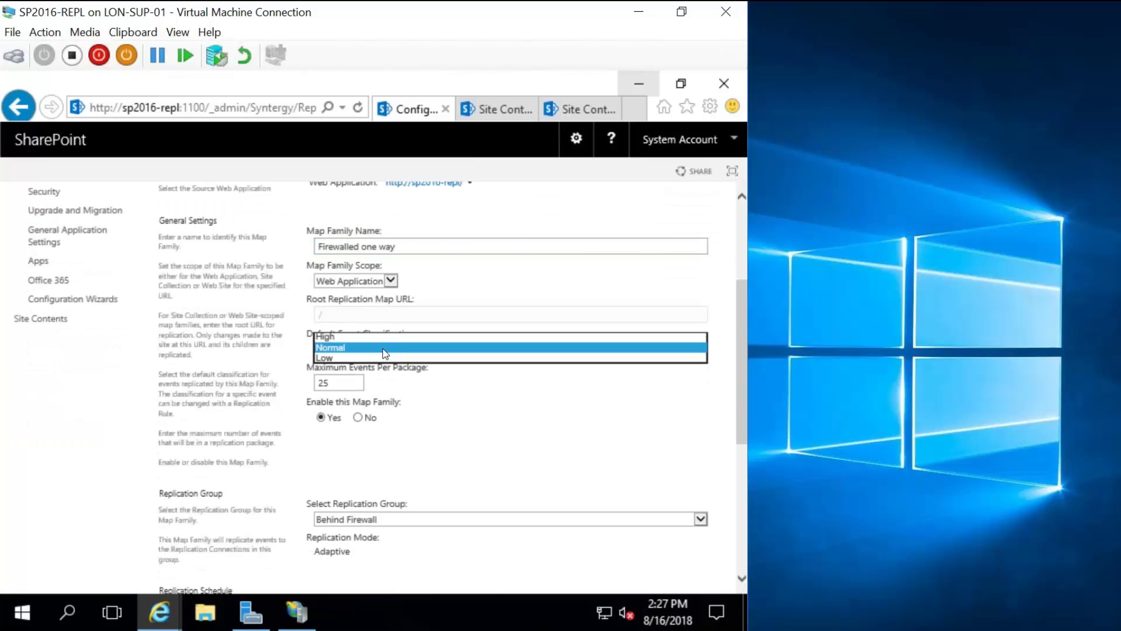
click(481, 404)
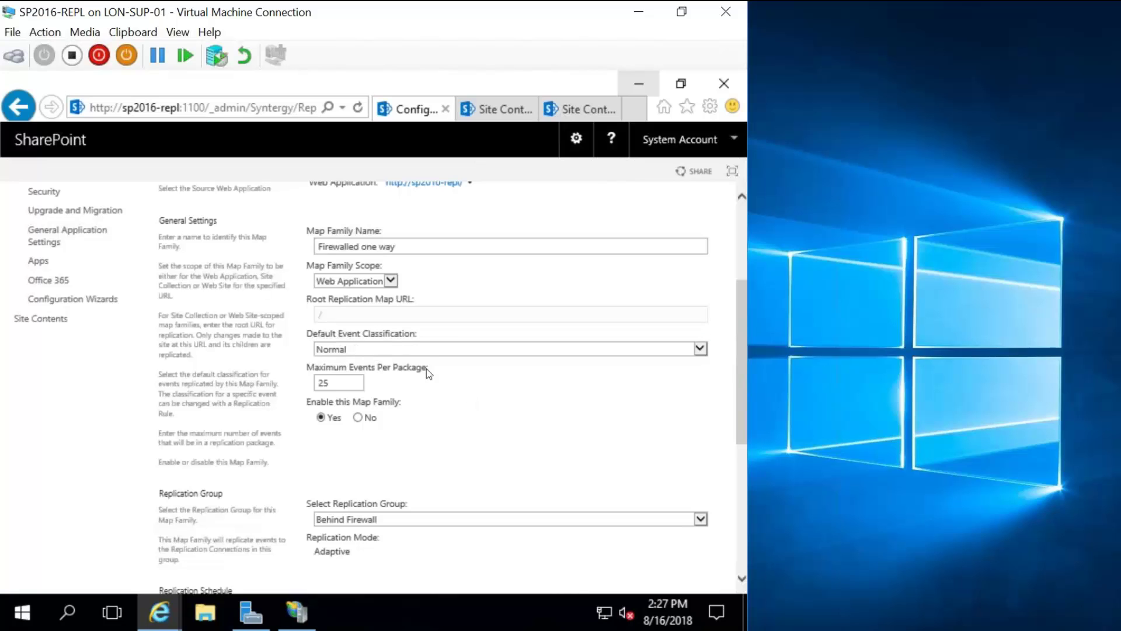
scroll(428, 370, down, 1)
scroll(494, 322, down, 2)
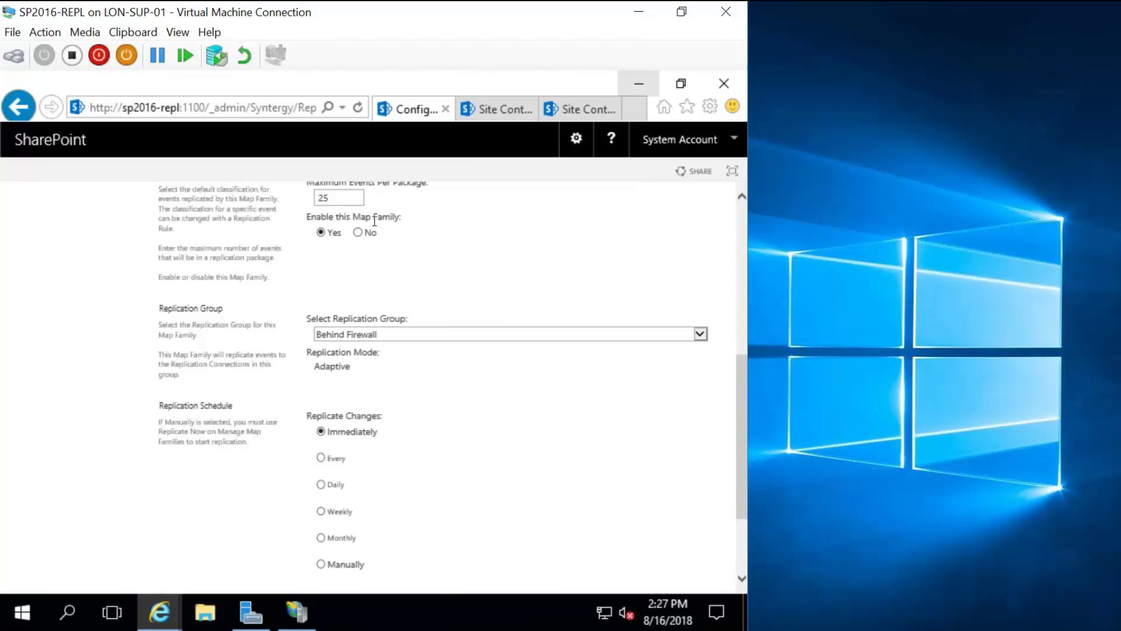
click(692, 338)
scroll(473, 430, down, 1)
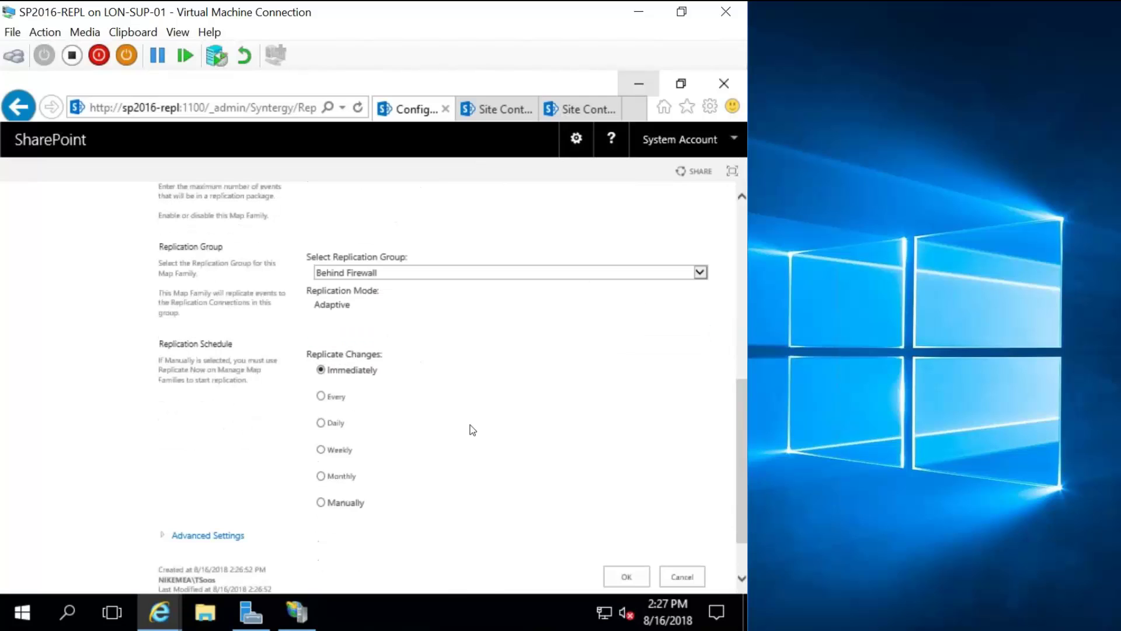
scroll(473, 431, down, 1)
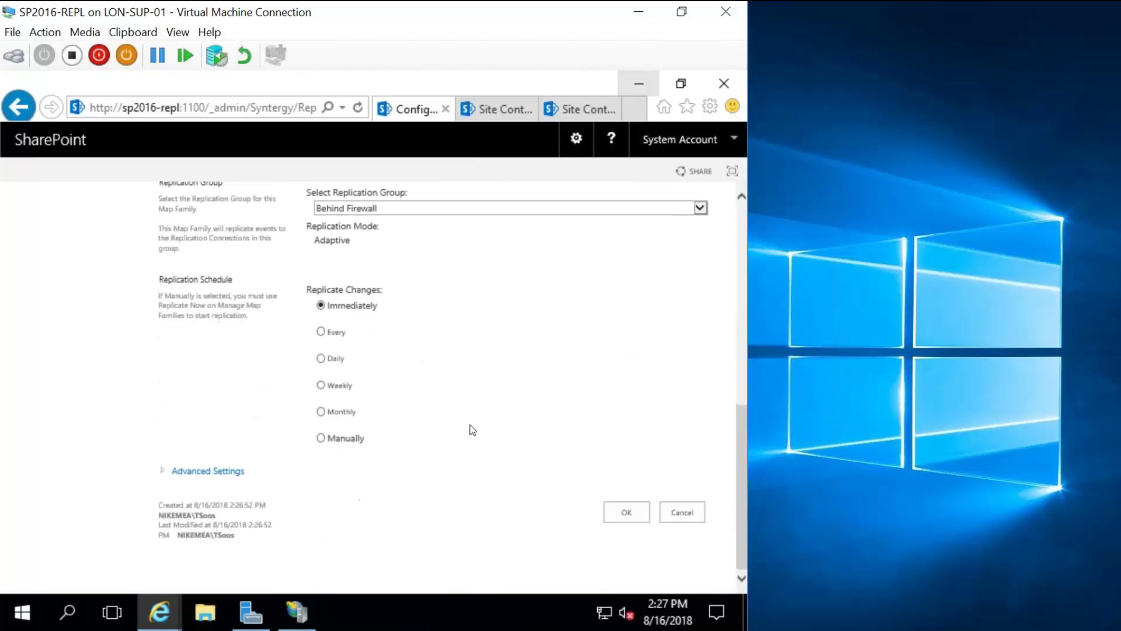
click(193, 470)
Leave pausing at No and save the Firewalled one way map family.
scroll(545, 425, down, 1)
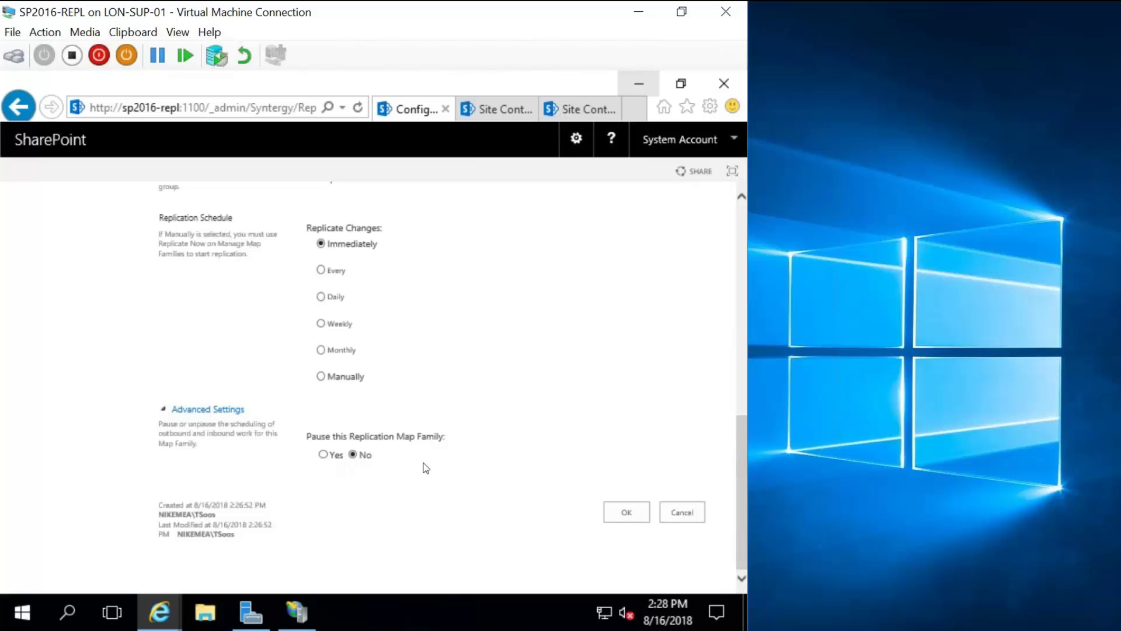
click(624, 512)
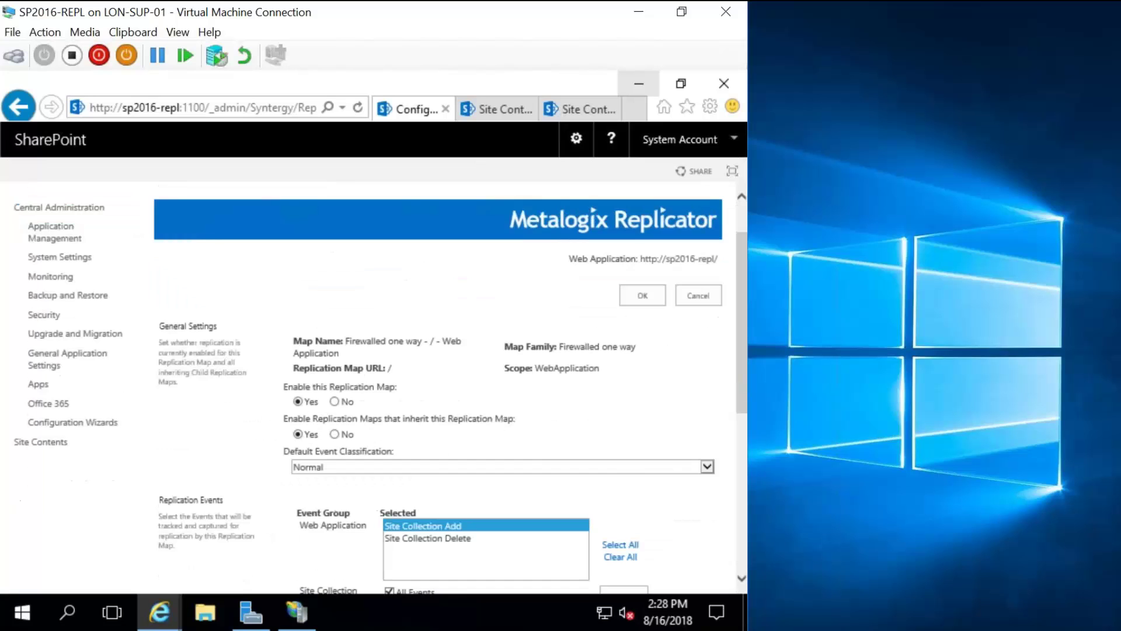
Expand the site collection events in the replication map and select Site Collection Update.
scroll(444, 380, down, 3)
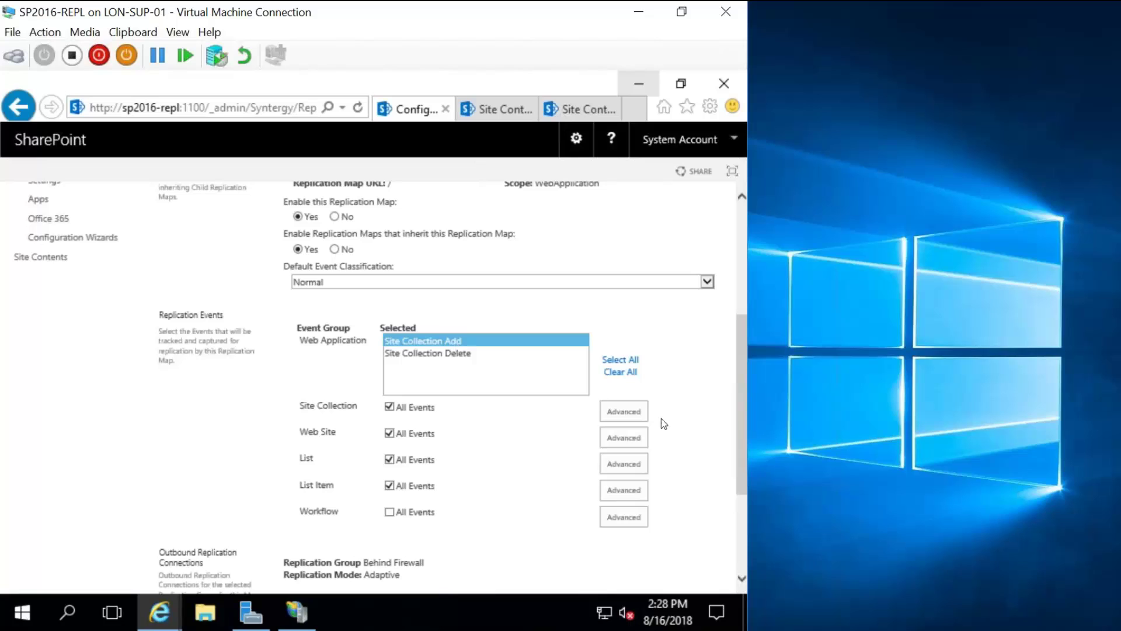
click(622, 372)
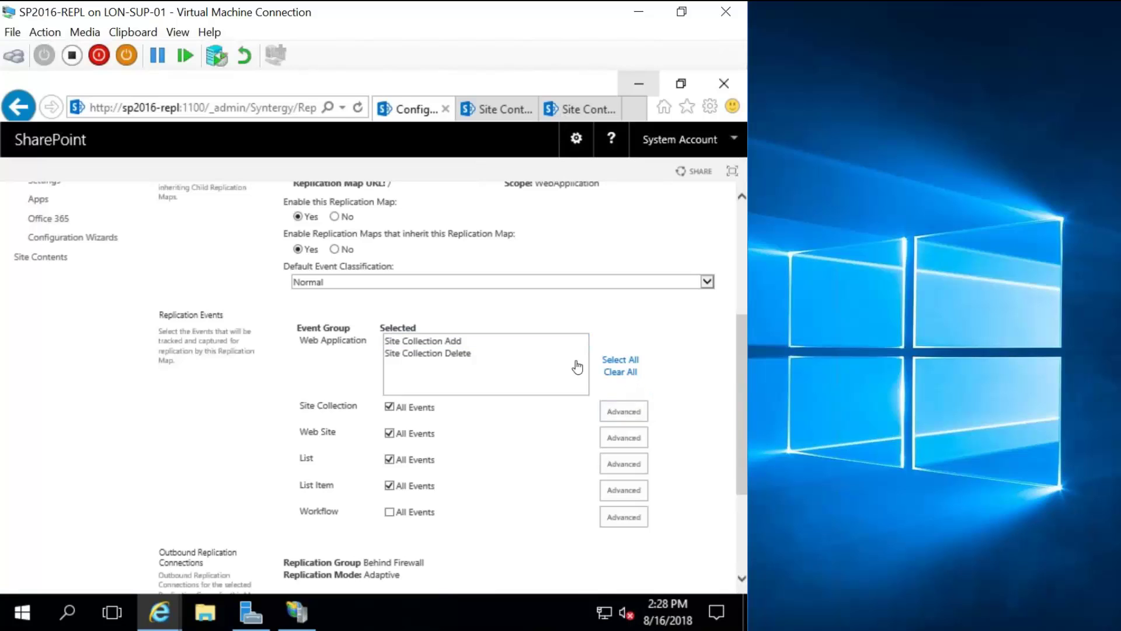
click(631, 414)
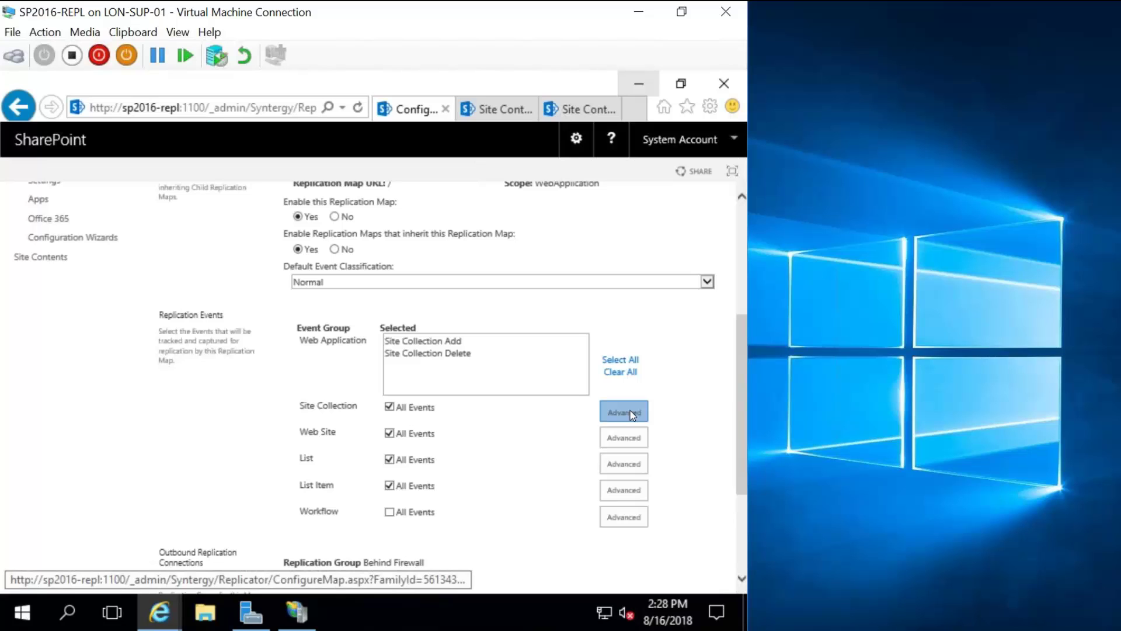
scroll(651, 350, down, 1)
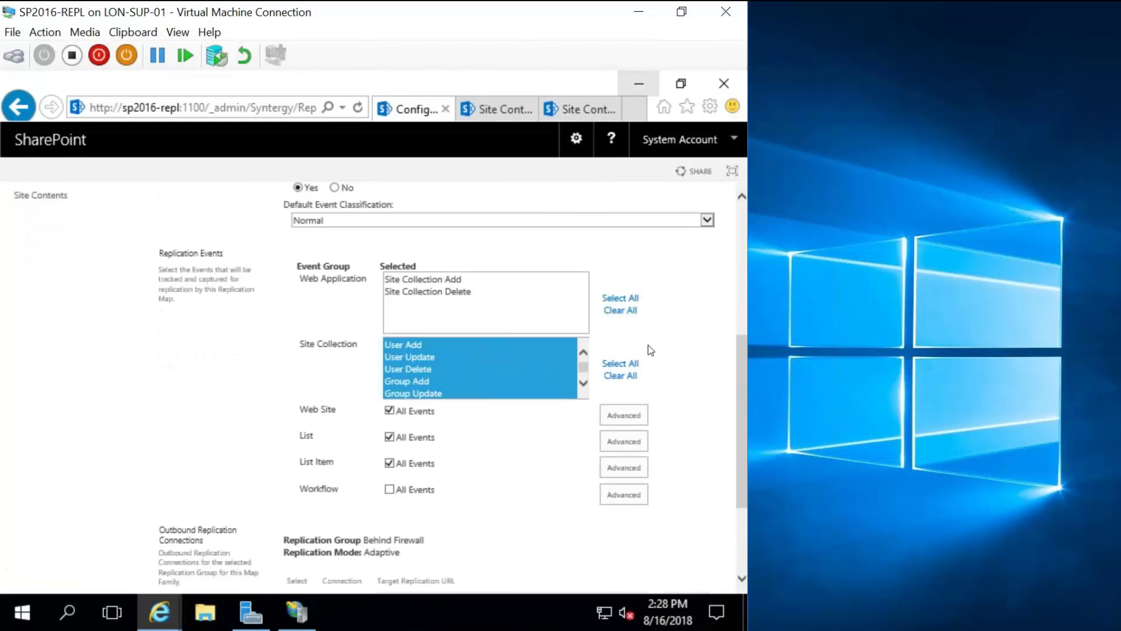
scroll(642, 353, down, 1)
scroll(583, 324, down, 1)
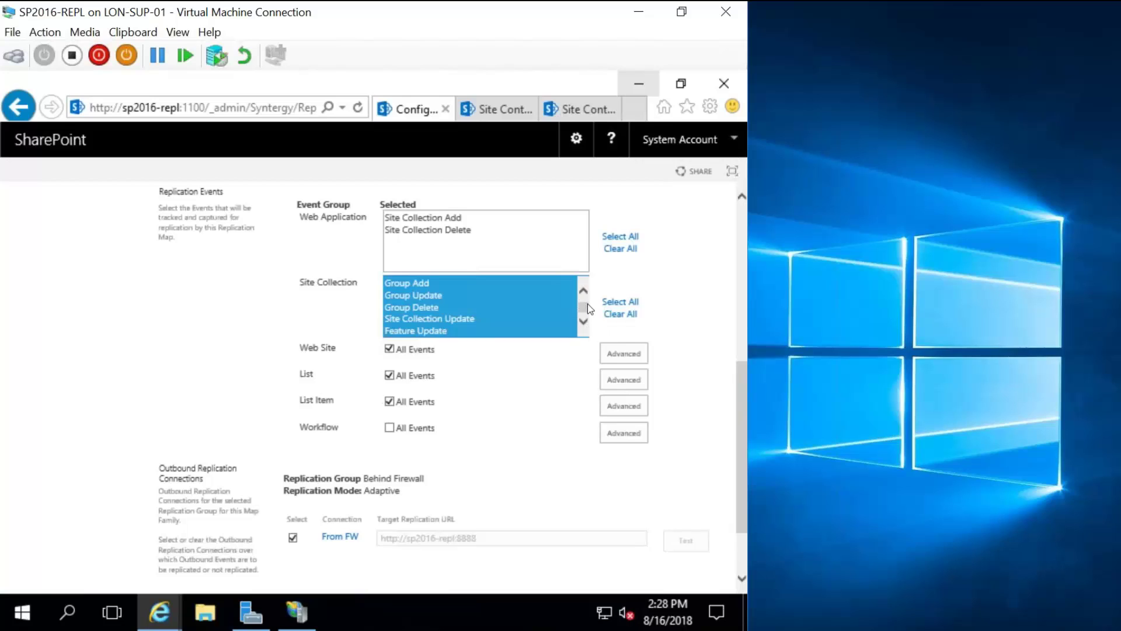
click(442, 331)
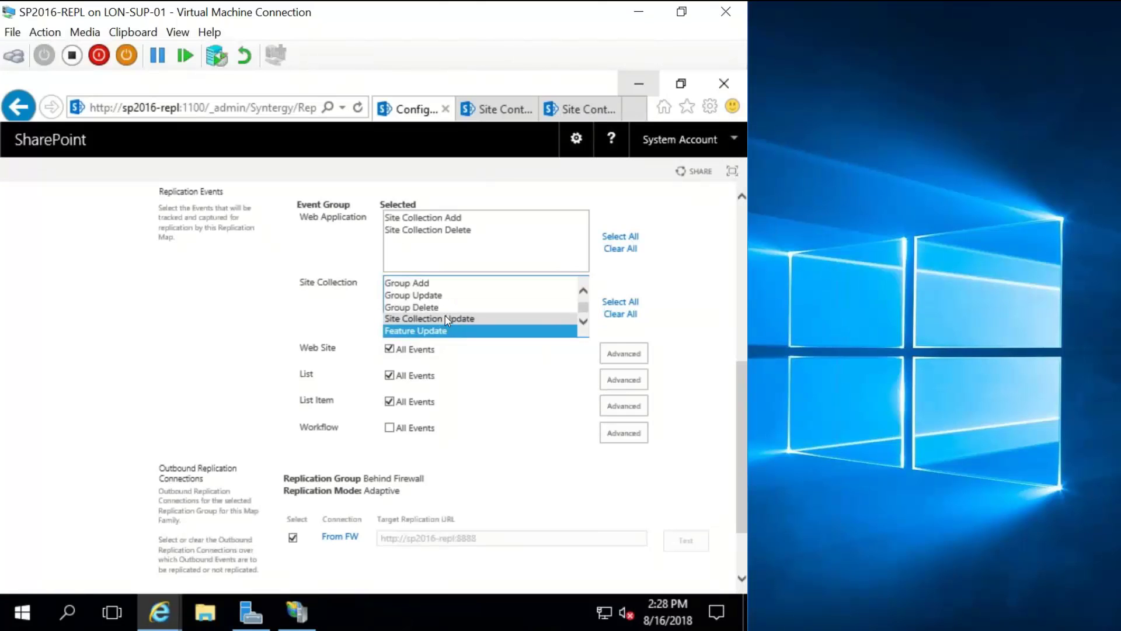
click(443, 321)
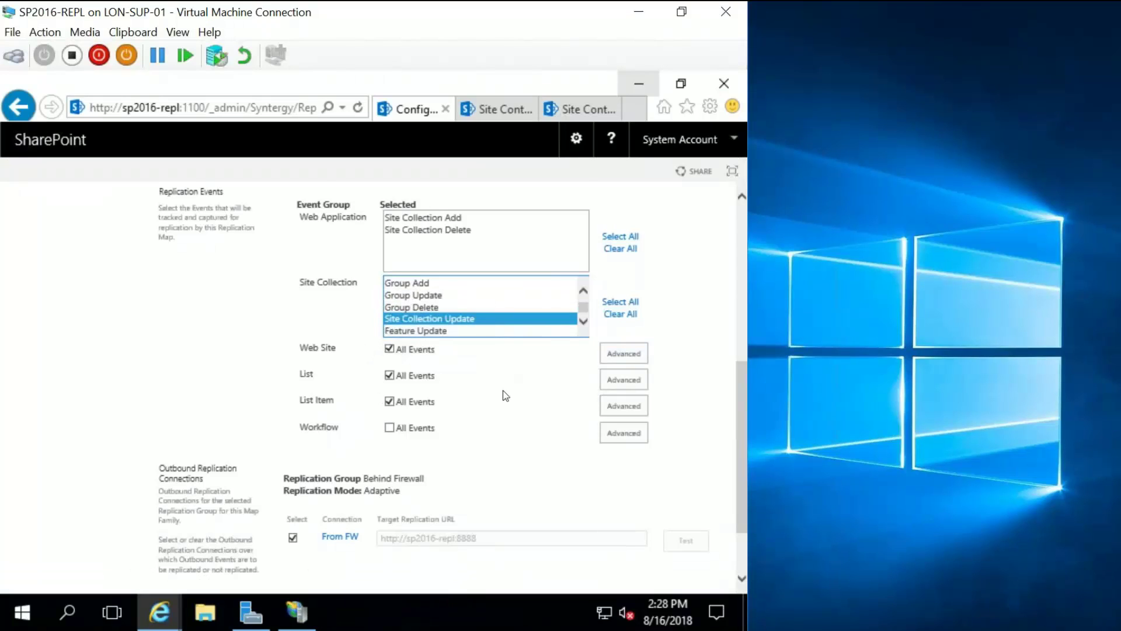
scroll(514, 400, down, 3)
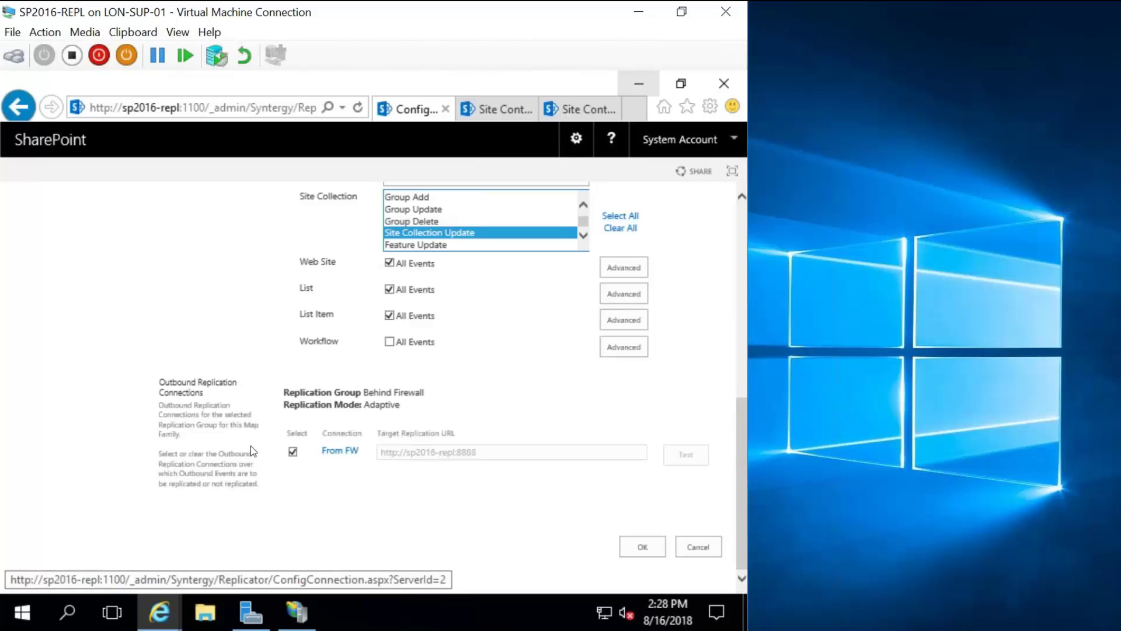
Save the Firewalled one way map family and view the map families for SharePoint - 8888.
click(635, 541)
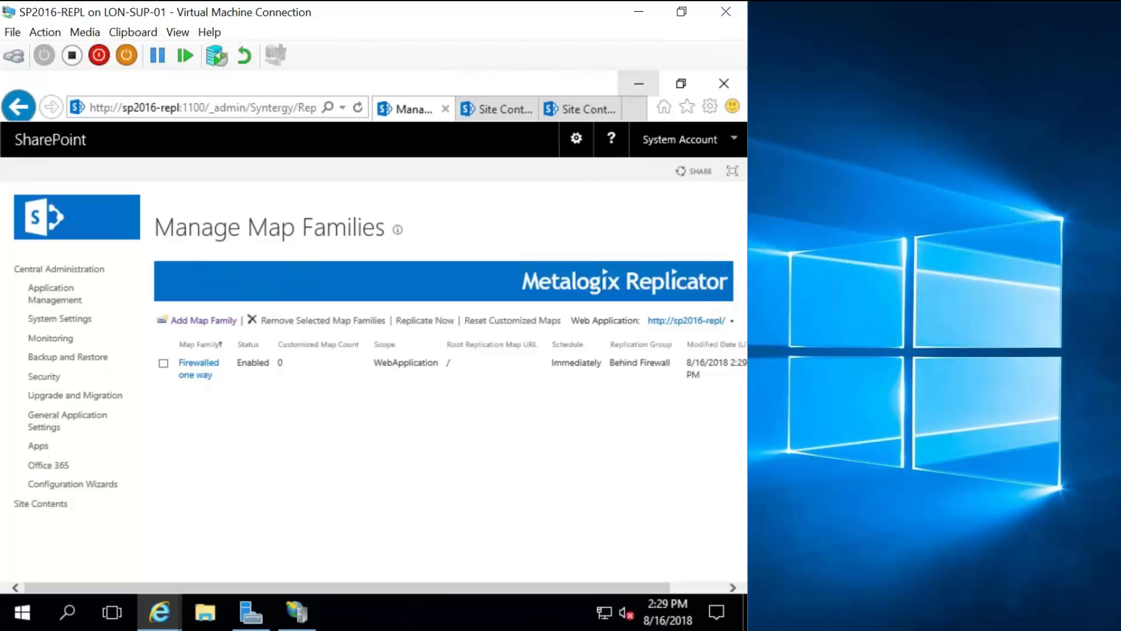
click(730, 324)
click(695, 347)
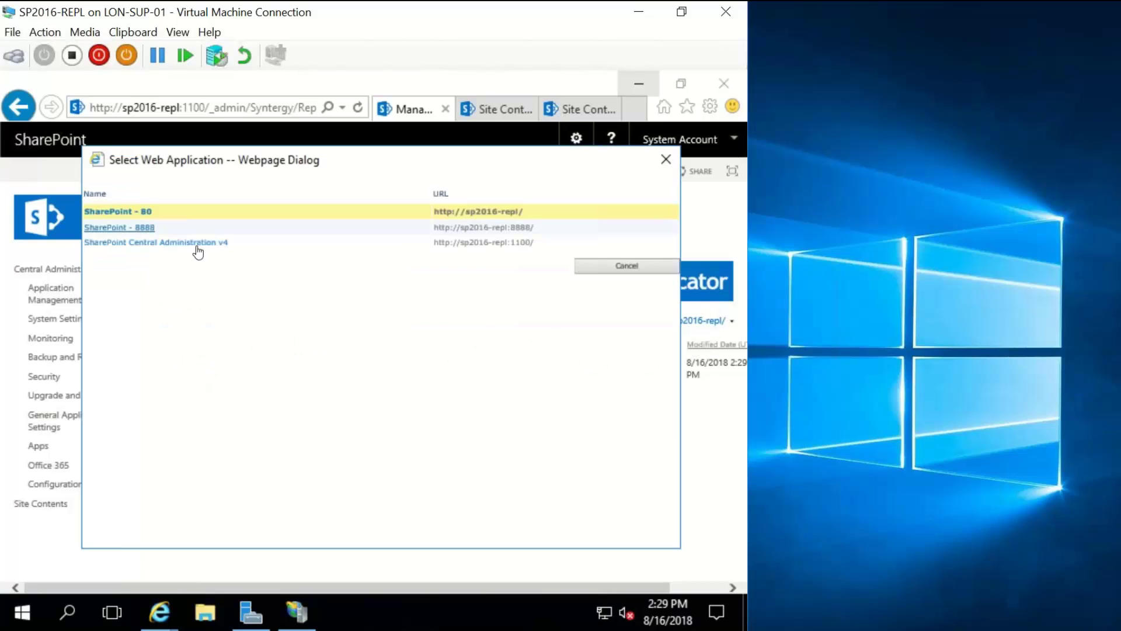
click(198, 246)
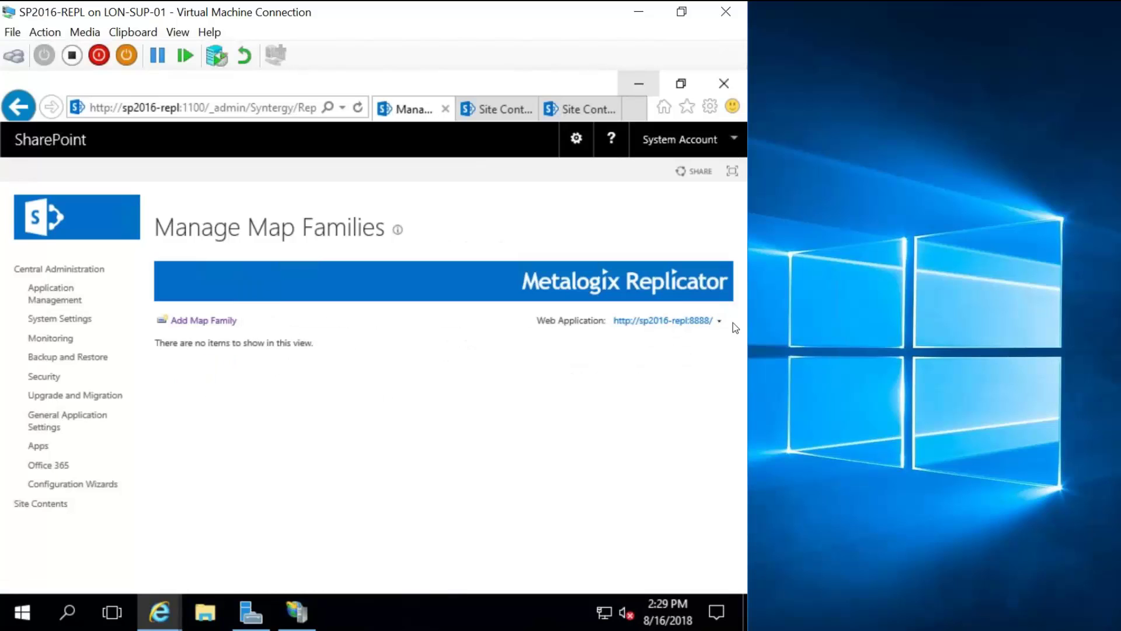
Switch the map family list back to the SharePoint - 80 web application.
click(718, 322)
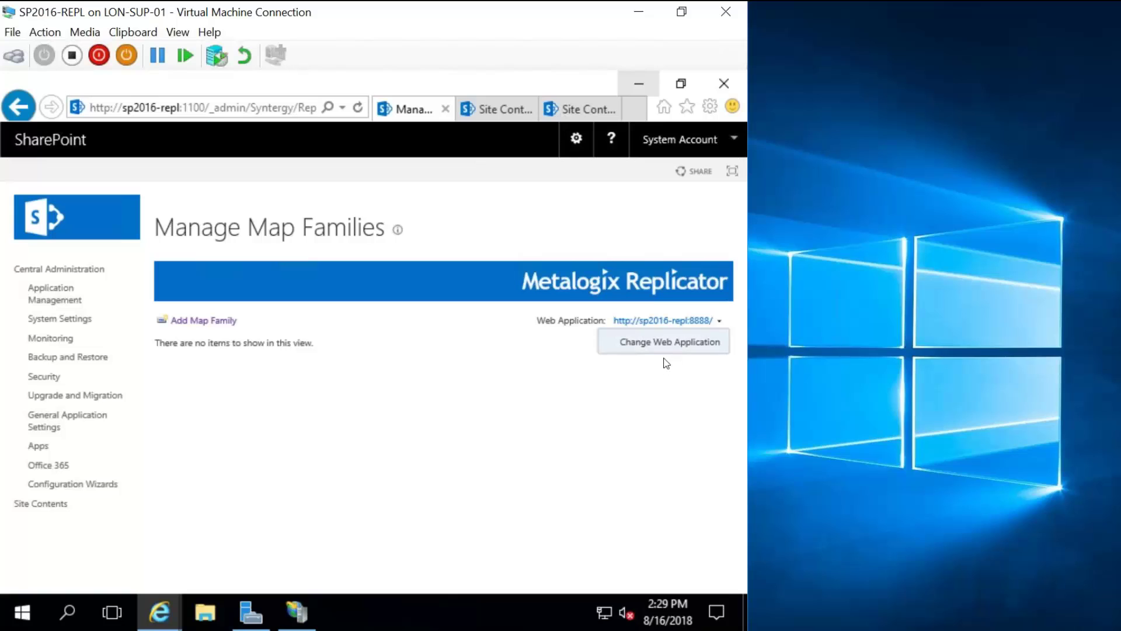
click(666, 342)
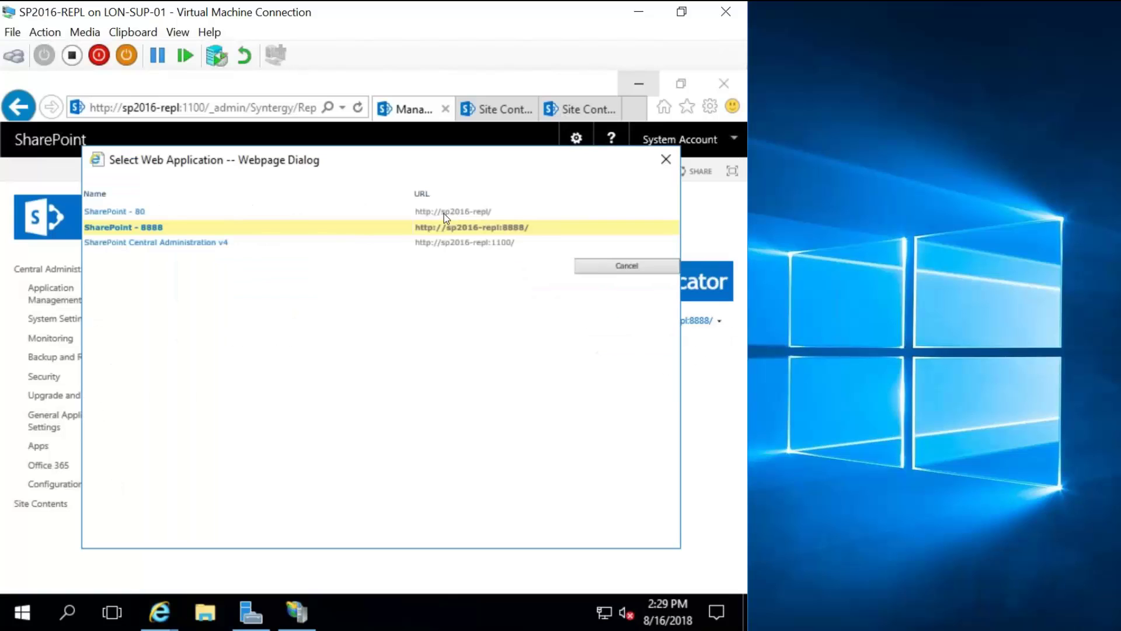
click(139, 211)
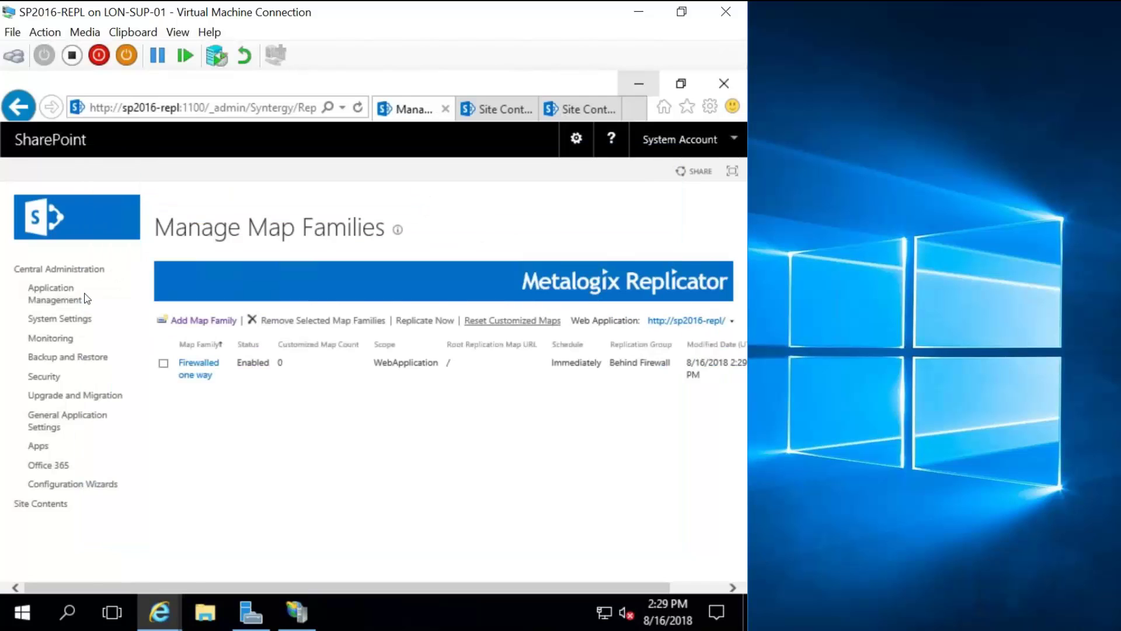
Open Monitor Replicator from Application Management and show the Replicator health check details.
click(59, 296)
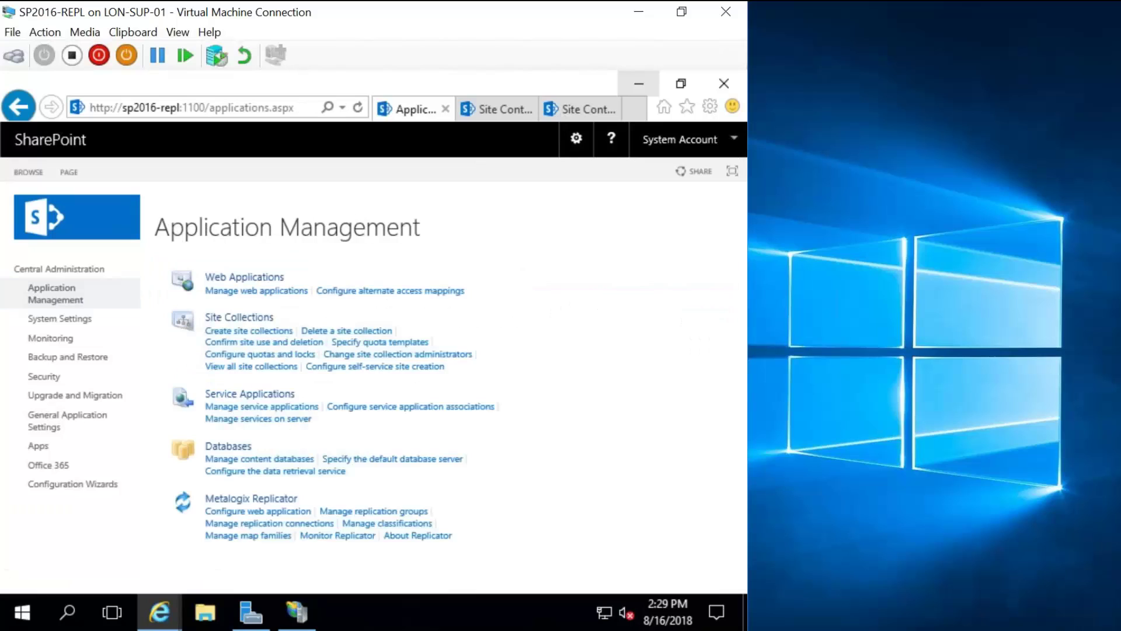
click(315, 535)
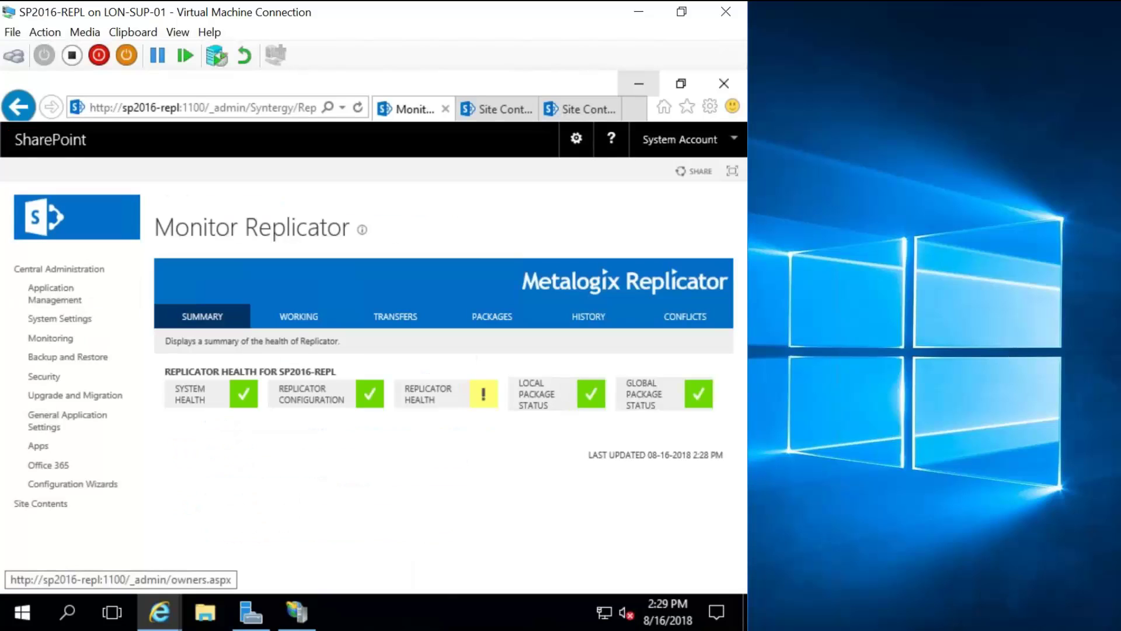
click(482, 400)
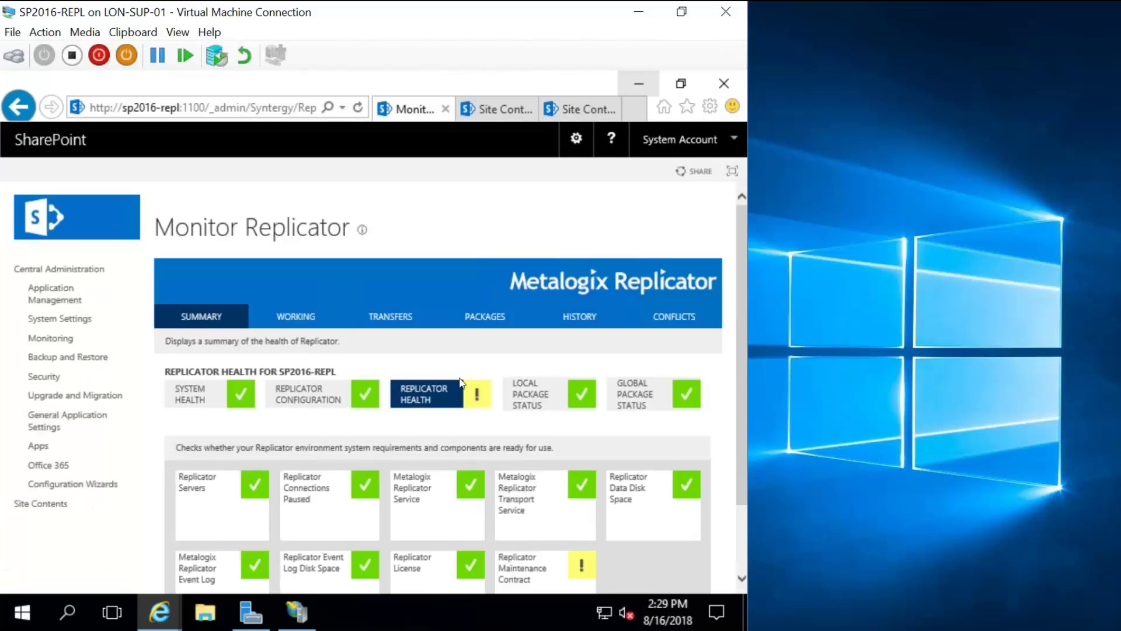
Review the transfer history, then list the packages, including the outbound Firewalled one way package.
scroll(517, 474, down, 2)
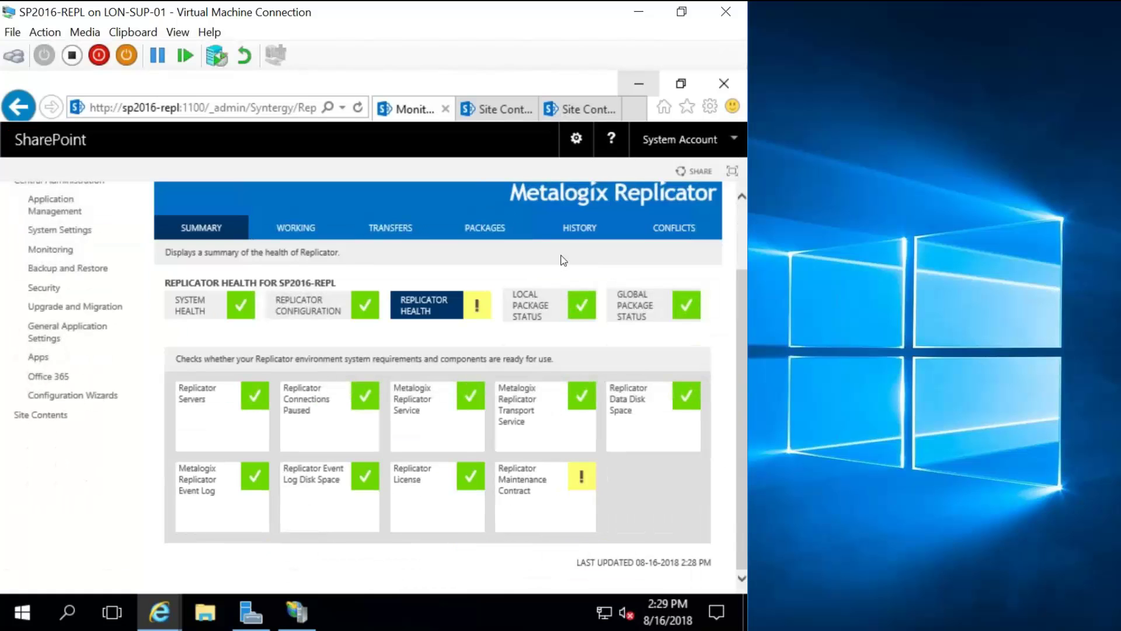
click(574, 235)
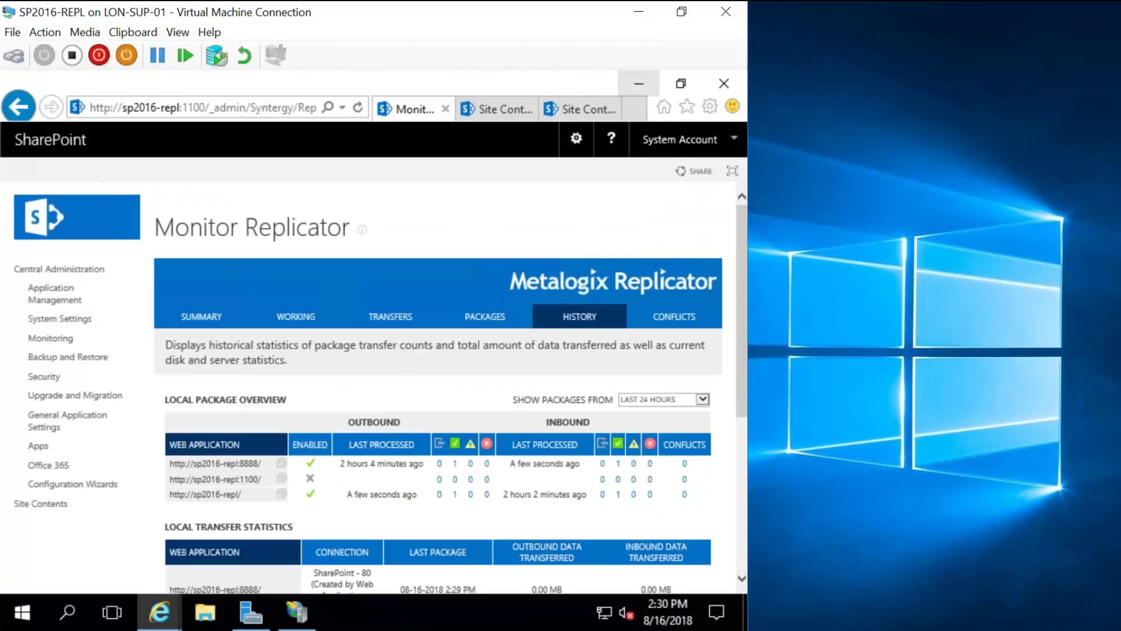
click(487, 324)
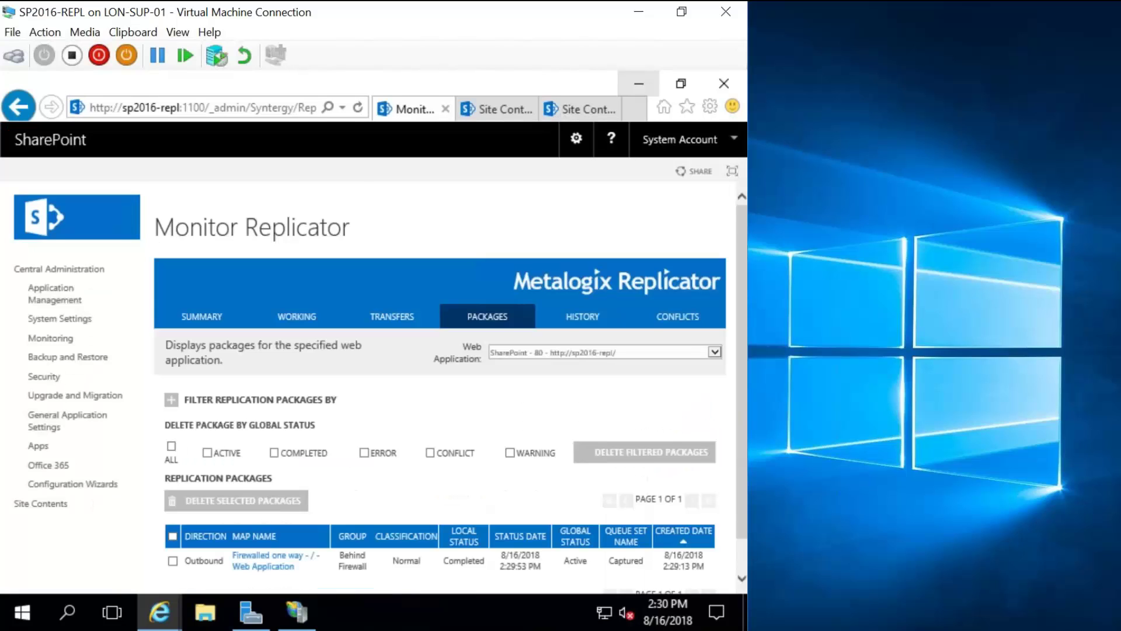
scroll(473, 456, down, 1)
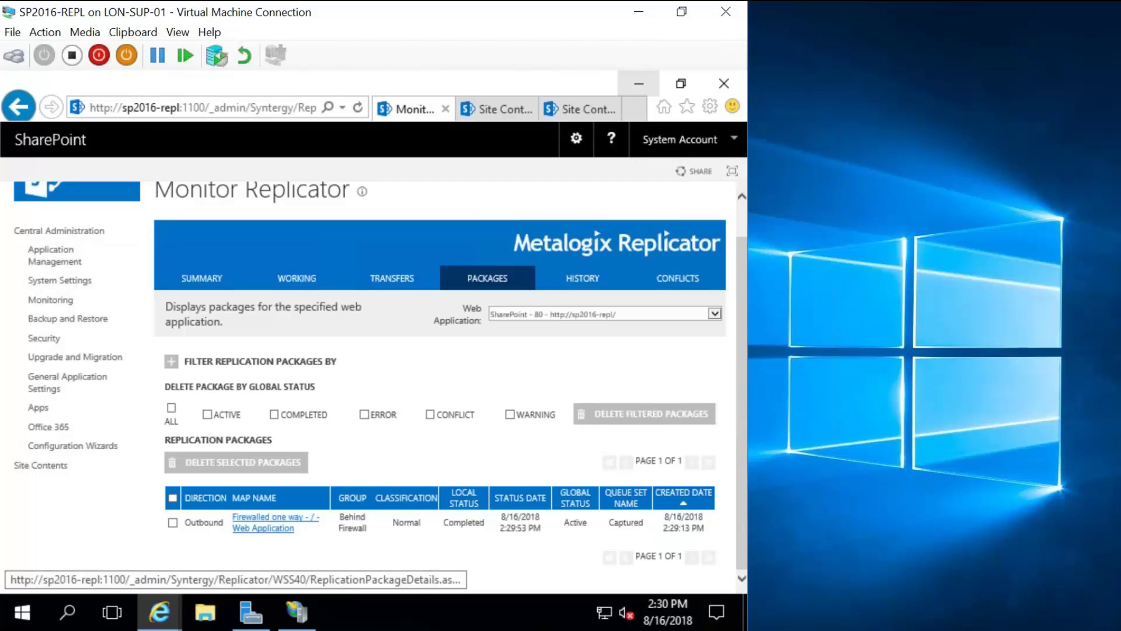
Review the Firewalled one way package details (From FW, remote status Unknown), then return to Application Management.
click(316, 497)
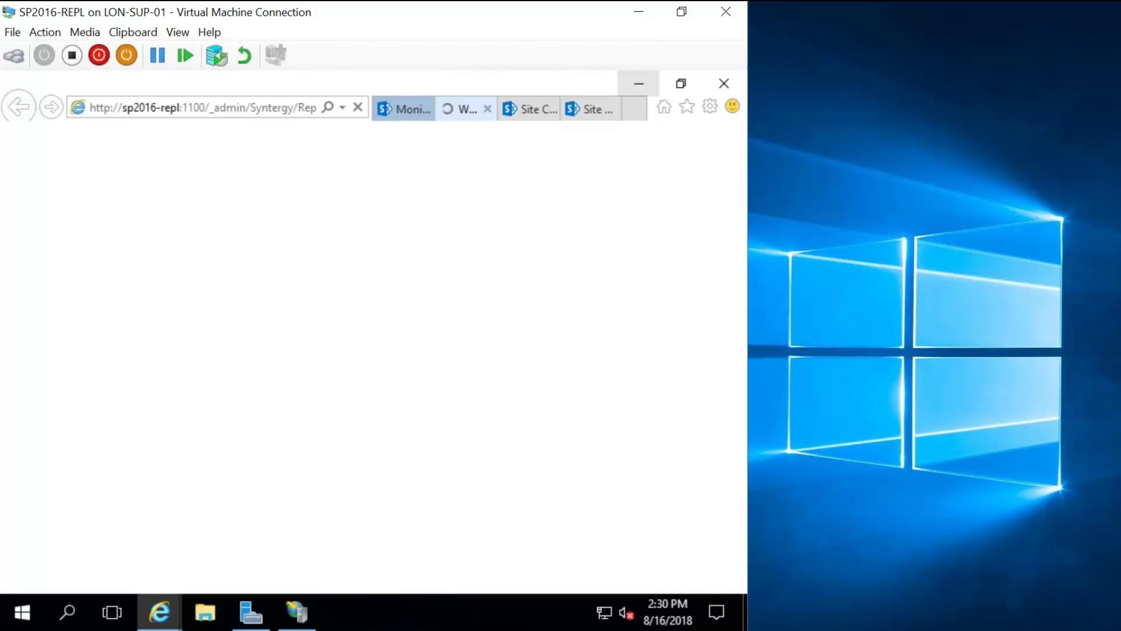
scroll(438, 379, down, 1)
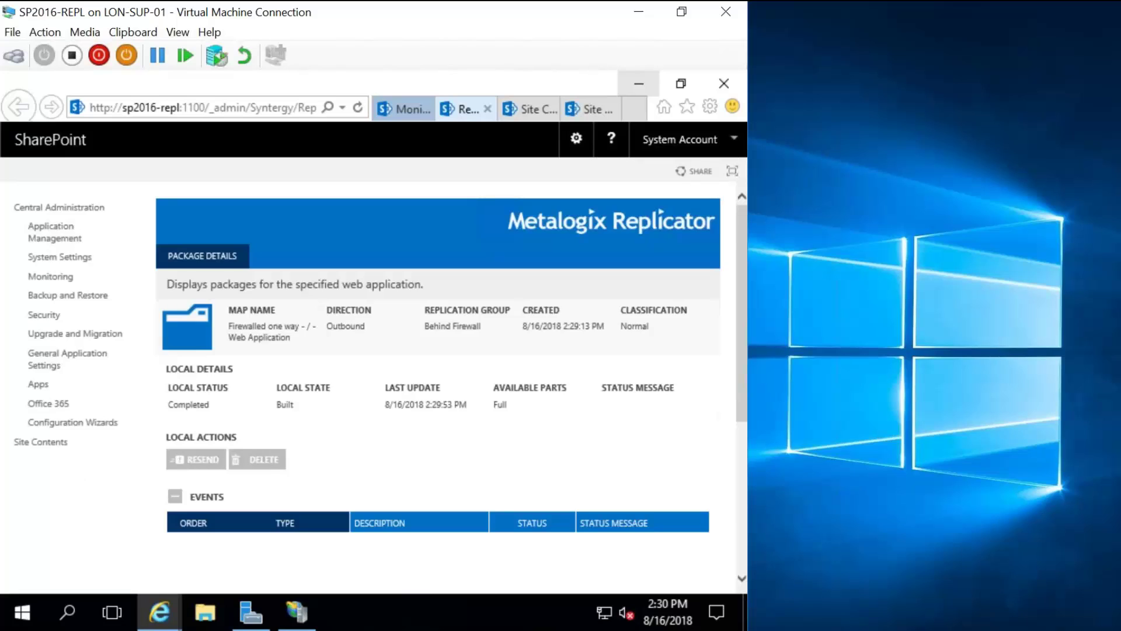
scroll(289, 334, down, 4)
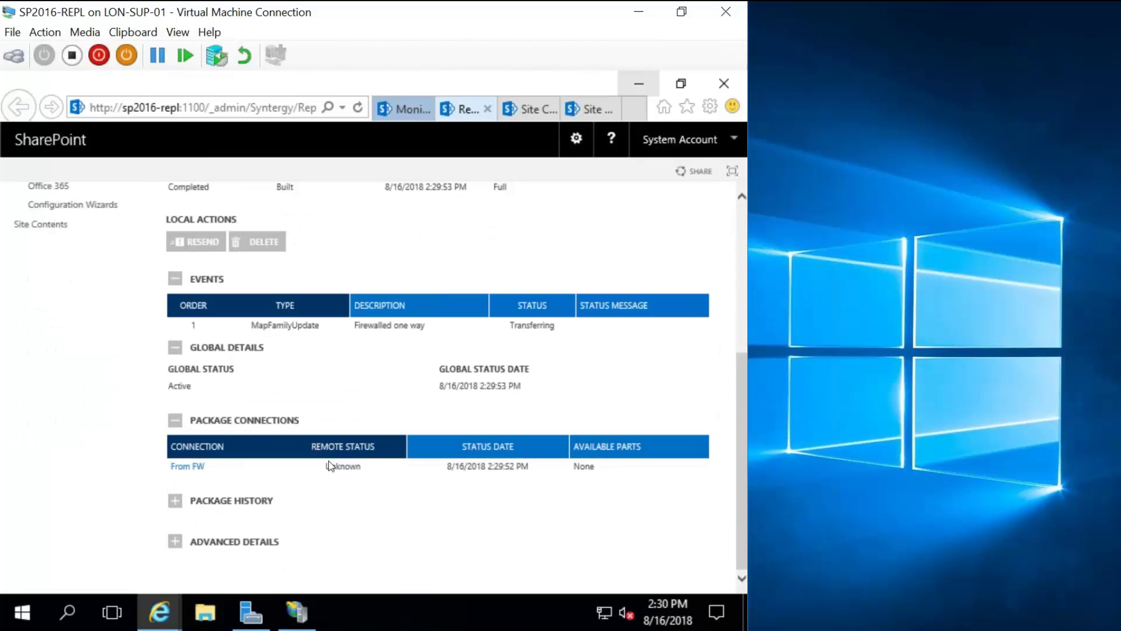
scroll(348, 469, up, 2)
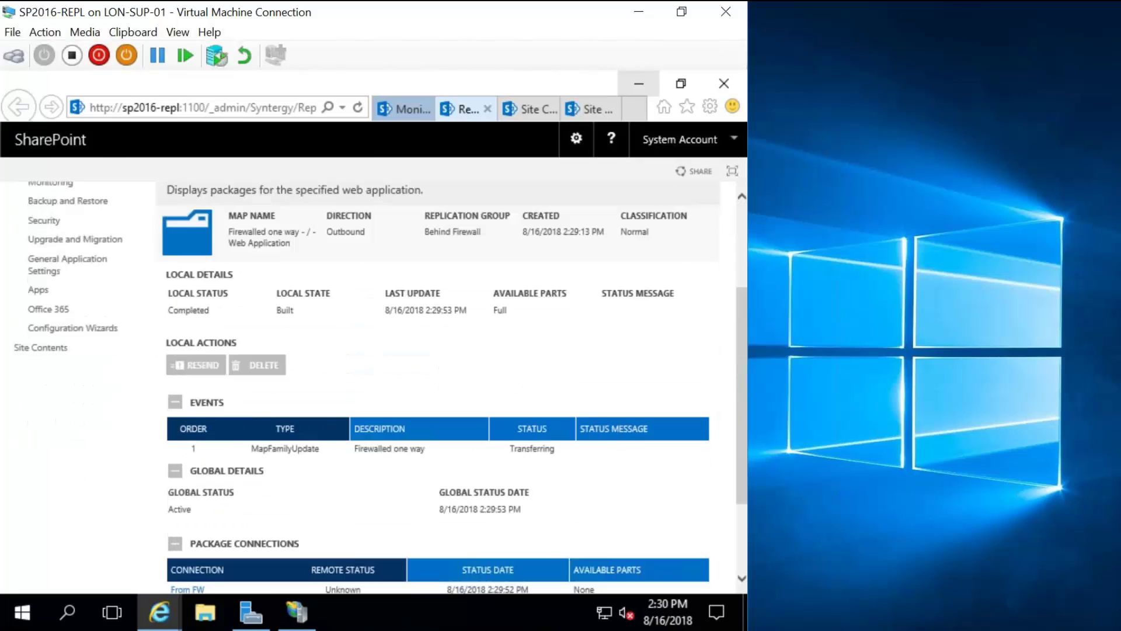
scroll(373, 284, up, 3)
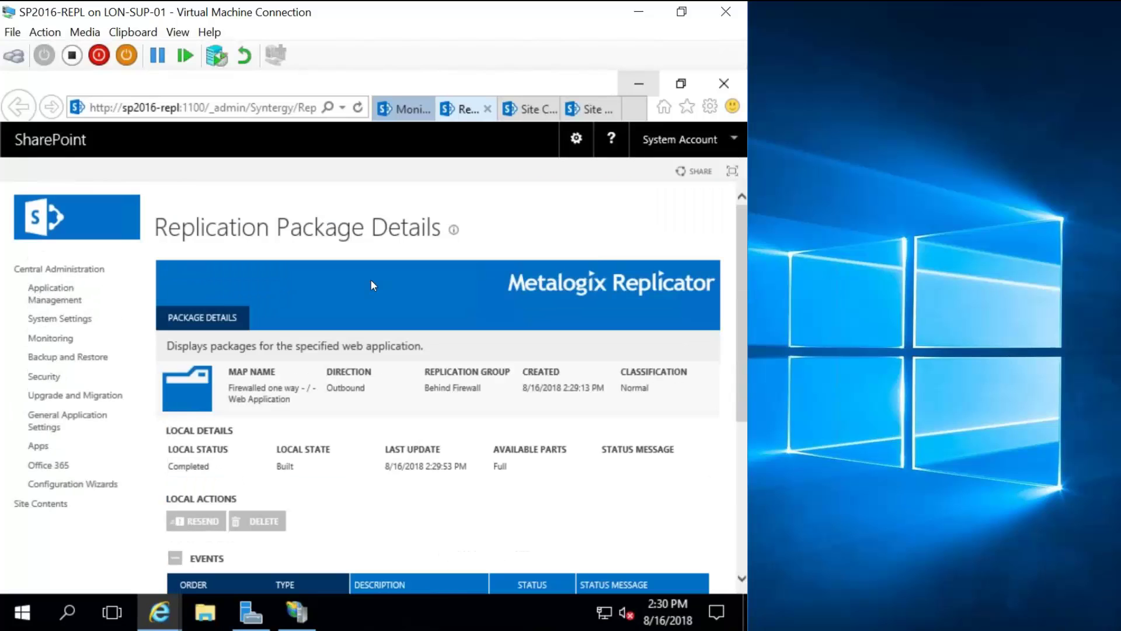
click(79, 294)
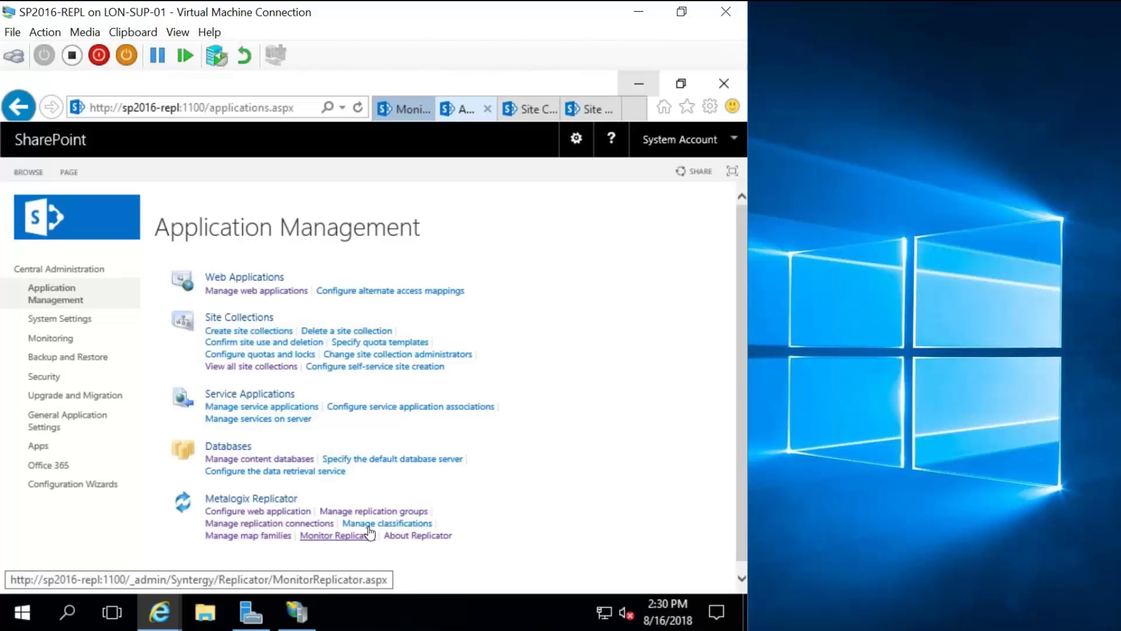
Reopen the Firewalled one way package details from Monitor Replicator Packages and close the extra tab.
click(363, 536)
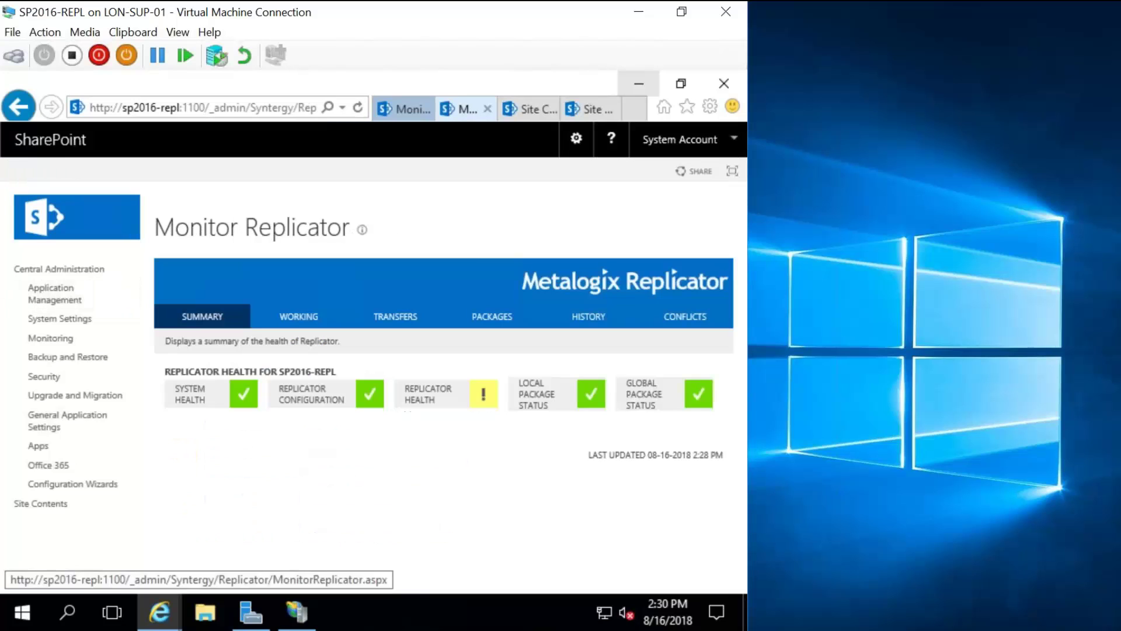
click(500, 325)
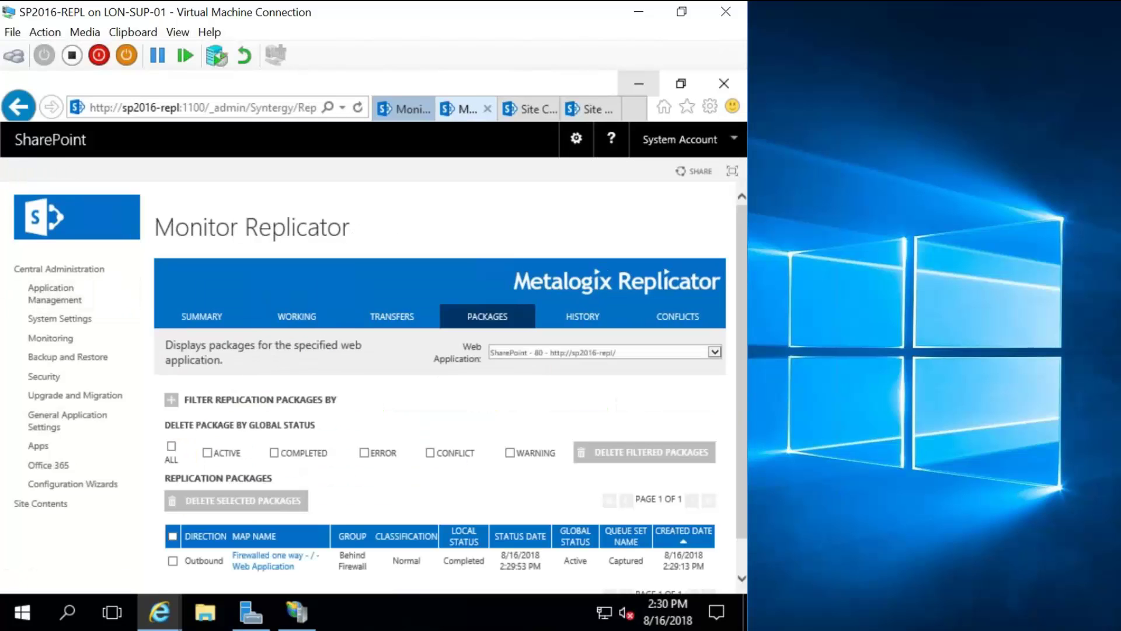
click(273, 556)
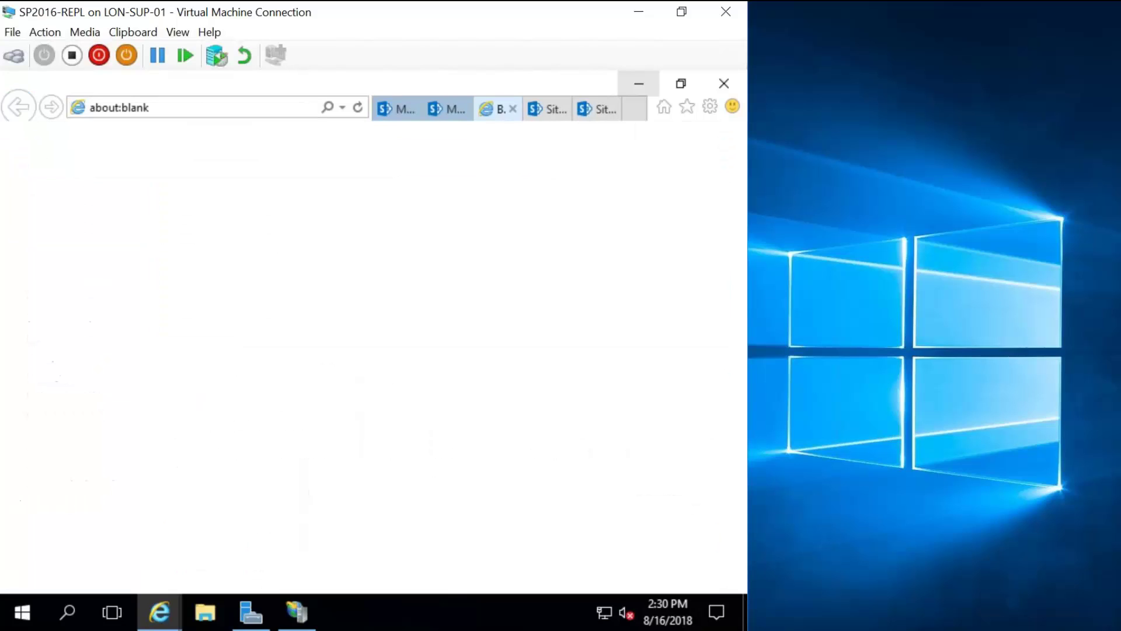
scroll(336, 433, down, 5)
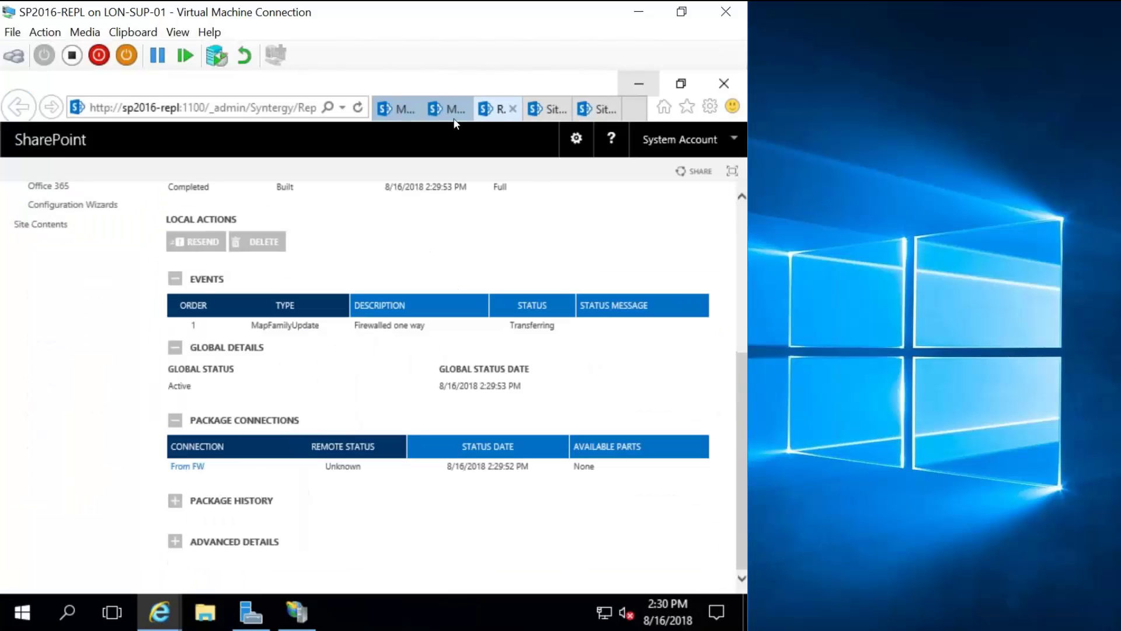
click(468, 106)
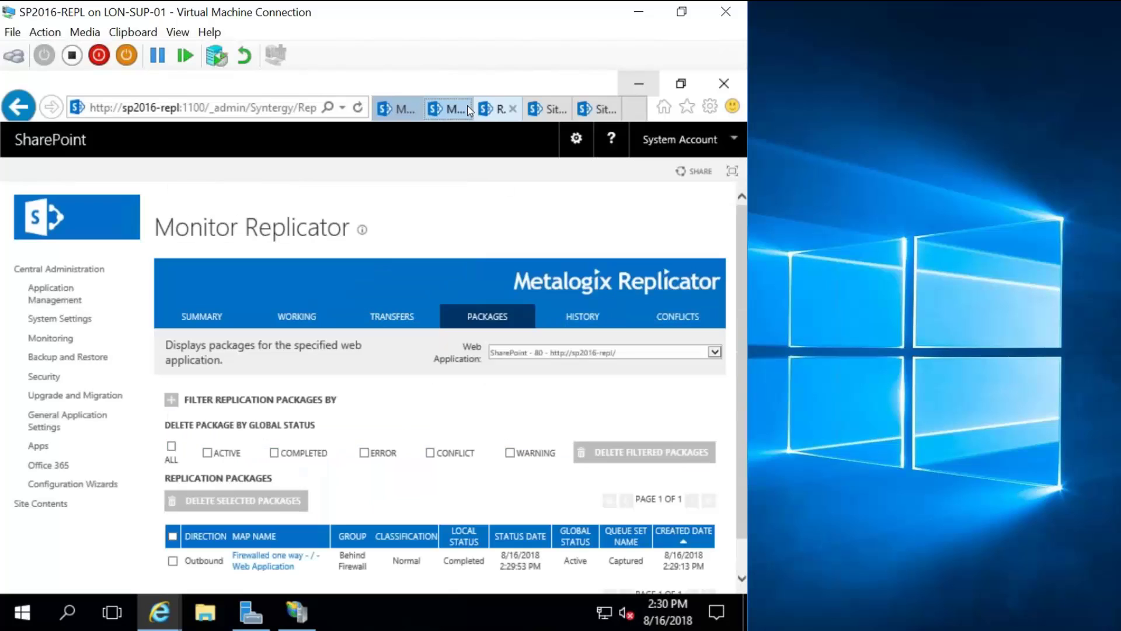
click(467, 108)
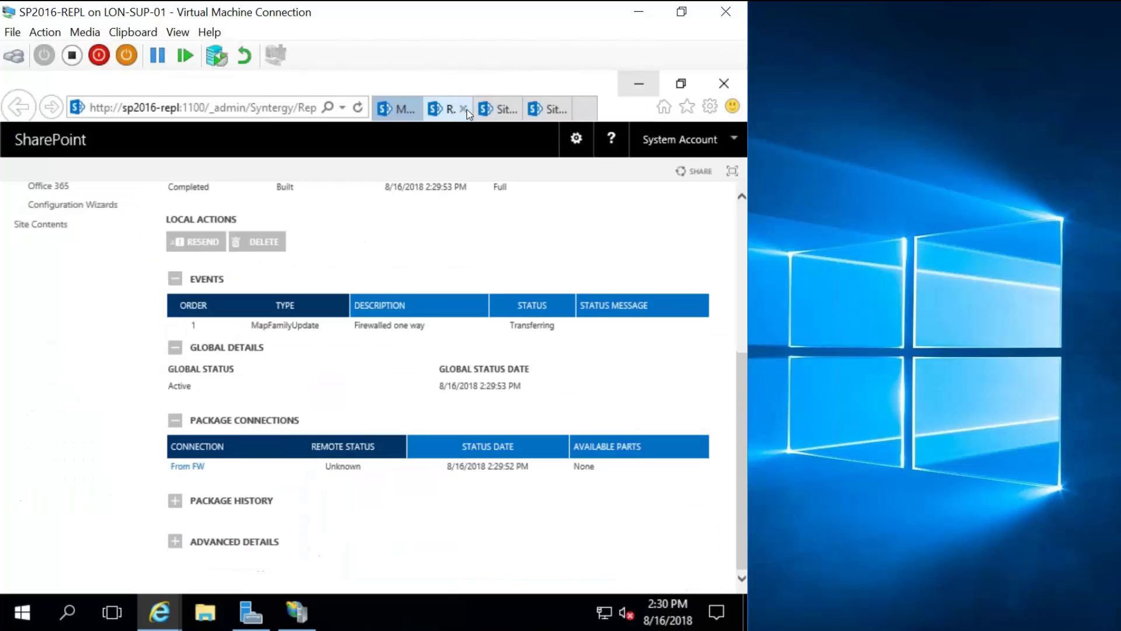
Expand Package History and Advanced Details, showing the 1.76 KB full transfer via From FW.
click(183, 500)
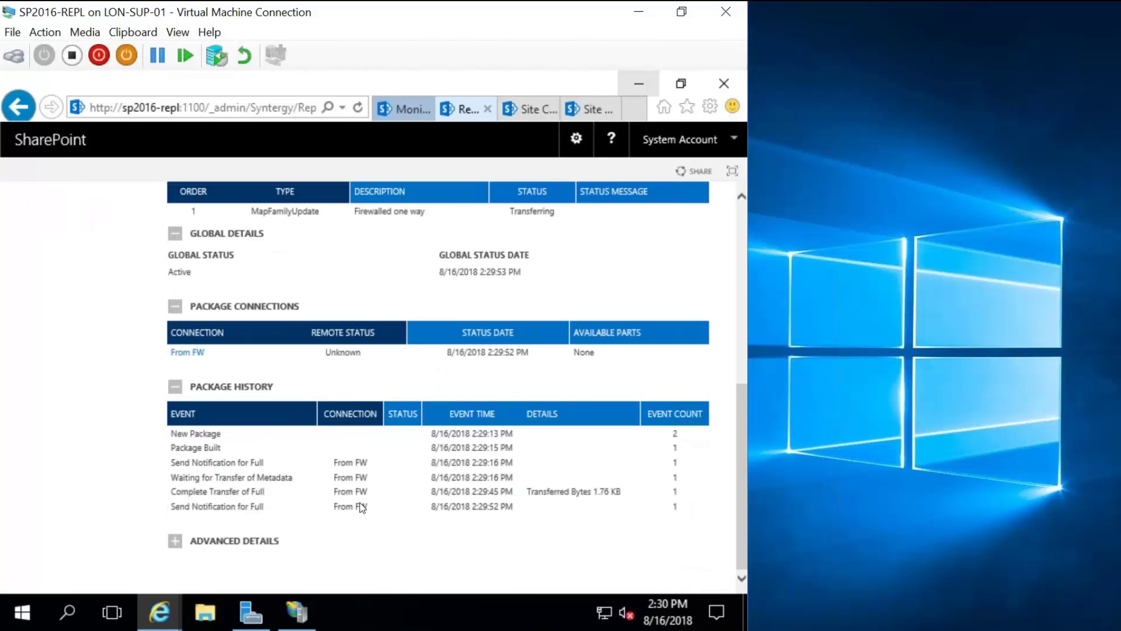
click(204, 529)
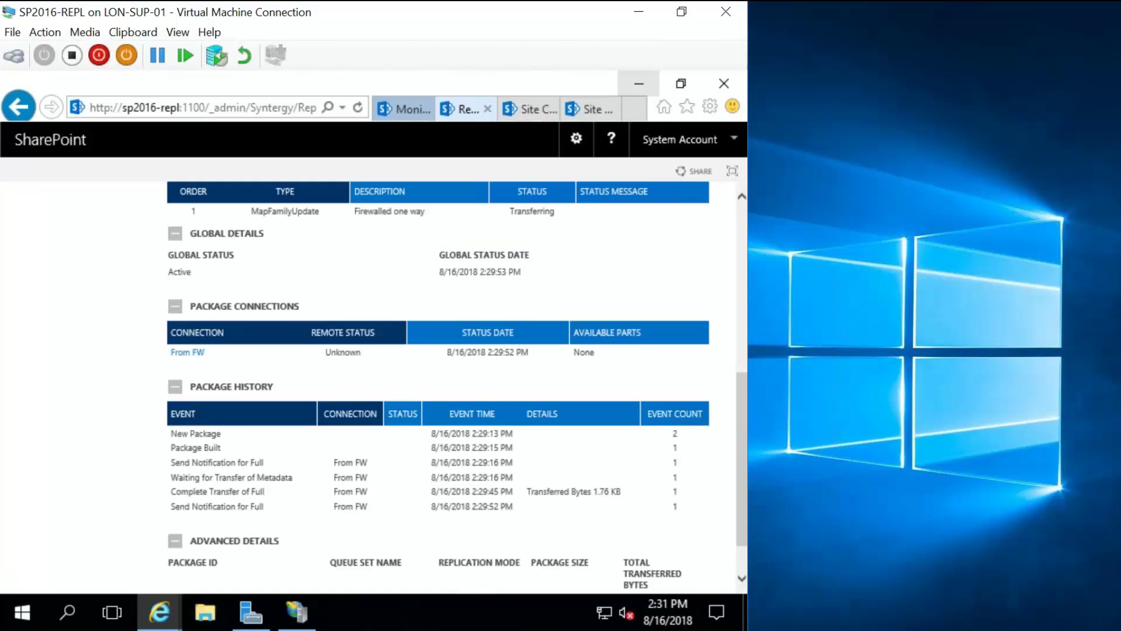
scroll(438, 386, up, 1)
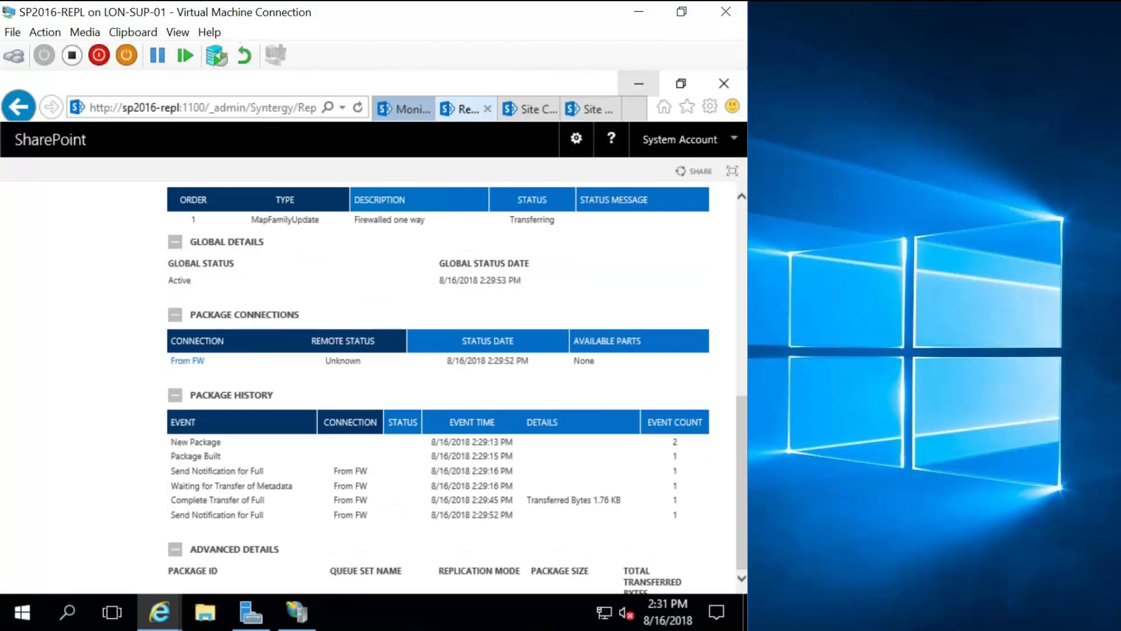
scroll(438, 385, up, 5)
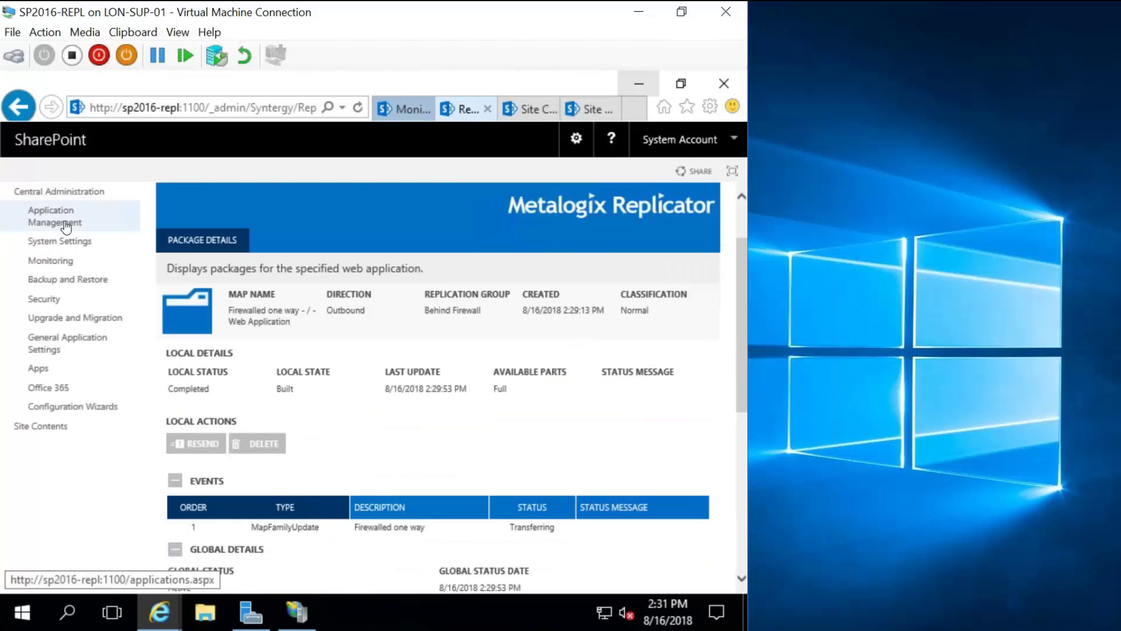
click(64, 223)
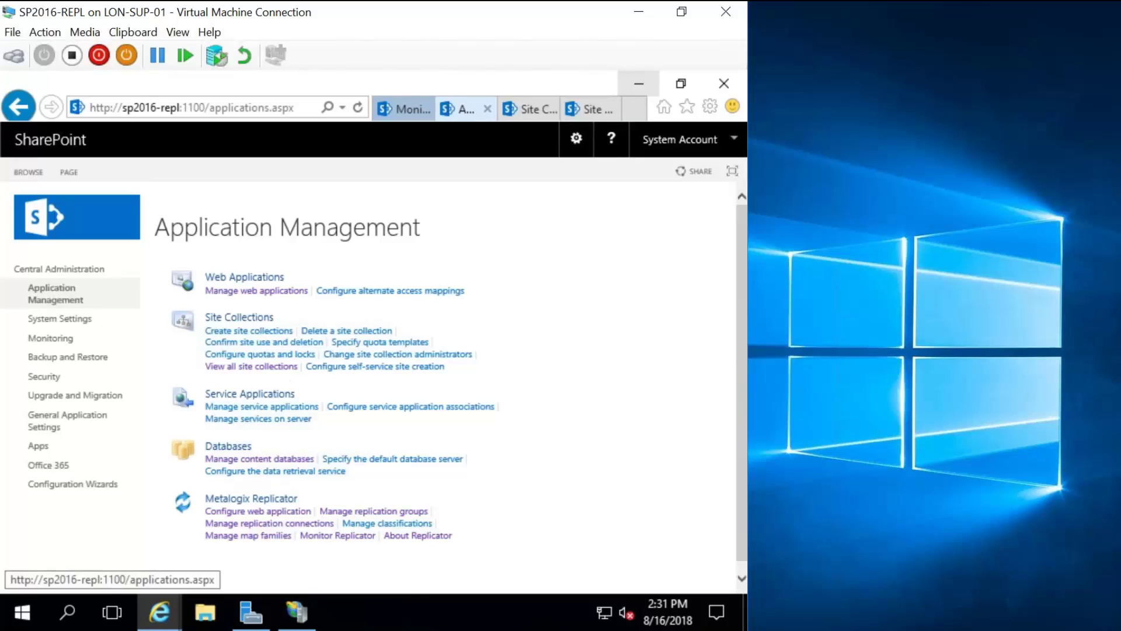
click(248, 535)
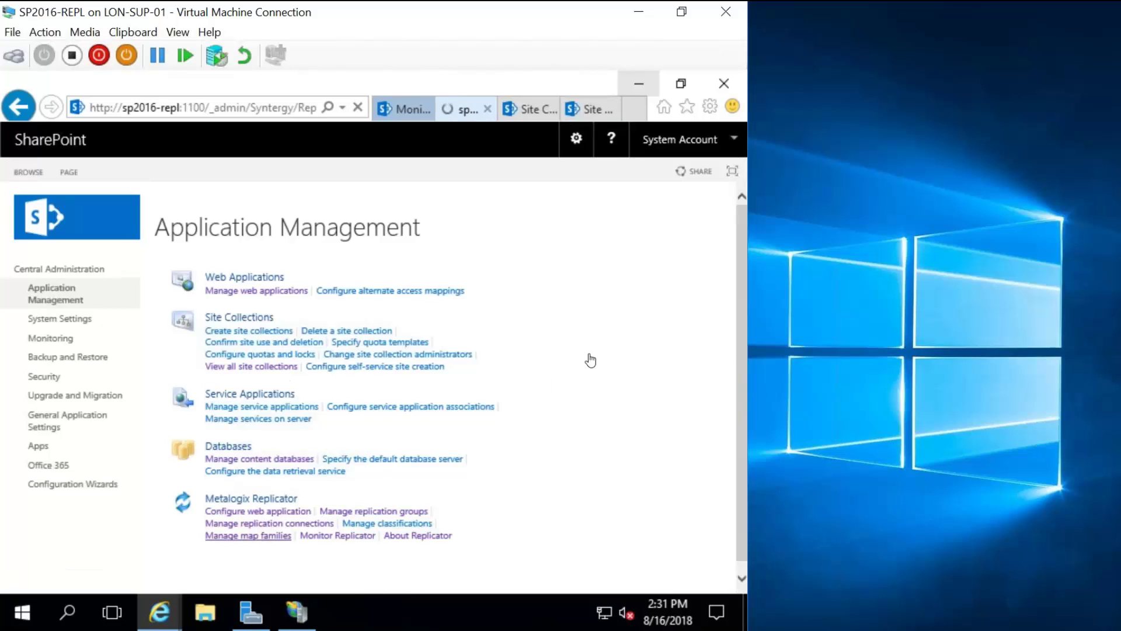
click(695, 330)
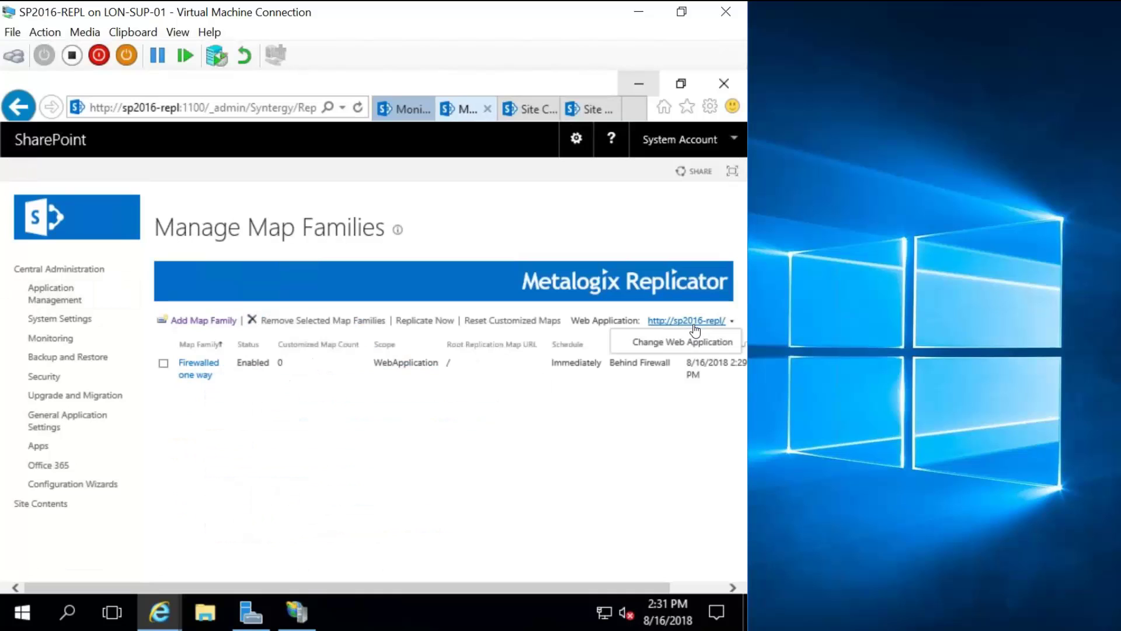
click(688, 344)
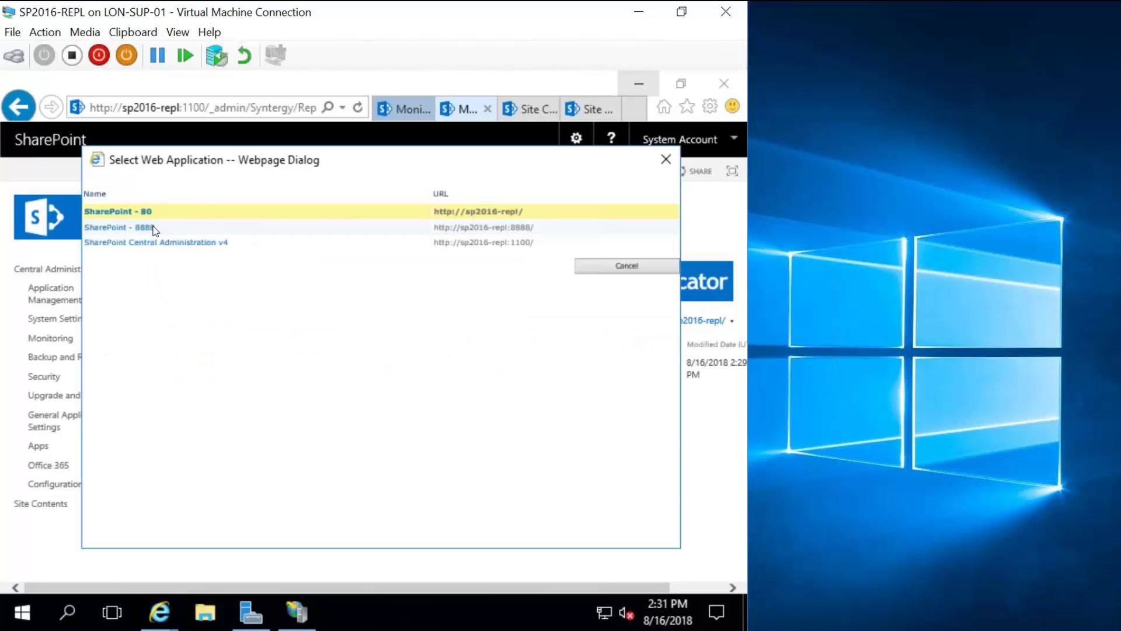
click(220, 228)
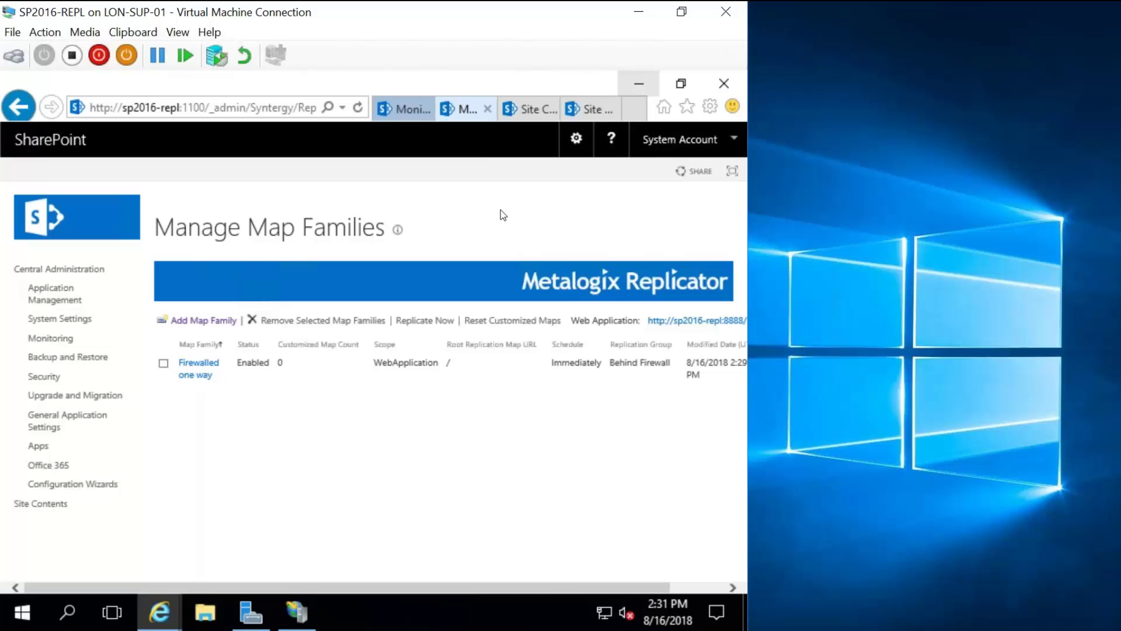
Open the replicator site's Documents library (0 items), then return to the other Site Contents tab.
click(534, 115)
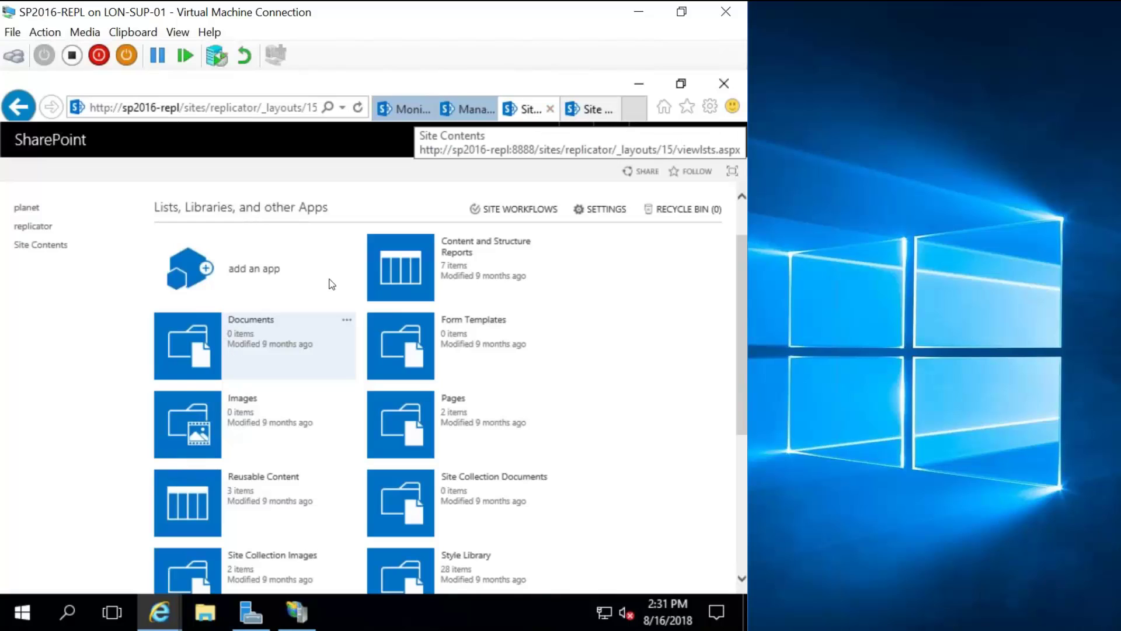
click(204, 348)
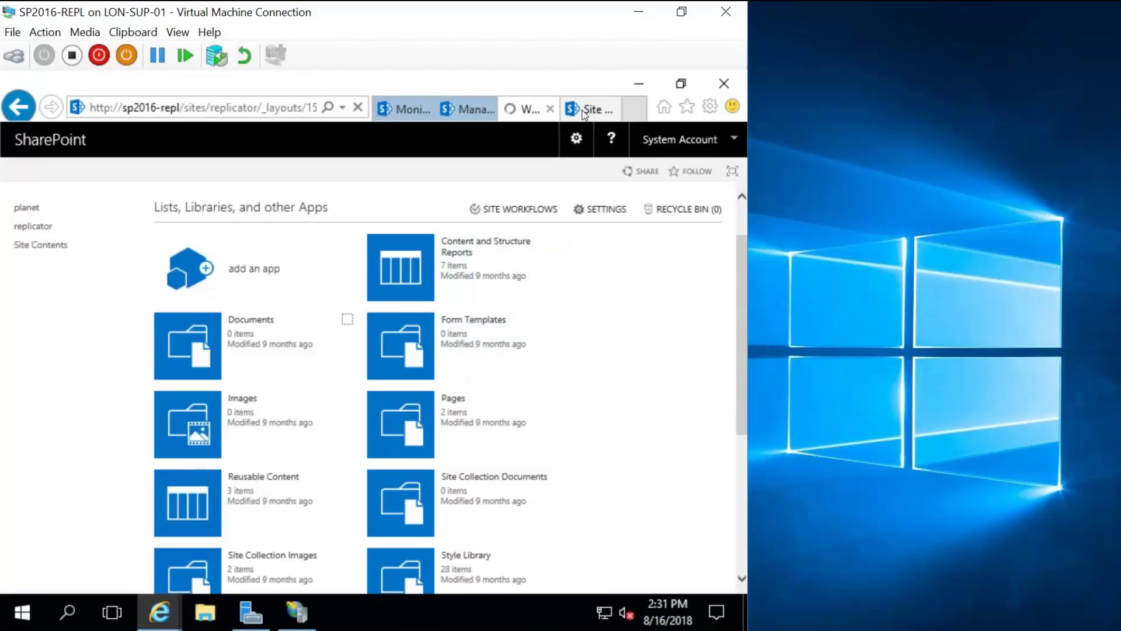
scroll(585, 114, down, 1)
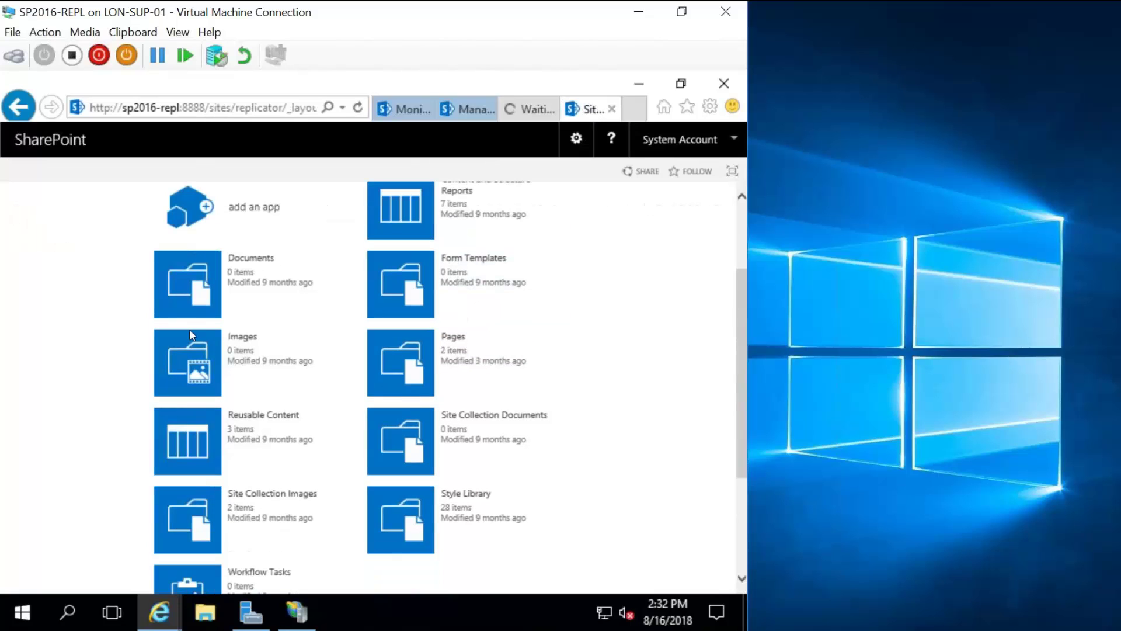
click(198, 287)
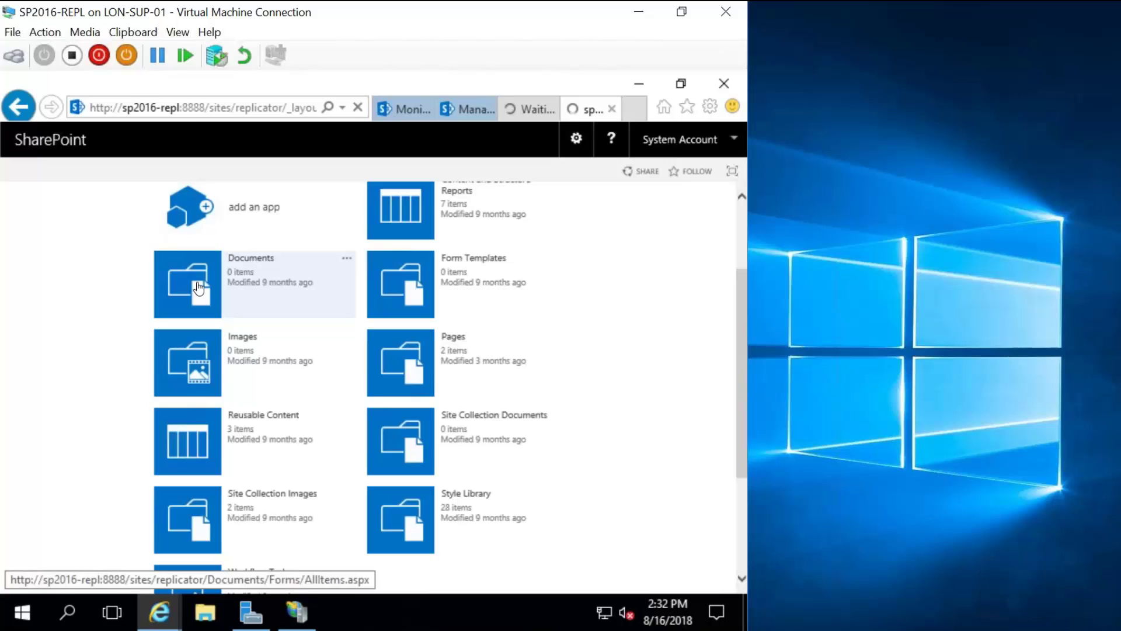
click(531, 108)
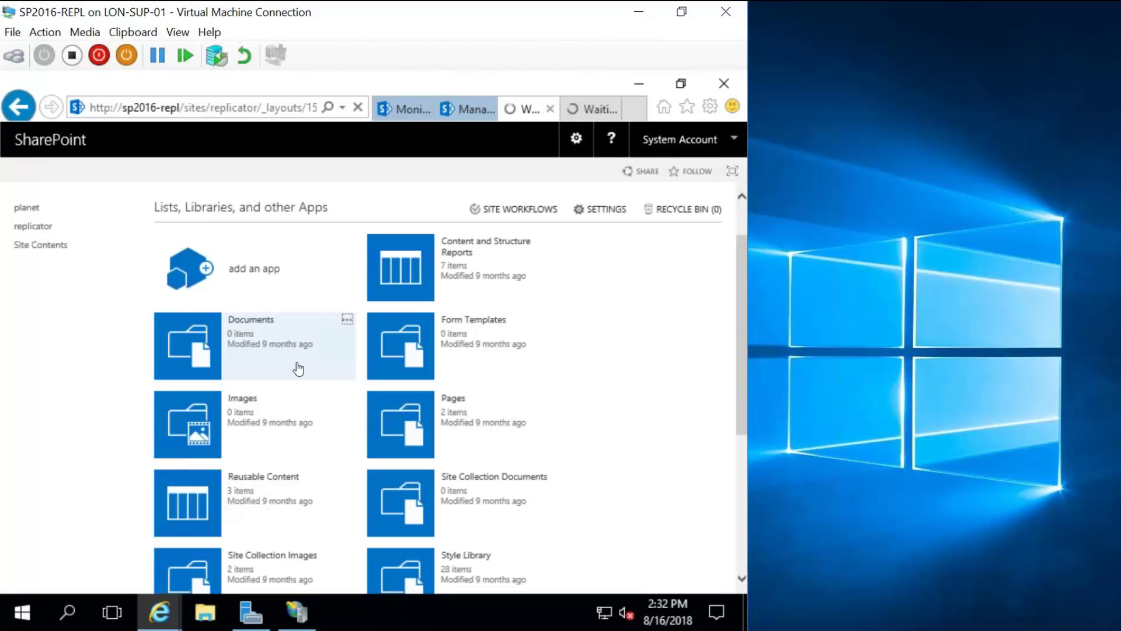
Create a new text document named TEST01.txt on the Windows desktop.
click(651, 83)
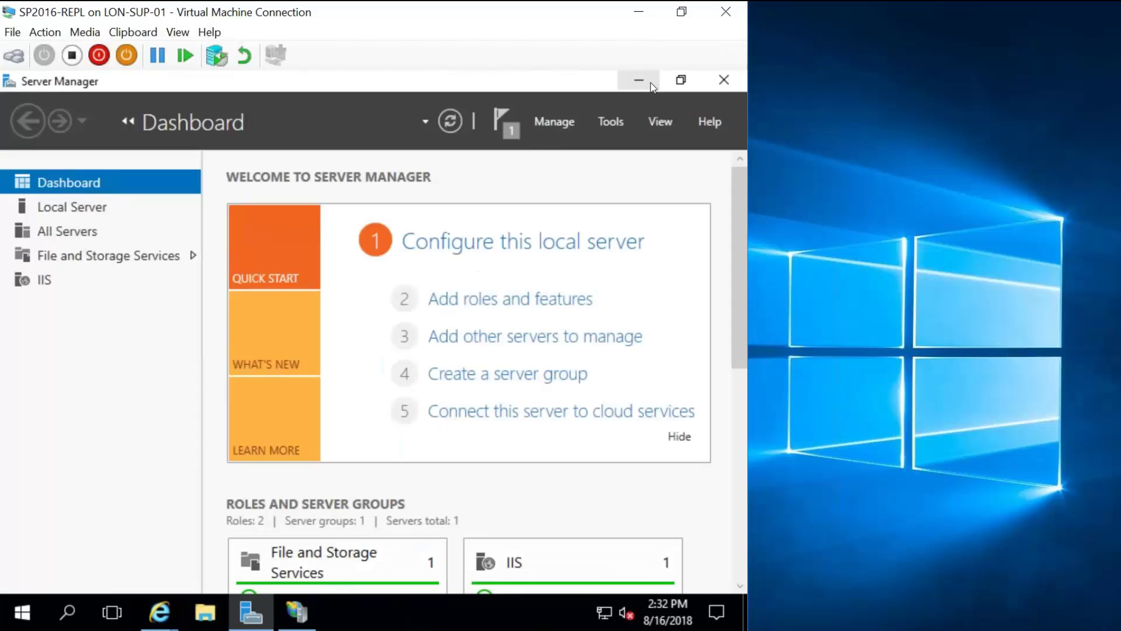
click(649, 83)
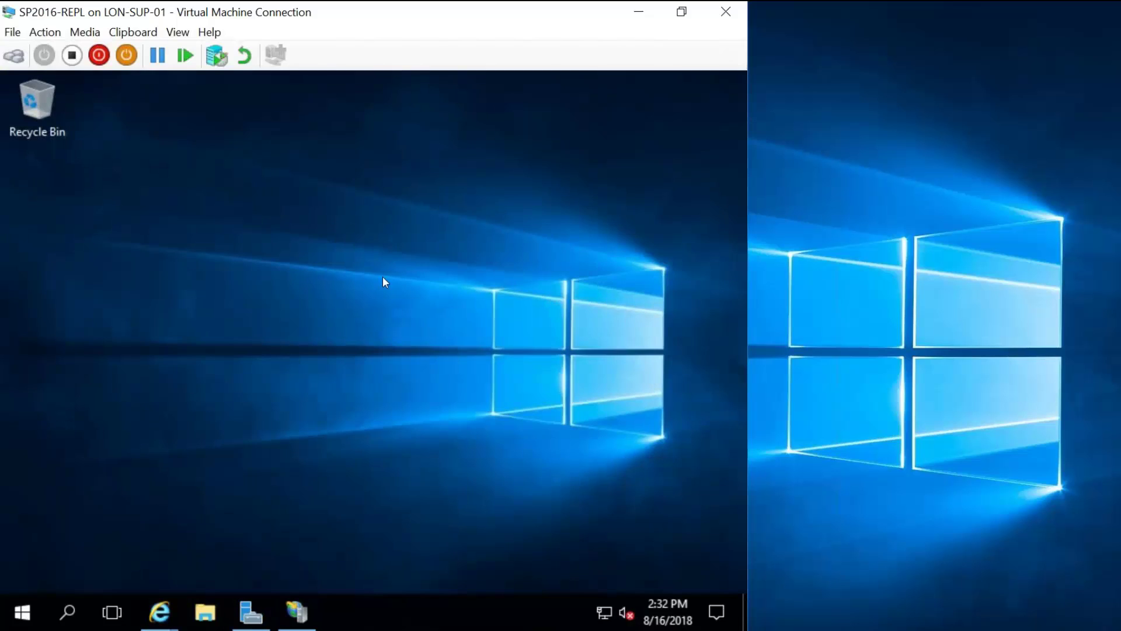
right_click(228, 309)
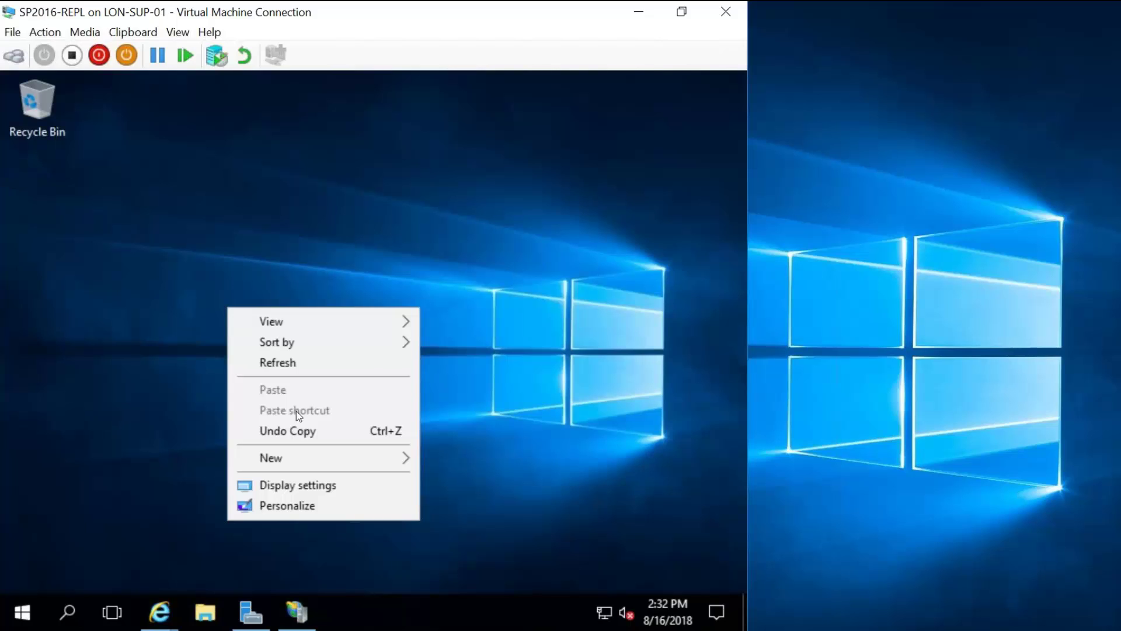
mouse_move(288, 462)
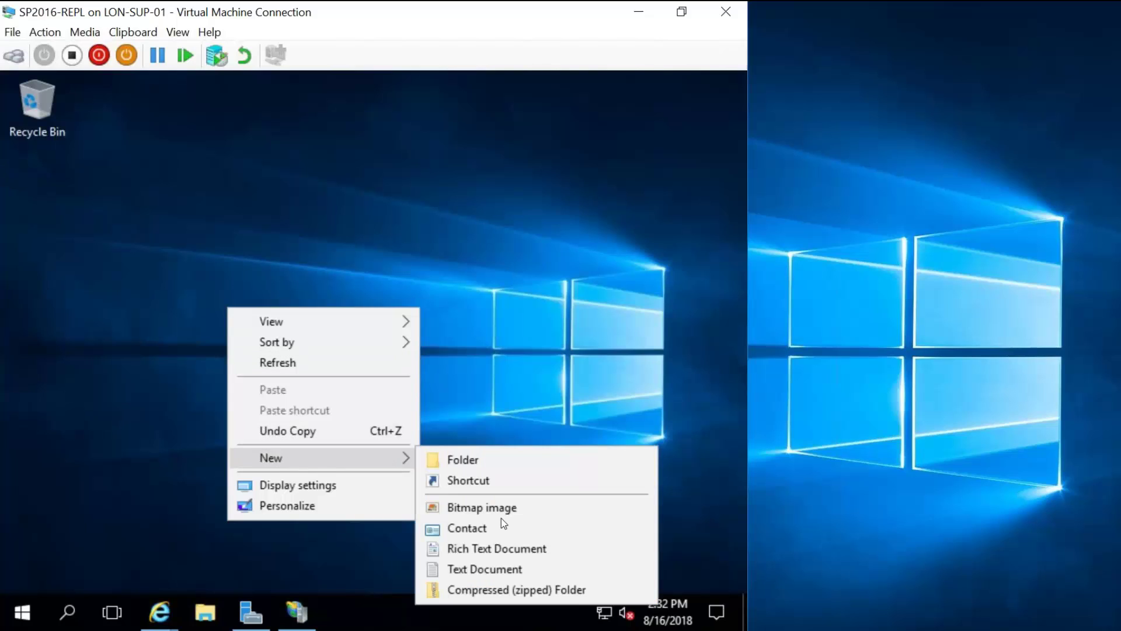
click(485, 568)
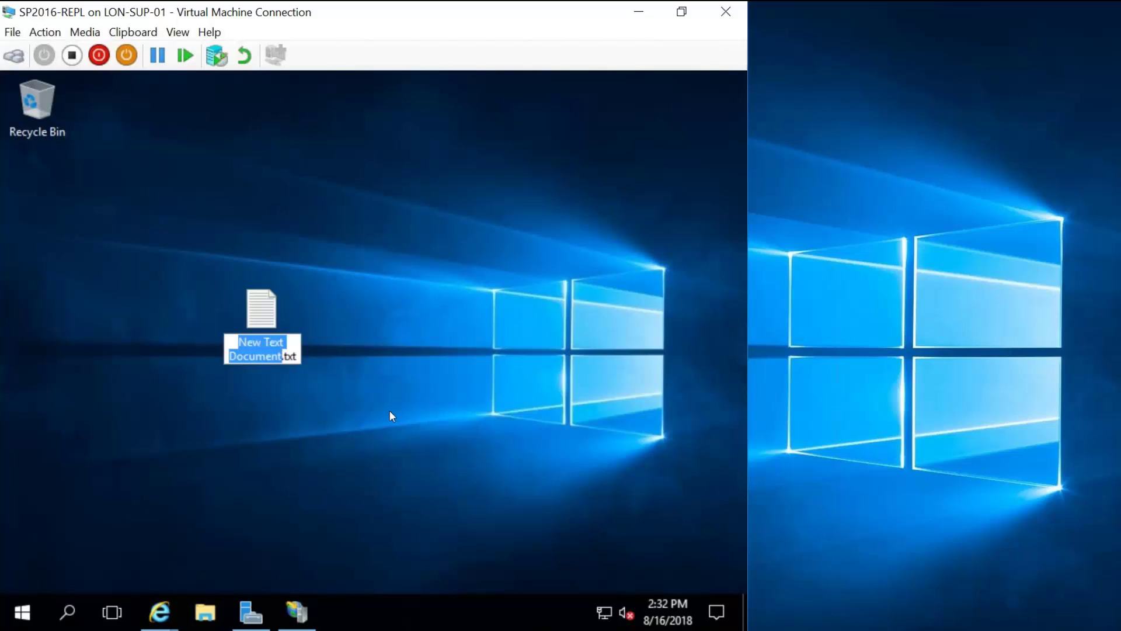
text(TEST)
text(01)
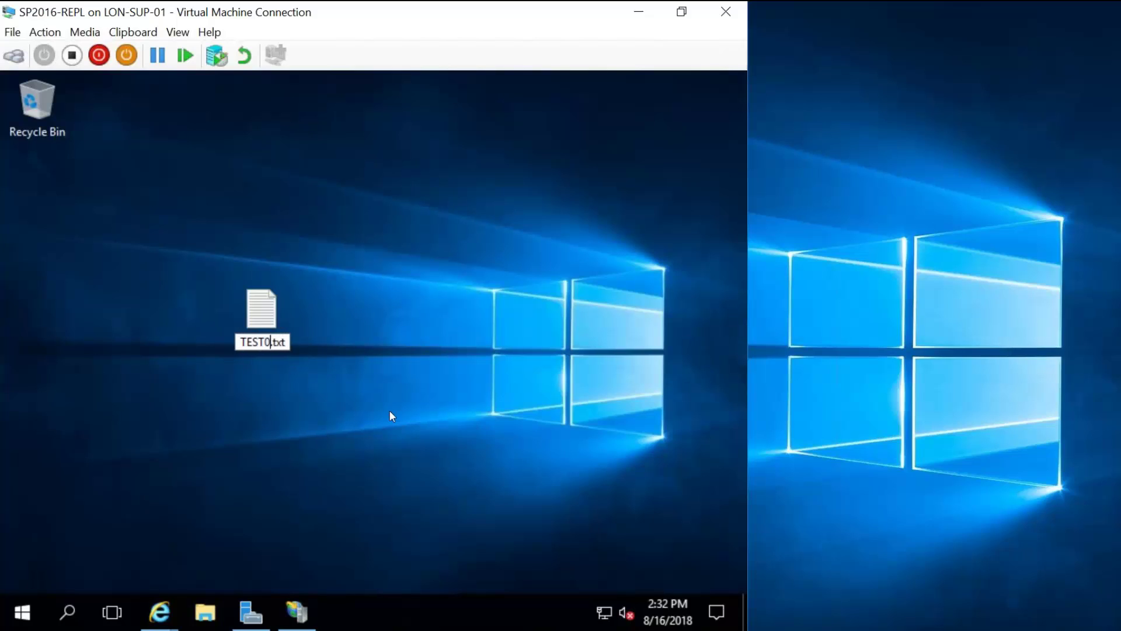
key(Return)
Type TEST01 into TEST01.txt in Notepad and save it on closing.
double_click(238, 309)
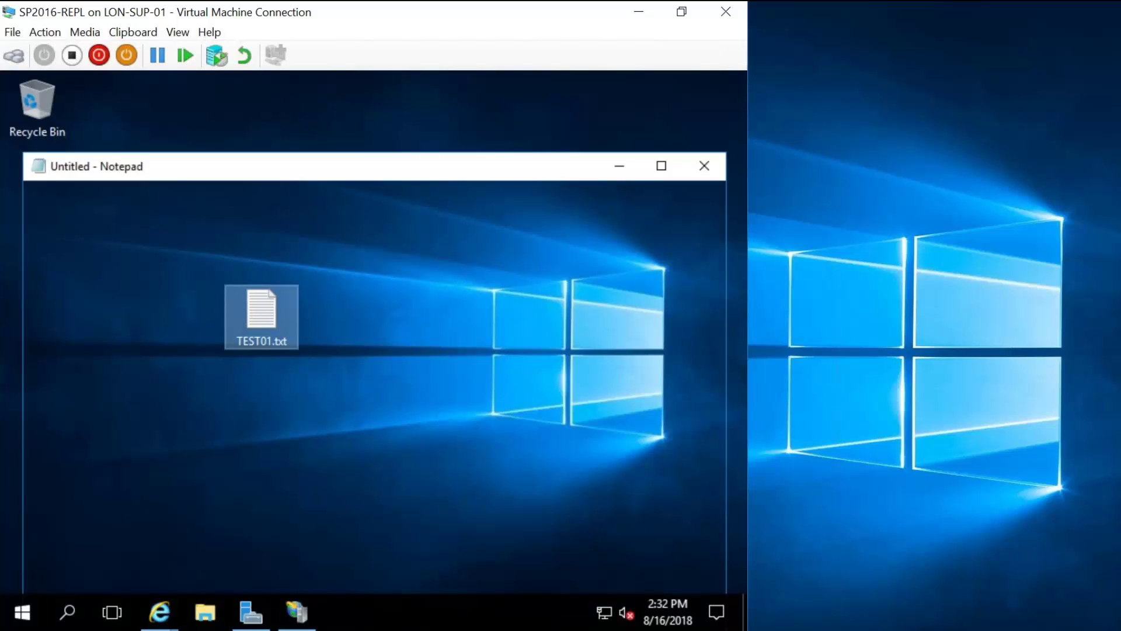
text(TEST0)
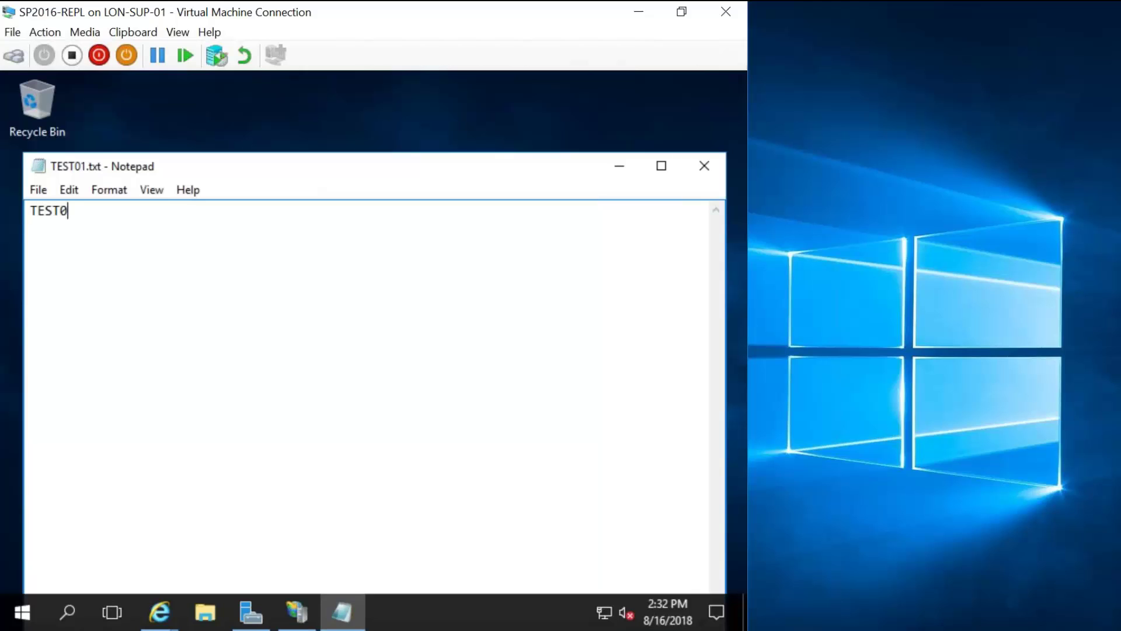
text(1)
click(705, 164)
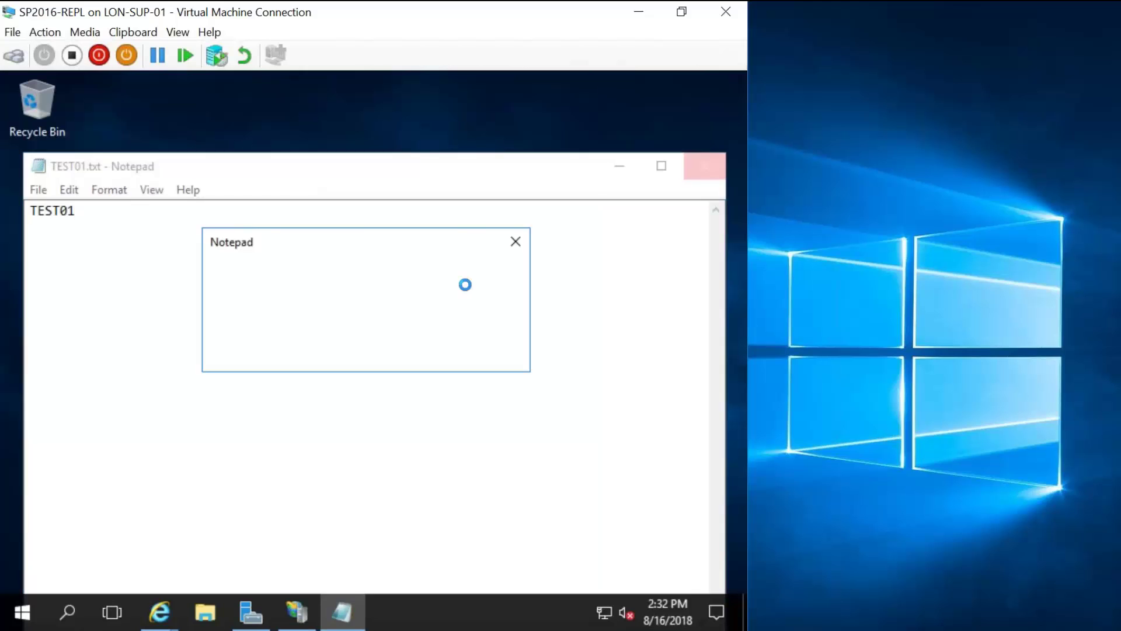
click(339, 357)
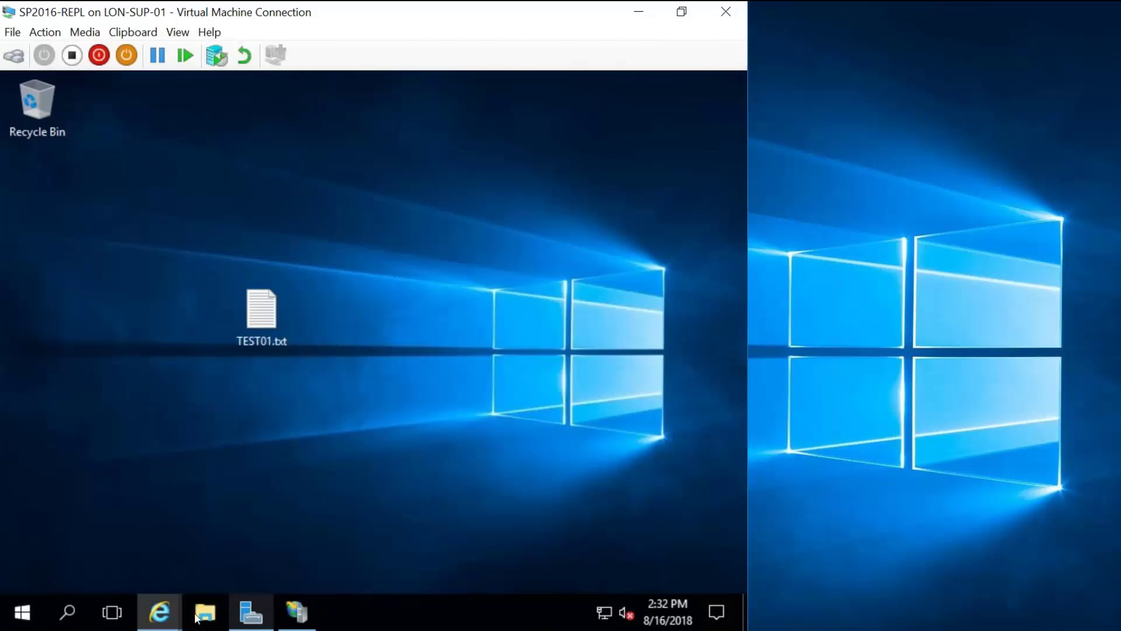
Restore the SharePoint browser window and return to the replicator Site Contents page via Manage Map Families.
mouse_move(167, 608)
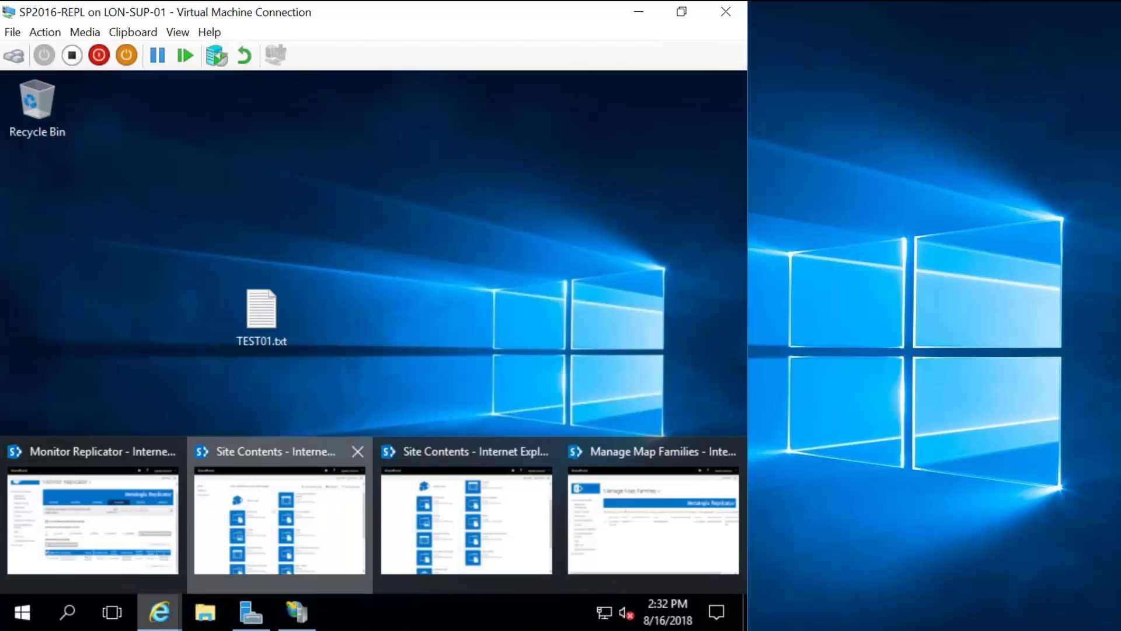
click(350, 499)
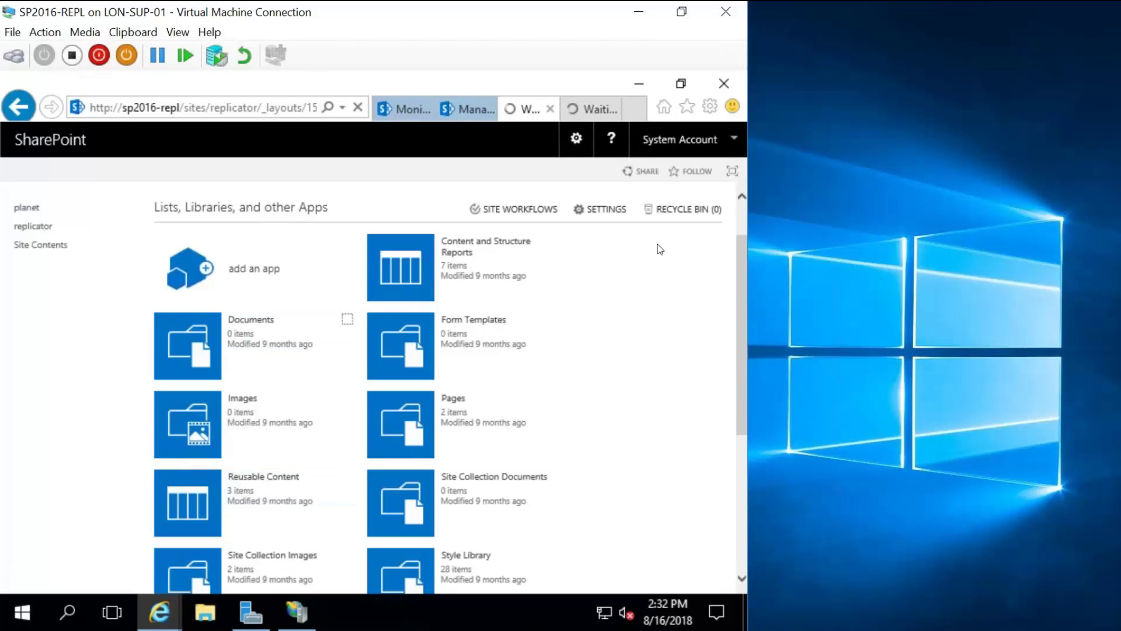
scroll(743, 335, down, 3)
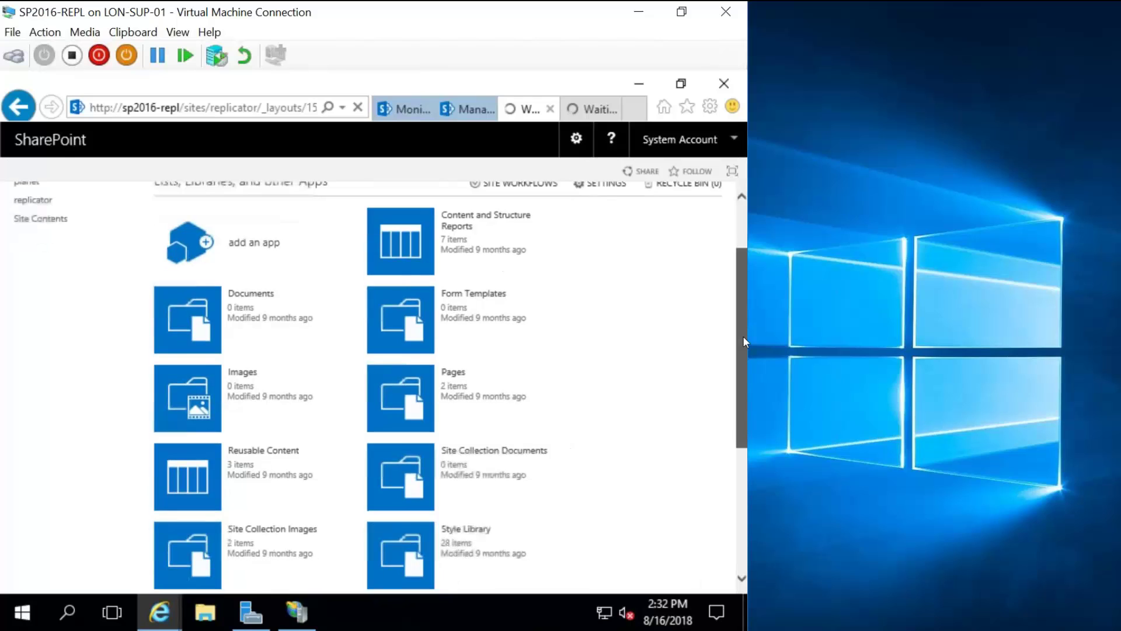
scroll(743, 305, up, 3)
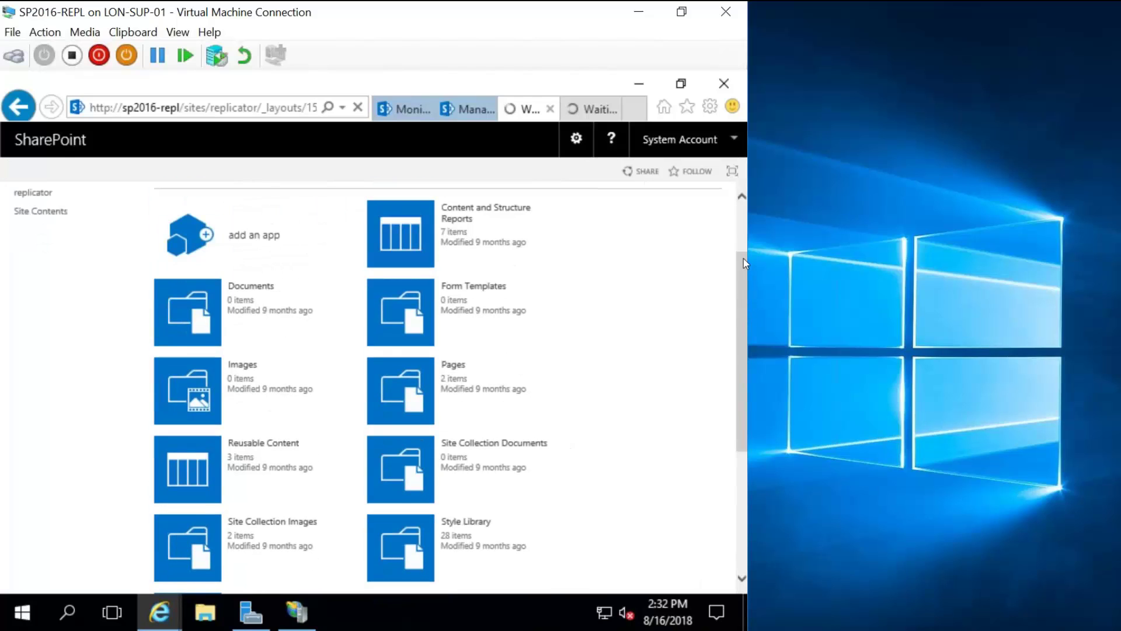
right_click(709, 270)
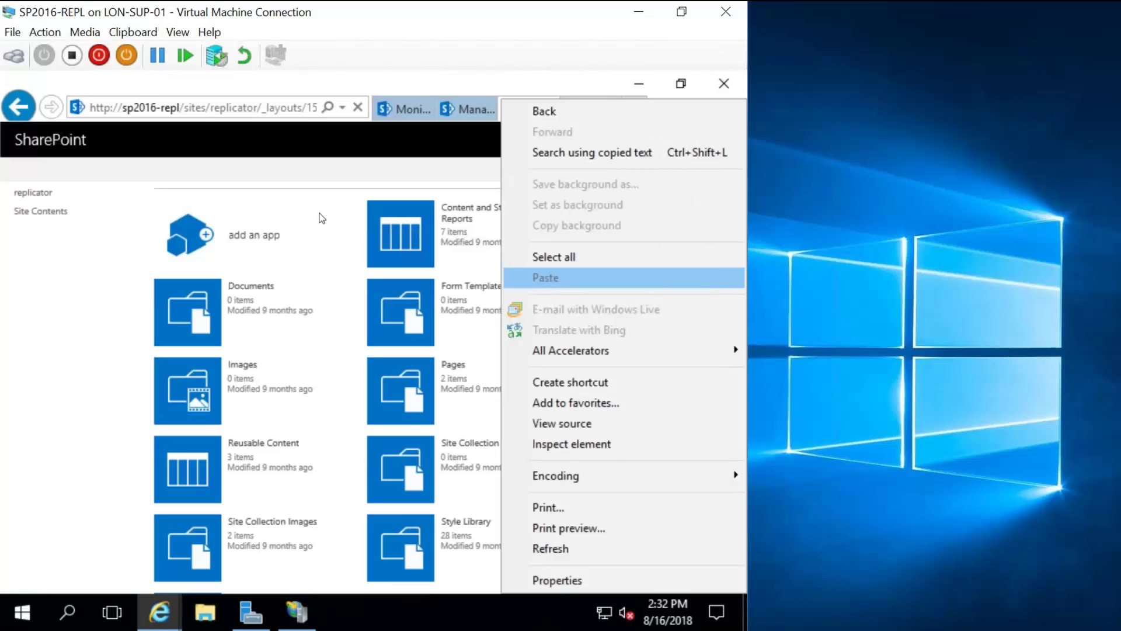
click(54, 358)
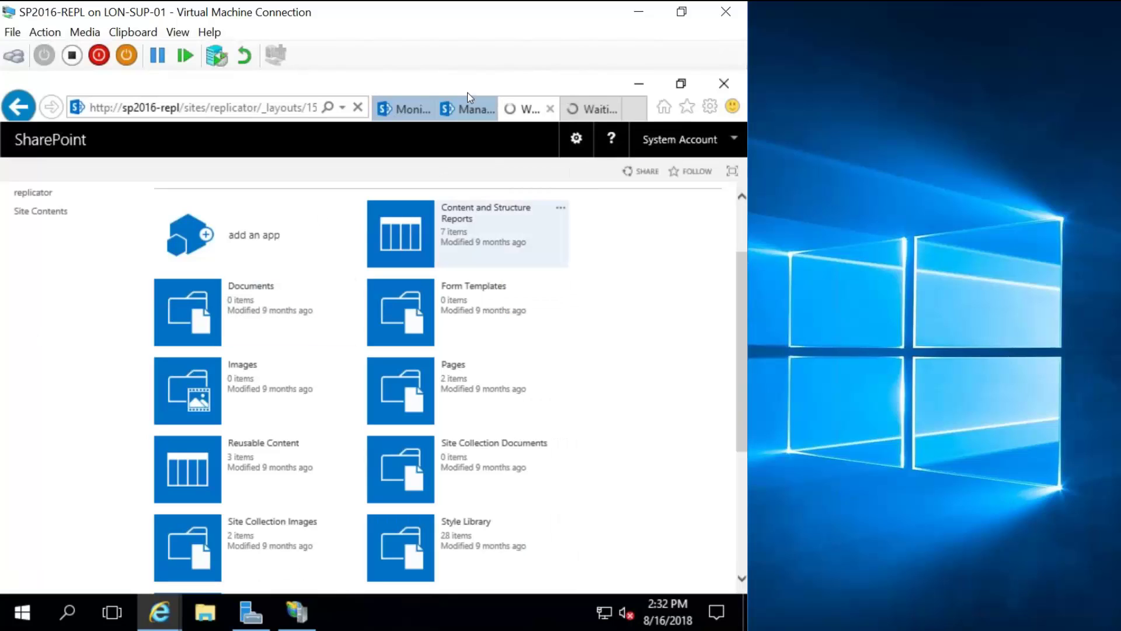
click(472, 111)
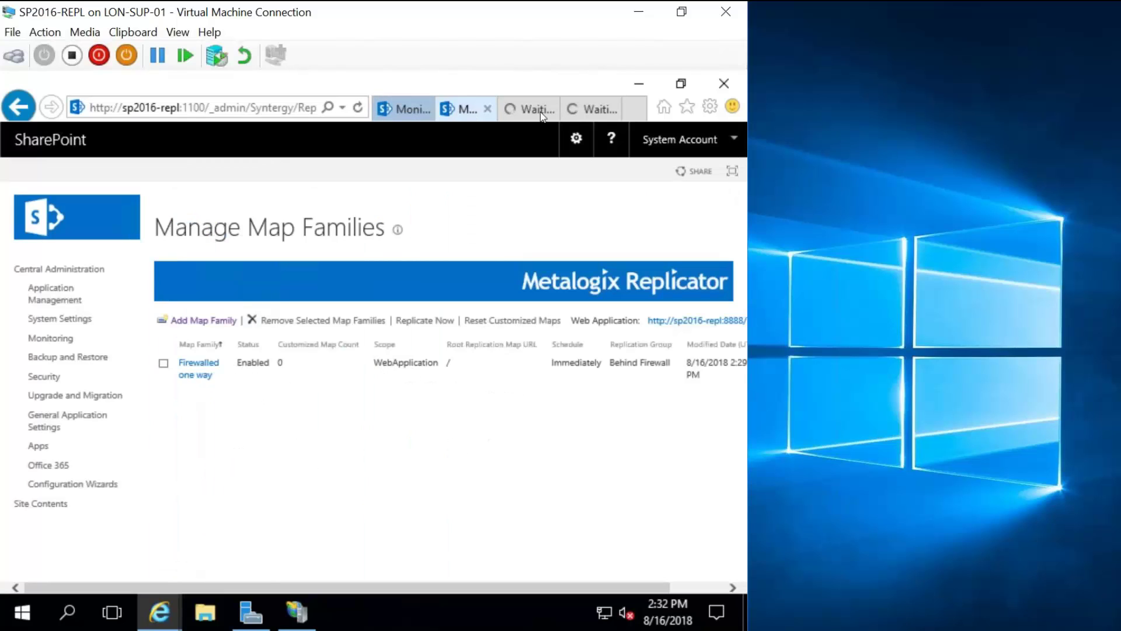
click(529, 109)
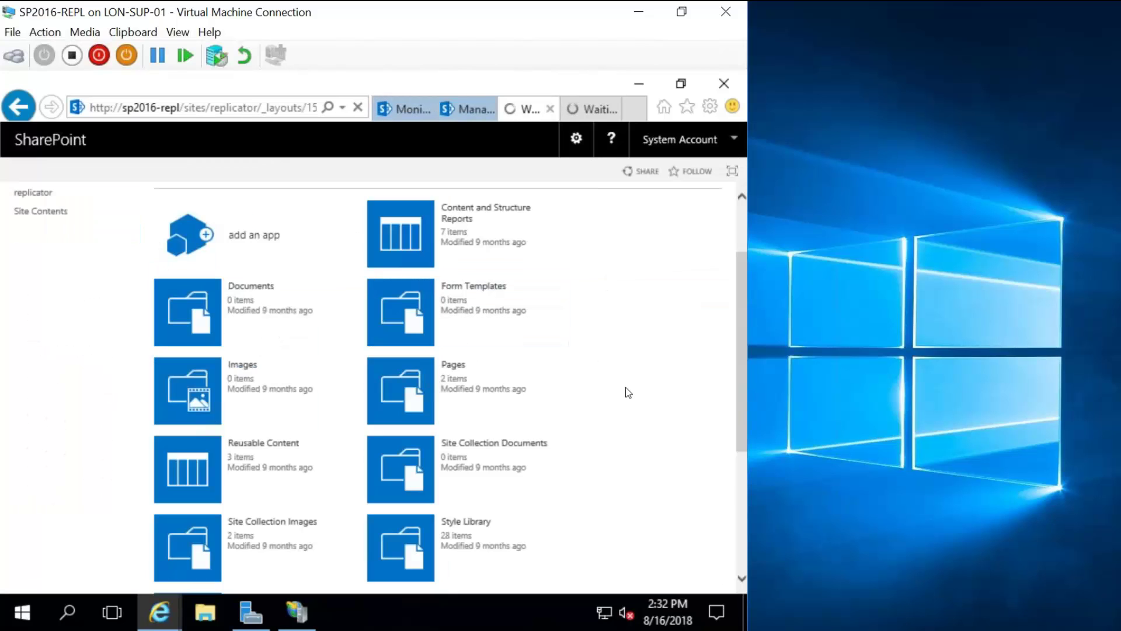
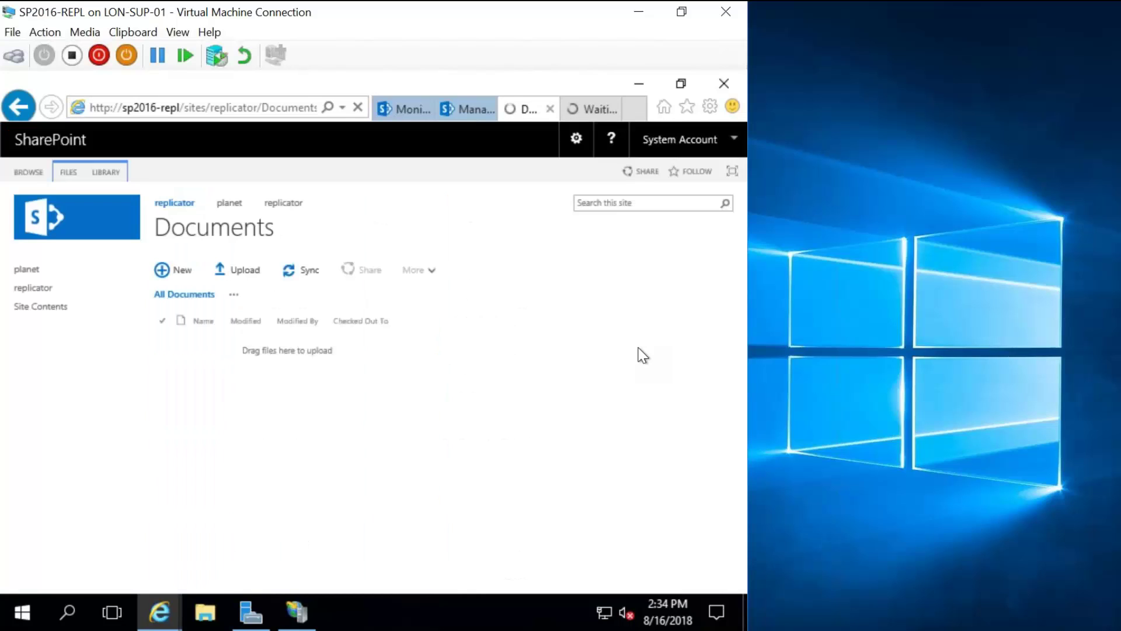
Add TEST01.txt from the Desktop as a new document in the replicator Documents library.
click(170, 271)
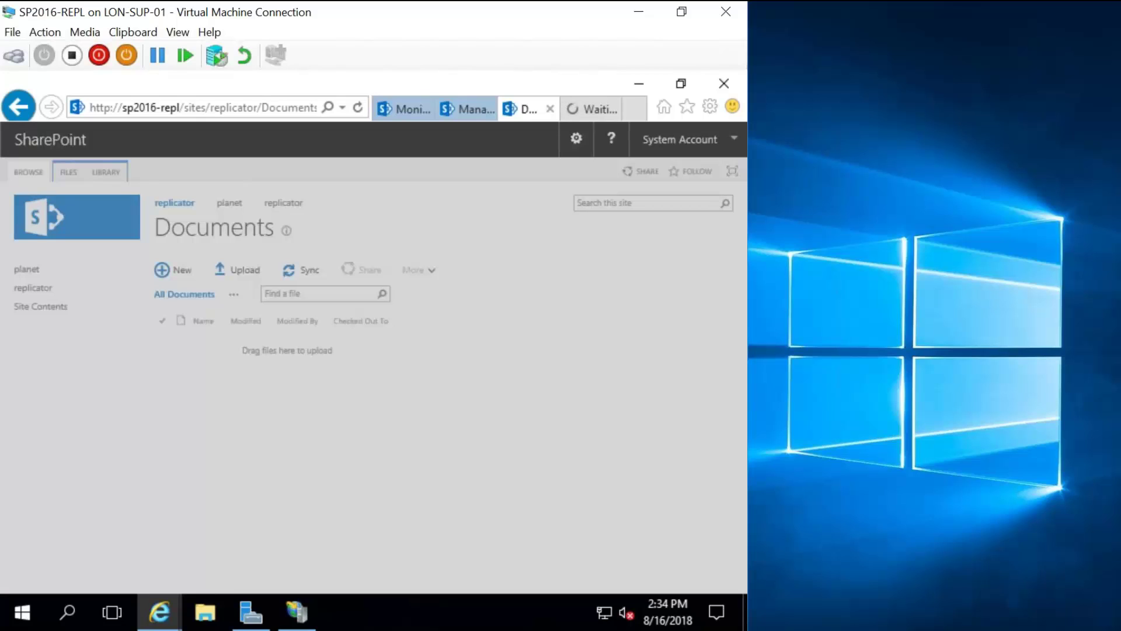
mouse_move(482, 2)
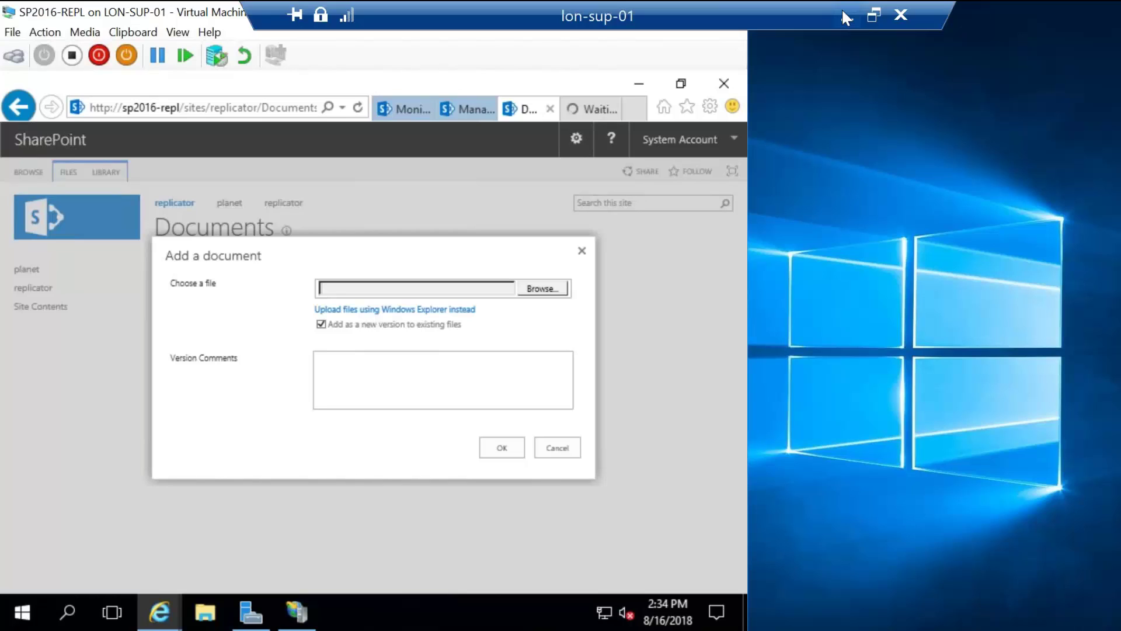
click(844, 17)
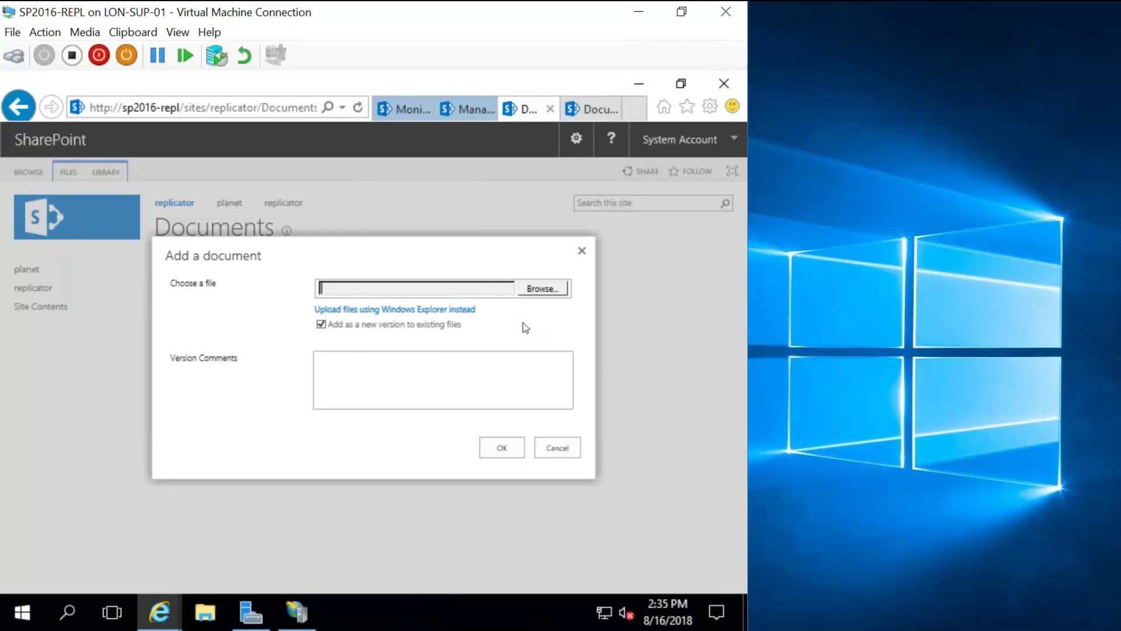
click(539, 289)
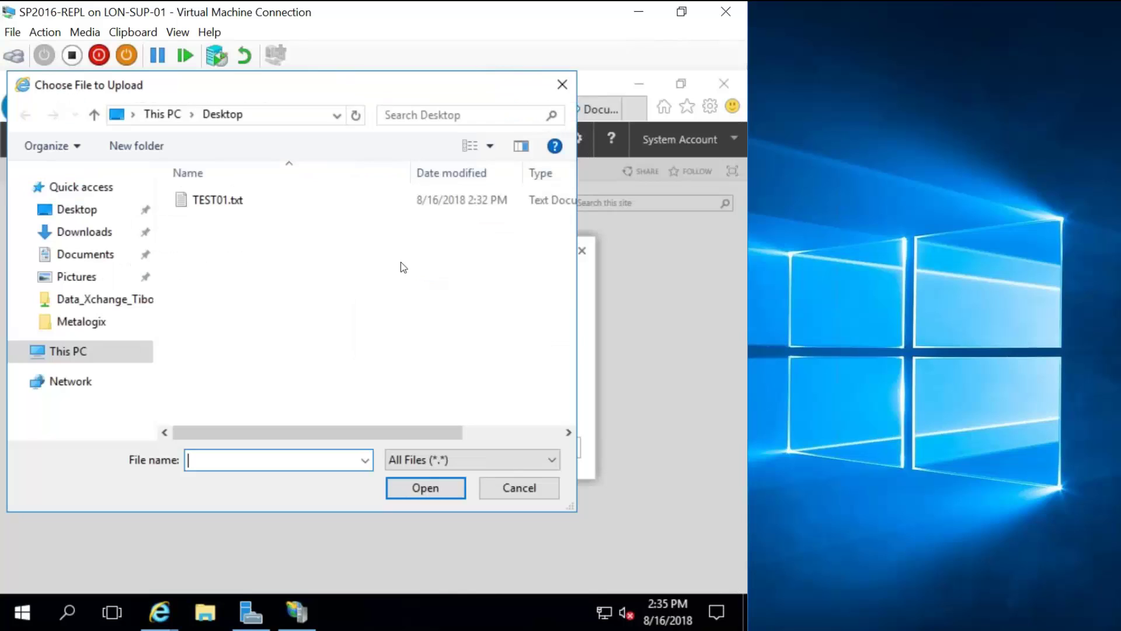
click(230, 200)
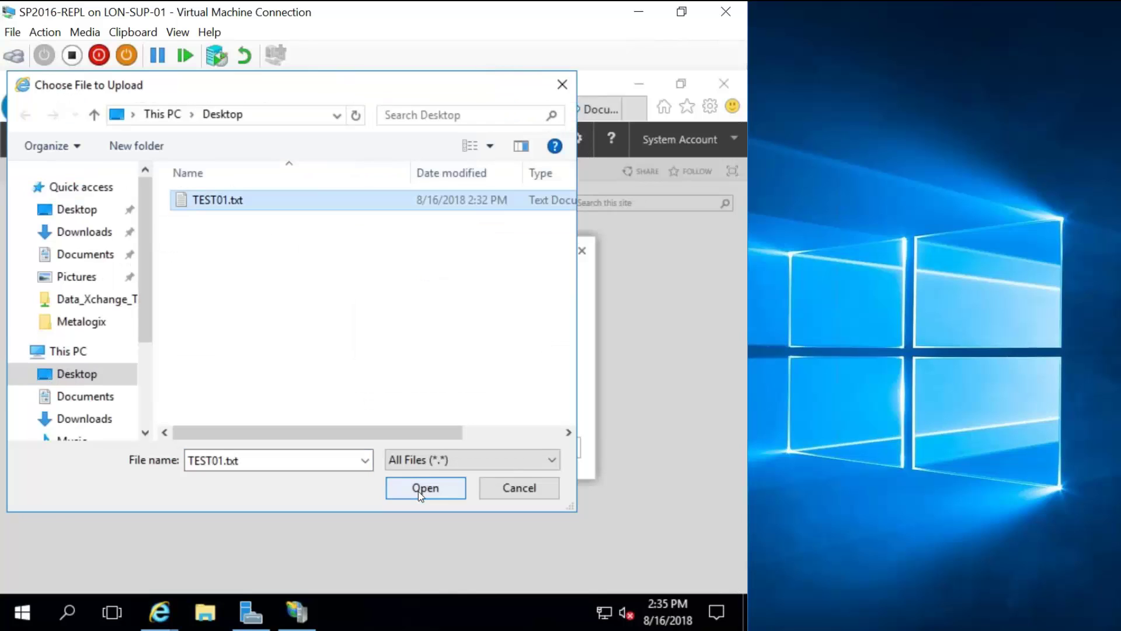
click(418, 491)
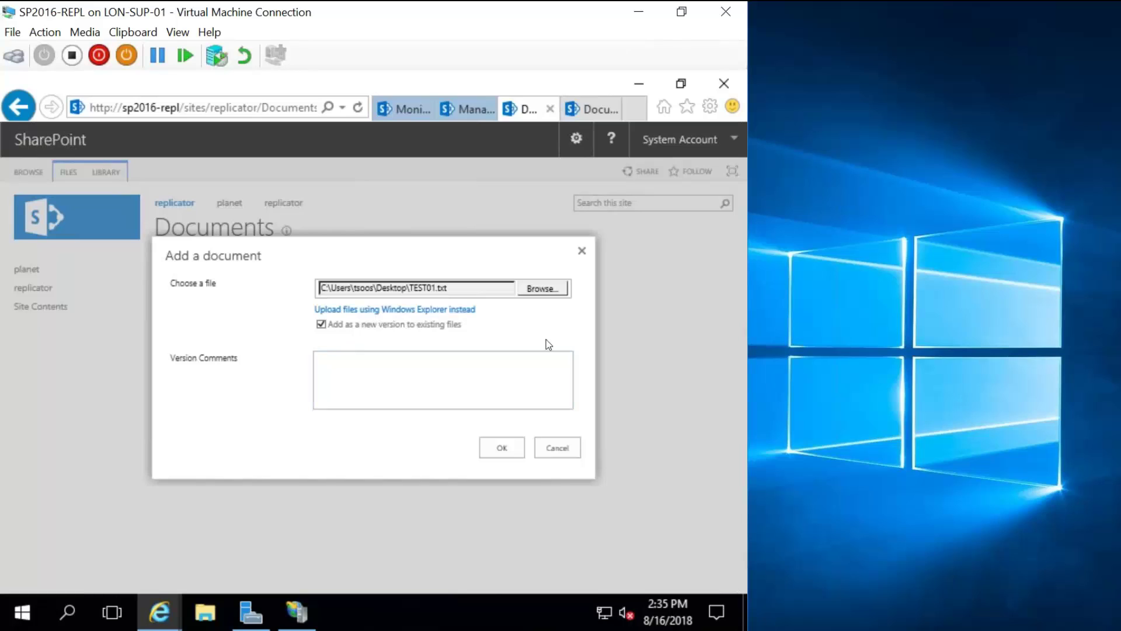
click(502, 448)
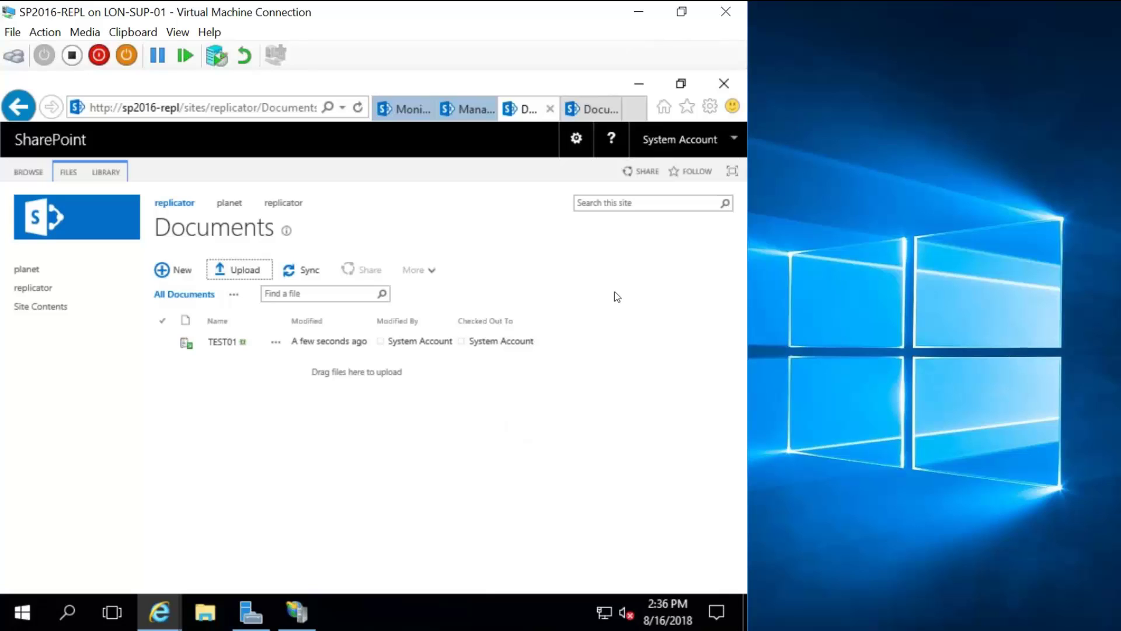
Reload the Monitor Replicator packages list several times to check for new packages.
click(595, 108)
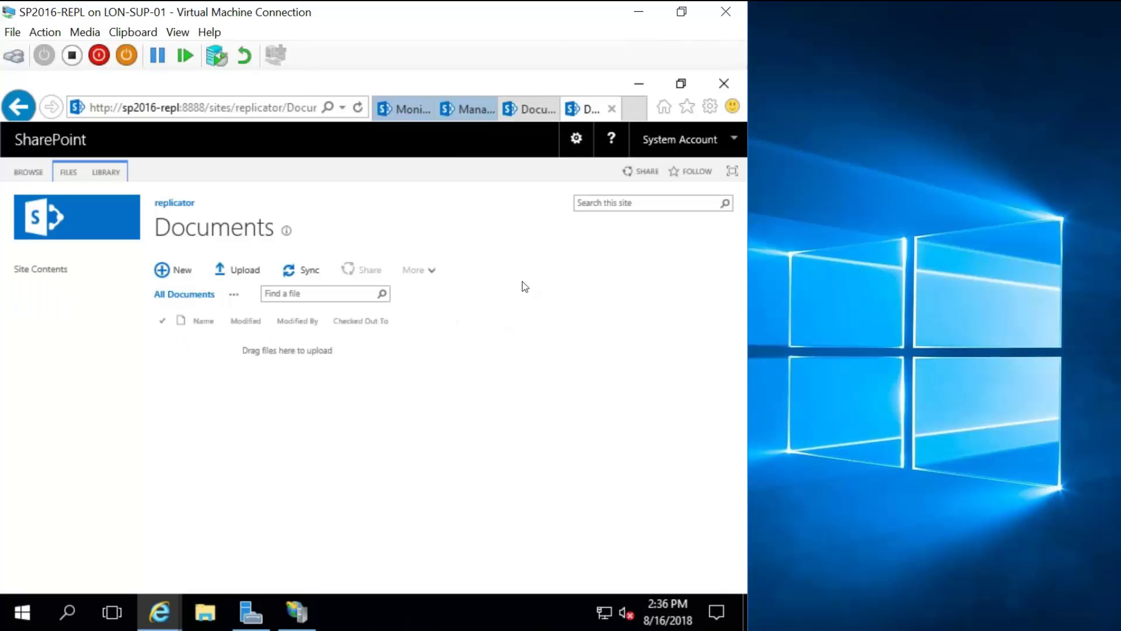
click(390, 103)
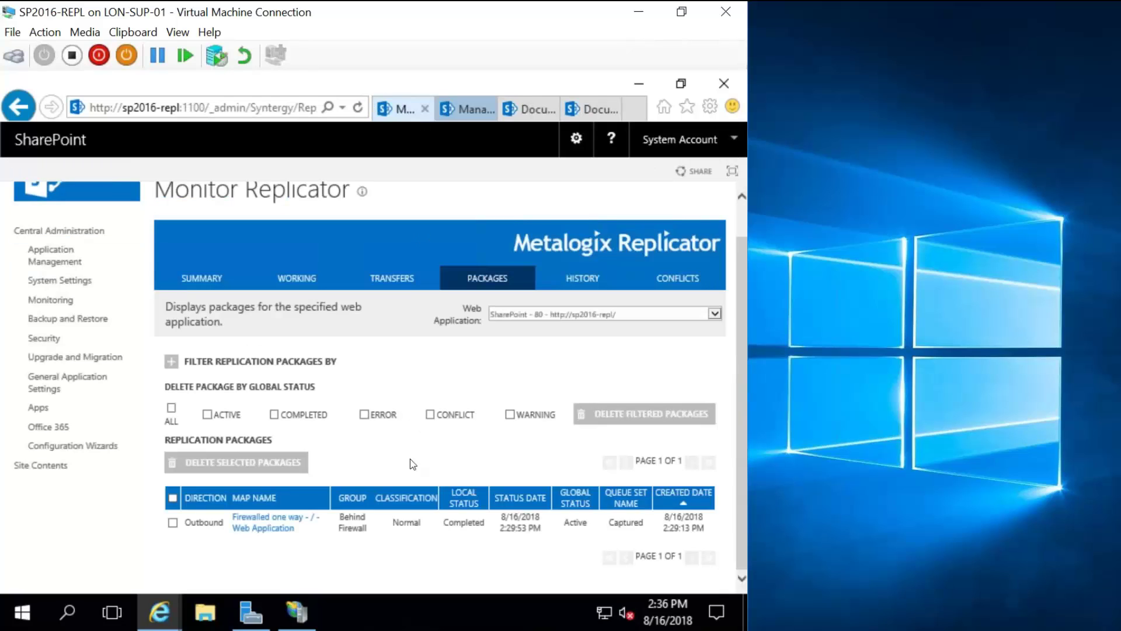
click(357, 107)
click(358, 107)
click(359, 107)
click(360, 107)
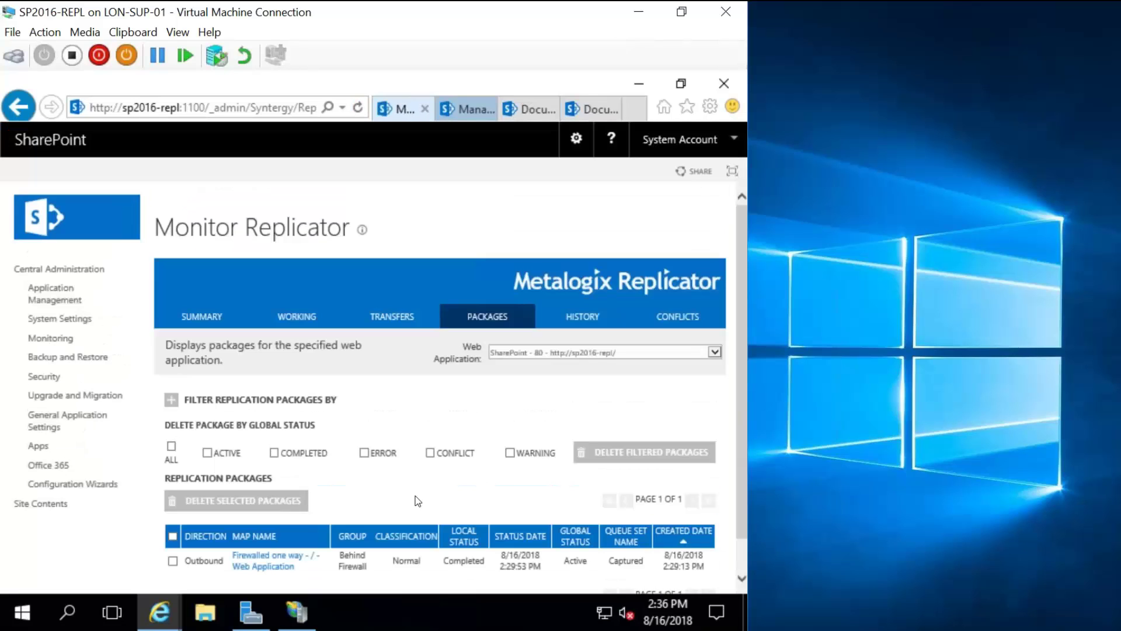
scroll(417, 501, down, 1)
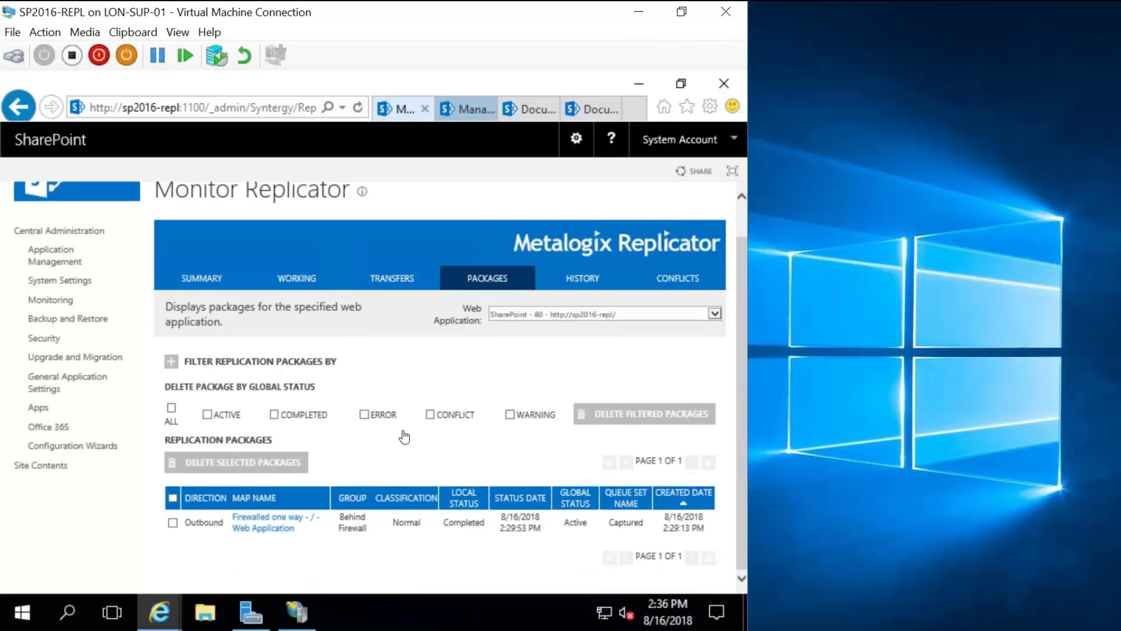
Check the destination Documents library for TEST01, then reload the Replicator packages list.
click(611, 108)
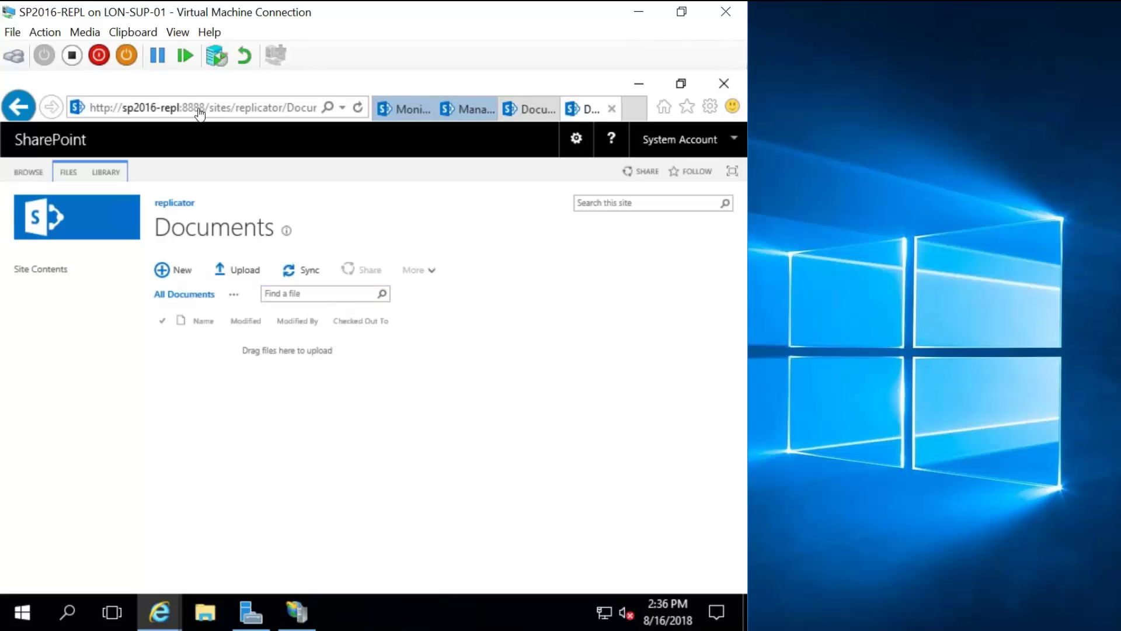
click(358, 107)
click(530, 103)
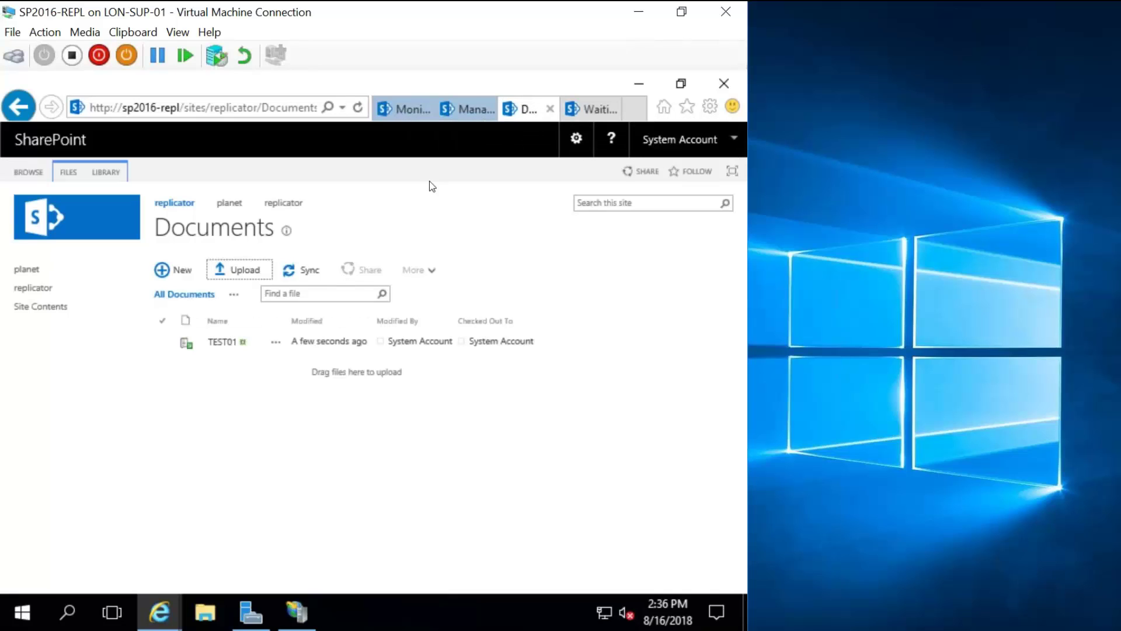
click(411, 104)
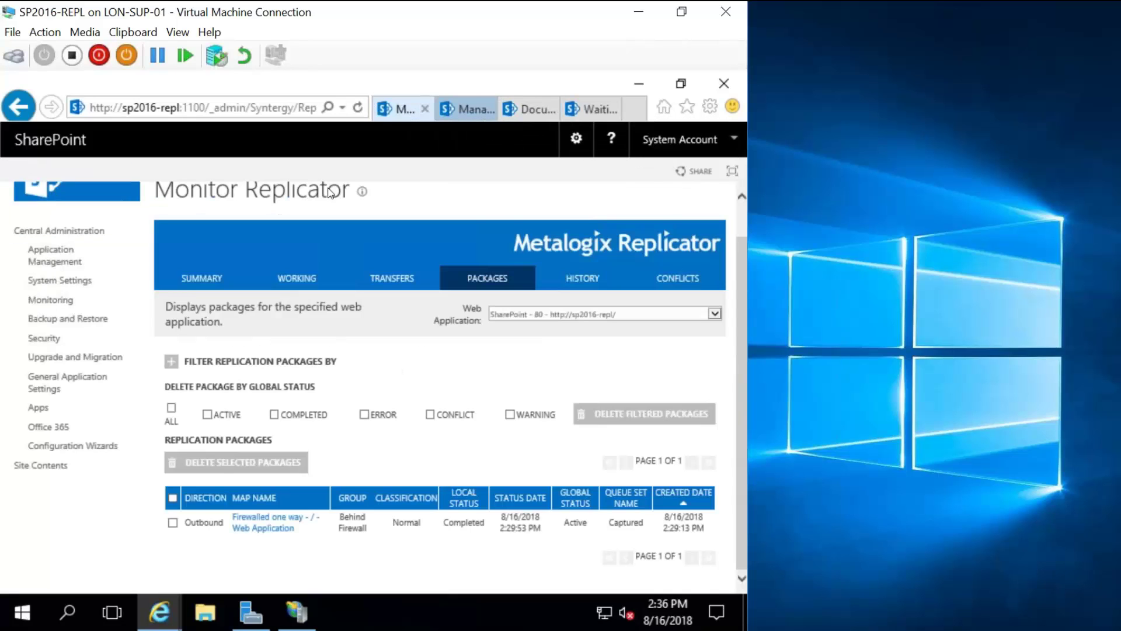
click(358, 118)
Check Transfers, then return to Packages showing one completed outbound Firewalled one-way package.
click(472, 111)
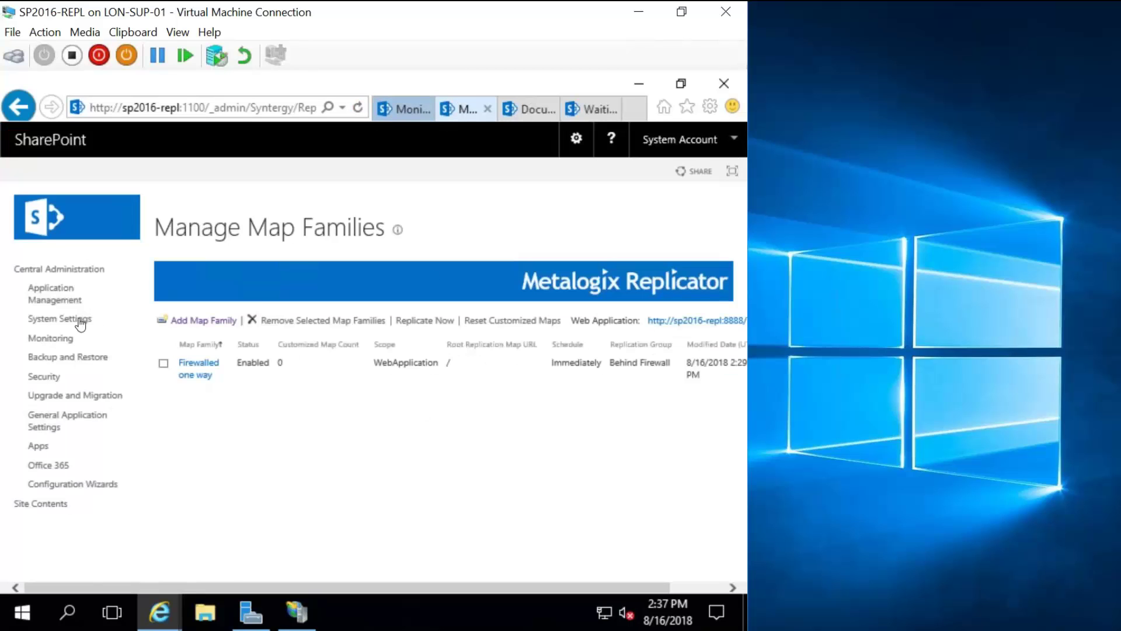
click(401, 108)
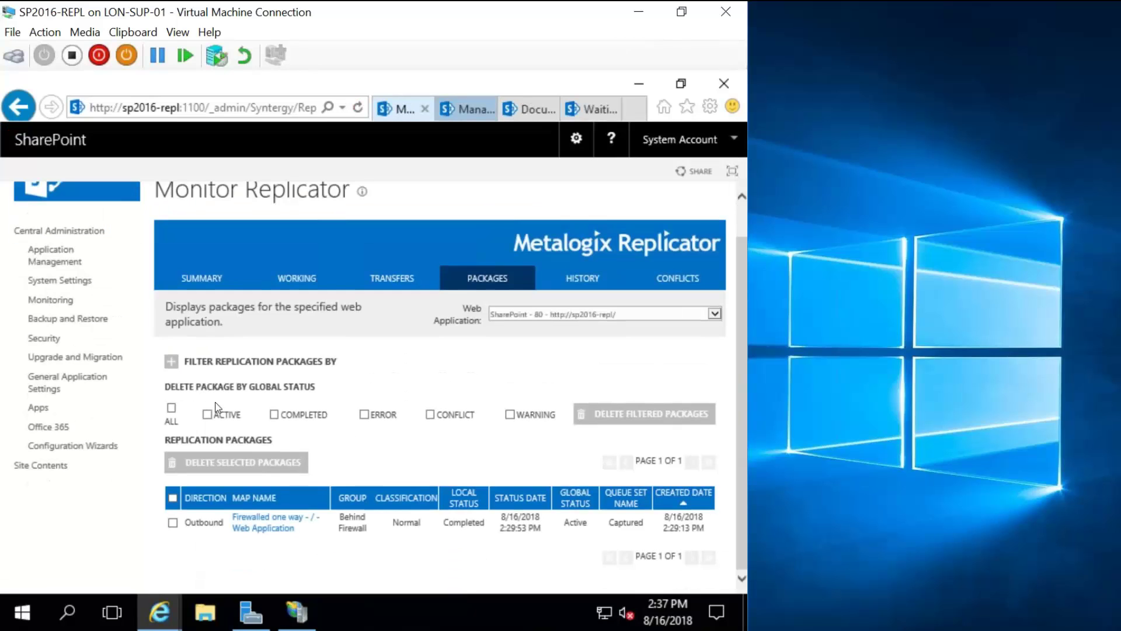
click(411, 282)
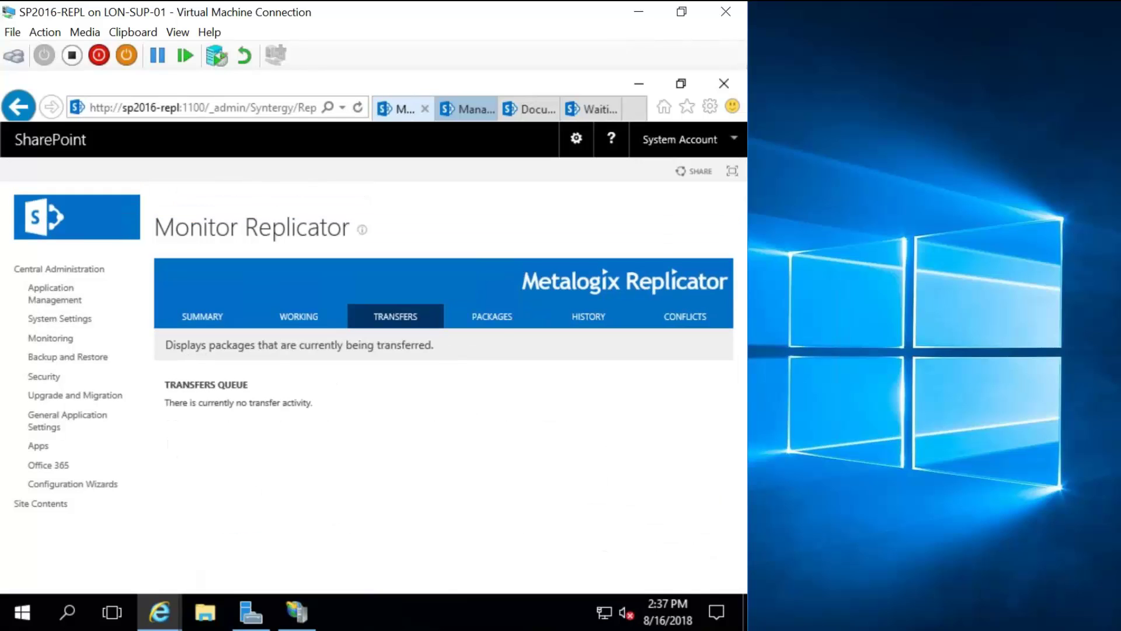
click(502, 322)
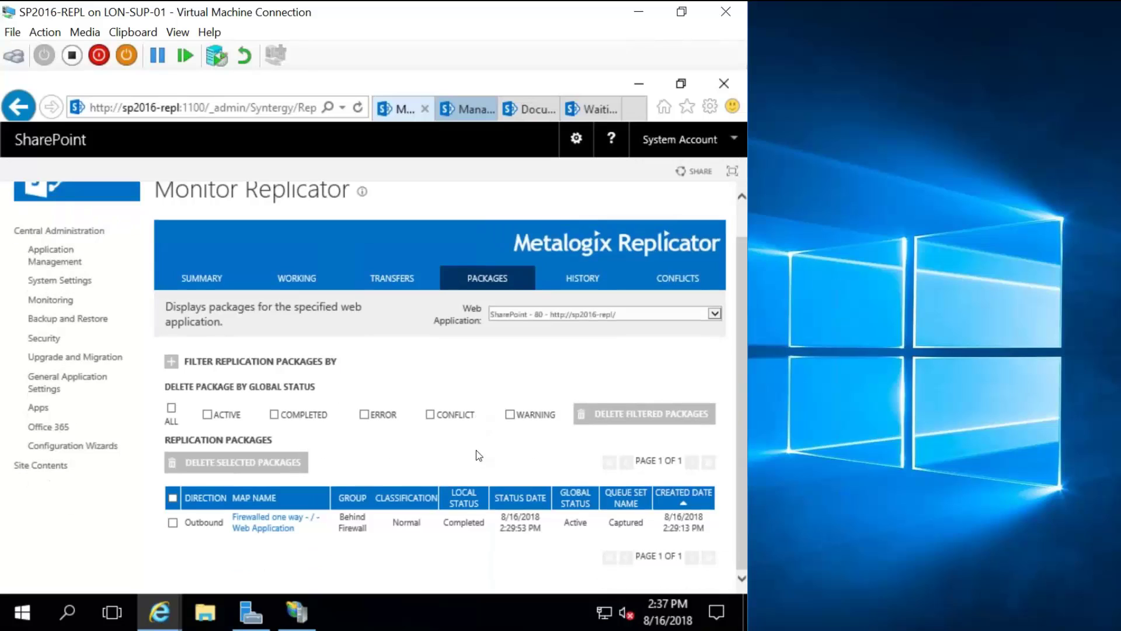
click(573, 283)
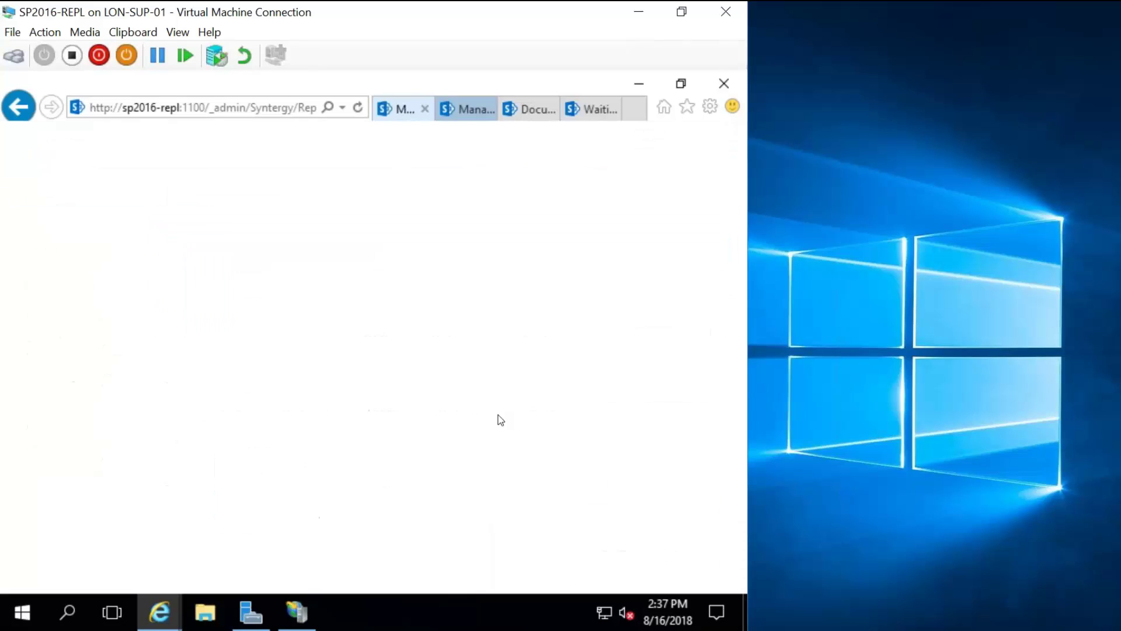
scroll(400, 390, down, 5)
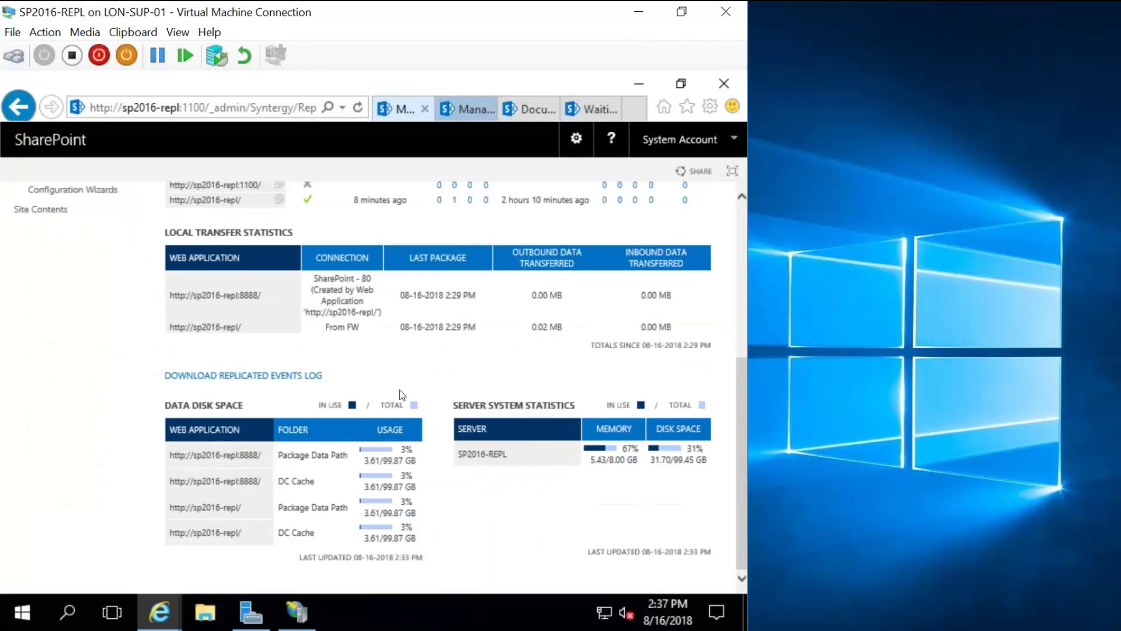
scroll(399, 390, up, 2)
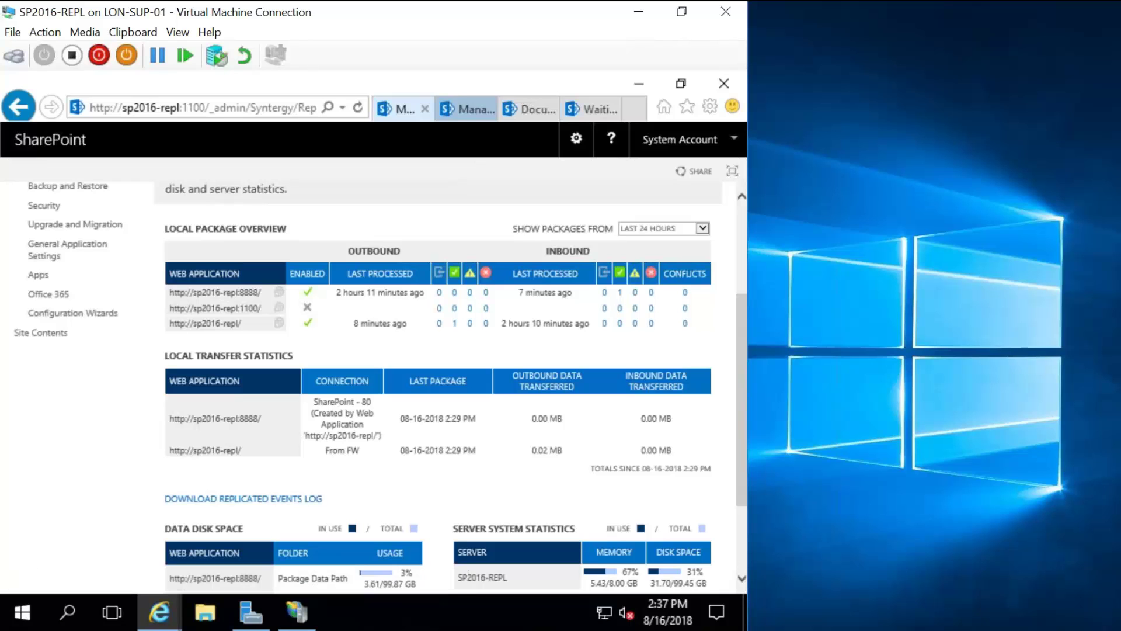
scroll(618, 294, up, 1)
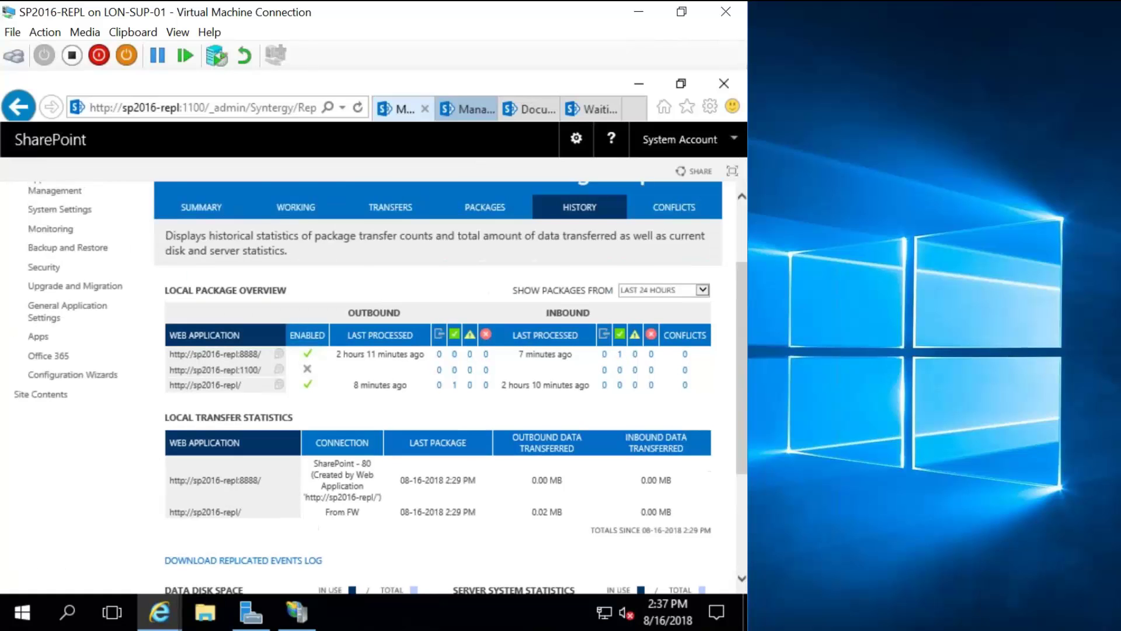
scroll(493, 276, up, 2)
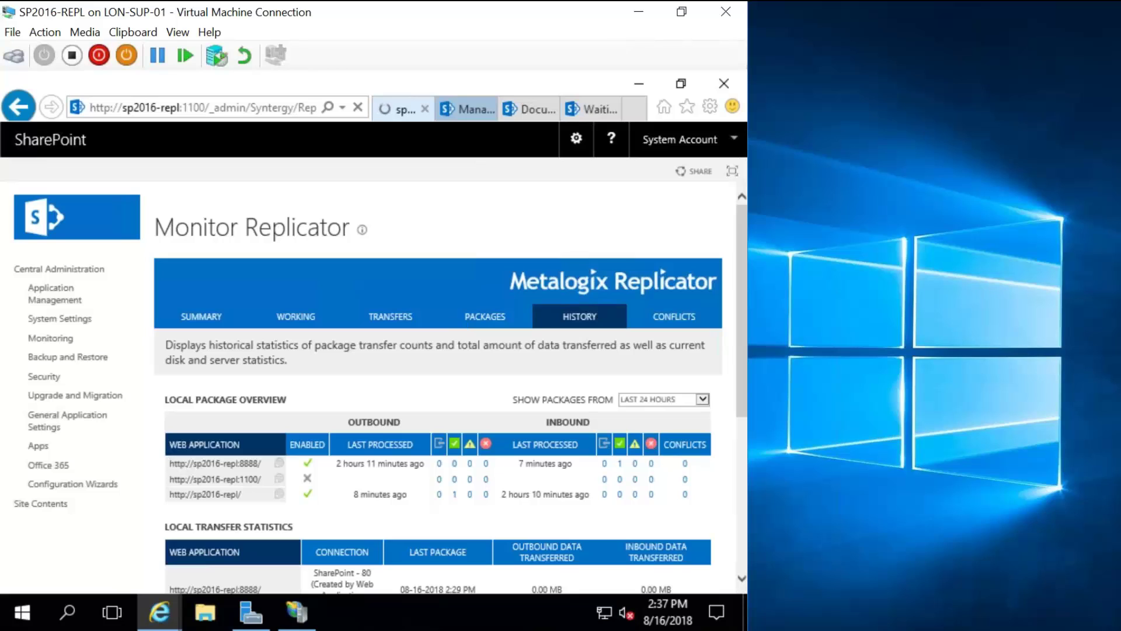
scroll(396, 394, down, 1)
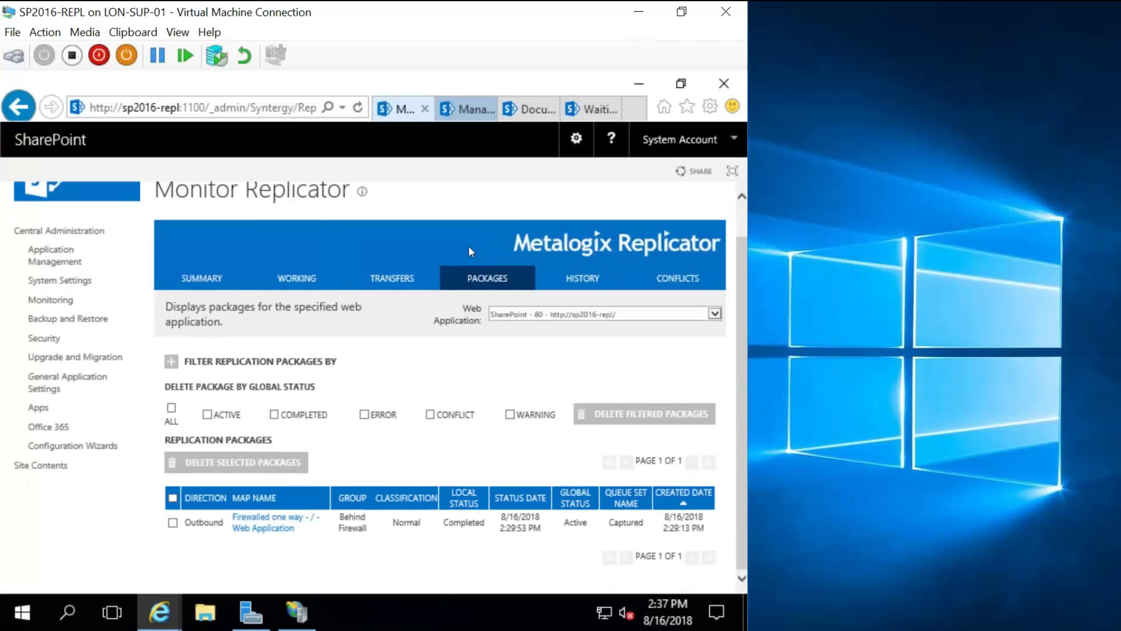
Go through Application Management to the Manage Map Families page listing Firewalled one way.
click(472, 114)
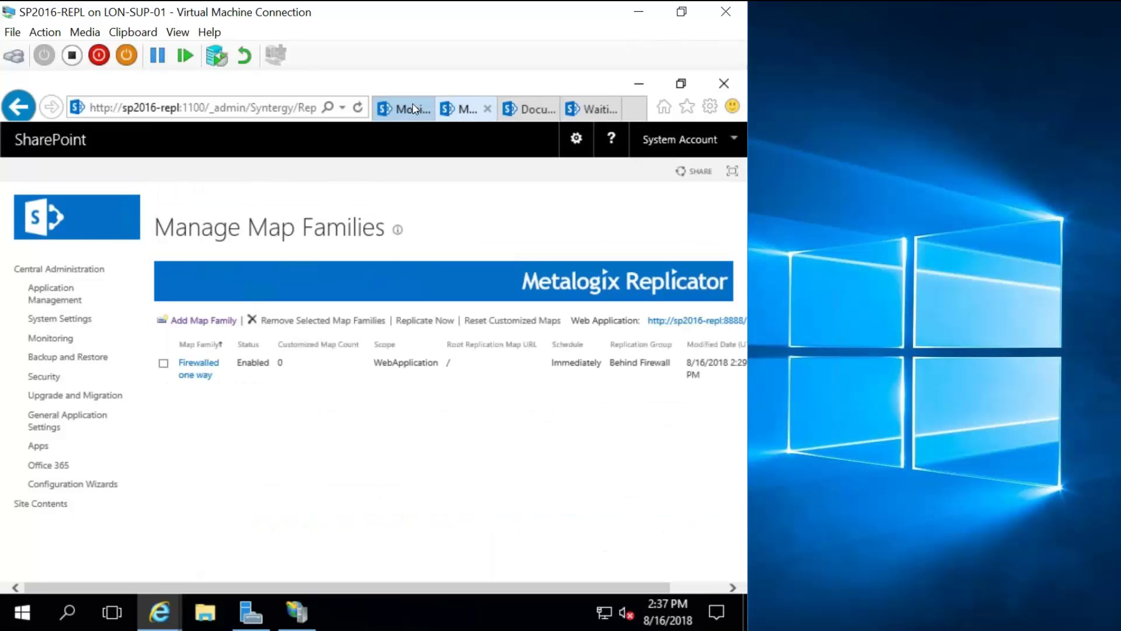
click(415, 109)
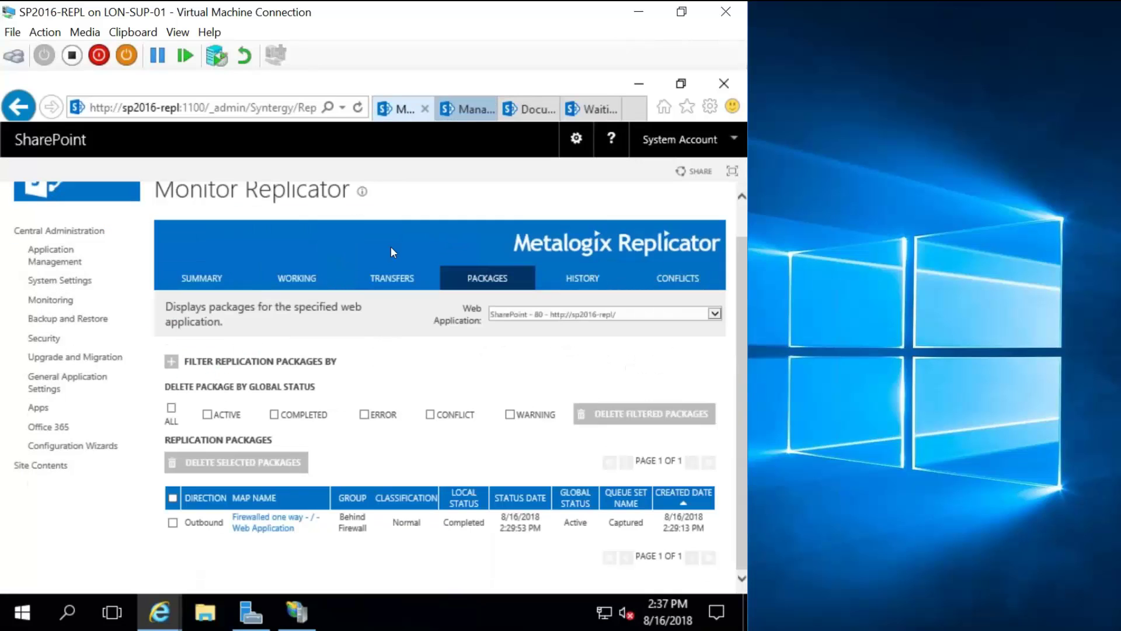
click(360, 111)
click(49, 257)
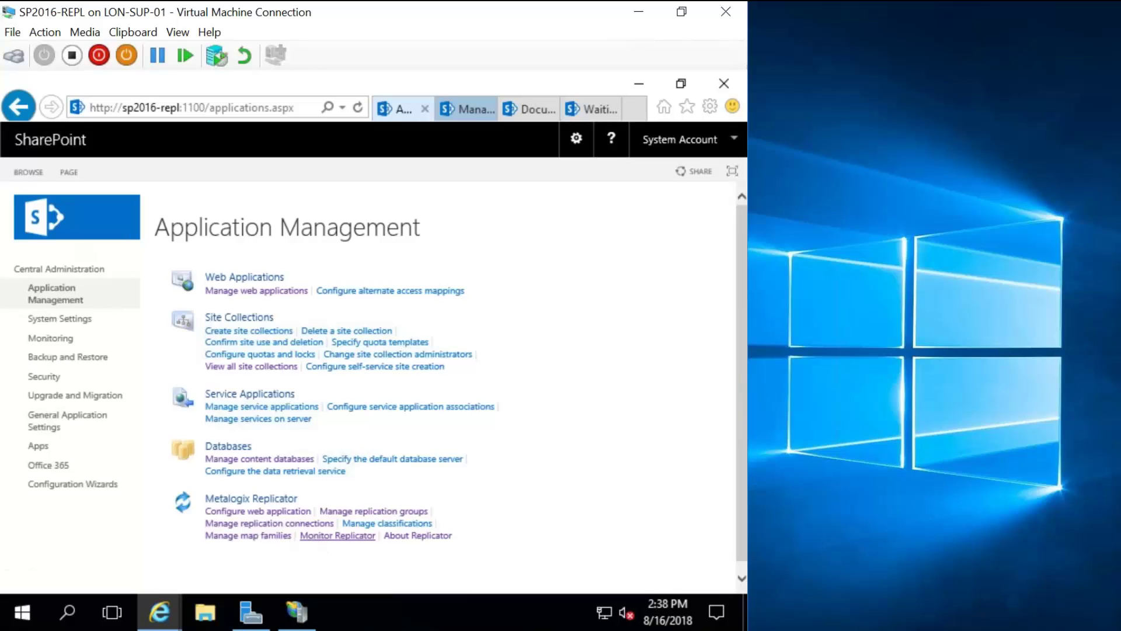
click(248, 535)
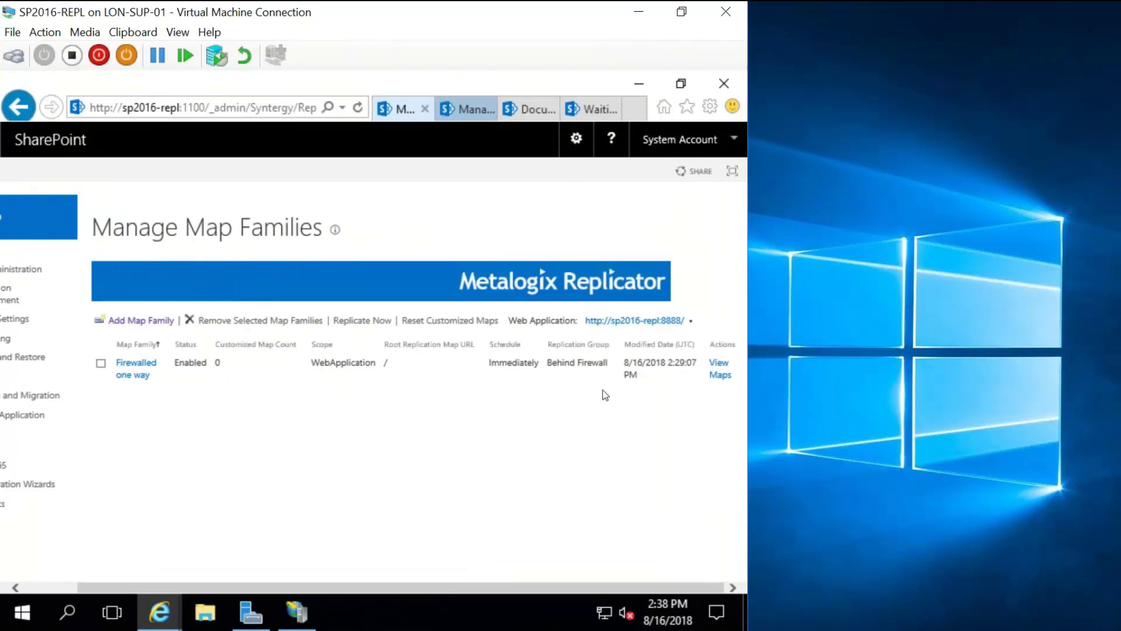
Open View Maps for Firewalled one way and expand Web Application, Site Collection, Web Site and Lists.
click(723, 370)
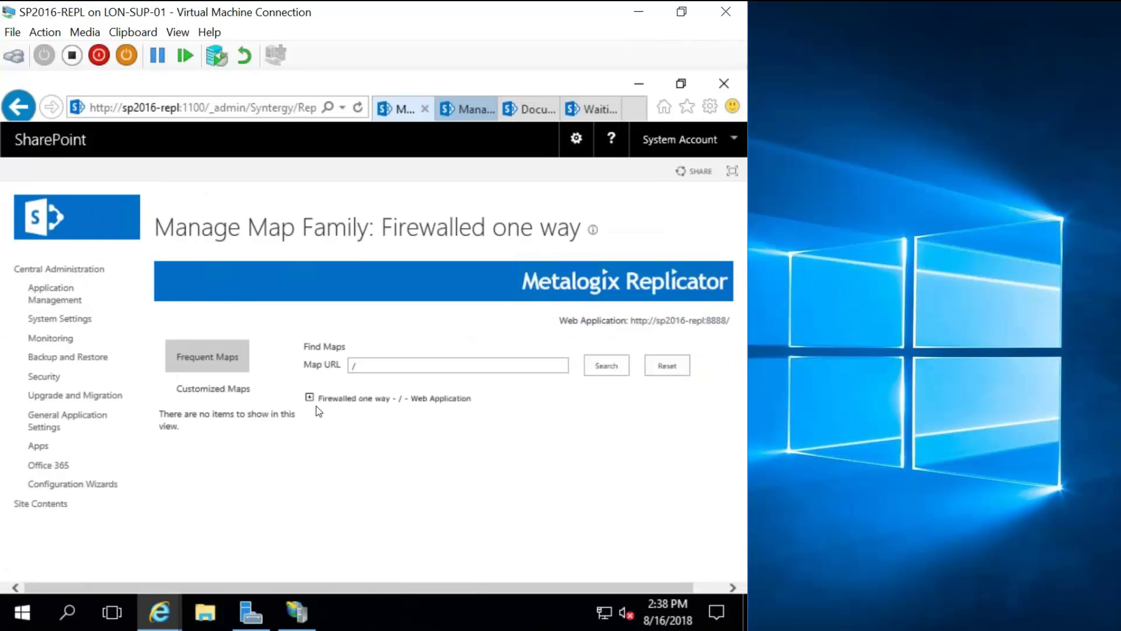
click(321, 402)
click(334, 416)
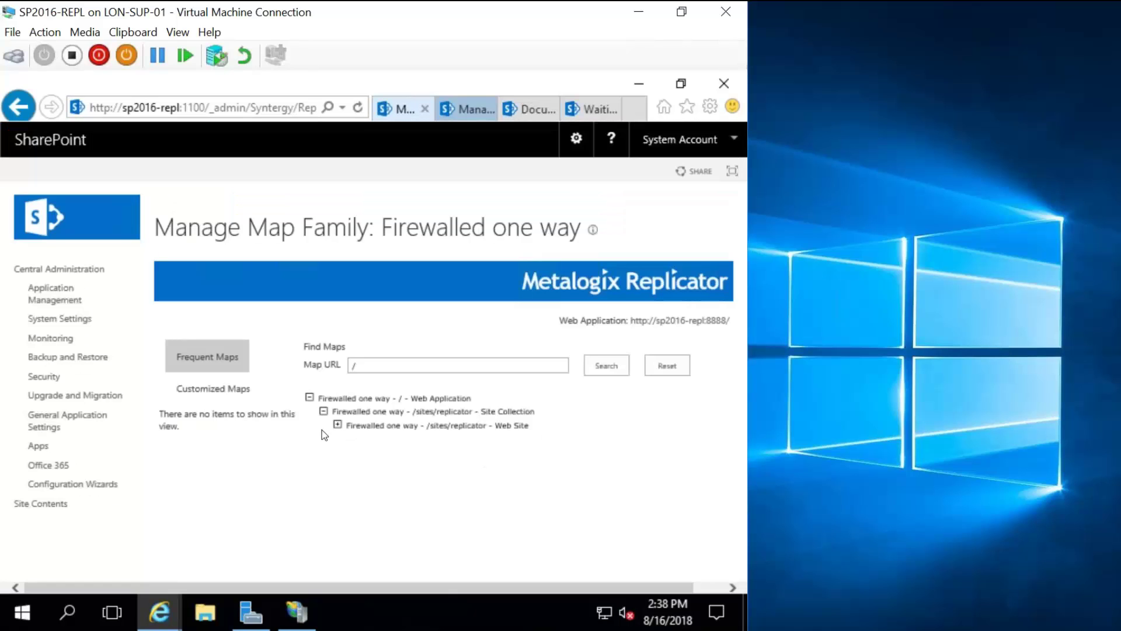
click(339, 426)
click(351, 438)
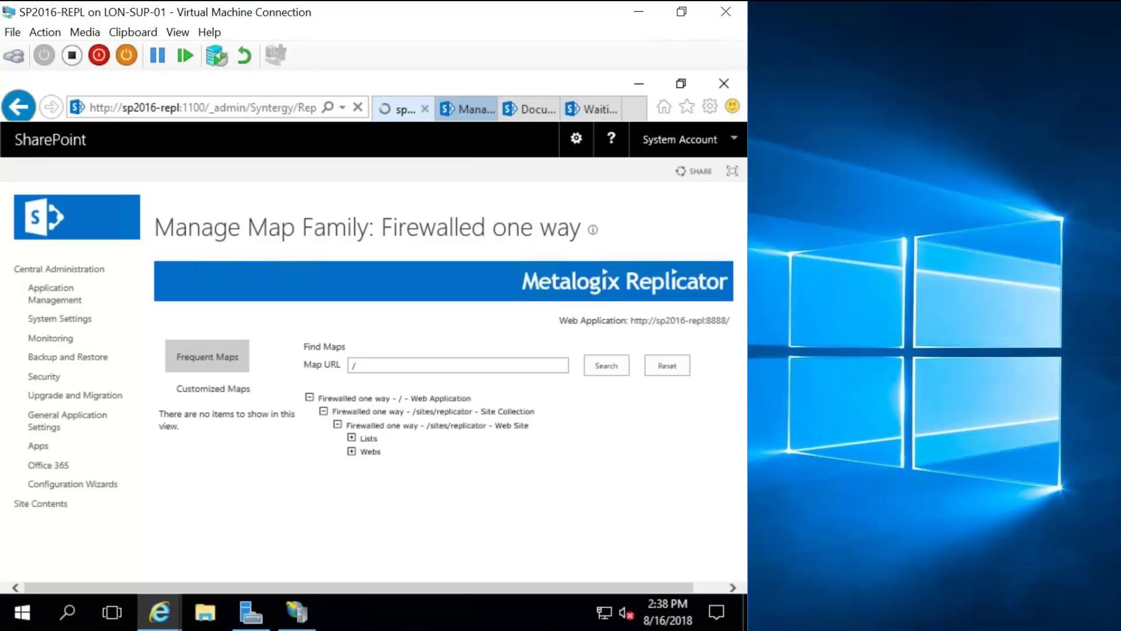
scroll(464, 456, down, 1)
scroll(544, 319, down, 4)
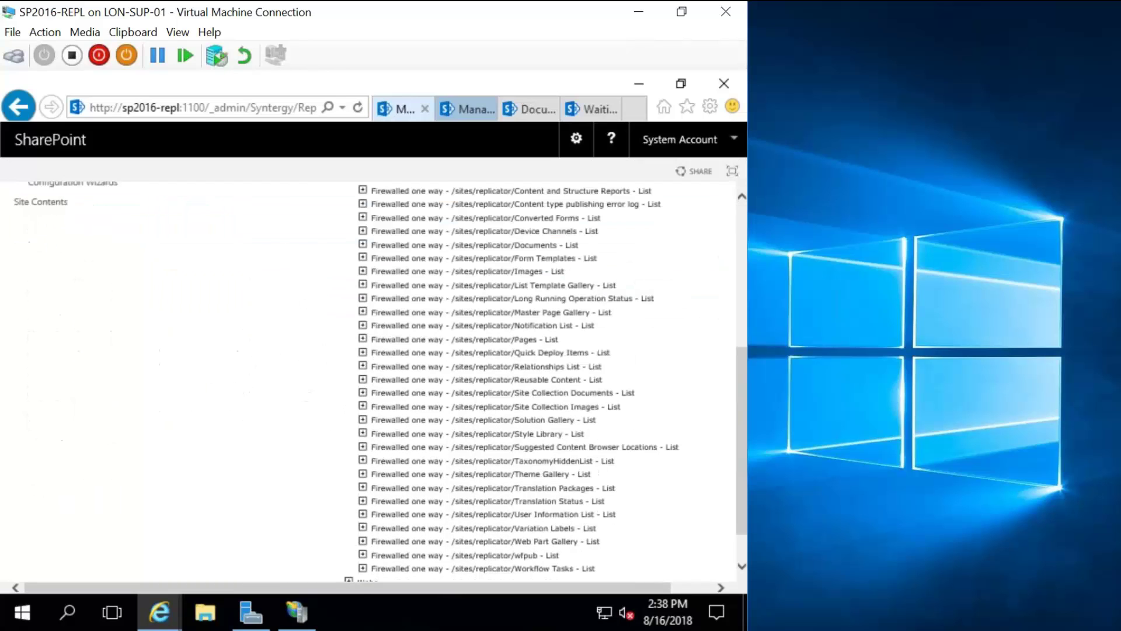
Return to the expanded map tree and expand the Documents - List map to reveal its options.
click(520, 109)
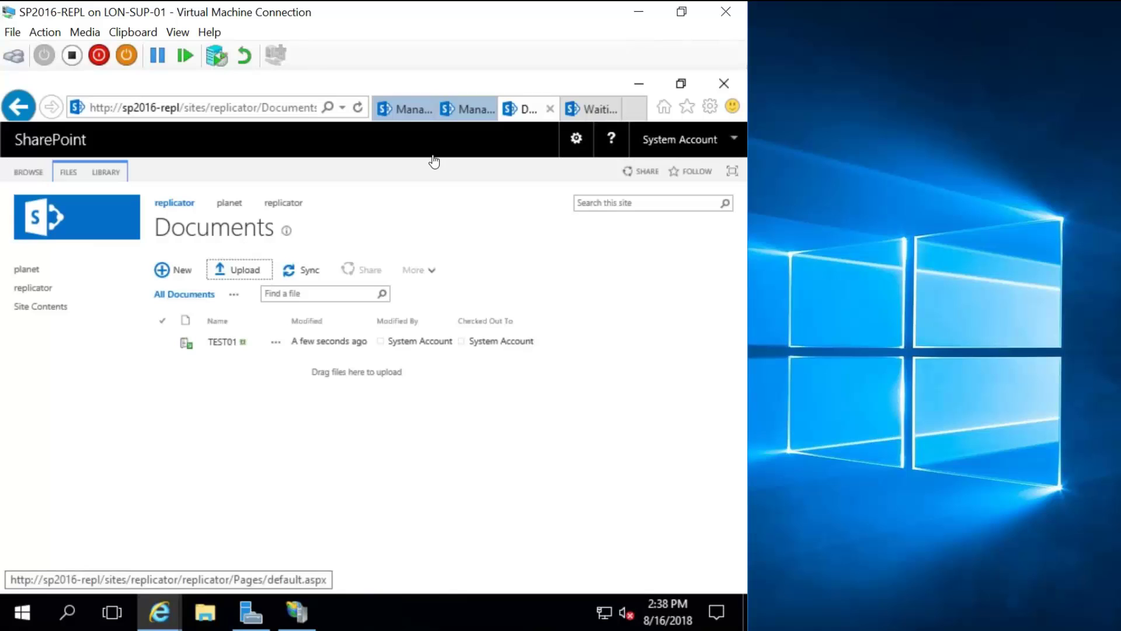
click(478, 111)
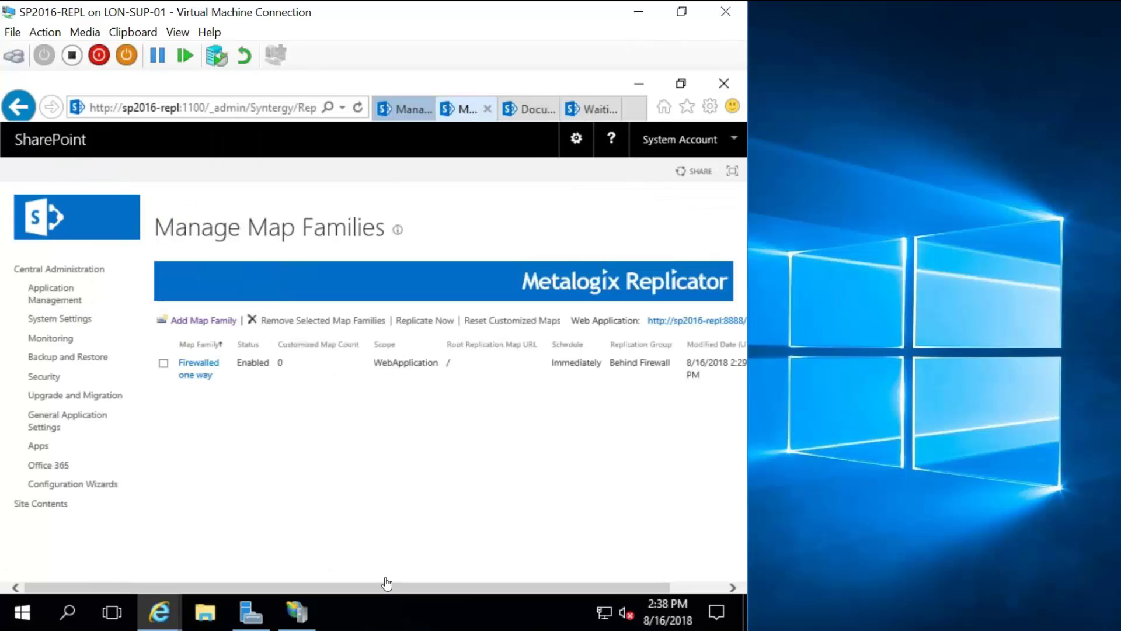
mouse_move(159, 612)
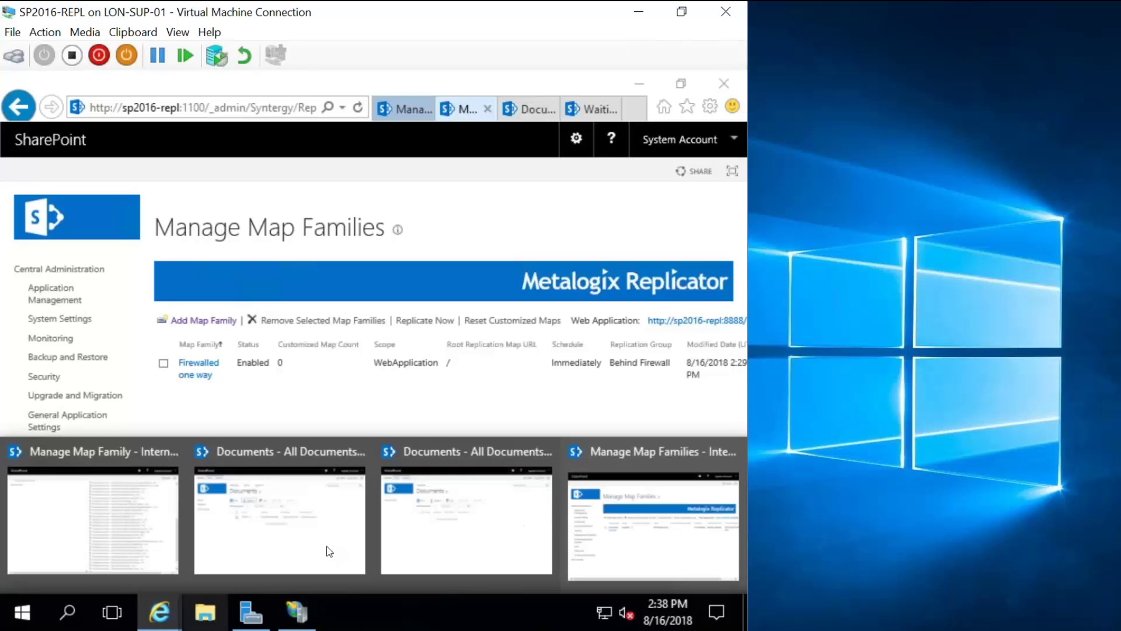
click(620, 512)
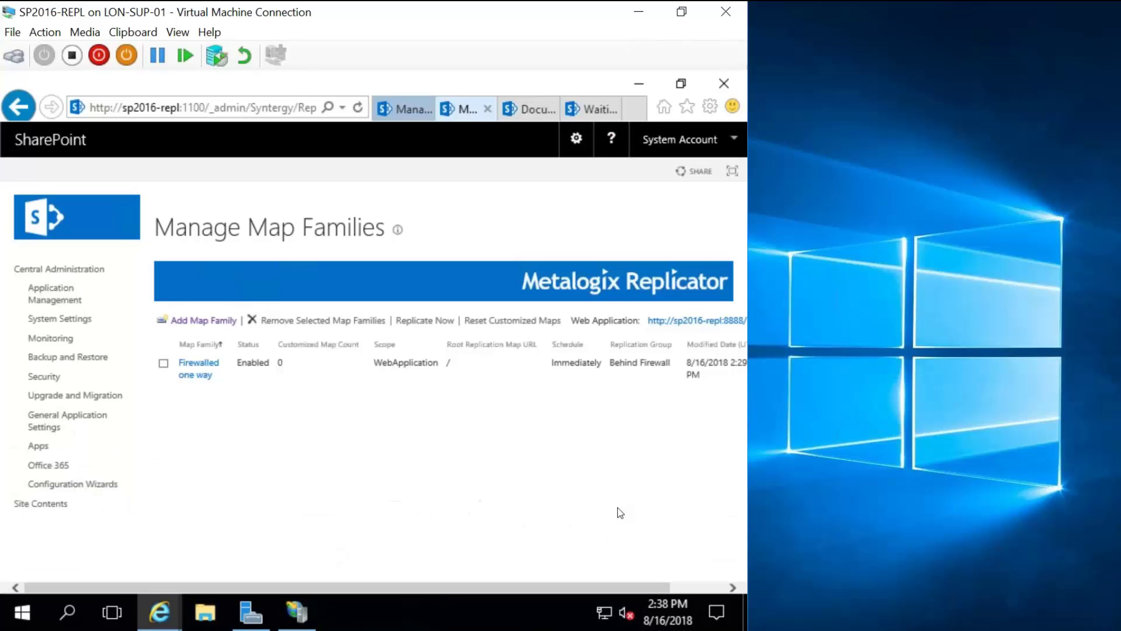
mouse_move(159, 612)
click(118, 523)
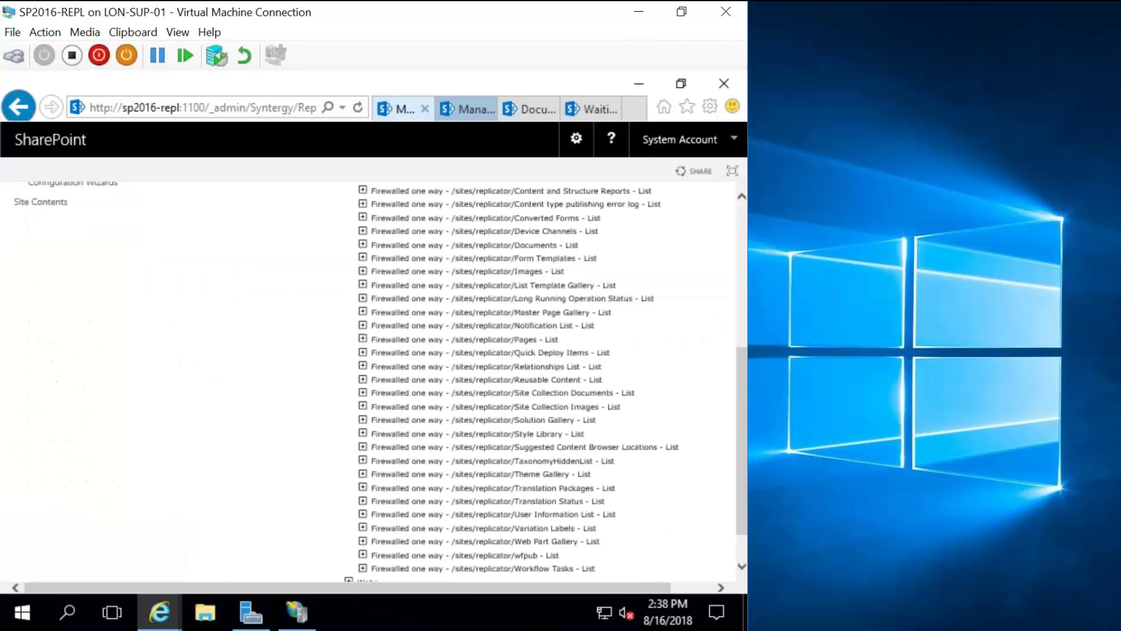
scroll(541, 326, up, 2)
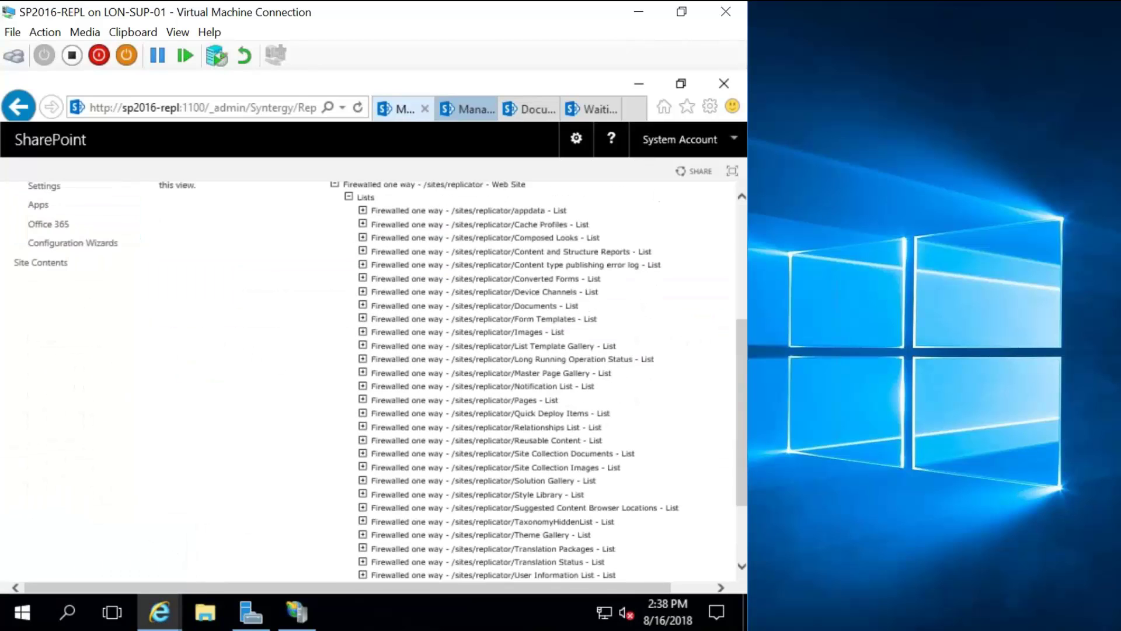
scroll(539, 303, up, 2)
click(496, 366)
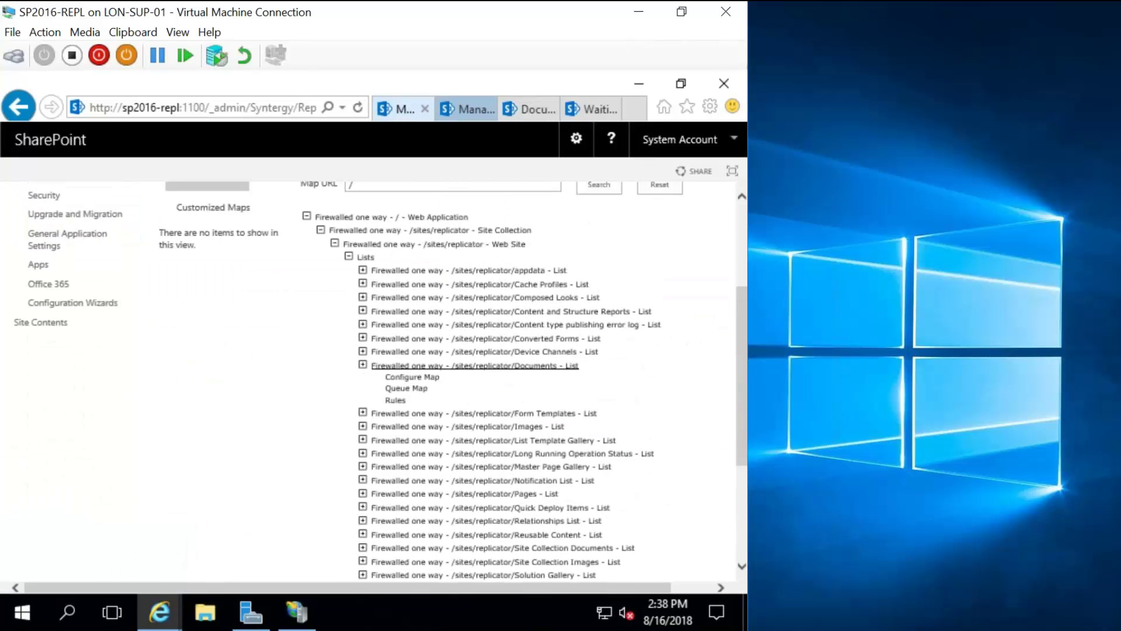
click(408, 378)
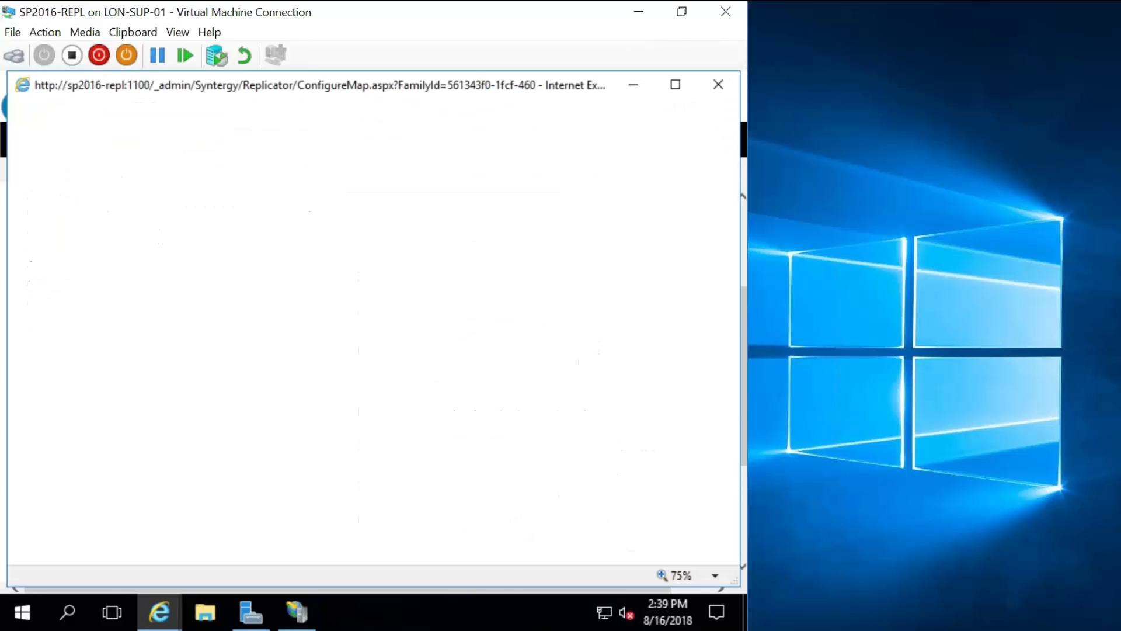
scroll(490, 342, down, 2)
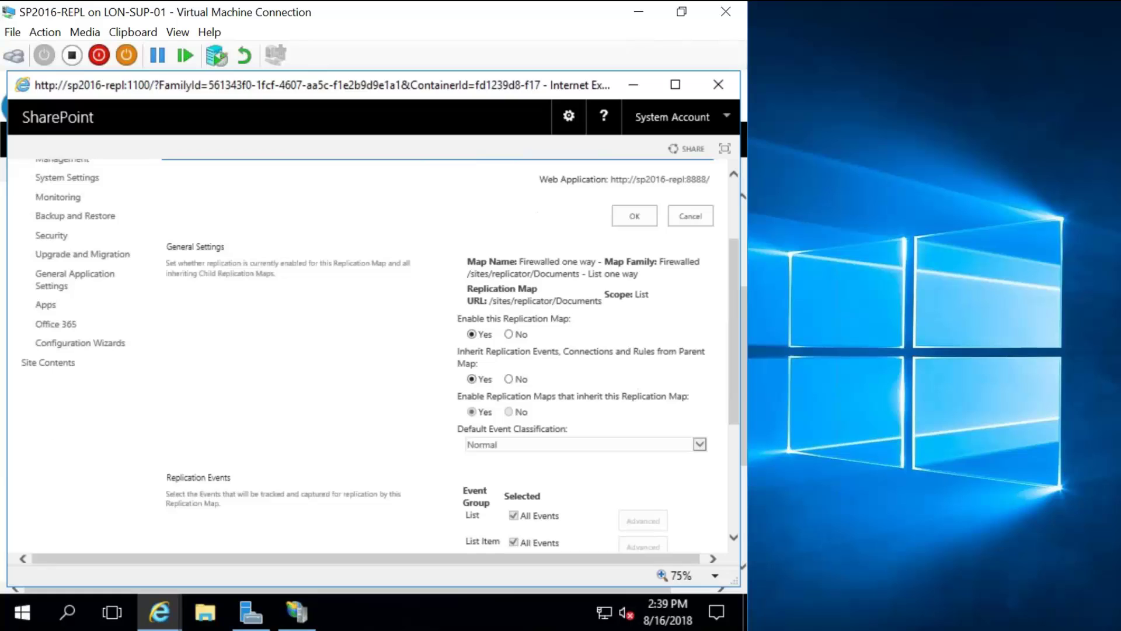
scroll(547, 425, down, 2)
scroll(547, 426, down, 2)
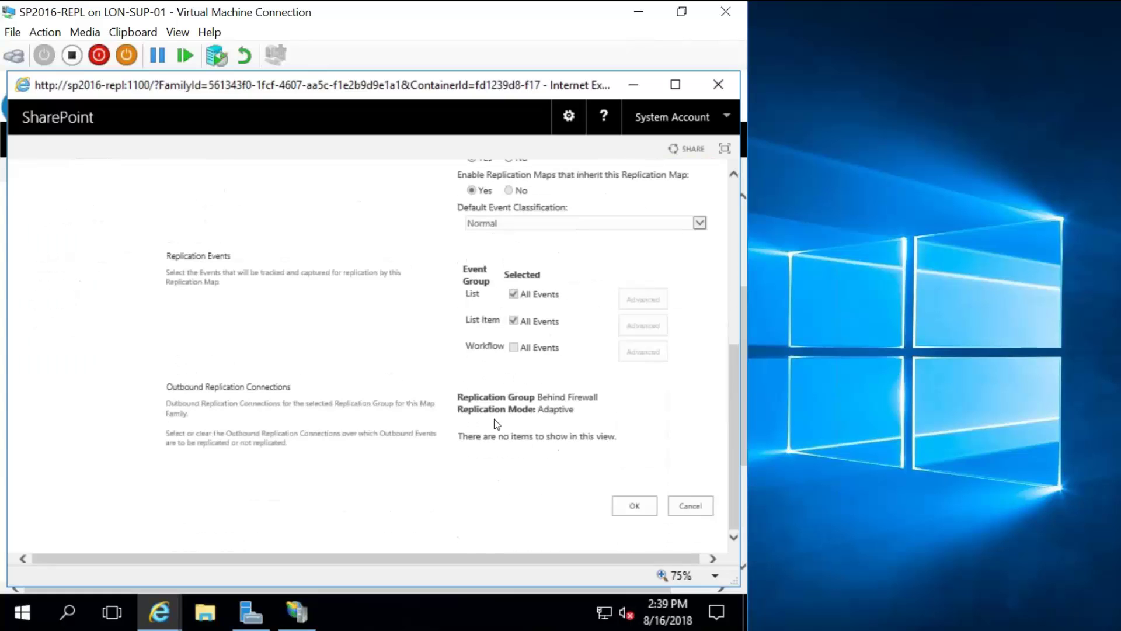
click(730, 84)
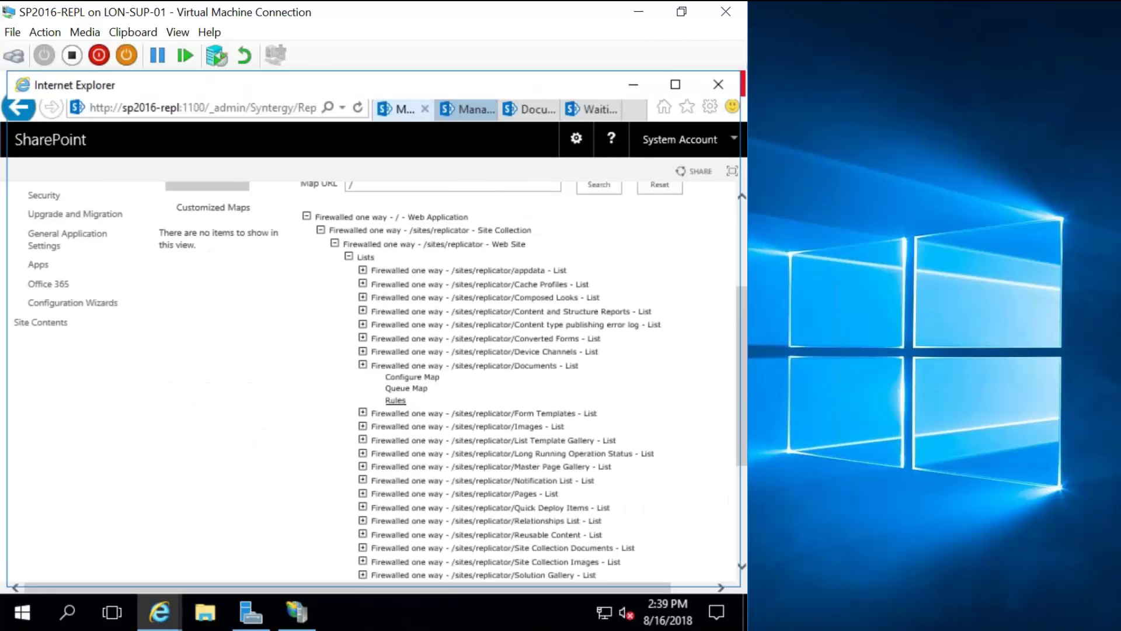
click(396, 400)
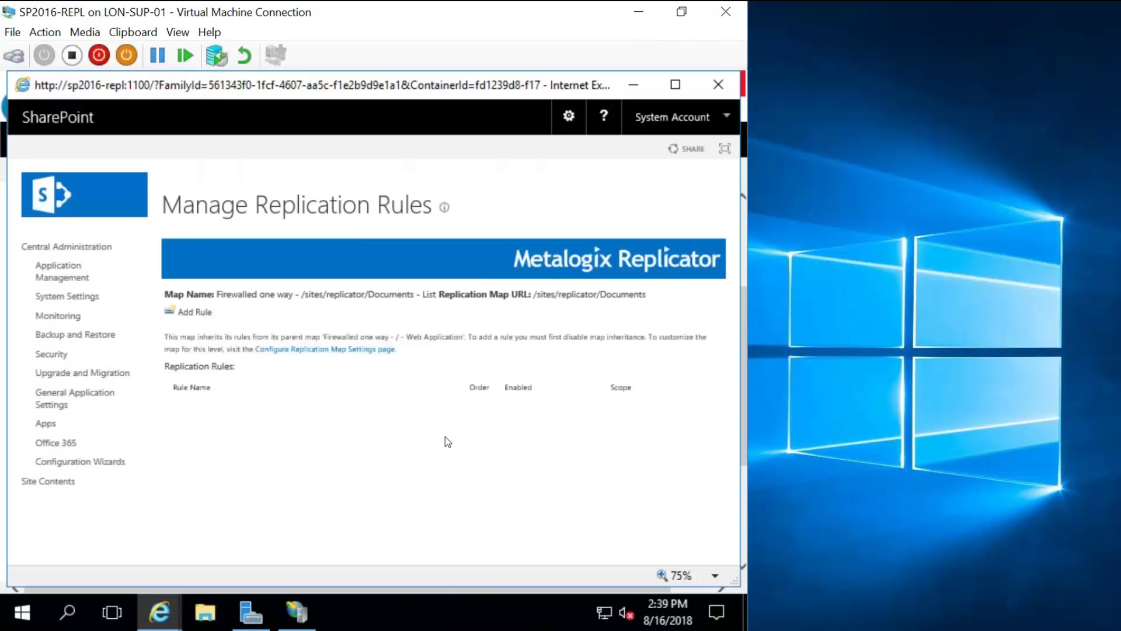
click(716, 89)
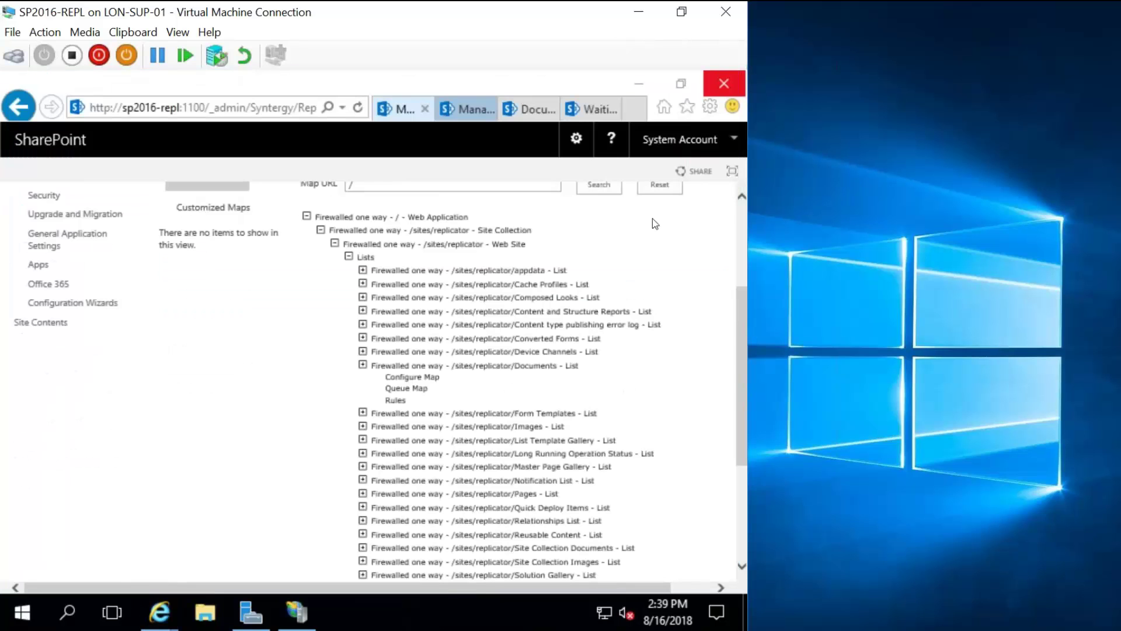
click(407, 389)
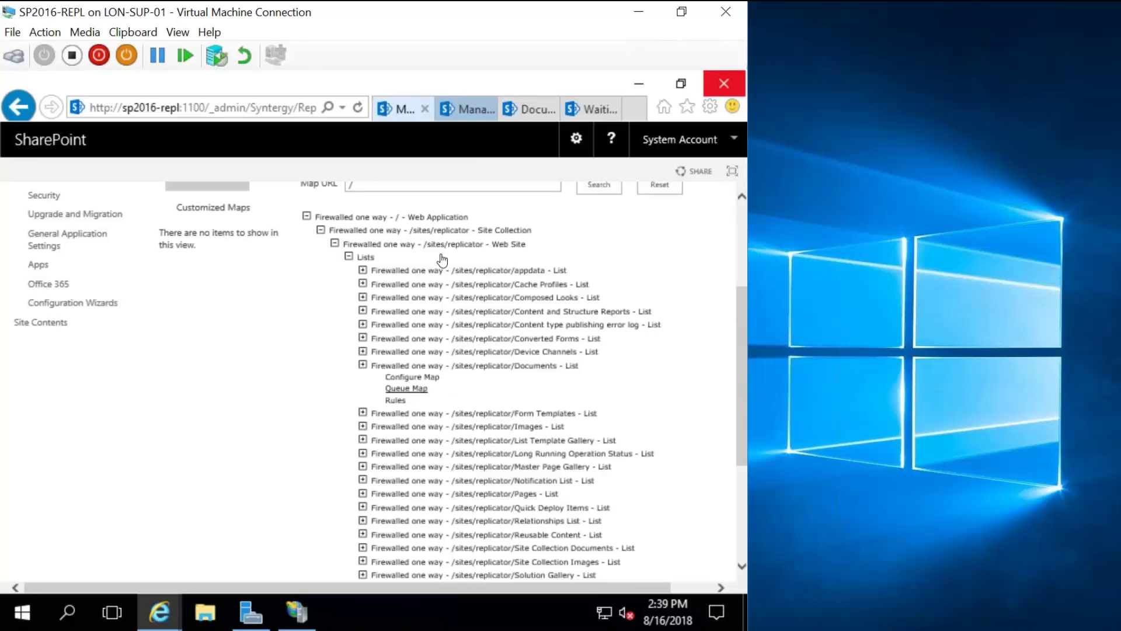
click(586, 105)
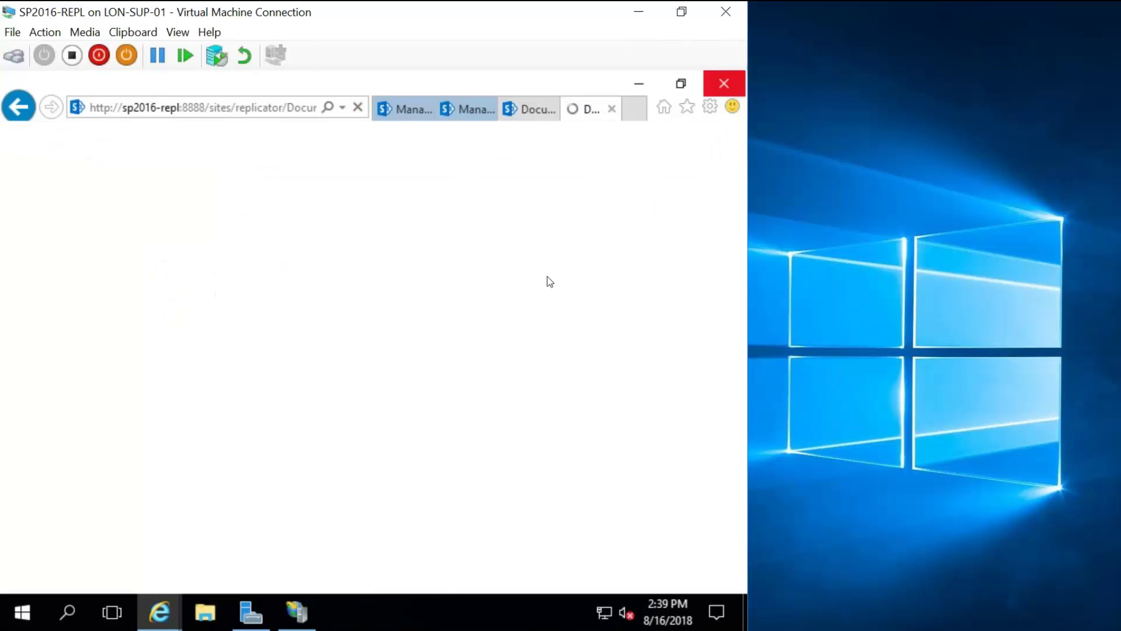
click(527, 110)
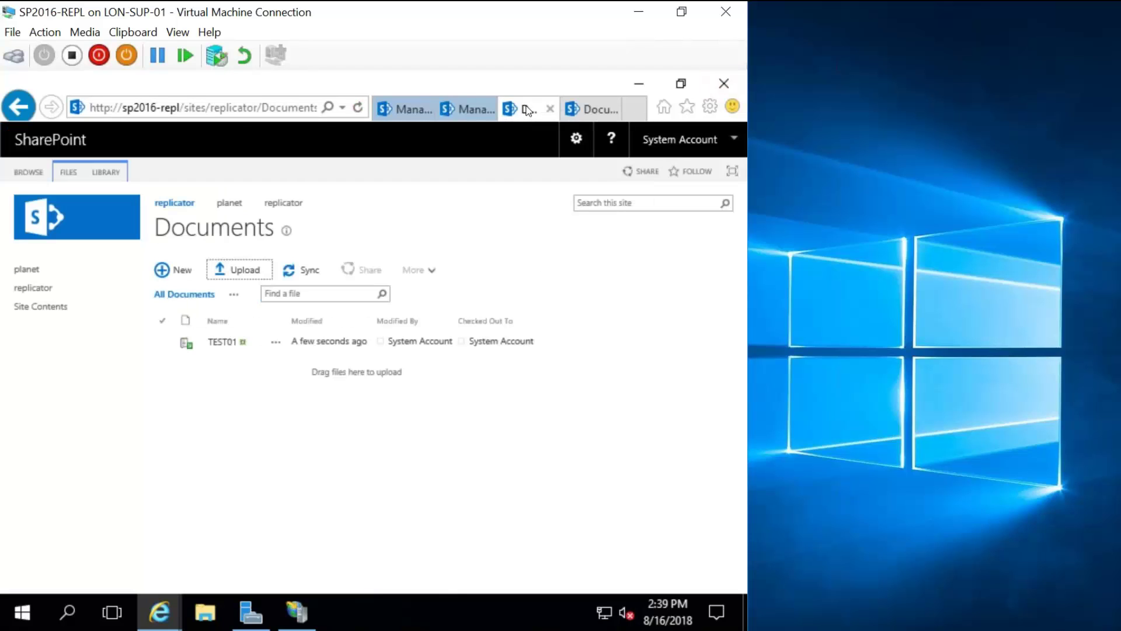
click(419, 111)
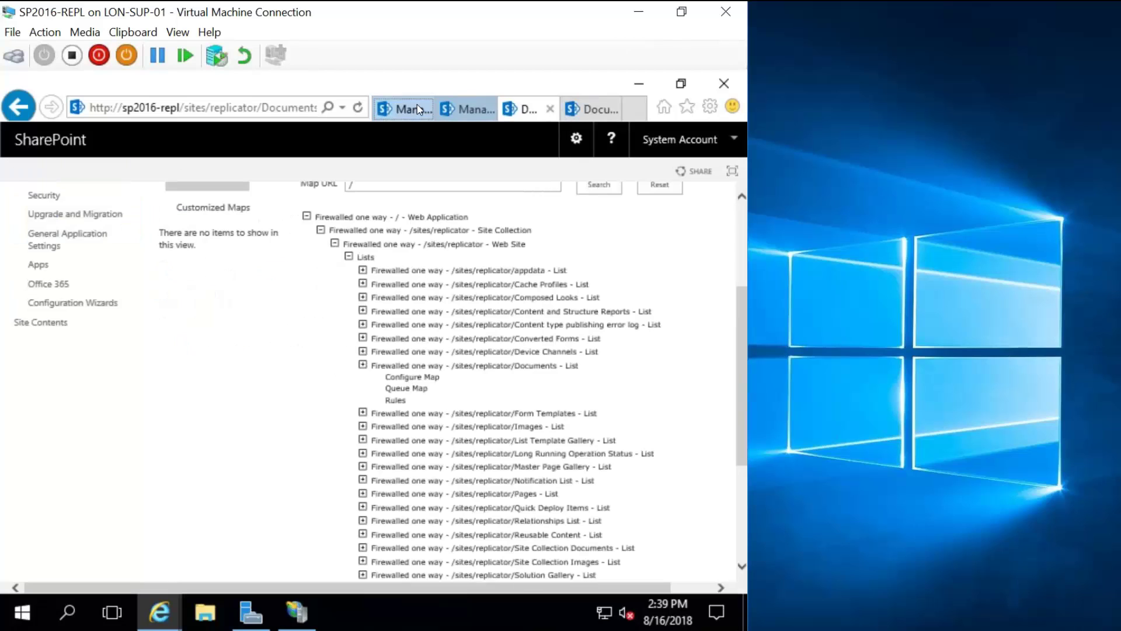
click(466, 110)
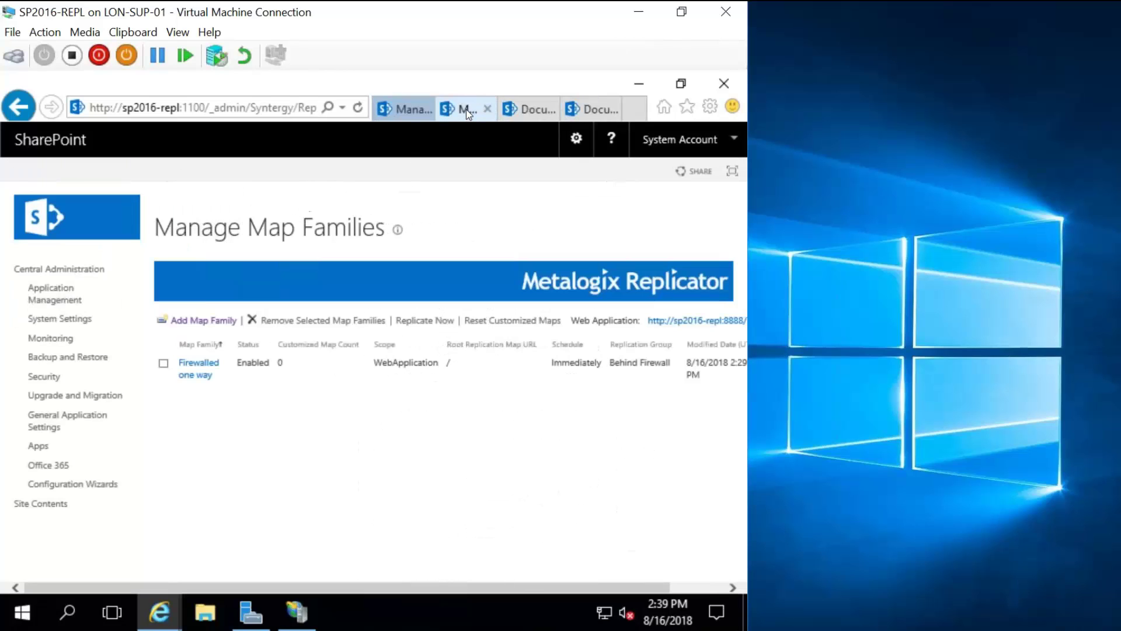
click(532, 117)
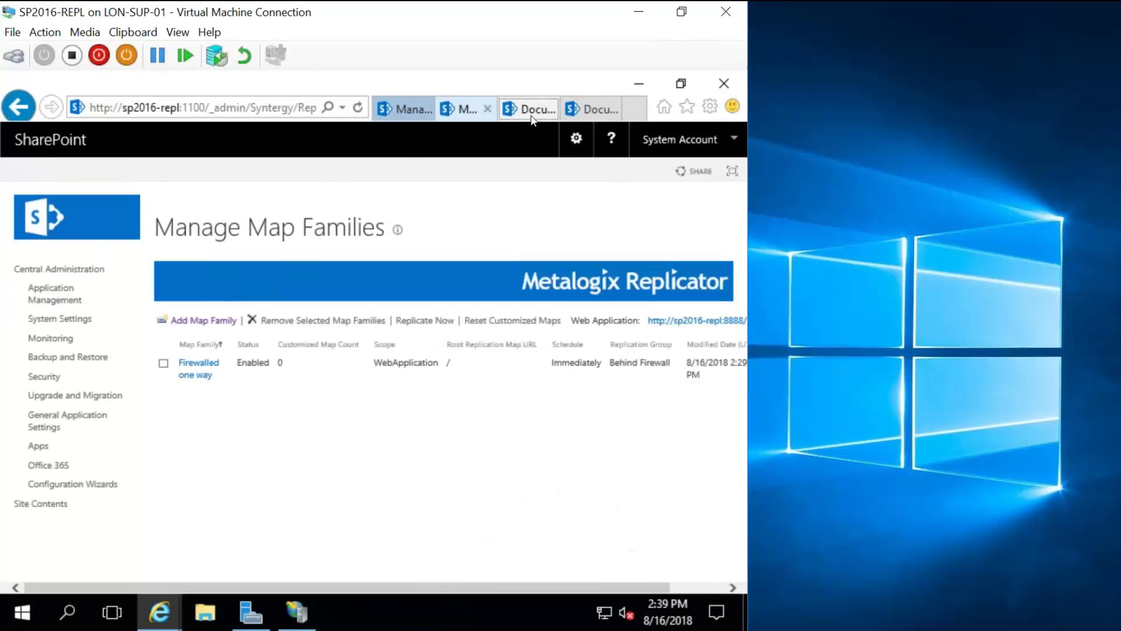
click(390, 116)
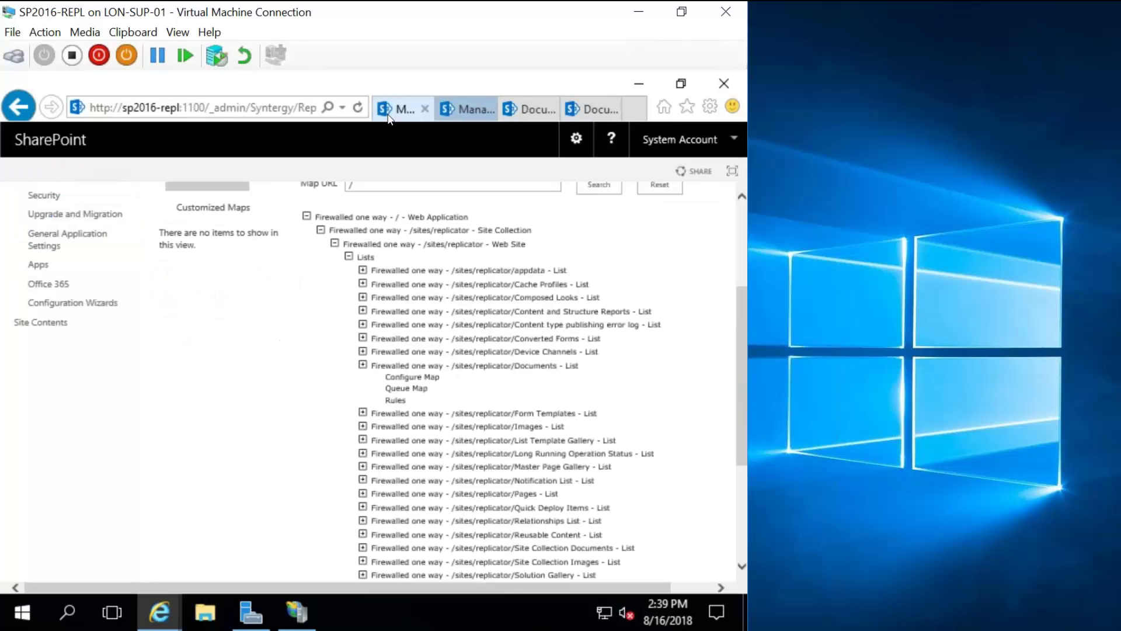
click(408, 389)
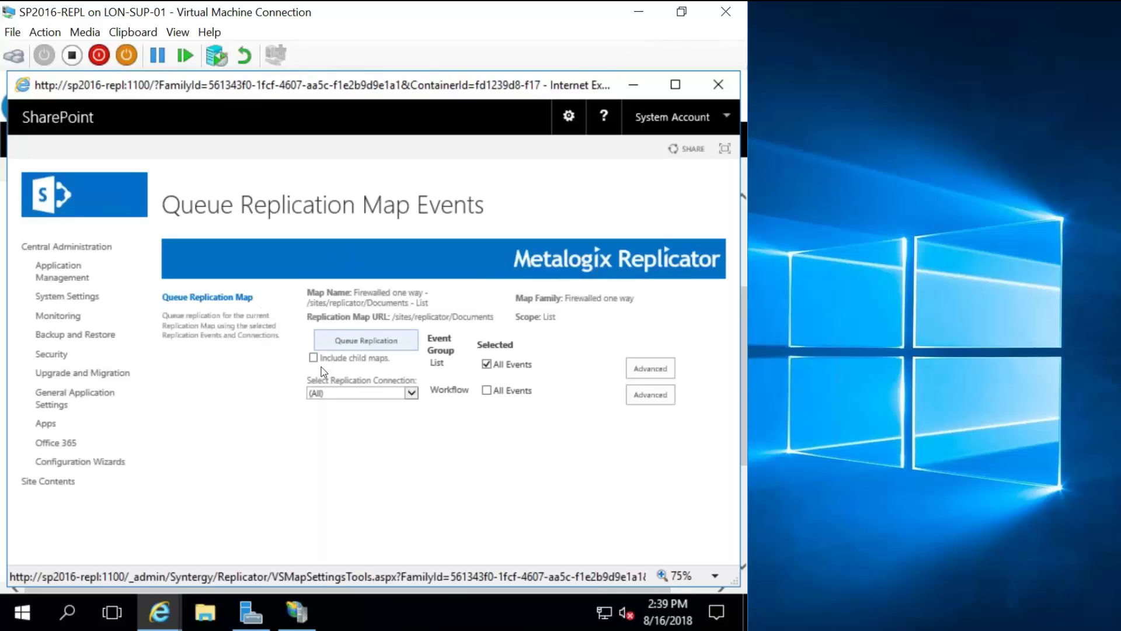
Queue Documents map replication with Include child maps ticked and connection left as (All).
click(315, 359)
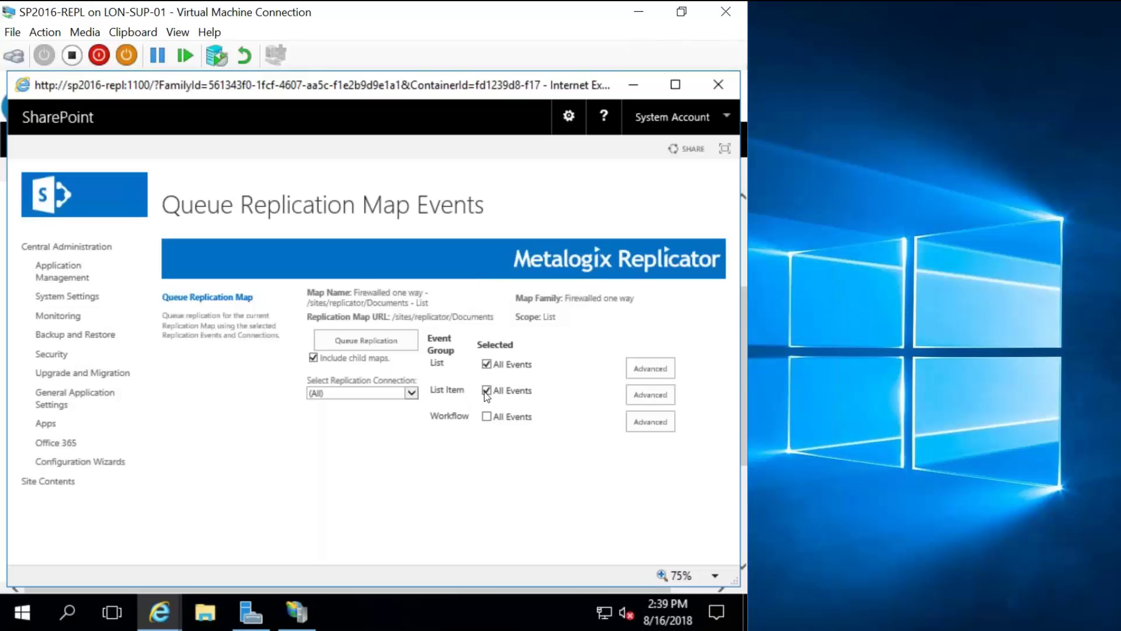
click(411, 395)
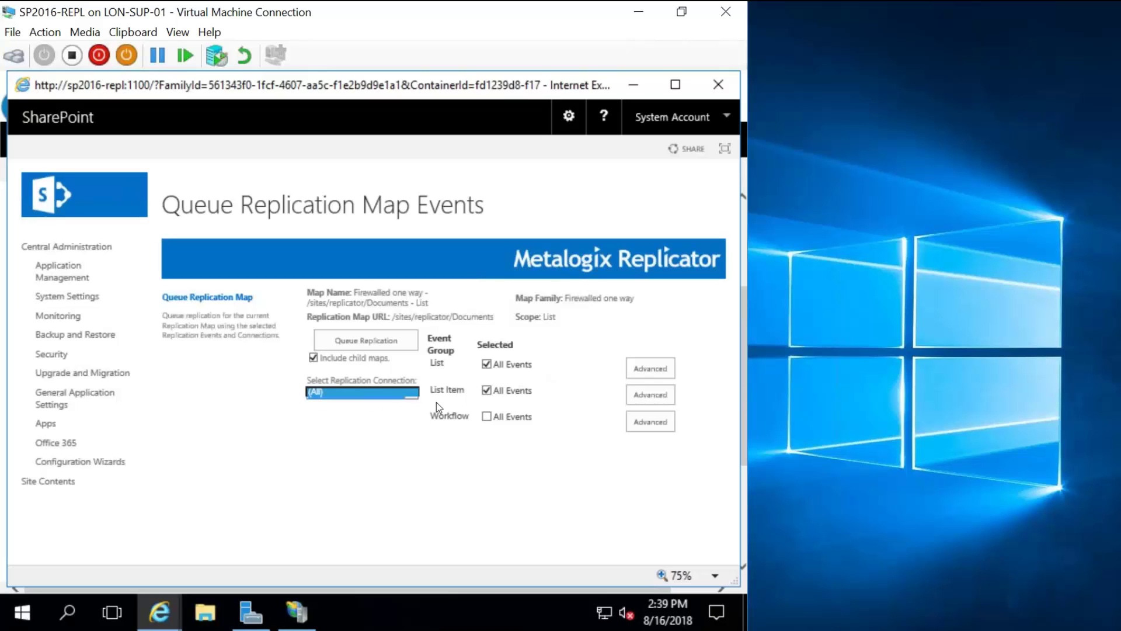
click(615, 369)
click(357, 339)
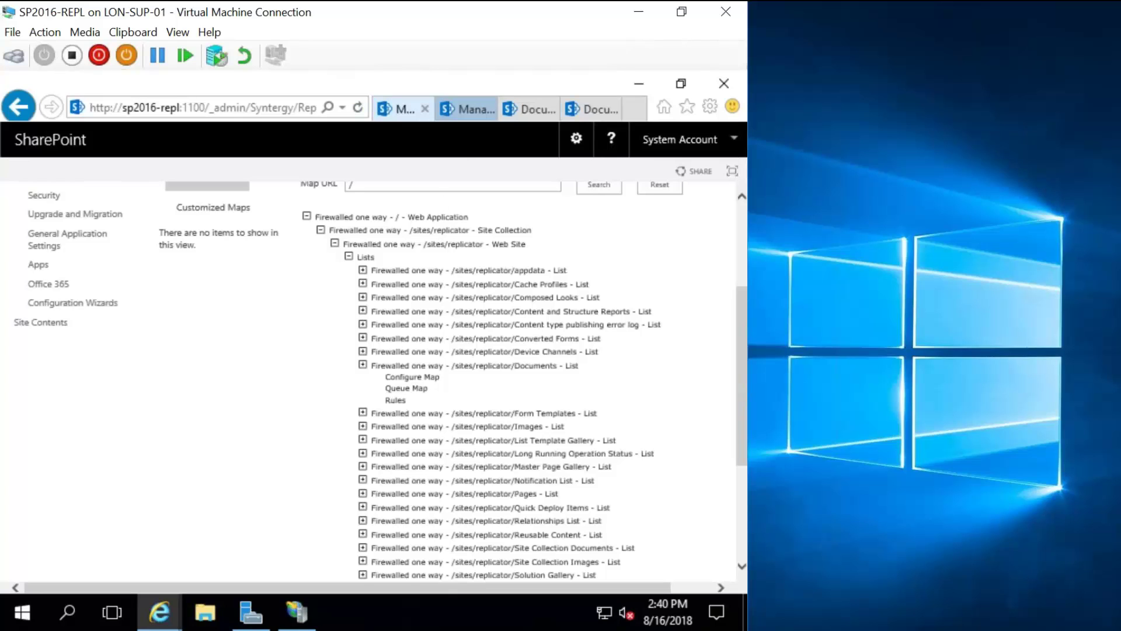
Refresh the :8888 target Documents library to confirm it still lists no files.
scroll(461, 274, up, 1)
scroll(374, 380, up, 2)
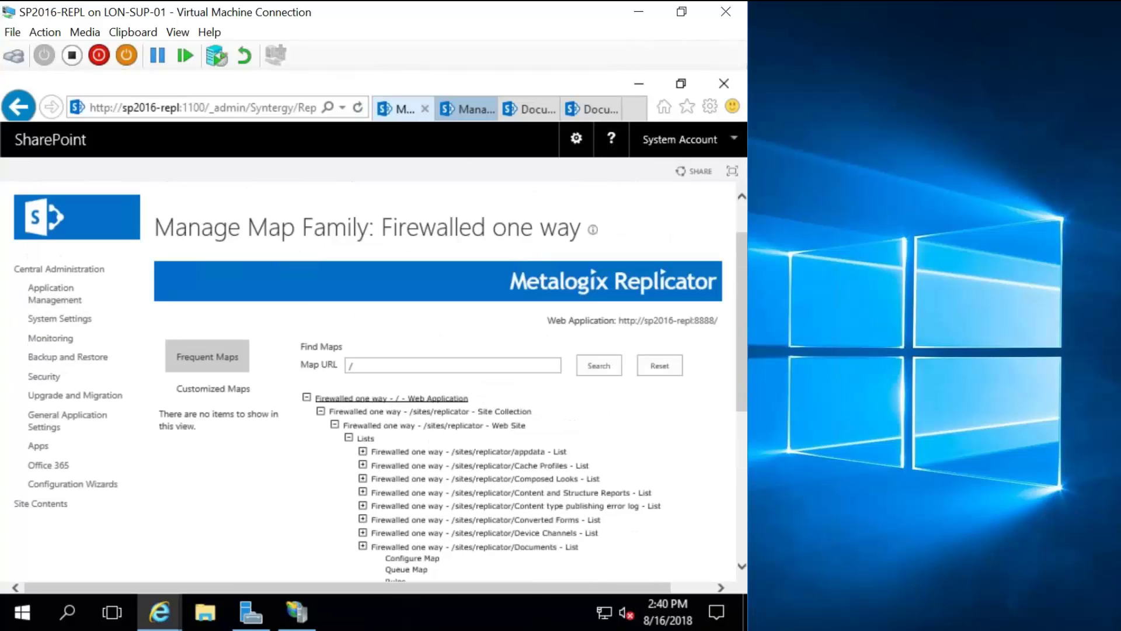
click(529, 108)
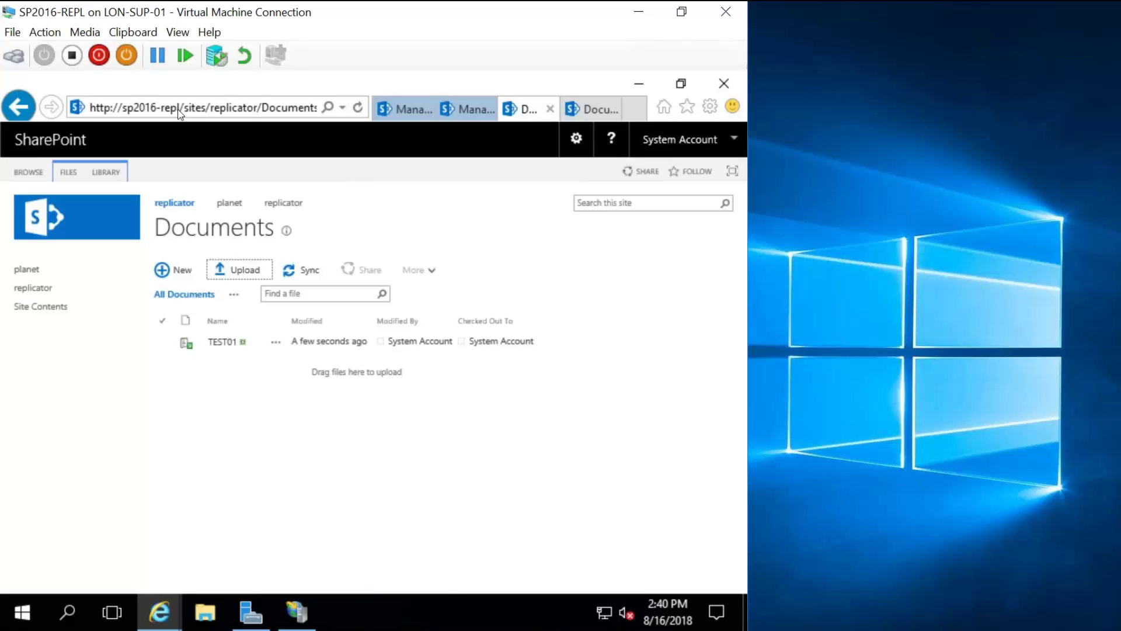
click(592, 110)
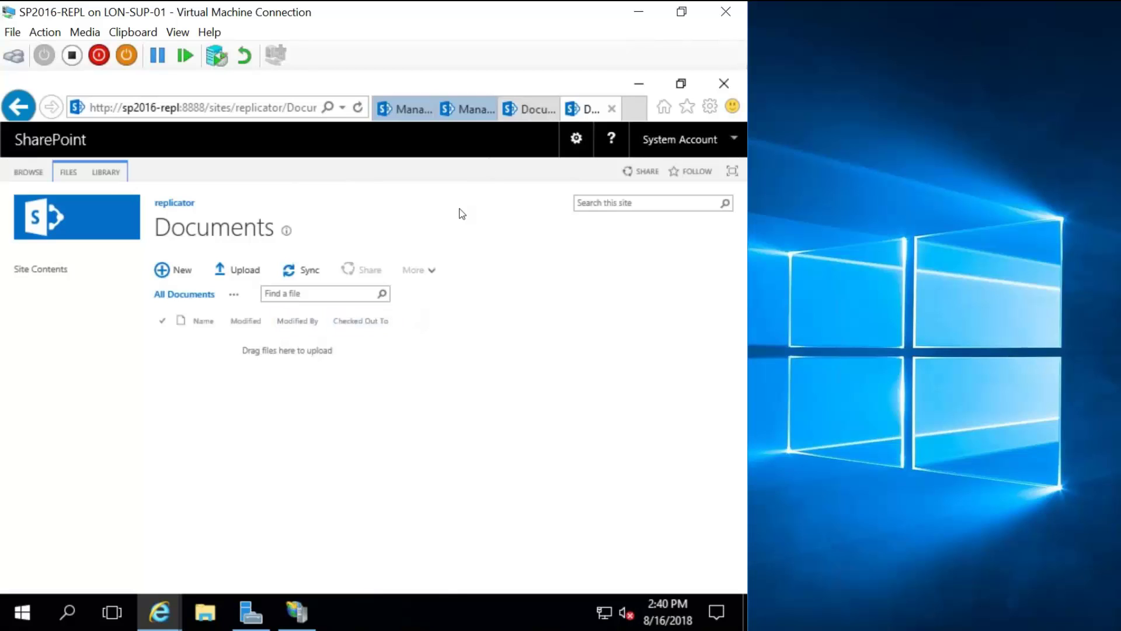
click(358, 107)
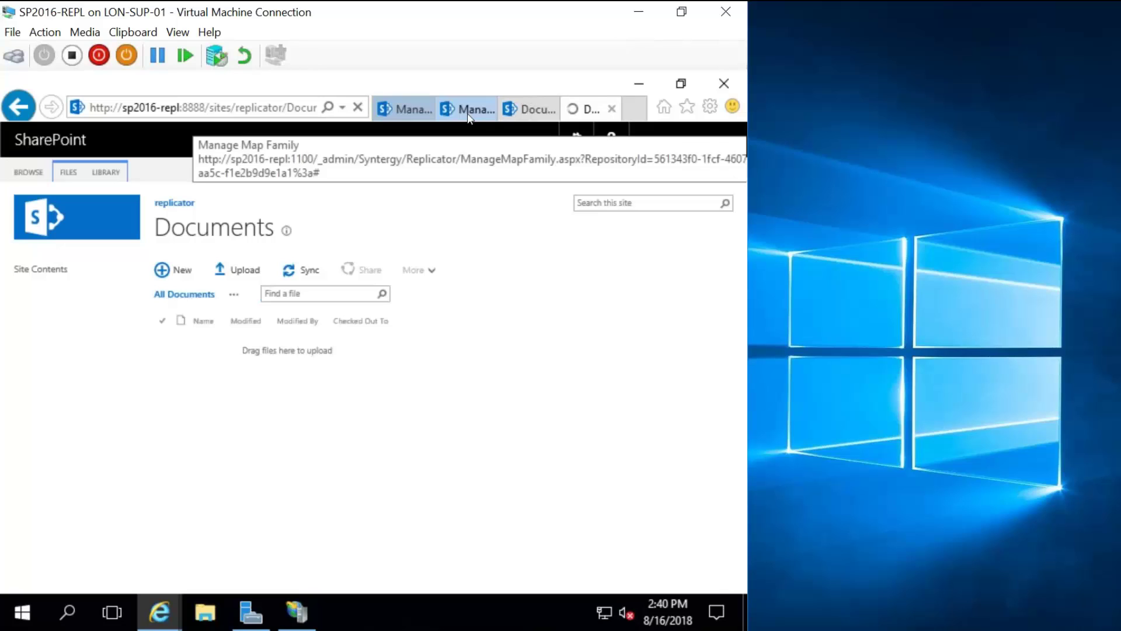
Open Application Management from the Manage Map Family page.
click(397, 110)
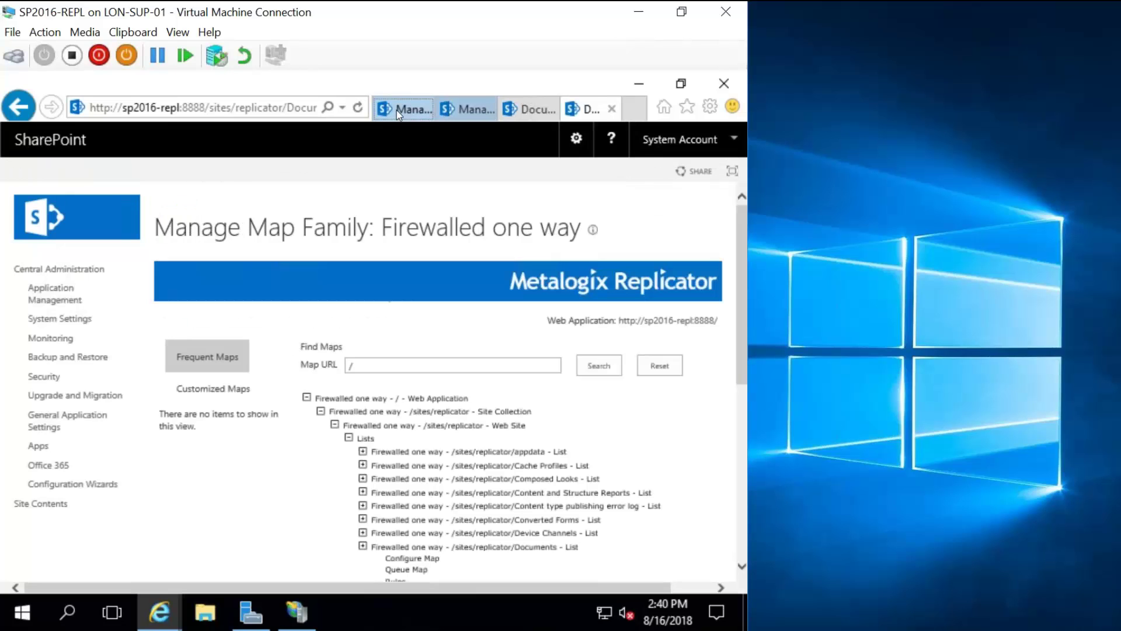
click(55, 293)
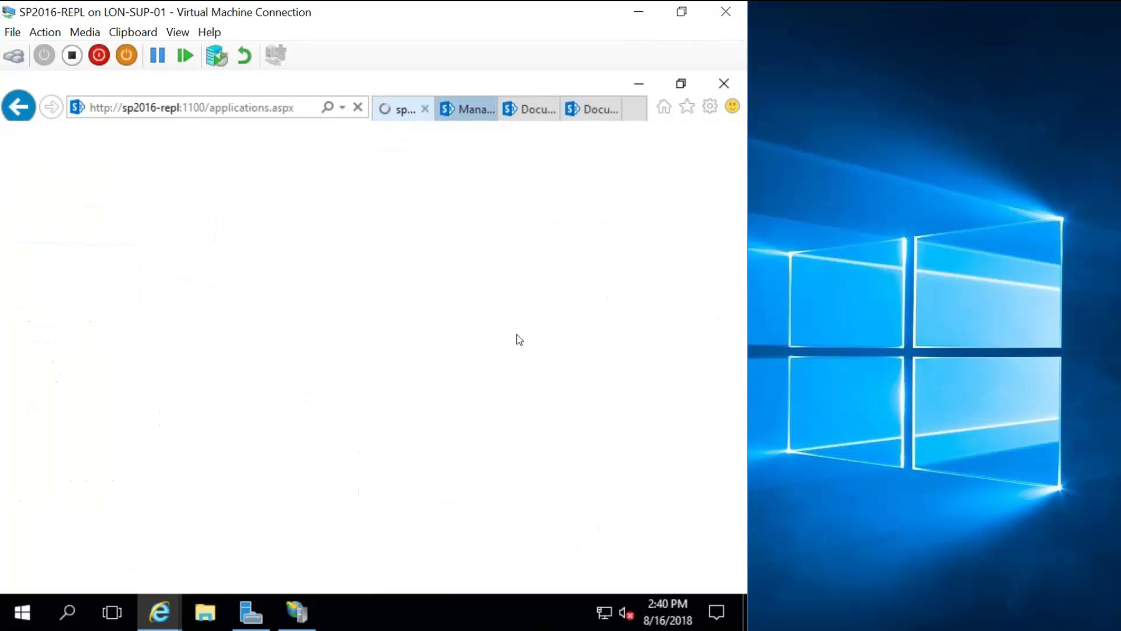
scroll(528, 422, down, 1)
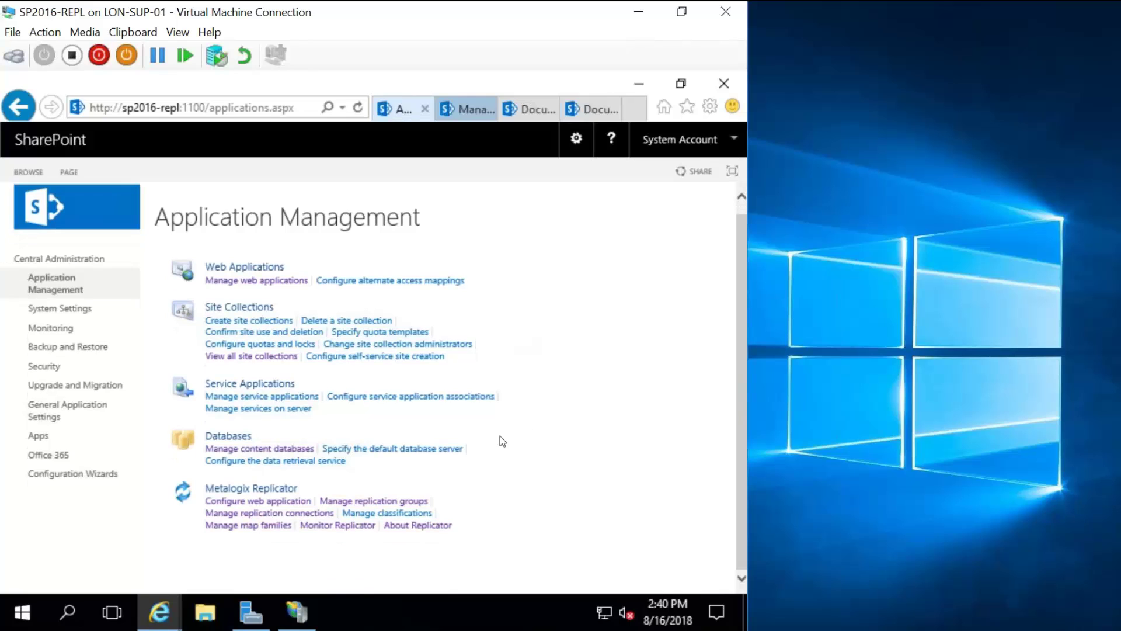
Review Replicator packages for SharePoint - 8888 and SharePoint - 80, then return to the source Documents library.
click(338, 525)
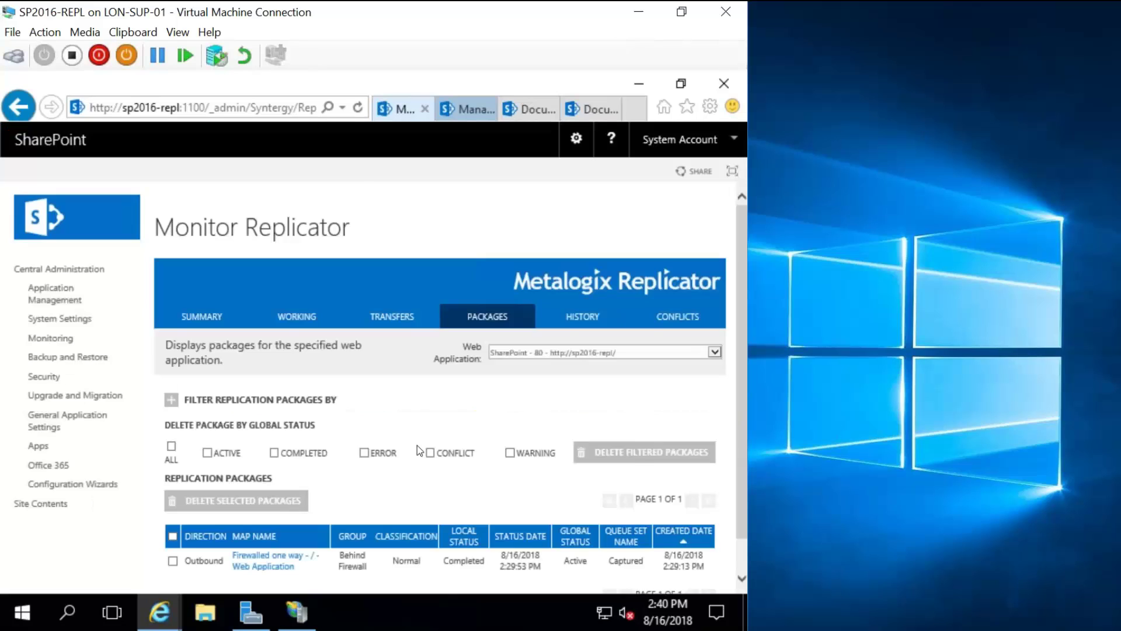
scroll(417, 445, down, 1)
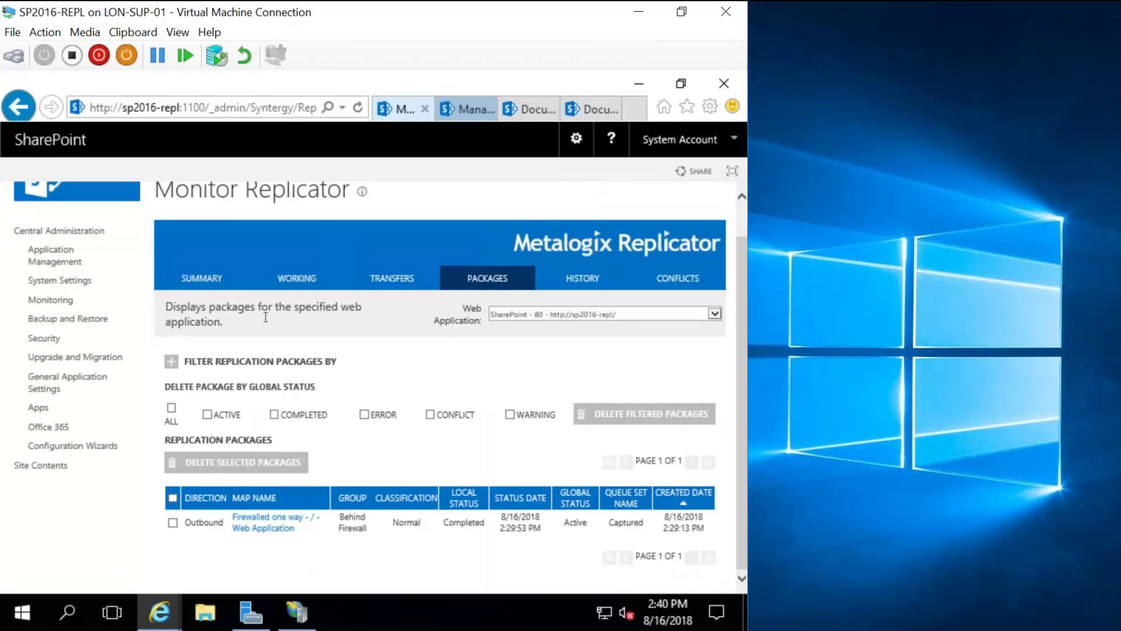
click(496, 285)
click(628, 314)
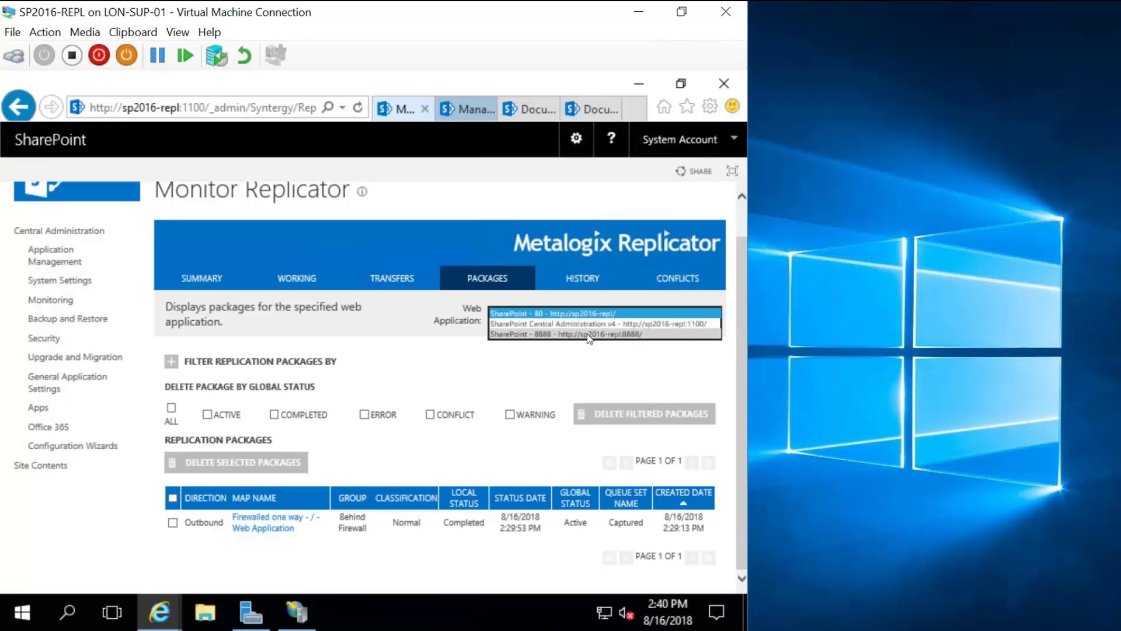
click(587, 335)
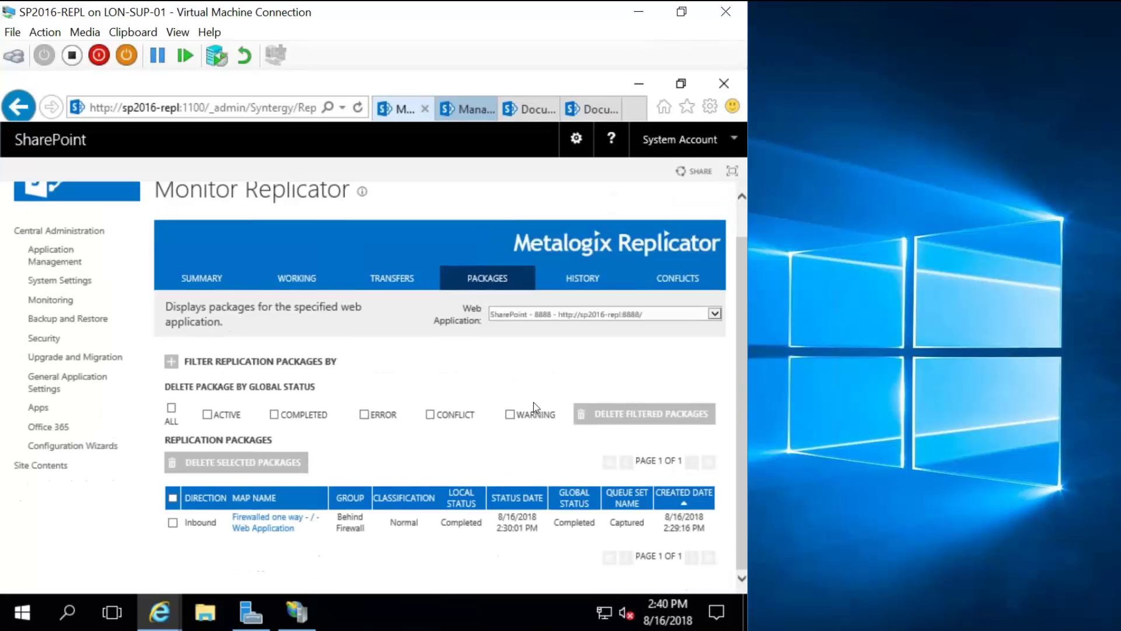
click(582, 316)
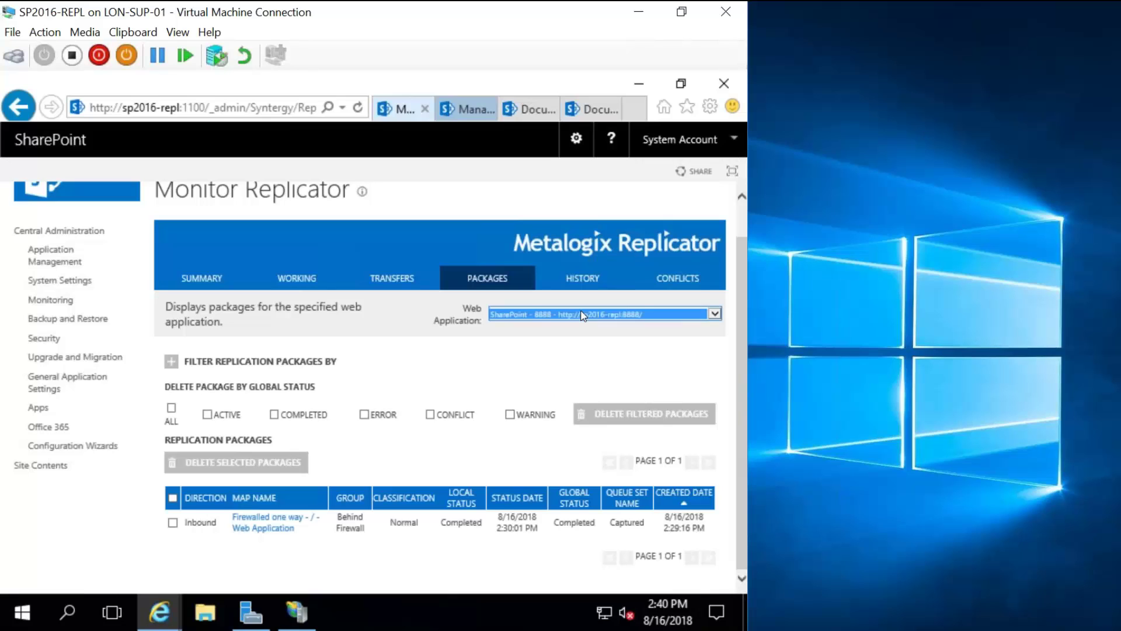
click(582, 316)
click(572, 291)
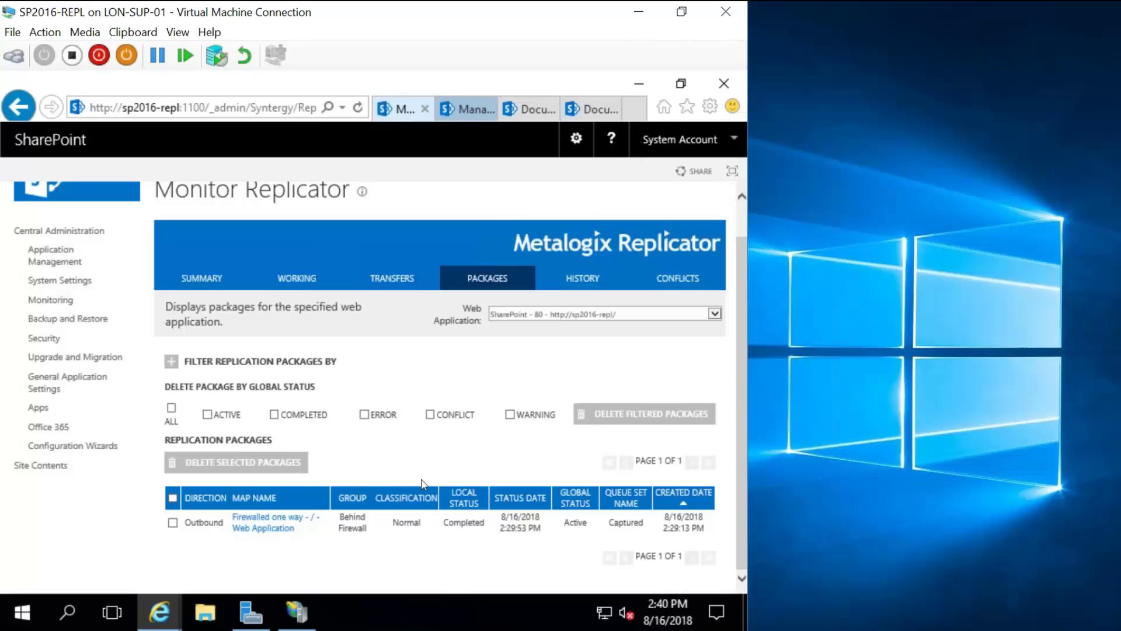
click(521, 102)
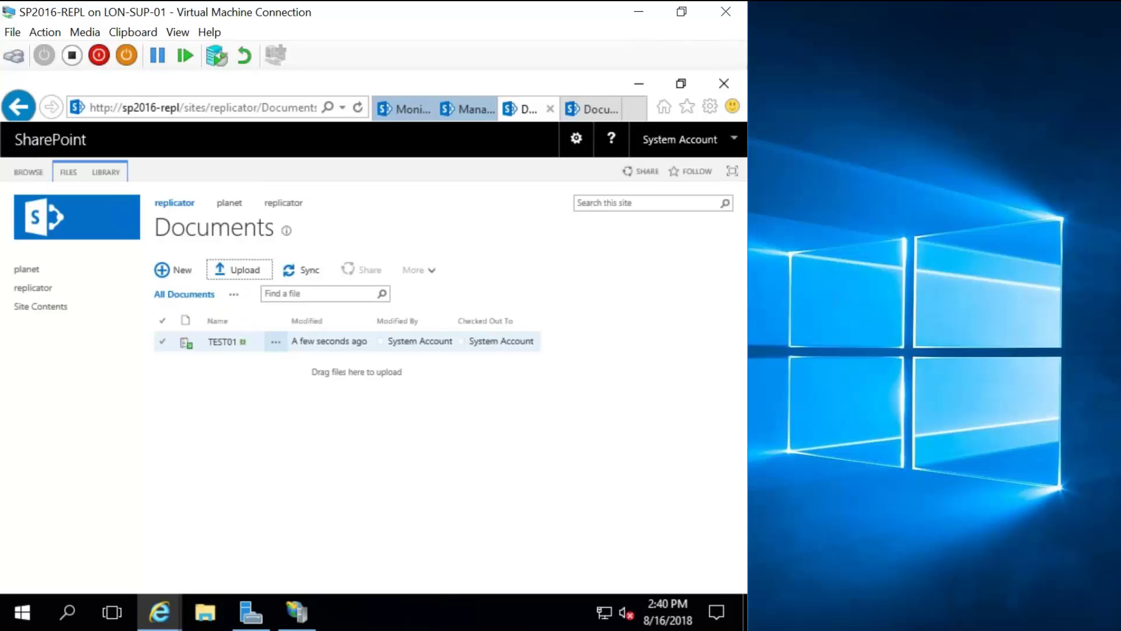
Check in TEST01.txt via Advanced > Check In as a 1.0 major version.
click(275, 341)
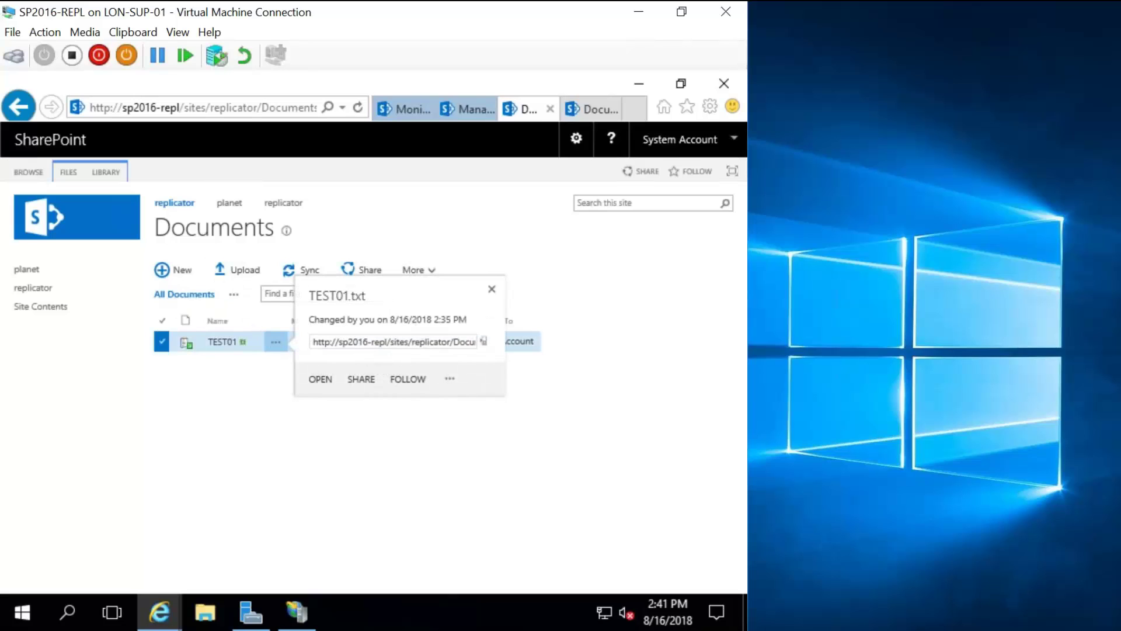
click(450, 380)
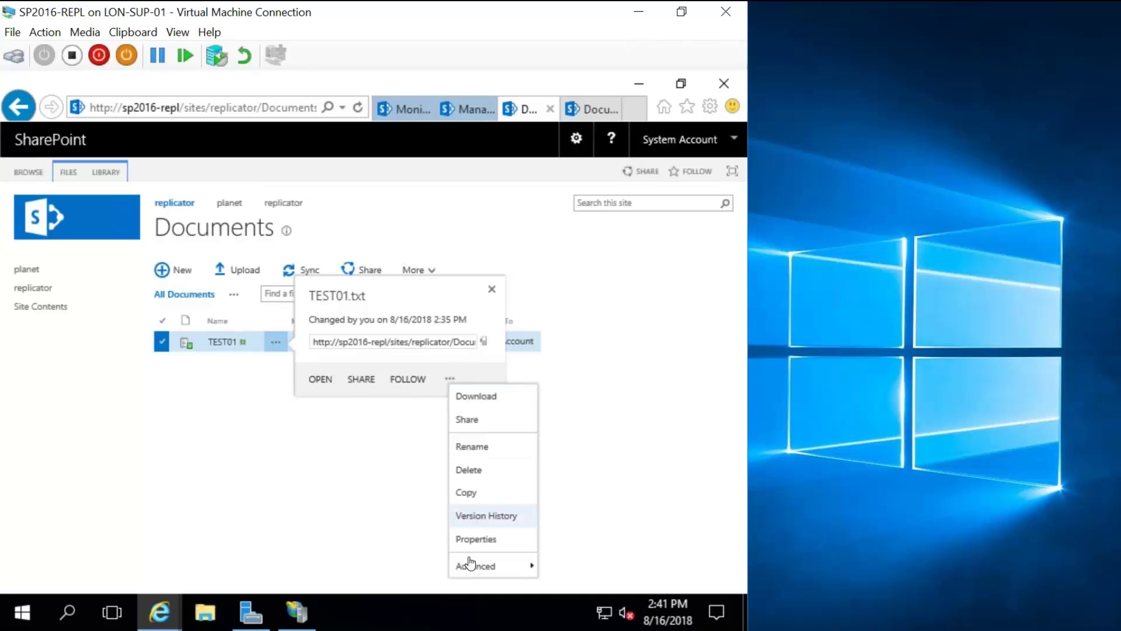
mouse_move(469, 568)
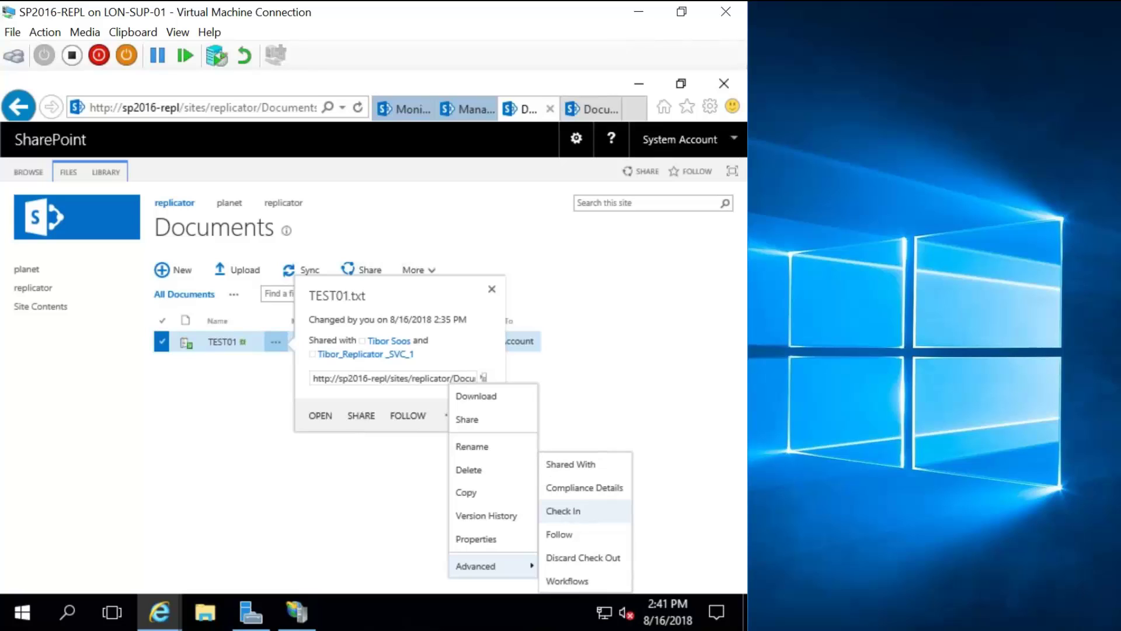
click(562, 511)
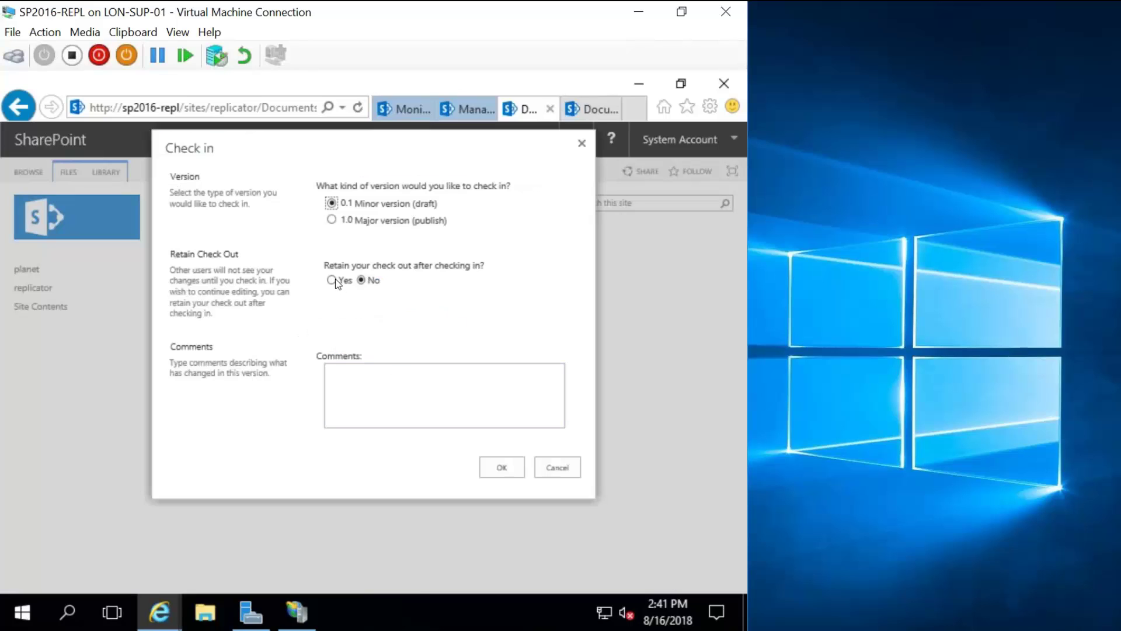
click(332, 221)
click(508, 470)
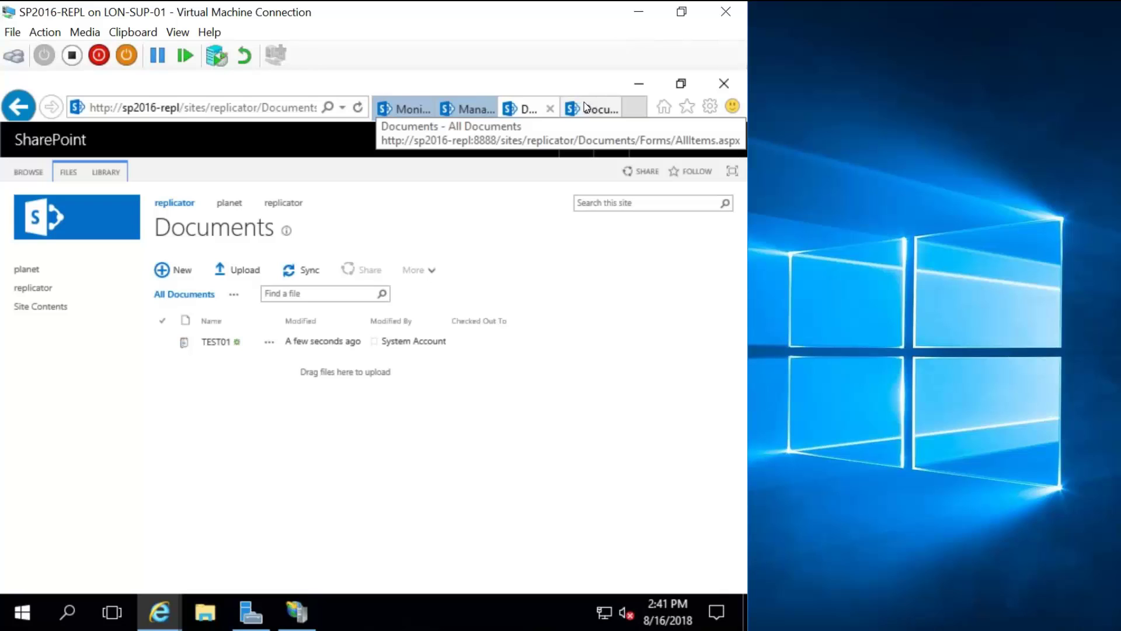
Refresh the outbound Replicator packages and filter the list to the SharePoint - 8888 web application.
click(401, 111)
click(431, 413)
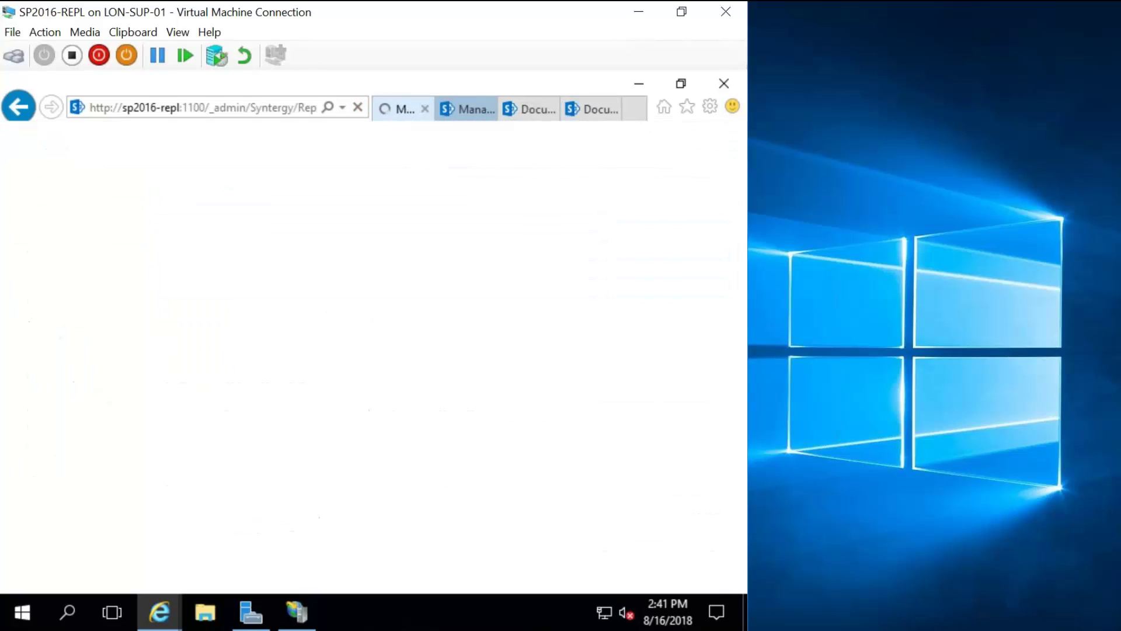
scroll(362, 230, down, 2)
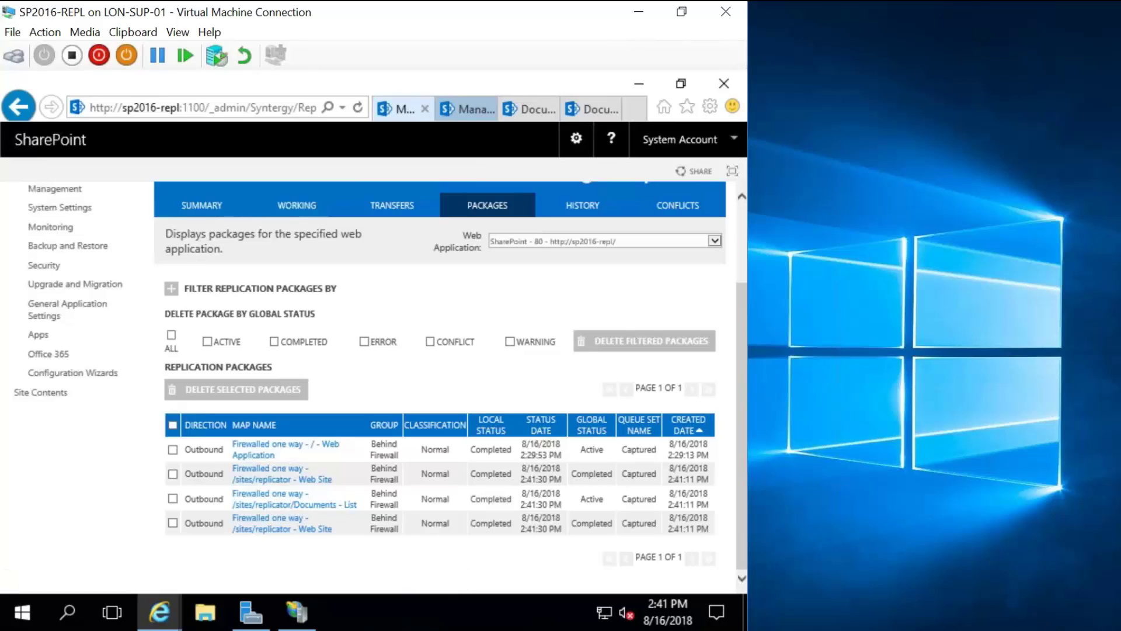
click(604, 242)
click(601, 257)
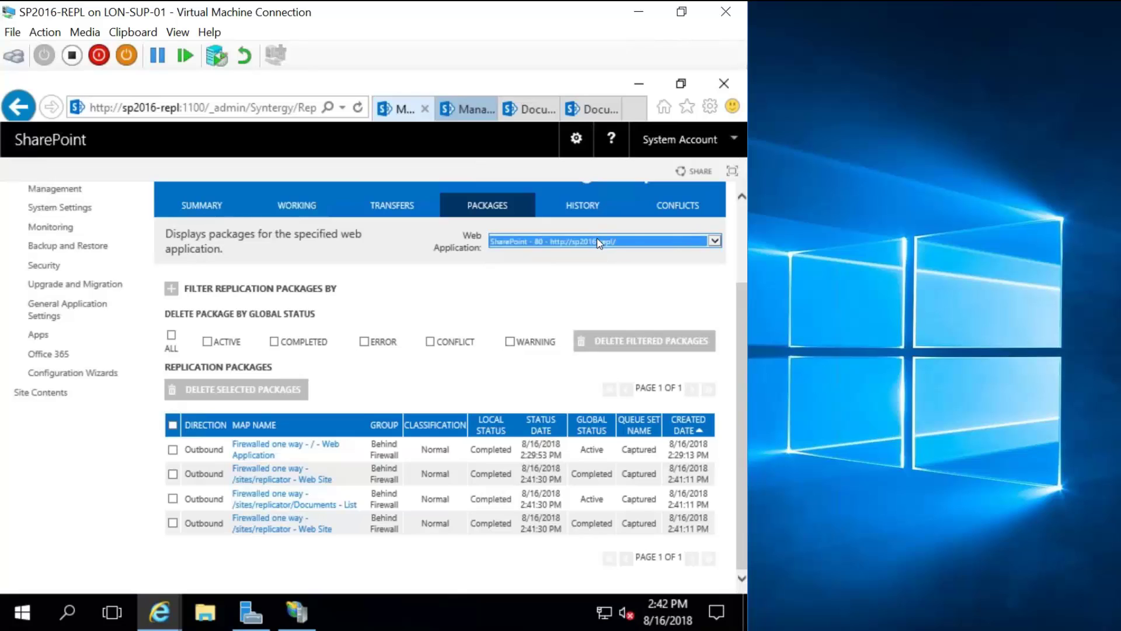
click(591, 244)
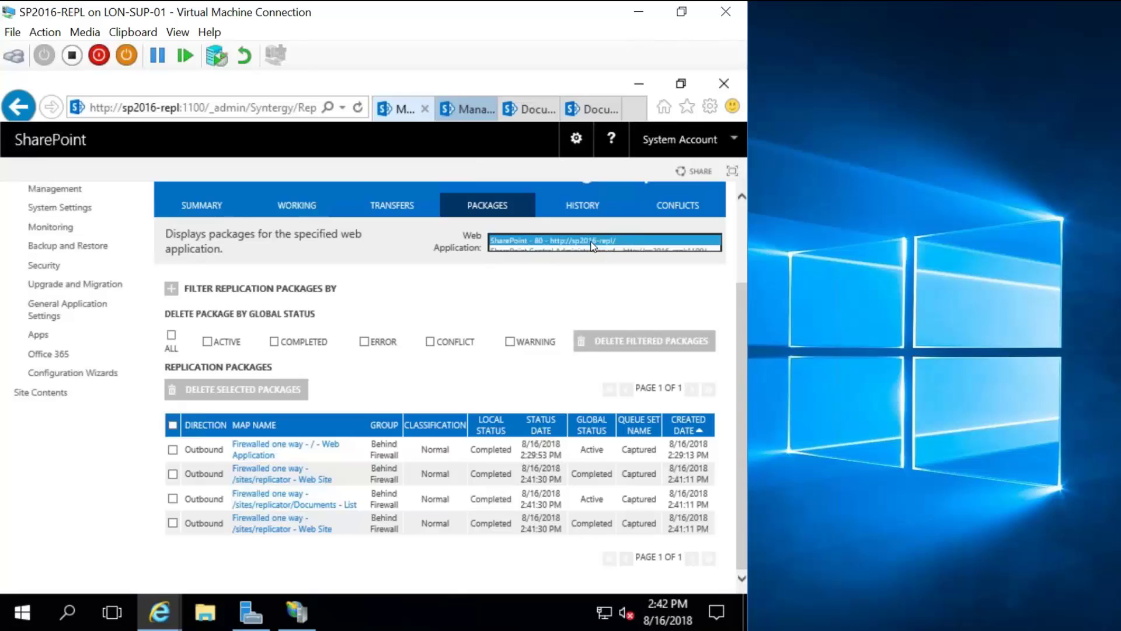
click(567, 261)
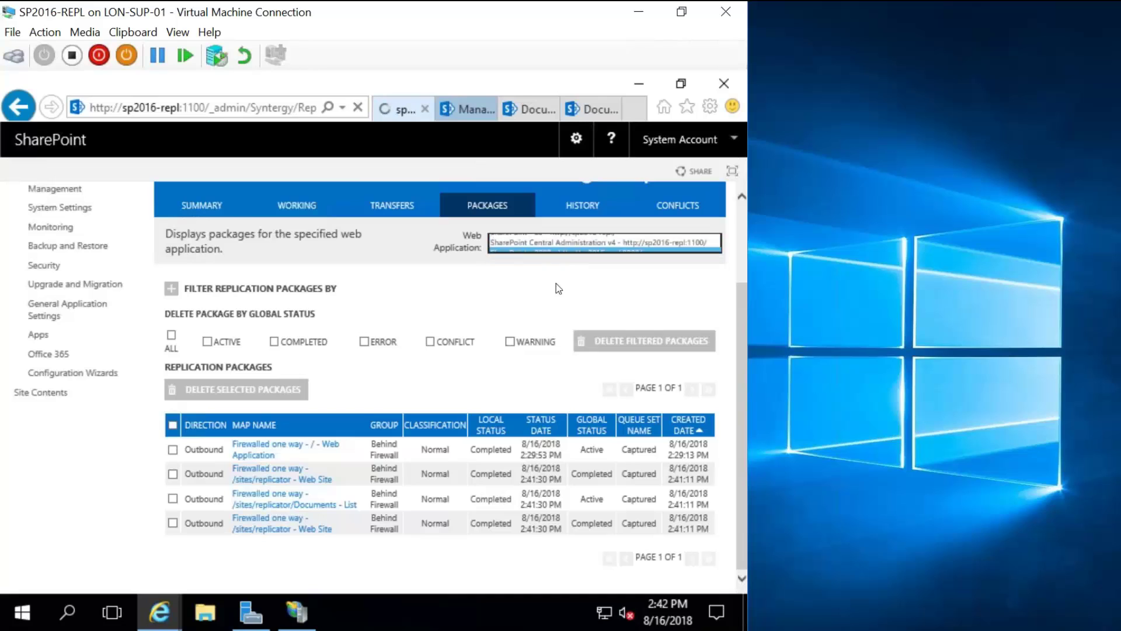
scroll(521, 305, down, 3)
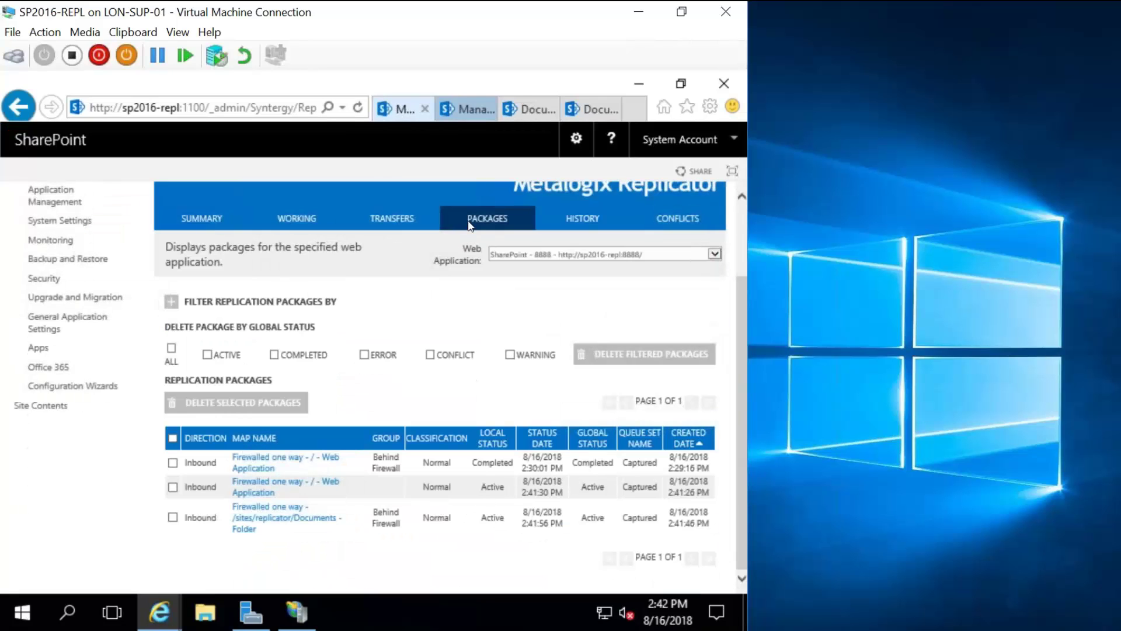
Reload the target Documents library, then return to see three inbound 8888 packages.
click(591, 109)
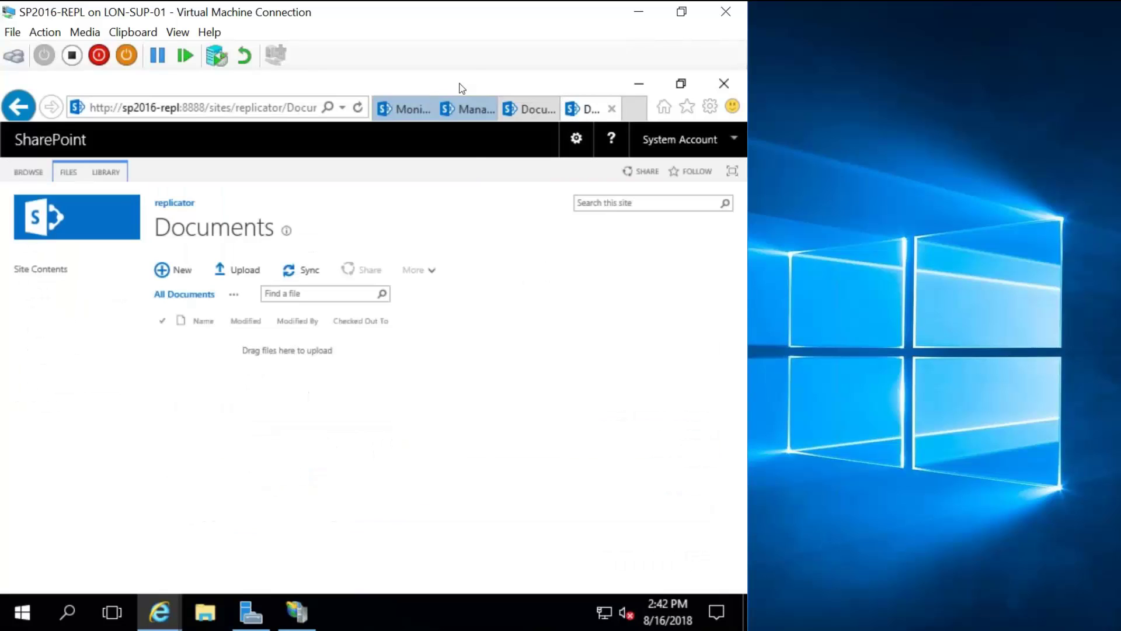
click(358, 109)
click(411, 105)
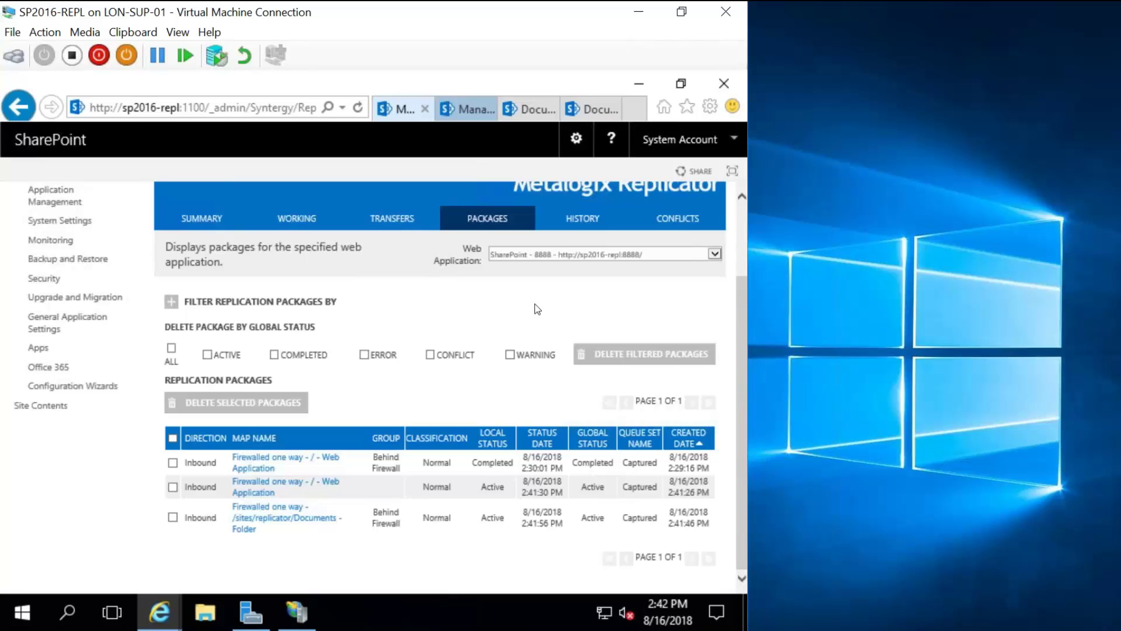
scroll(565, 393, up, 2)
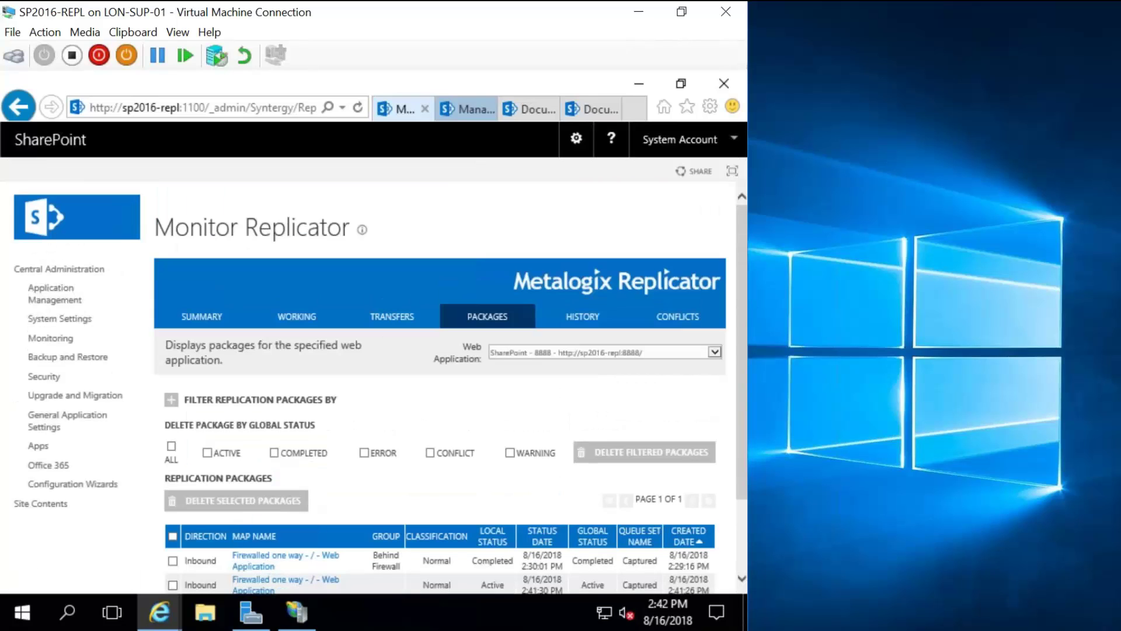